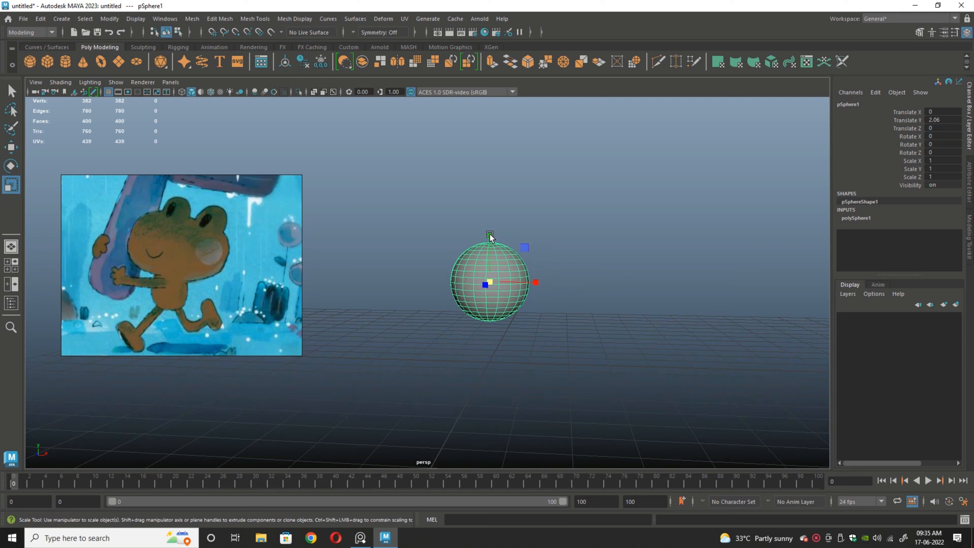
# Step: Scale the sphere to 0.879 in X, 0.757 in Y and 0.805 in Z to form a slightly flattened head
pyautogui.moveTo(490, 234); pyautogui.dragTo(488, 244)
pyautogui.scroll(2, 565, 283)
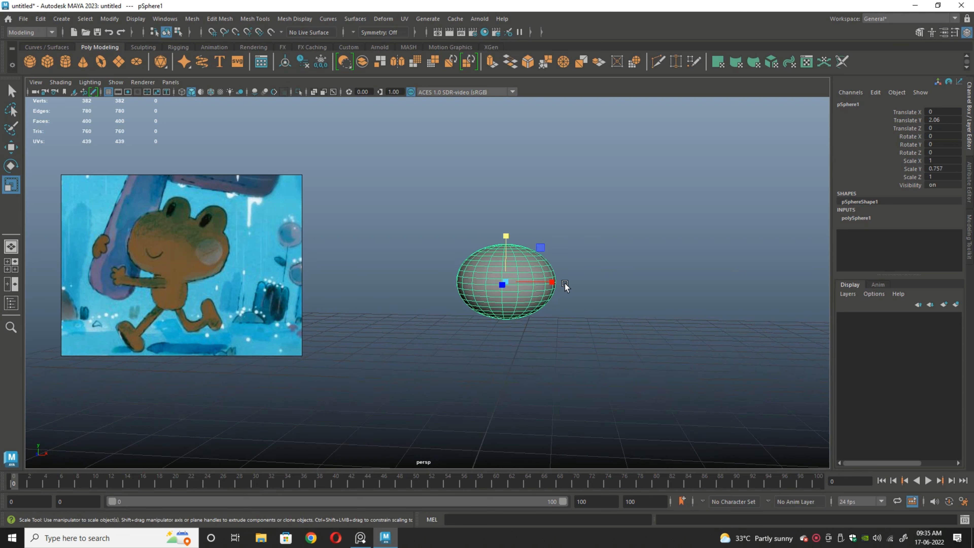
pyautogui.keyDown('alt'); pyautogui.moveTo(598, 323); pyautogui.dragTo(537, 342); pyautogui.keyUp('alt')
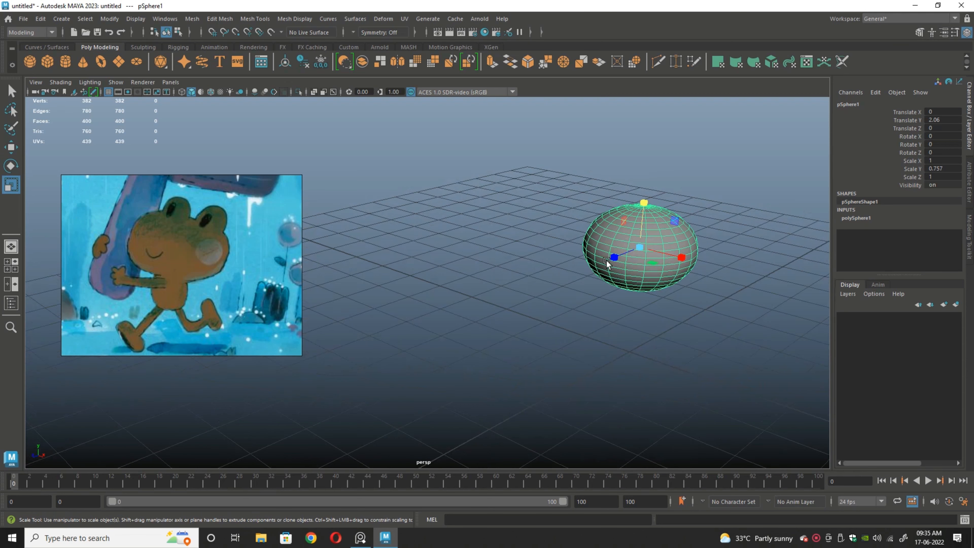
pyautogui.moveTo(614, 256); pyautogui.dragTo(619, 255)
pyautogui.moveTo(683, 255); pyautogui.dragTo(676, 254)
pyautogui.keyDown('alt'); pyautogui.moveTo(663, 312); pyautogui.dragTo(525, 355); pyautogui.keyUp('alt')
pyautogui.moveTo(493, 303); pyautogui.dragTo(496, 304)
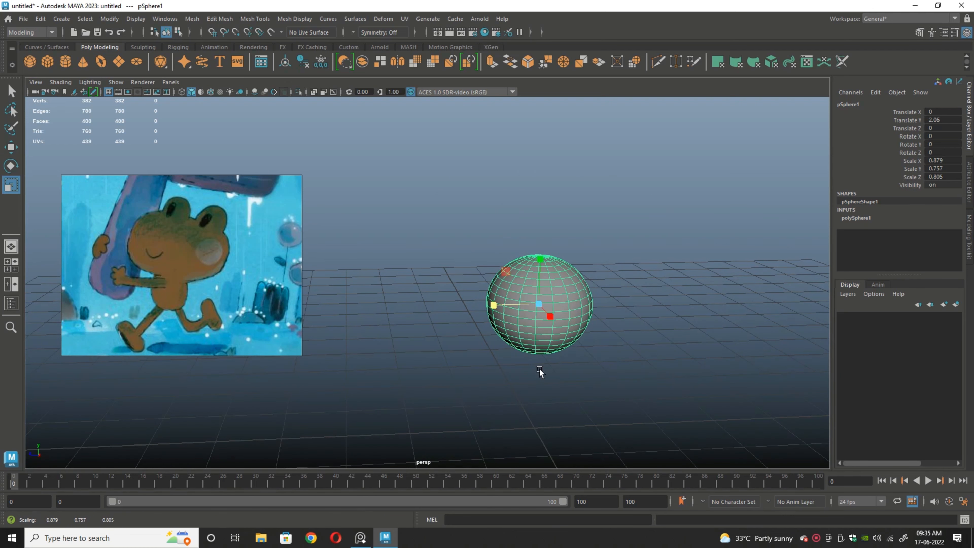
pyautogui.keyDown('alt'); pyautogui.moveTo(540, 368); pyautogui.dragTo(563, 328); pyautogui.keyUp('alt')
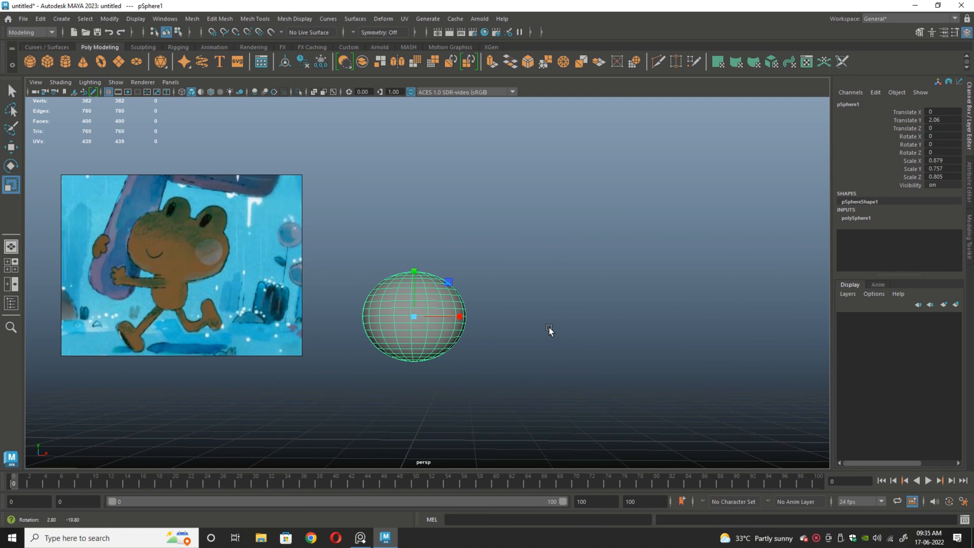
# Step: Switch the sphere to vertex editing and set a soft-selection falloff radius of about 0.80
pyautogui.click(414, 269)
pyautogui.moveTo(437, 303); pyautogui.dragTo(389, 246, button='right')
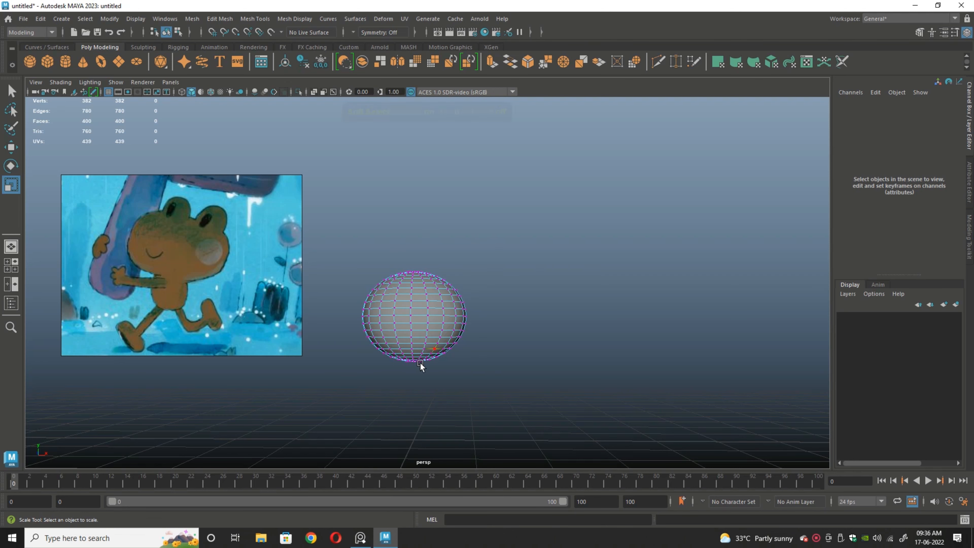
pyautogui.click(441, 305)
pyautogui.moveTo(465, 338); pyautogui.dragTo(491, 390)
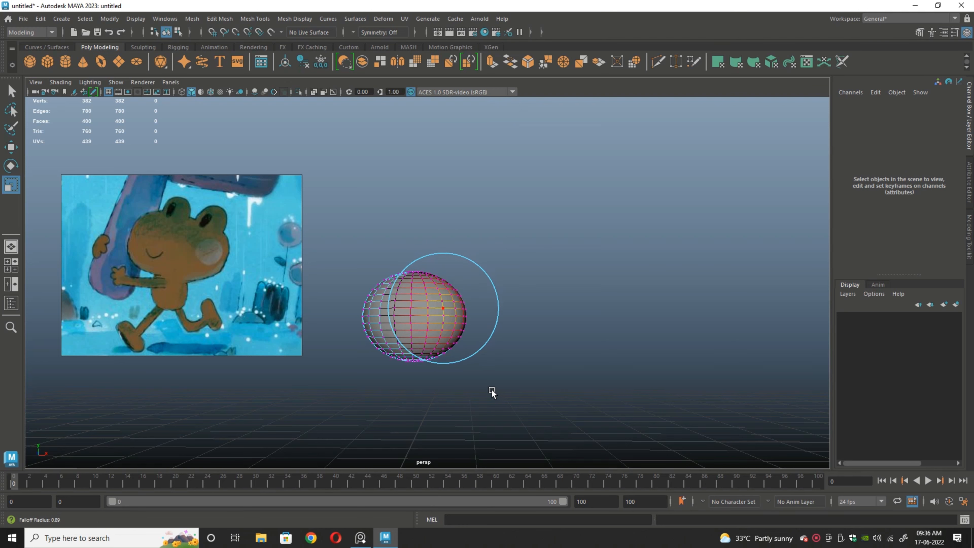
pyautogui.click(482, 378)
# Step: Turn on Object X symmetry for editing the sphere's vertices
pyautogui.click(353, 32)
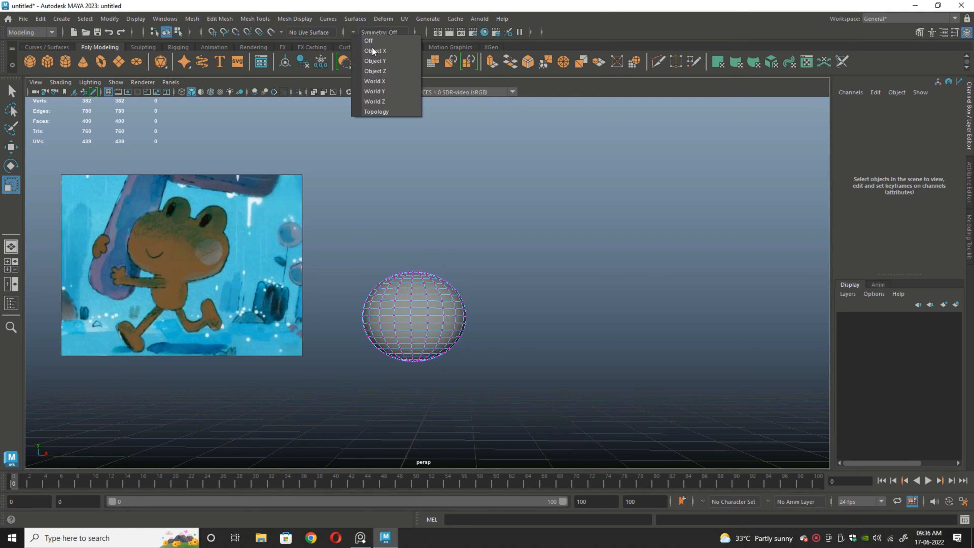
pyautogui.click(372, 47)
pyautogui.click(458, 310)
pyautogui.click(446, 281)
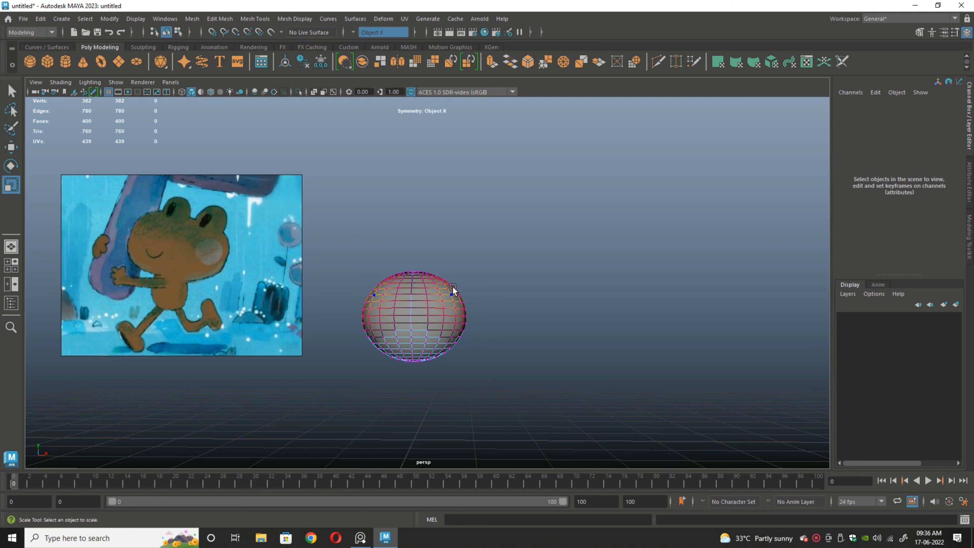
pyautogui.click(449, 284)
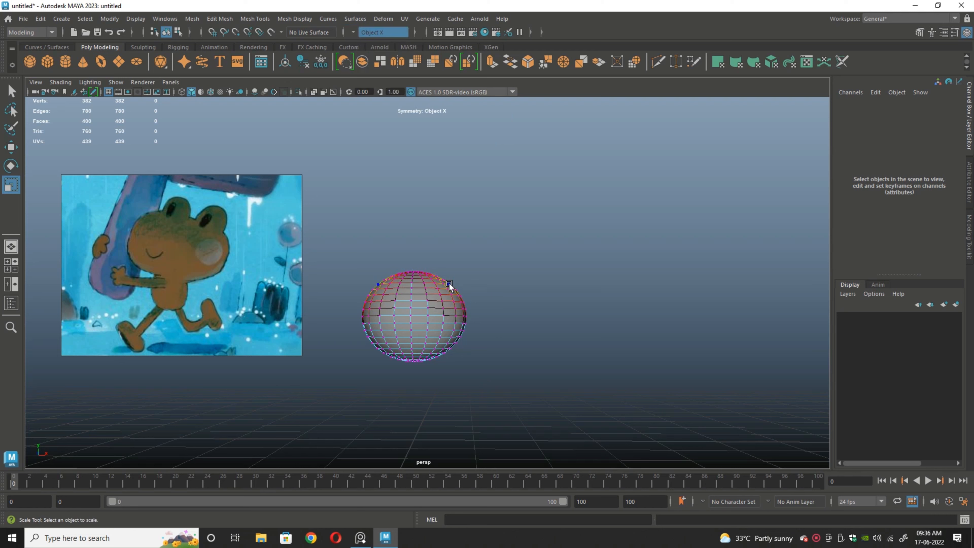
pyautogui.moveTo(449, 283)
pyautogui.mouseDown()
pyautogui.moveTo(453, 269)
pyautogui.moveTo(443, 283)
pyautogui.mouseUp()
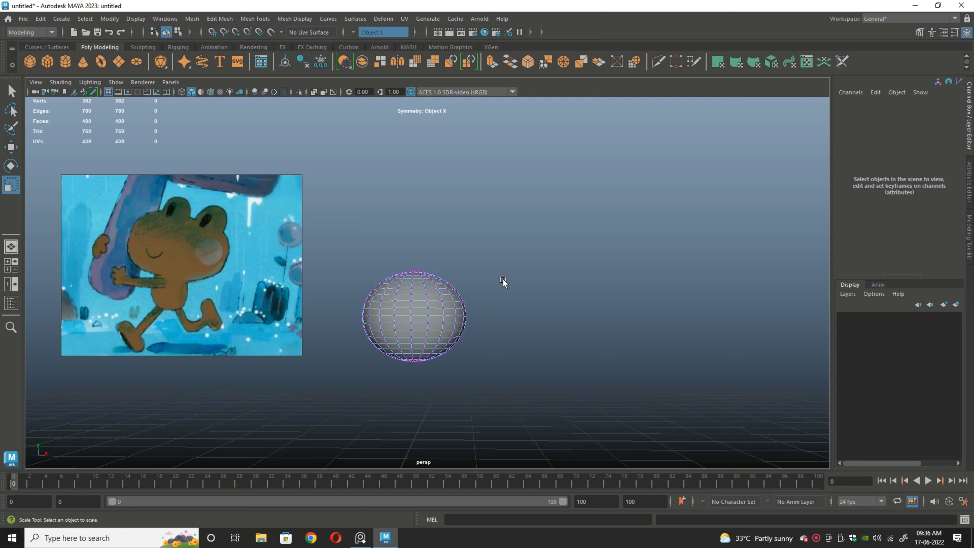
pyautogui.keyDown('alt'); pyautogui.moveTo(529, 302); pyautogui.dragTo(521, 311); pyautogui.keyUp('alt')
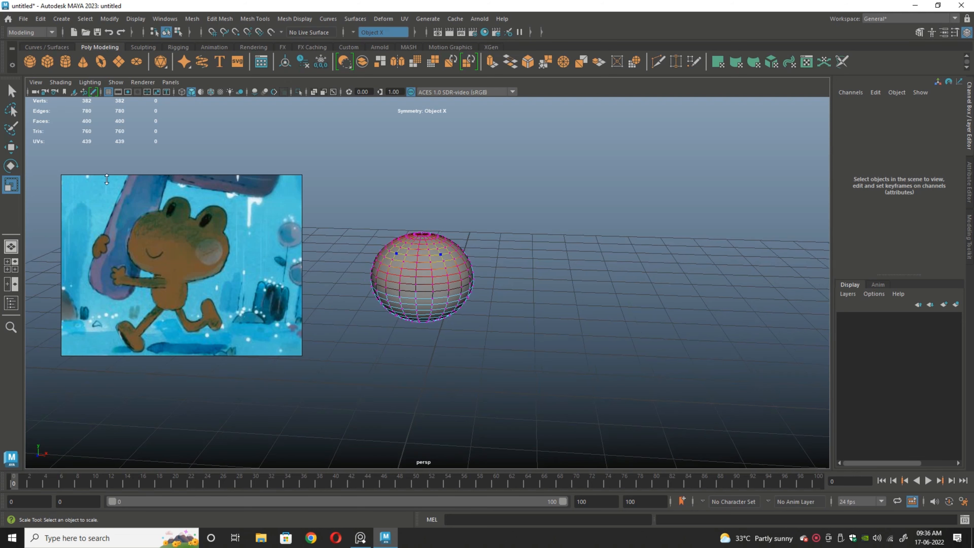
# Step: Move a mirrored pair of vertices near the top of the sphere upward to start the two eye bumps
pyautogui.click(11, 147)
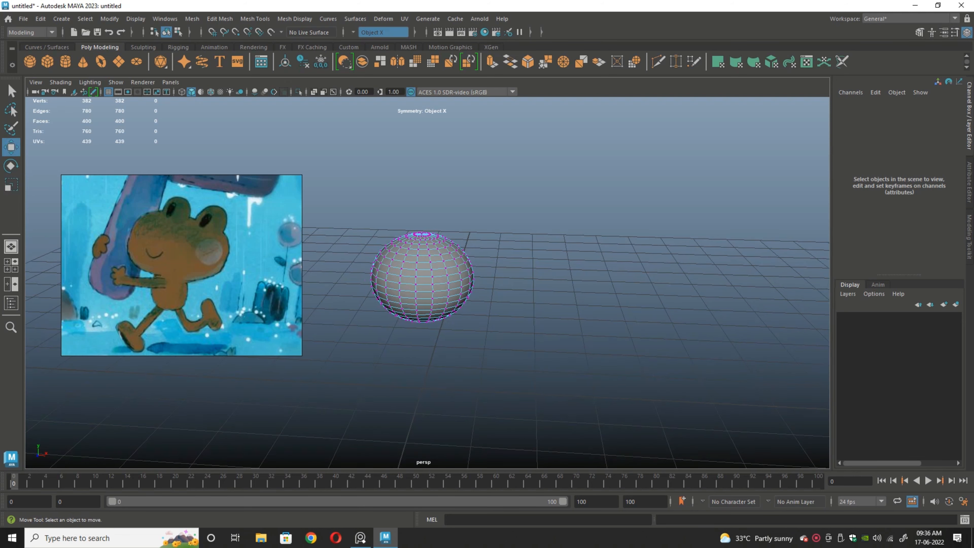
pyautogui.click(450, 245)
pyautogui.moveTo(449, 194); pyautogui.dragTo(460, 179)
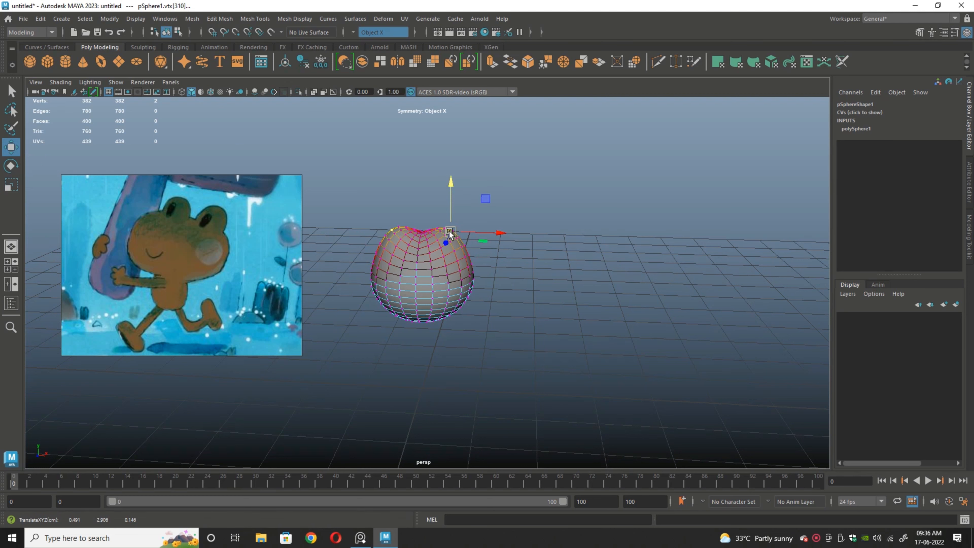
# Step: Reduce the soft-selection falloff around the raised vertex pair and undo the last upward move
pyautogui.press('b')
pyautogui.moveTo(449, 231); pyautogui.dragTo(422, 234)
pyautogui.moveTo(457, 178)
pyautogui.mouseDown()
pyautogui.moveTo(455, 169)
pyautogui.moveTo(452, 190)
pyautogui.mouseUp()
pyautogui.hotkey('ctrl', 'z')
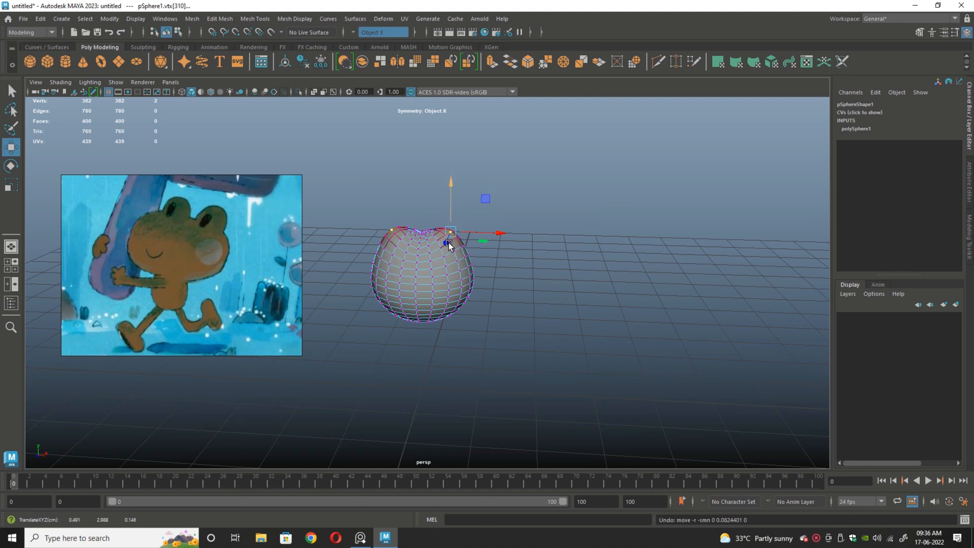
# Step: Raise the outer vertices of both eye bumps and move the side vertices below them outward, adjusting the soft-selection falloff
pyautogui.click(461, 242)
pyautogui.moveTo(460, 233); pyautogui.dragTo(464, 243)
pyautogui.hotkey('ctrl', 'z')
pyautogui.press('b')
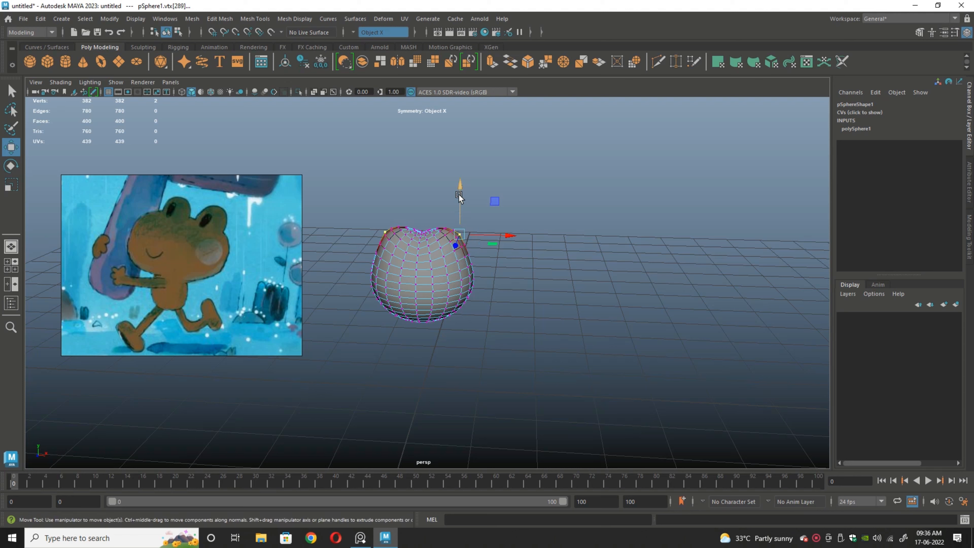
pyautogui.moveTo(459, 196); pyautogui.dragTo(462, 178)
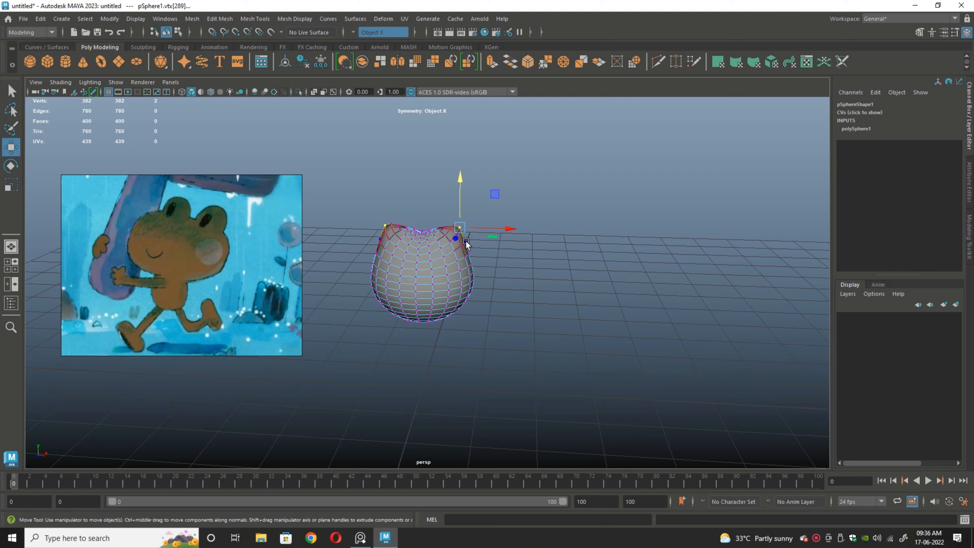
pyautogui.click(465, 240)
pyautogui.moveTo(465, 237); pyautogui.dragTo(471, 240)
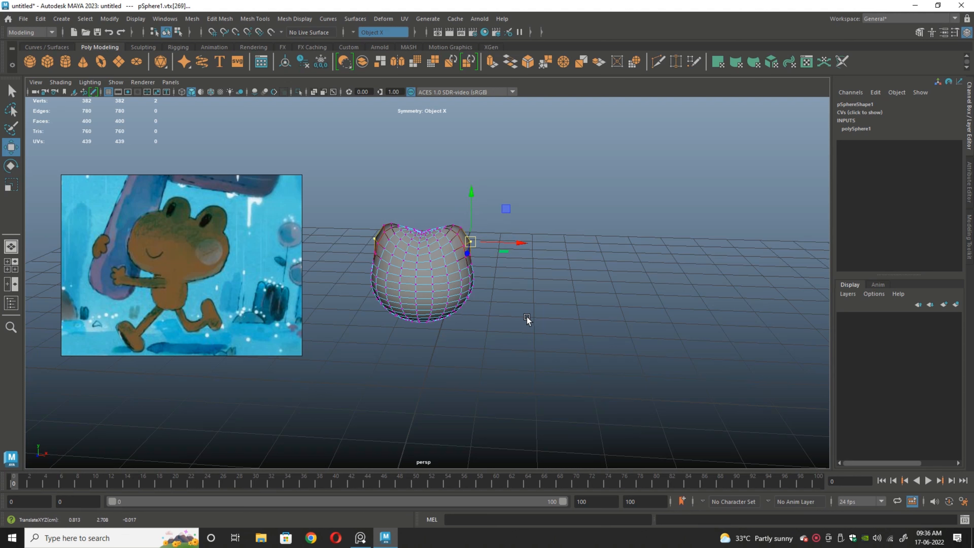
# Step: Move the upper outer corner vertices of both eye bumps outward
pyautogui.keyDown('alt'); pyautogui.moveTo(525, 316); pyautogui.dragTo(615, 352); pyautogui.keyUp('alt')
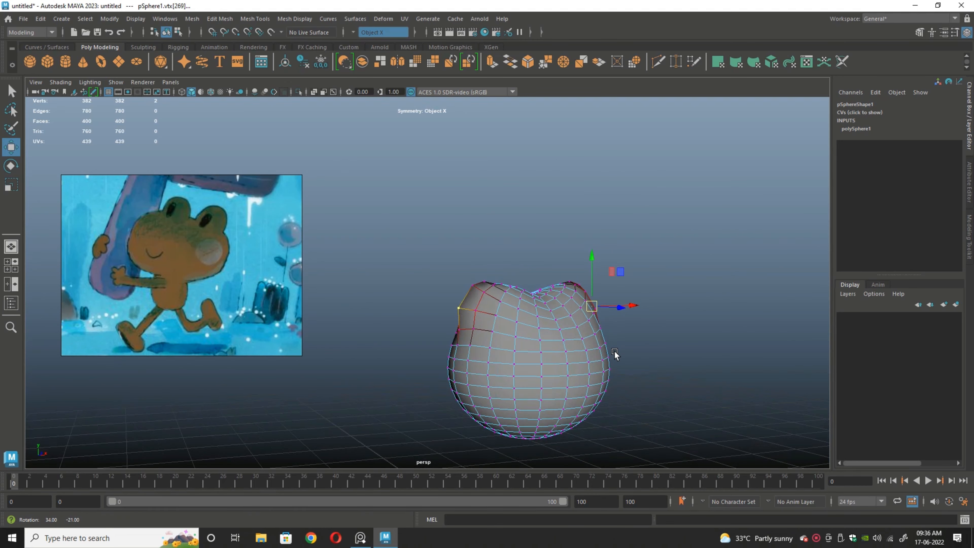
pyautogui.click(468, 295)
pyautogui.moveTo(467, 296); pyautogui.dragTo(462, 295)
# Step: Pull two neighbouring pairs of front vertices on the eye bumps forward along Z to give them depth
pyautogui.click(476, 307)
pyautogui.moveTo(663, 370)
pyautogui.keyDown('alt'); pyautogui.mouseDown()
pyautogui.moveTo(508, 327)
pyautogui.moveTo(677, 367)
pyautogui.mouseUp(); pyautogui.keyUp('alt')
pyautogui.moveTo(509, 339); pyautogui.dragTo(511, 339)
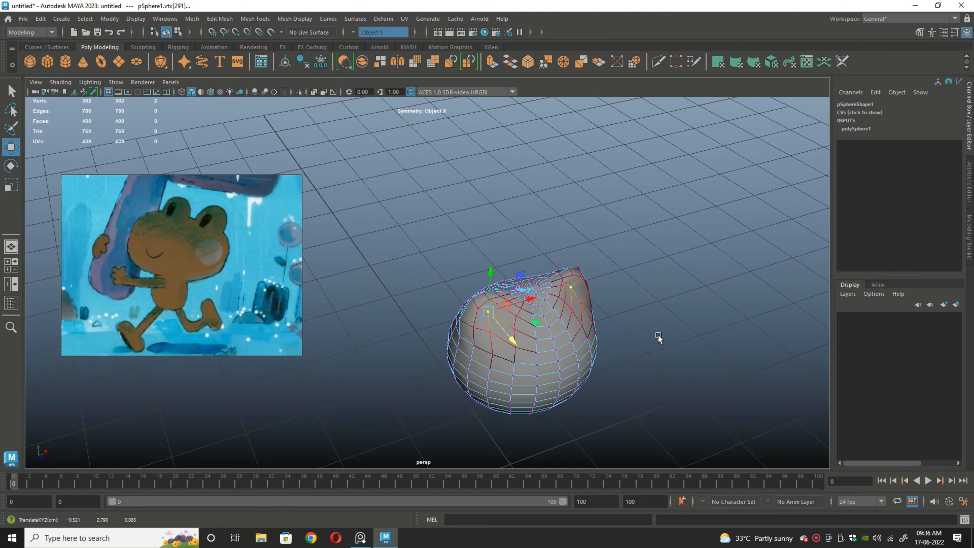
pyautogui.keyDown('alt'); pyautogui.moveTo(659, 337); pyautogui.dragTo(589, 348); pyautogui.keyUp('alt')
pyautogui.click(524, 325)
pyautogui.click(495, 318)
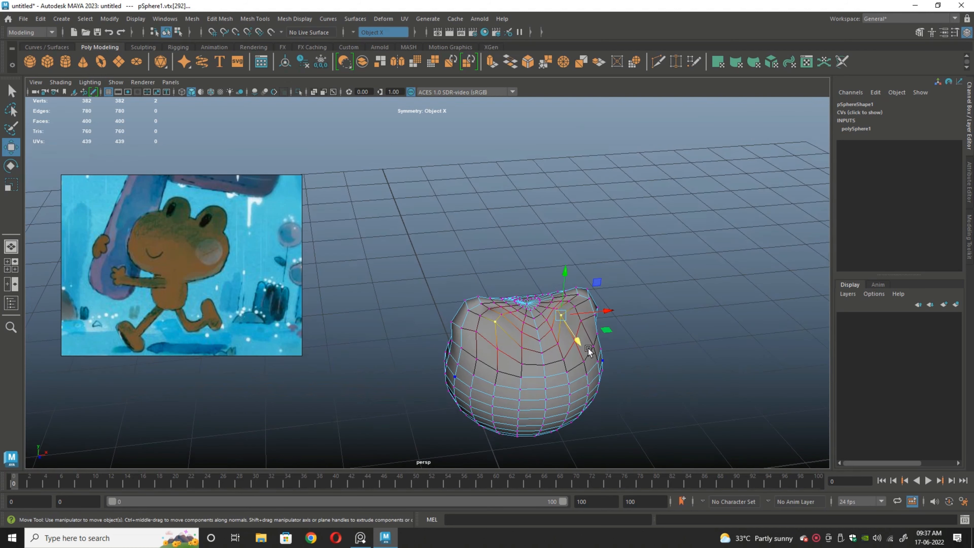
pyautogui.click(667, 347)
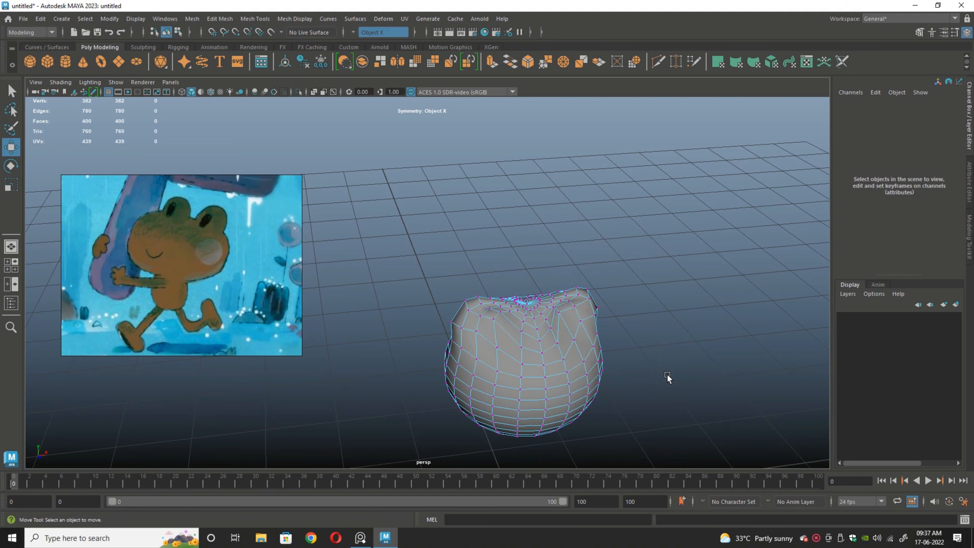
# Step: Lower the centre vertex between the two eye bumps to deepen the dip in the head
pyautogui.keyDown('alt'); pyautogui.moveTo(668, 381); pyautogui.dragTo(627, 335); pyautogui.keyUp('alt')
pyautogui.click(512, 284)
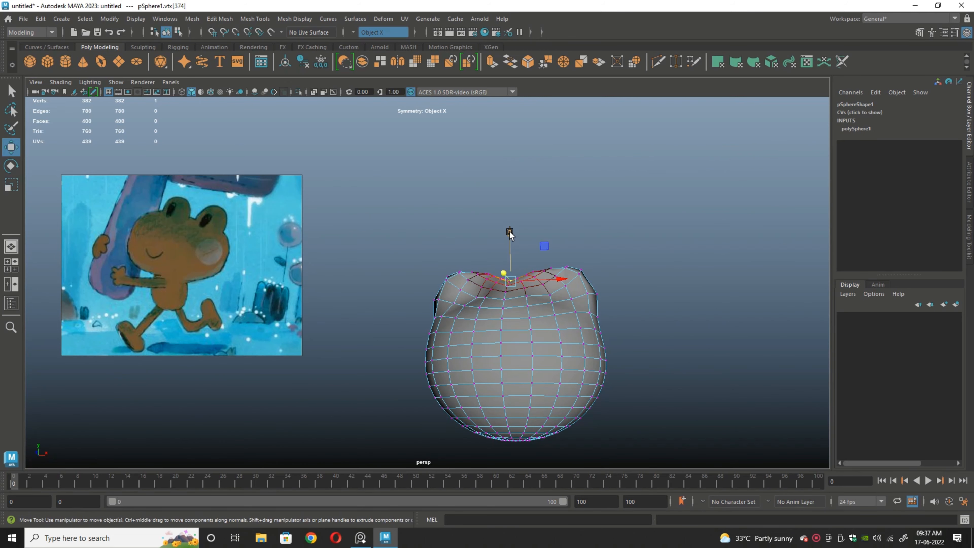
pyautogui.moveTo(510, 234); pyautogui.dragTo(510, 257)
pyautogui.keyDown('alt'); pyautogui.moveTo(670, 368); pyautogui.dragTo(613, 285); pyautogui.keyUp('alt')
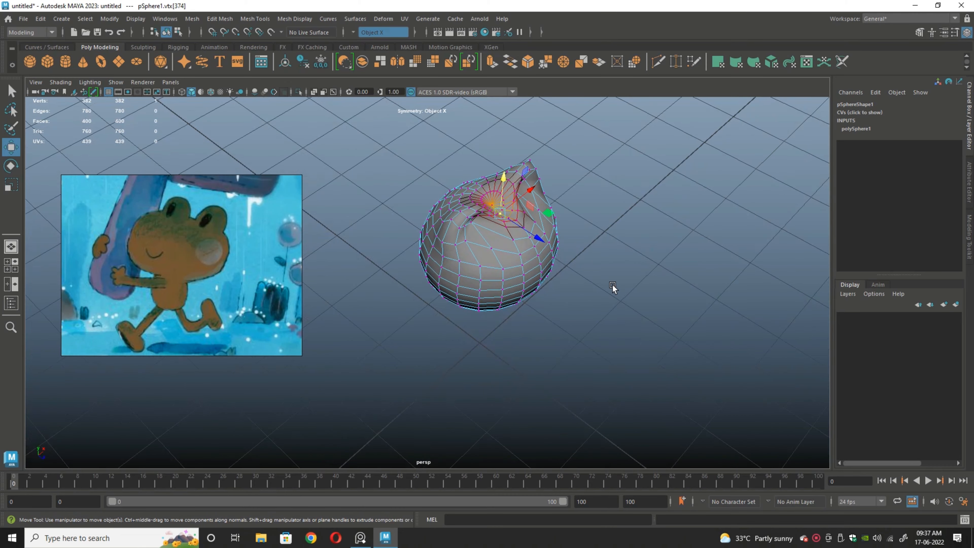
pyautogui.scroll(4, 612, 285)
pyautogui.keyDown('alt'); pyautogui.moveTo(608, 232); pyautogui.dragTo(541, 404, button='middle'); pyautogui.keyUp('alt')
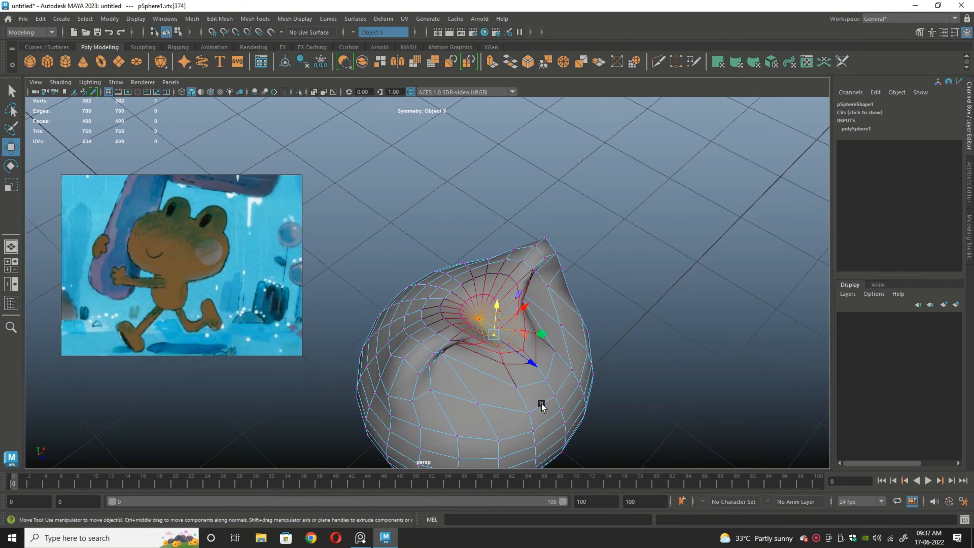
pyautogui.keyDown('alt'); pyautogui.moveTo(626, 400); pyautogui.dragTo(583, 327); pyautogui.keyUp('alt')
pyautogui.click(779, 316)
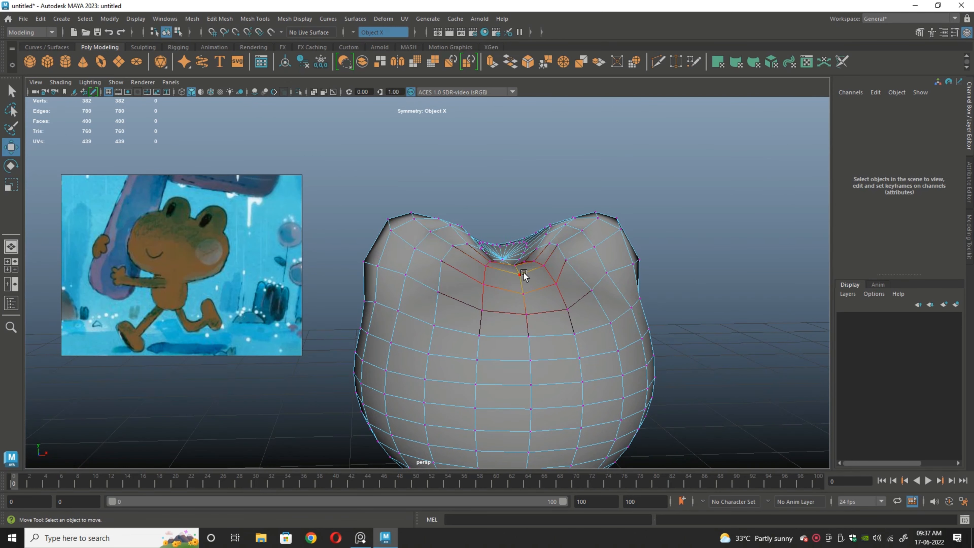
# Step: Lower the centre vertex on the front edge of the dip between the eye bumps
pyautogui.click(522, 271)
pyautogui.moveTo(521, 223); pyautogui.dragTo(522, 240)
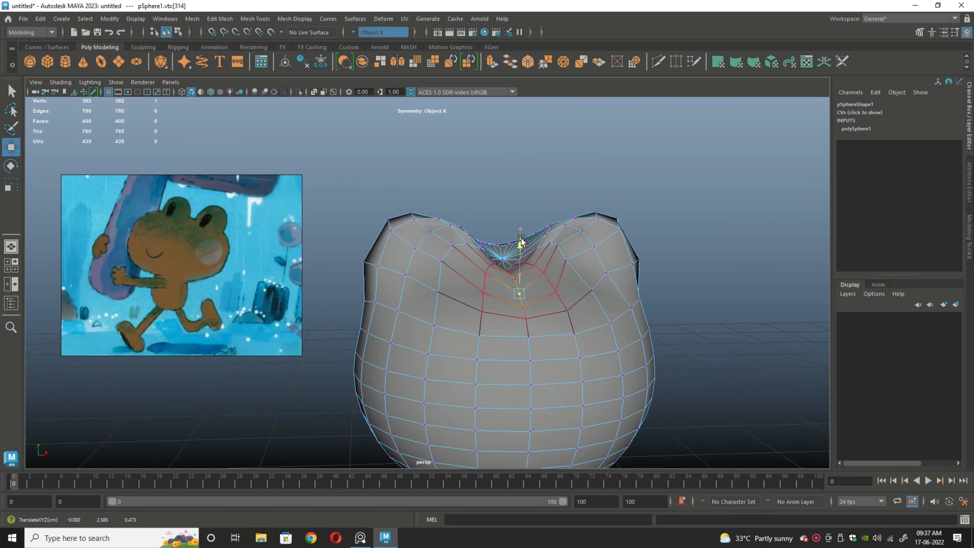
pyautogui.keyDown('alt'); pyautogui.moveTo(746, 355); pyautogui.dragTo(703, 231, button='middle'); pyautogui.keyUp('alt')
pyautogui.keyDown('alt'); pyautogui.moveTo(723, 330); pyautogui.dragTo(640, 354, button='right'); pyautogui.keyUp('alt')
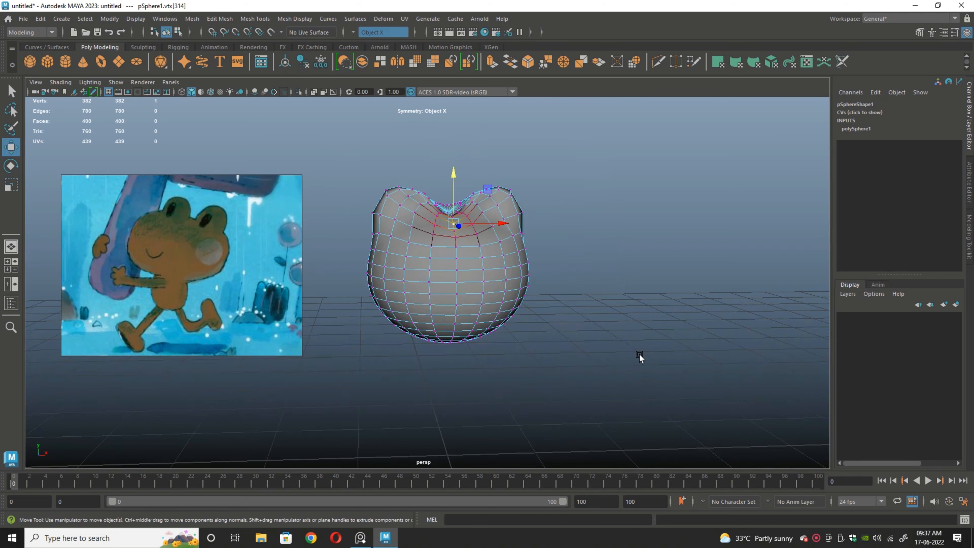
pyautogui.keyDown('alt'); pyautogui.moveTo(639, 356); pyautogui.dragTo(571, 361); pyautogui.keyUp('alt')
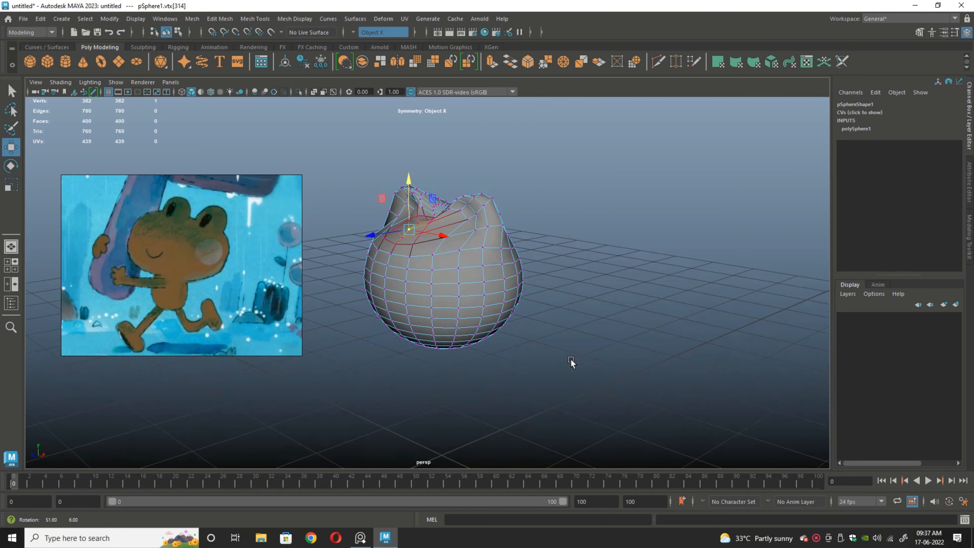
pyautogui.keyDown('alt'); pyautogui.moveTo(542, 330); pyautogui.dragTo(592, 326); pyautogui.keyUp('alt')
pyautogui.keyDown('alt'); pyautogui.moveTo(590, 323); pyautogui.dragTo(599, 360, button='right'); pyautogui.keyUp('alt')
pyautogui.keyDown('alt'); pyautogui.moveTo(599, 360); pyautogui.dragTo(603, 416, button='middle'); pyautogui.keyUp('alt')
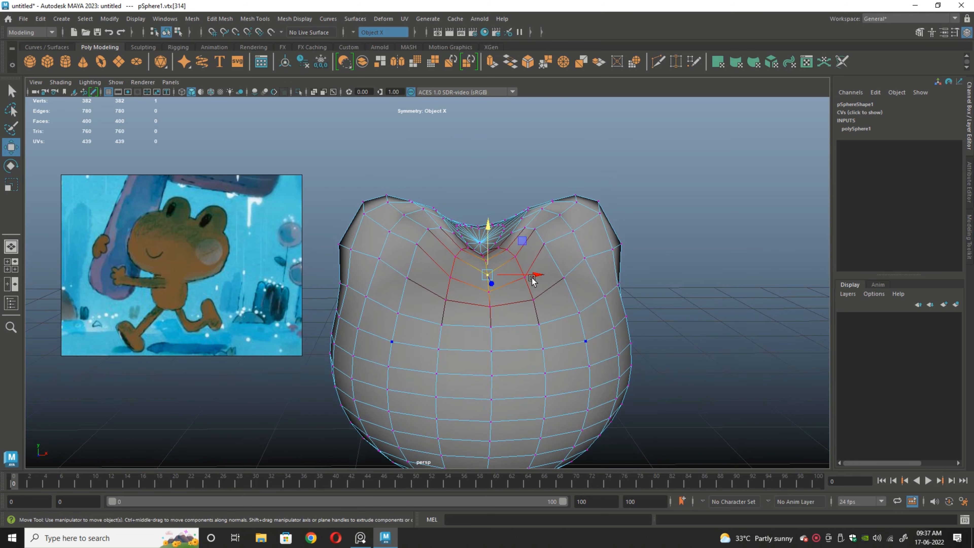
# Step: Adjust the mirrored inner vertices of the eye bumps beside the dip and undo the last change
pyautogui.click(520, 257)
pyautogui.moveTo(520, 257); pyautogui.dragTo(542, 233)
pyautogui.click(537, 231)
pyautogui.hotkey('ctrl', 'z')
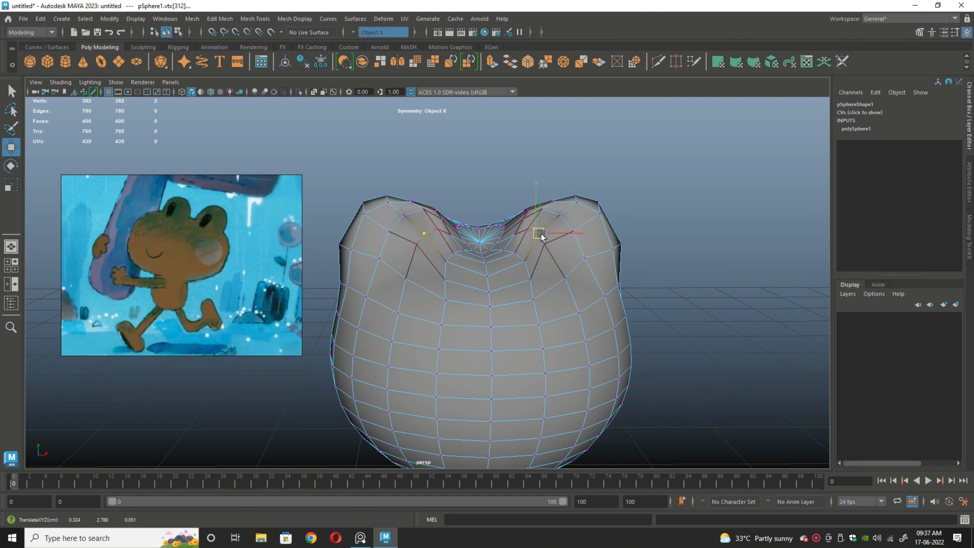
# Step: Return the head to object mode and examine its overall shape from the front and side
pyautogui.click(668, 257)
pyautogui.scroll(-5, 668, 257)
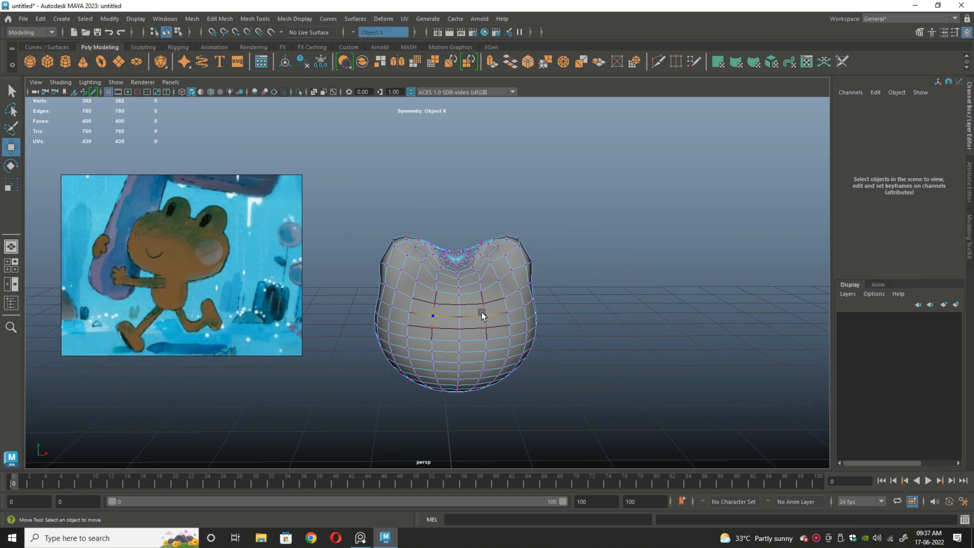
pyautogui.moveTo(481, 238); pyautogui.dragTo(573, 231, button='right')
pyautogui.click(594, 271)
pyautogui.scroll(-4, 591, 277)
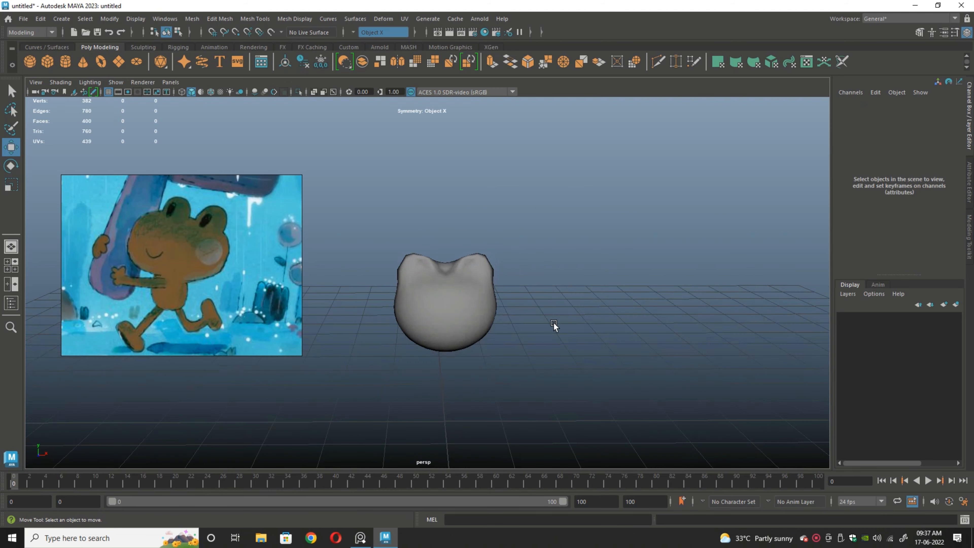
pyautogui.keyDown('alt'); pyautogui.moveTo(553, 323); pyautogui.dragTo(429, 298); pyautogui.keyUp('alt')
# Step: Adjust the soft-selection falloff in vertex mode and shift the mirrored vertices behind the eye bumps forward
pyautogui.click(433, 281)
pyautogui.scroll(2, 433, 281)
pyautogui.moveTo(426, 238); pyautogui.dragTo(374, 233, button='right')
pyautogui.click(421, 276)
pyautogui.scroll(3, 477, 303)
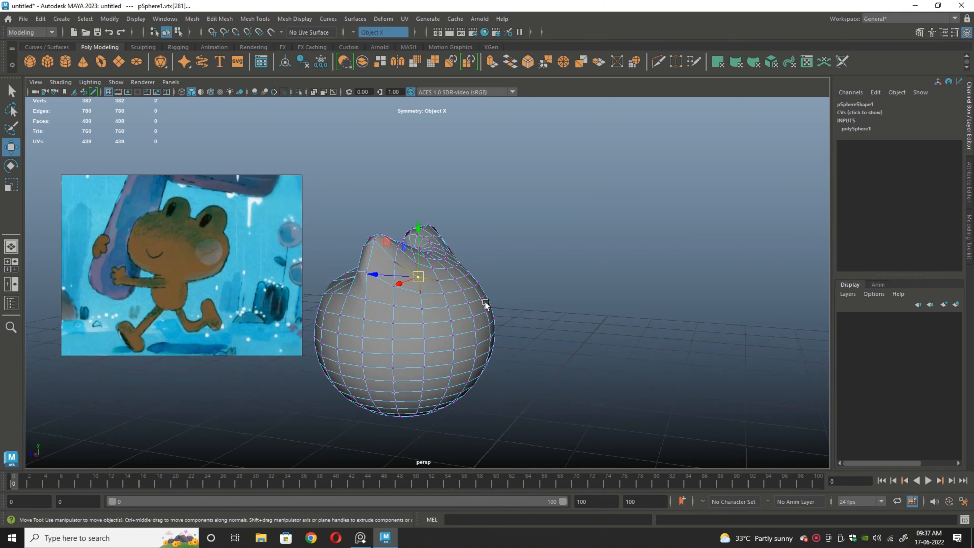
pyautogui.moveTo(449, 310); pyautogui.dragTo(452, 298)
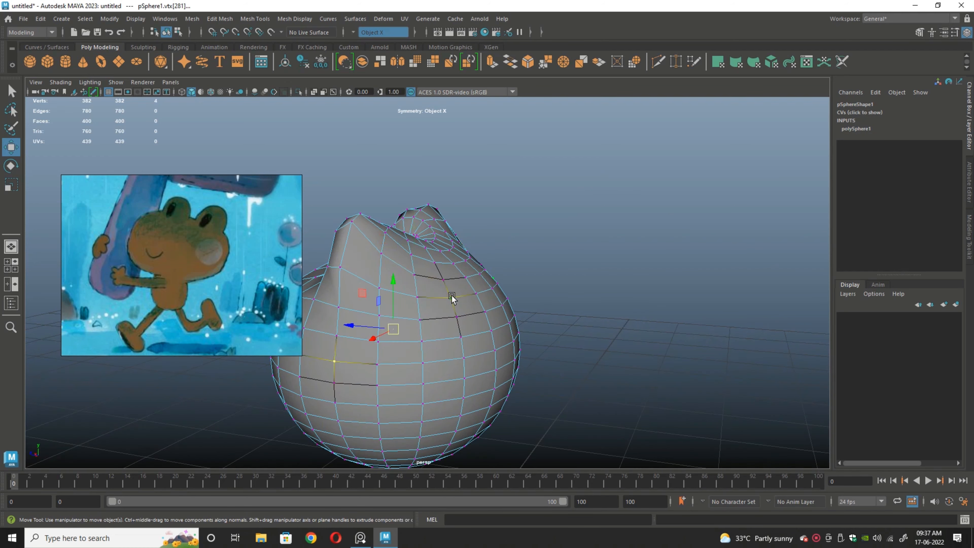
pyautogui.click(413, 275)
pyautogui.press('b')
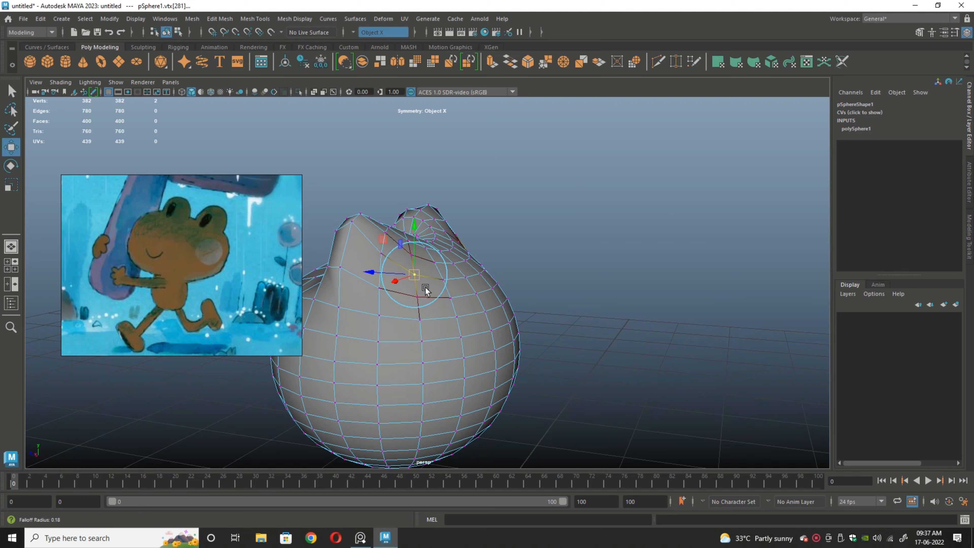
pyautogui.moveTo(413, 275); pyautogui.dragTo(373, 287)
# Step: Reposition the mirrored vertices on the outer rear side of the eye bumps to refine their slope
pyautogui.click(386, 293)
pyautogui.keyDown('alt'); pyautogui.moveTo(559, 307); pyautogui.dragTo(470, 301); pyautogui.keyUp('alt')
pyautogui.click(440, 269)
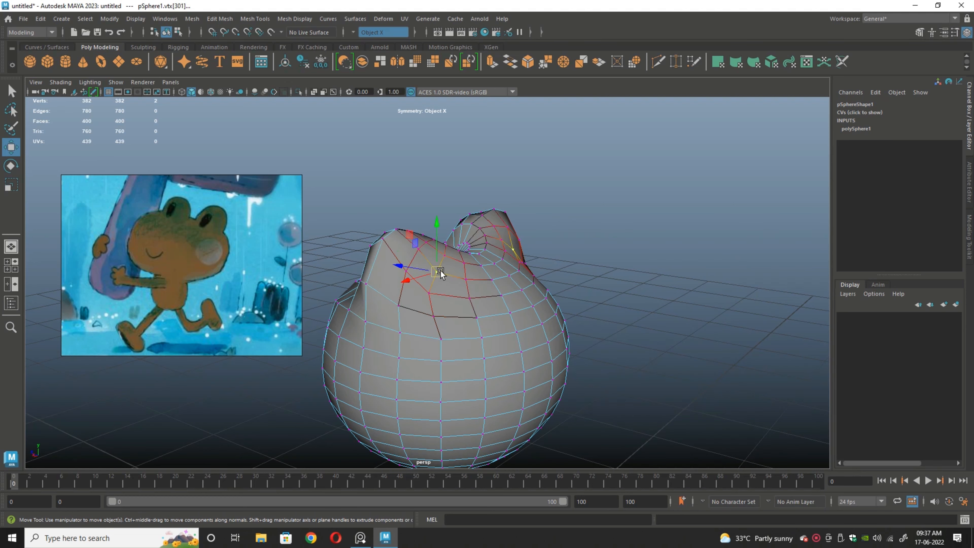
pyautogui.moveTo(439, 271); pyautogui.dragTo(430, 271)
pyautogui.keyDown('alt'); pyautogui.moveTo(636, 314); pyautogui.dragTo(422, 296); pyautogui.keyUp('alt')
pyautogui.moveTo(355, 236); pyautogui.dragTo(358, 240)
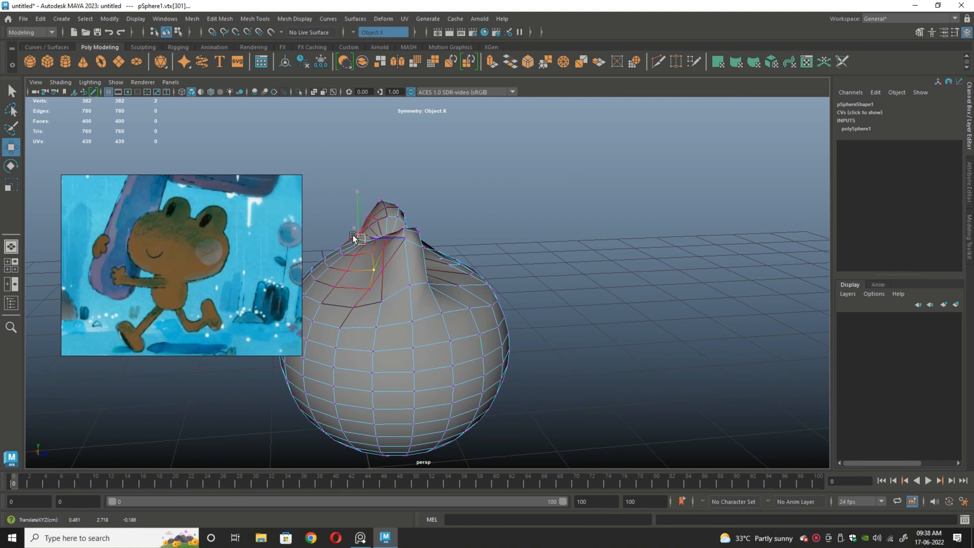
# Step: Nudge the mirrored vertices on the back of the head below the eye bumps and clear the selection
pyautogui.click(355, 306)
pyautogui.moveTo(355, 306); pyautogui.dragTo(360, 306)
pyautogui.click(617, 334)
pyautogui.scroll(-5, 619, 336)
pyautogui.keyDown('alt'); pyautogui.moveTo(619, 336); pyautogui.dragTo(452, 320); pyautogui.keyUp('alt')
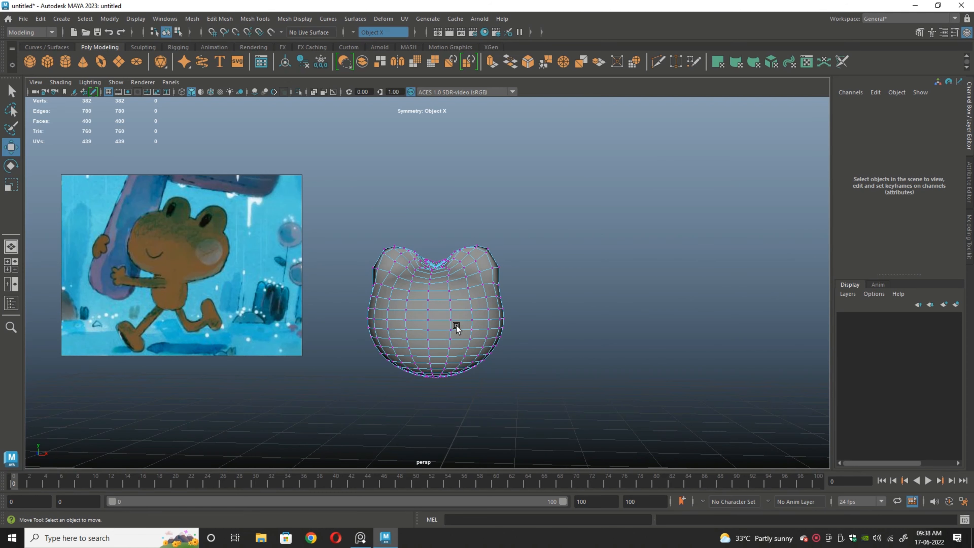
# Step: Lower the mirrored vertices at the front base of the eye bumps and return the head to object mode
pyautogui.scroll(2, 456, 325)
pyautogui.click(468, 324)
pyautogui.scroll(2, 467, 324)
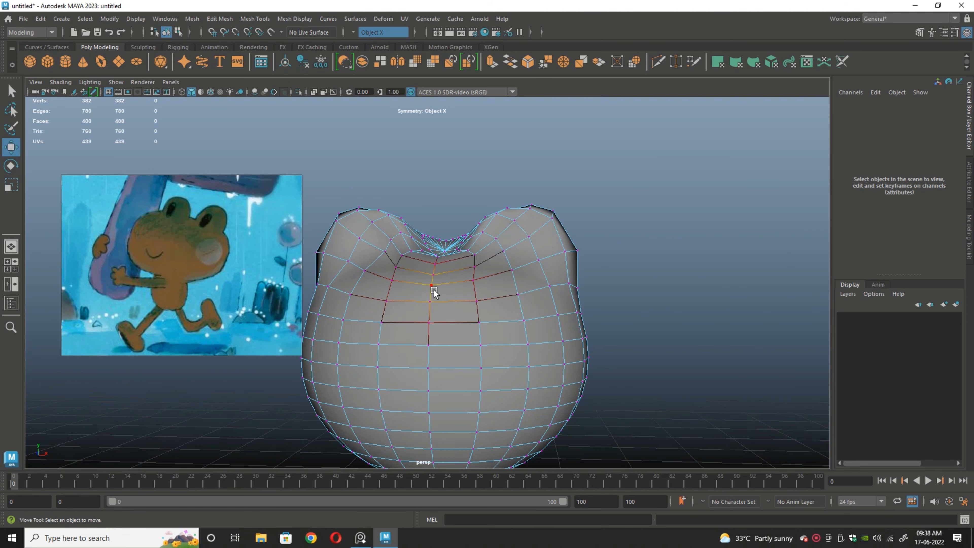
pyautogui.moveTo(408, 281); pyautogui.dragTo(488, 264, button='right')
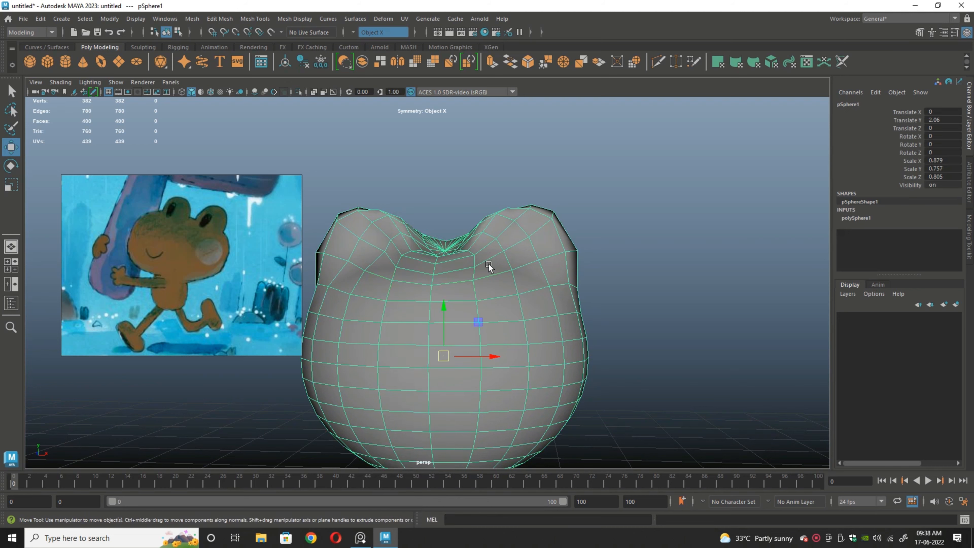
pyautogui.scroll(2, 630, 353)
pyautogui.keyDown('alt'); pyautogui.moveTo(629, 354); pyautogui.dragTo(680, 383, button='middle'); pyautogui.keyUp('alt')
pyautogui.moveTo(371, 308); pyautogui.dragTo(326, 237, button='right')
pyautogui.click(396, 297)
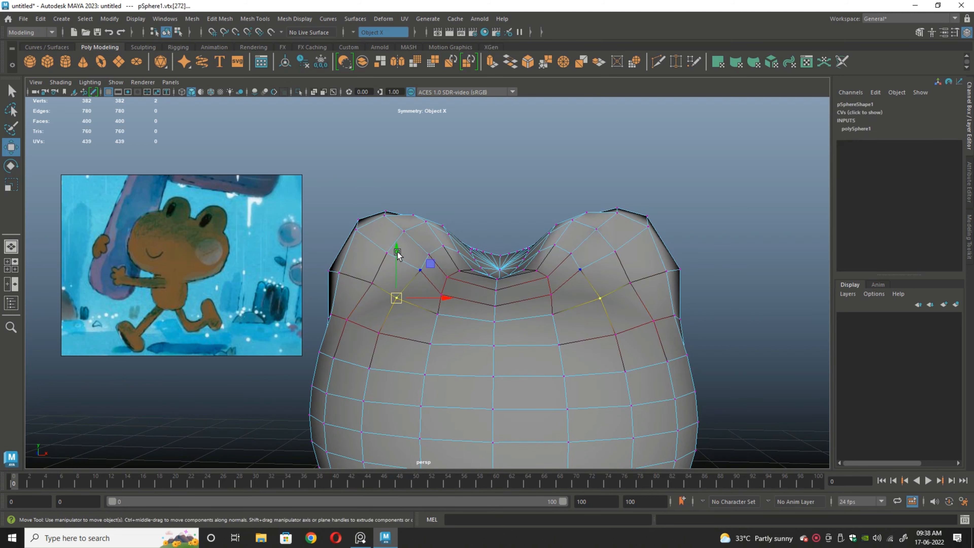
pyautogui.moveTo(397, 250); pyautogui.dragTo(397, 260)
pyautogui.moveTo(421, 332)
pyautogui.keyDown('alt'); pyautogui.mouseDown()
pyautogui.moveTo(443, 351)
pyautogui.moveTo(410, 320)
pyautogui.moveTo(427, 331)
pyautogui.mouseUp(); pyautogui.keyUp('alt')
pyautogui.moveTo(449, 311); pyautogui.dragTo(498, 224, button='right')
# Step: Show the head in smooth mesh preview and turn off Object X symmetry
pyautogui.scroll(-4, 684, 327)
pyautogui.keyDown('alt'); pyautogui.moveTo(684, 327); pyautogui.dragTo(596, 321); pyautogui.keyUp('alt')
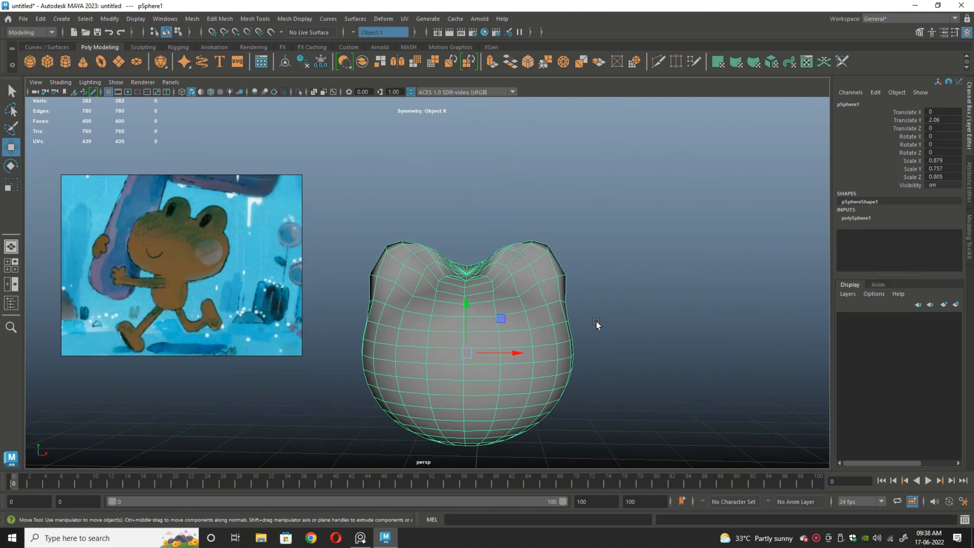
pyautogui.keyDown('alt'); pyautogui.moveTo(596, 321); pyautogui.dragTo(594, 281, button='middle'); pyautogui.keyUp('alt')
pyautogui.click(591, 286)
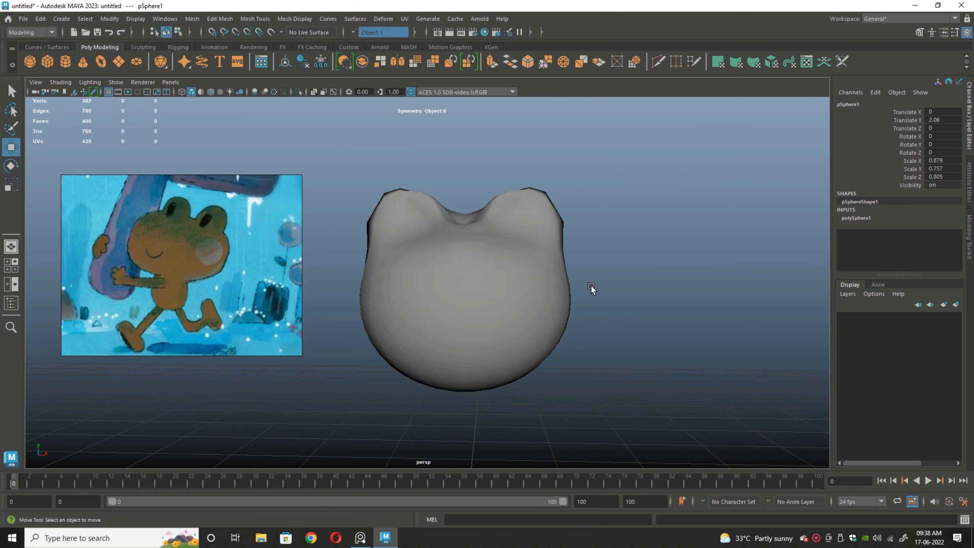
pyautogui.click(522, 289)
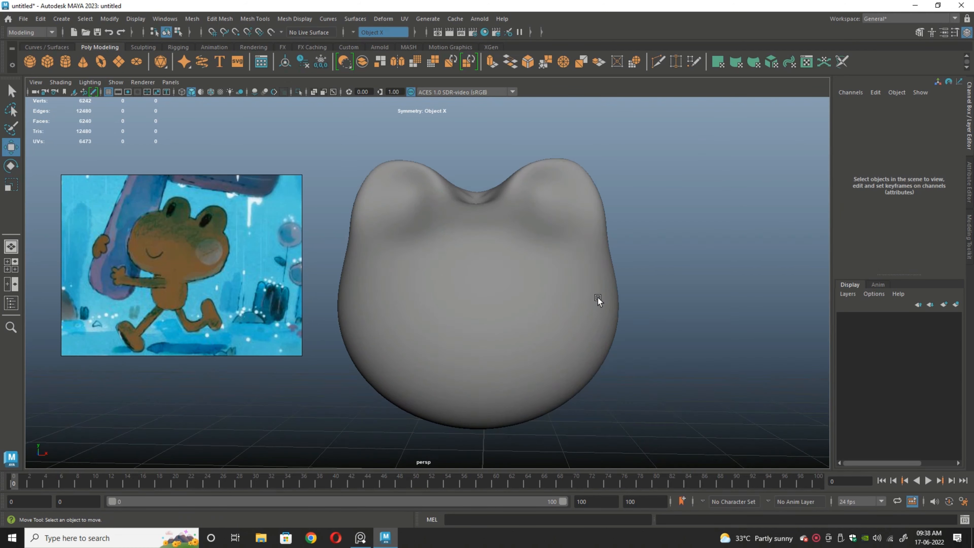
pyautogui.click(381, 32)
pyautogui.click(372, 37)
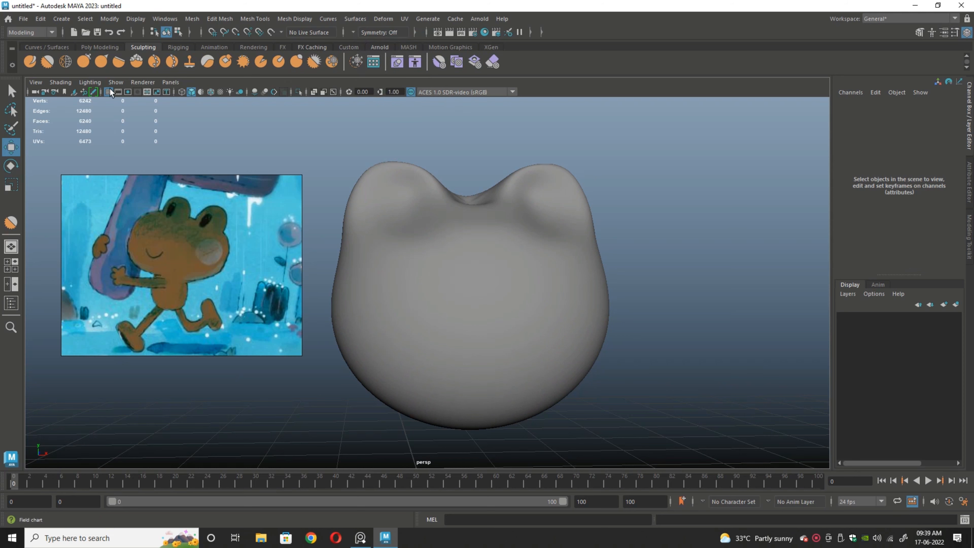
pyautogui.click(100, 47)
pyautogui.scroll(-2, 702, 357)
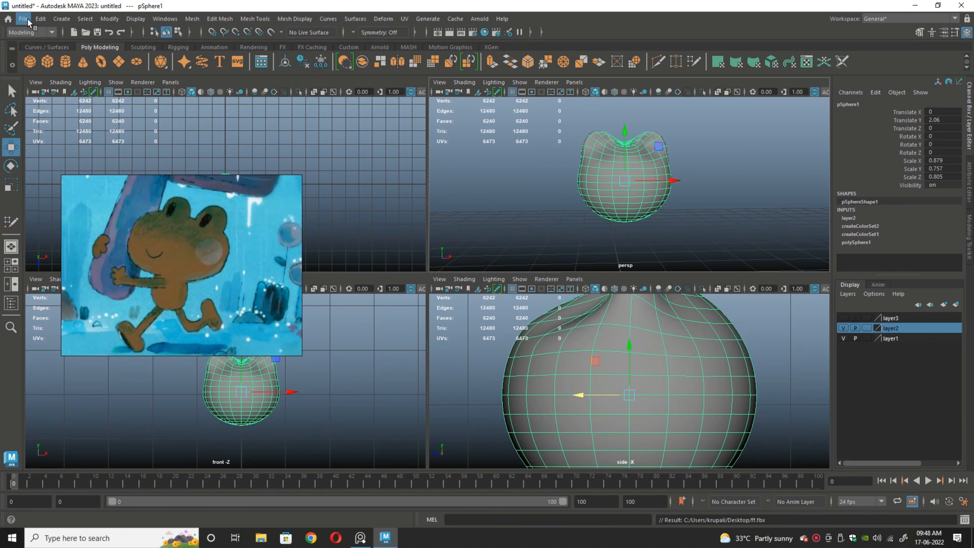
# Step: Export the selected head to the Desktop as an OBJ file named ff
pyautogui.click(23, 19)
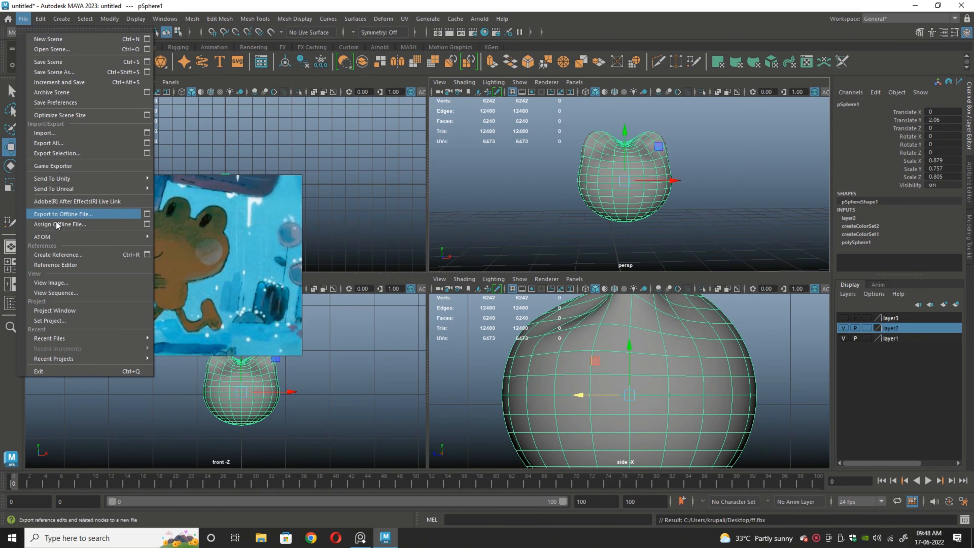
pyautogui.click(59, 153)
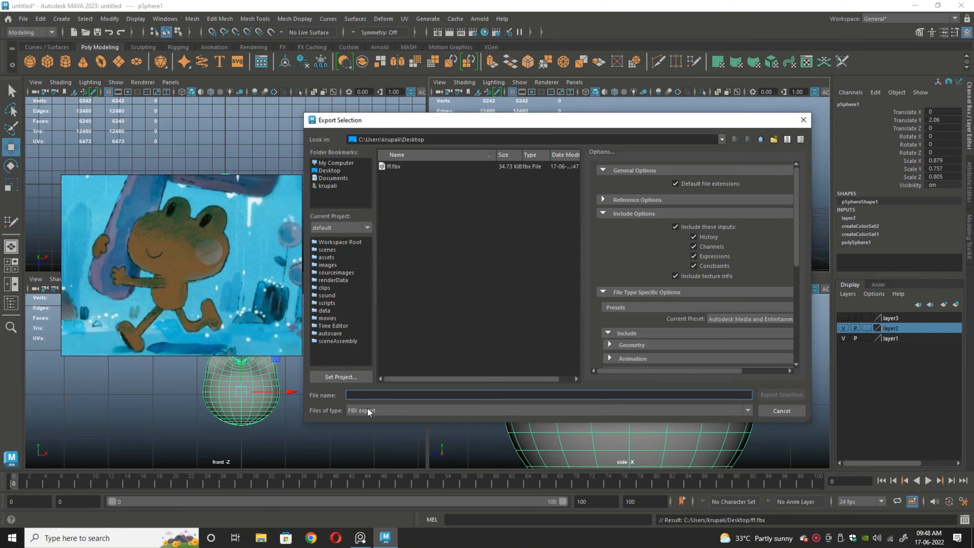
pyautogui.click(367, 408)
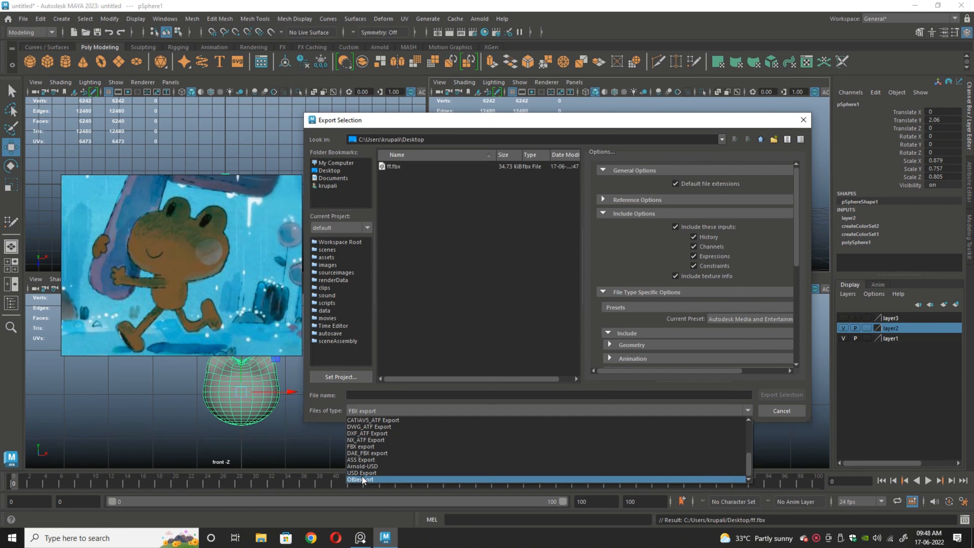
pyautogui.click(362, 478)
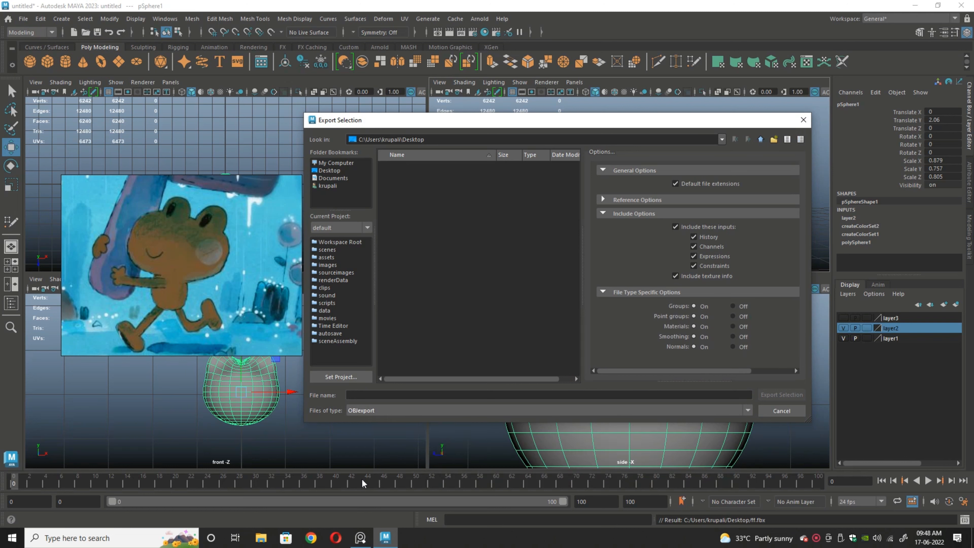
pyautogui.click(338, 175)
pyautogui.click(371, 392)
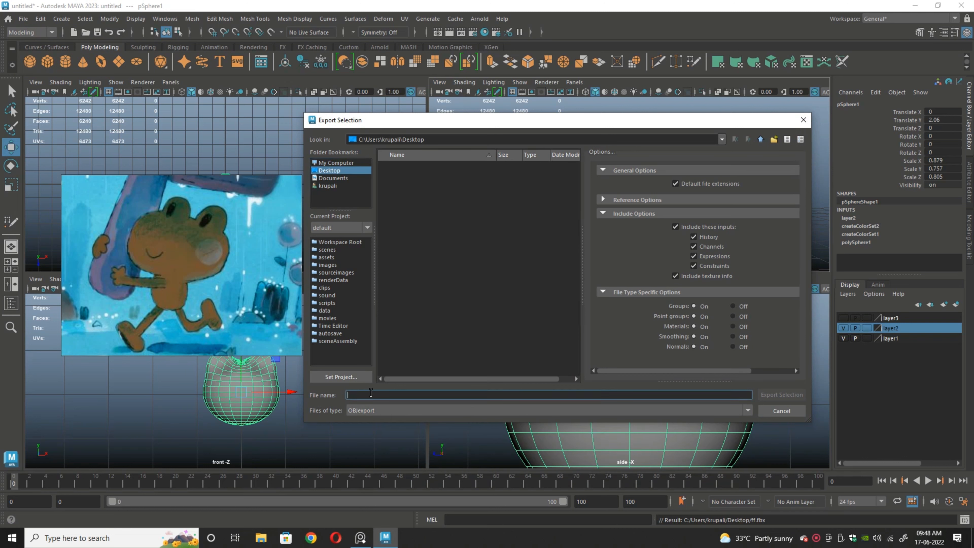
pyautogui.write('ff')
pyautogui.click(771, 394)
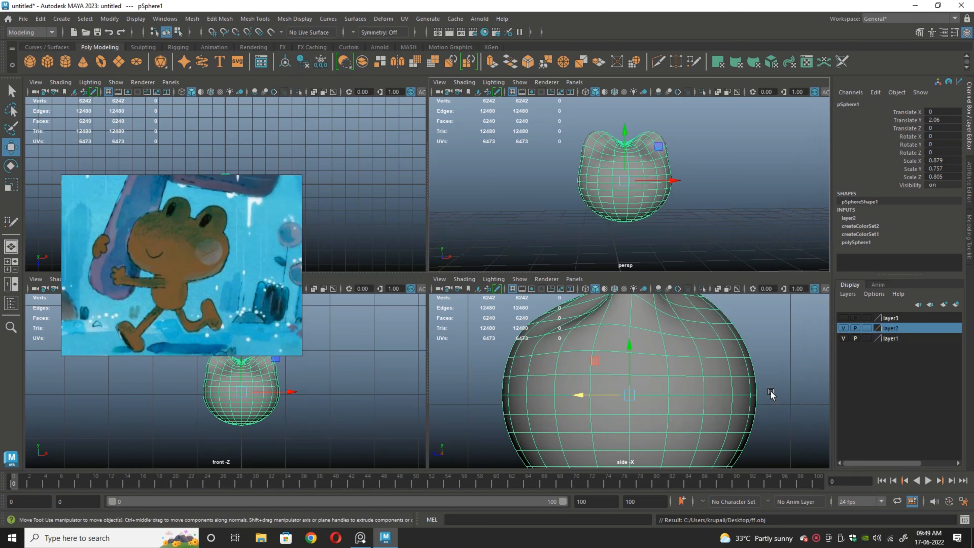
# Step: Switch to ZBrush and place the imported ff head on the canvas in Edit mode
pyautogui.click(915, 5)
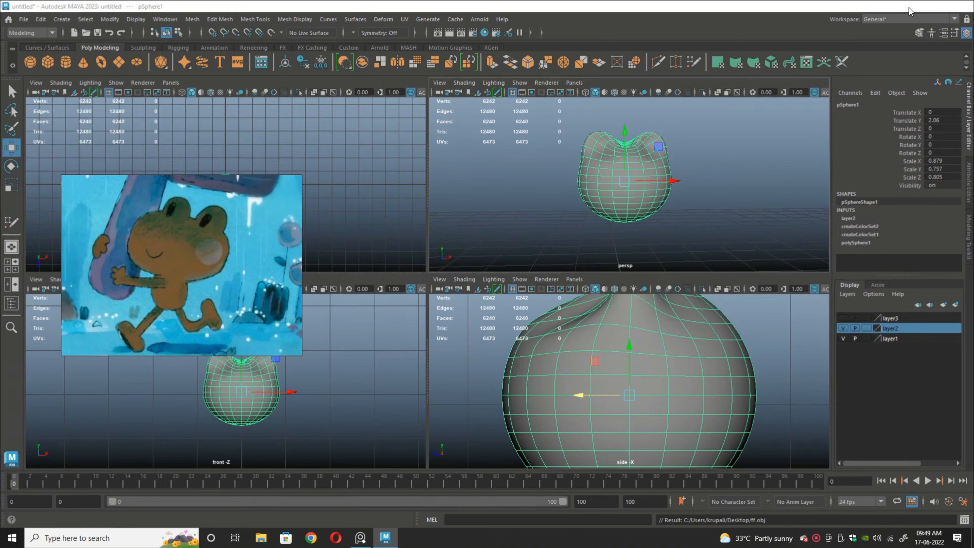
pyautogui.click(385, 538)
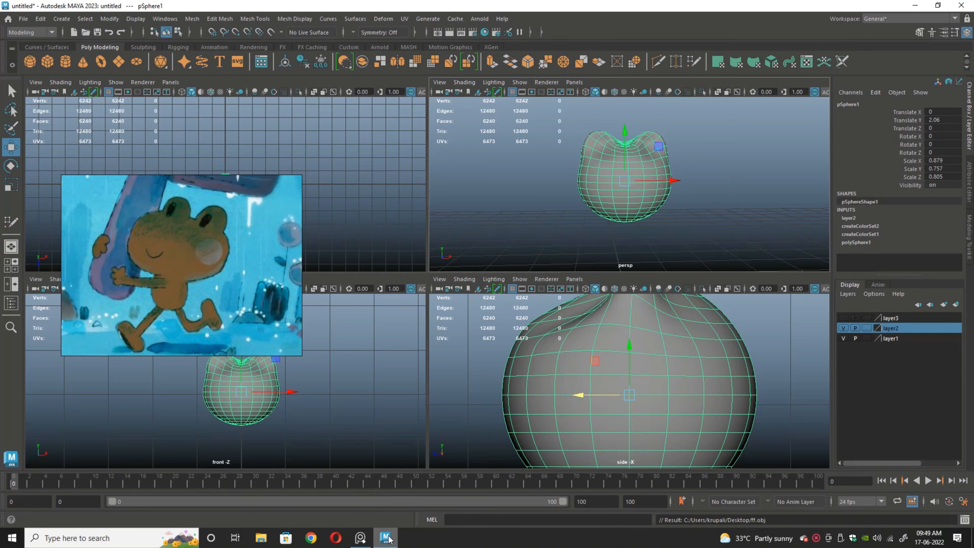
pyautogui.click(385, 538)
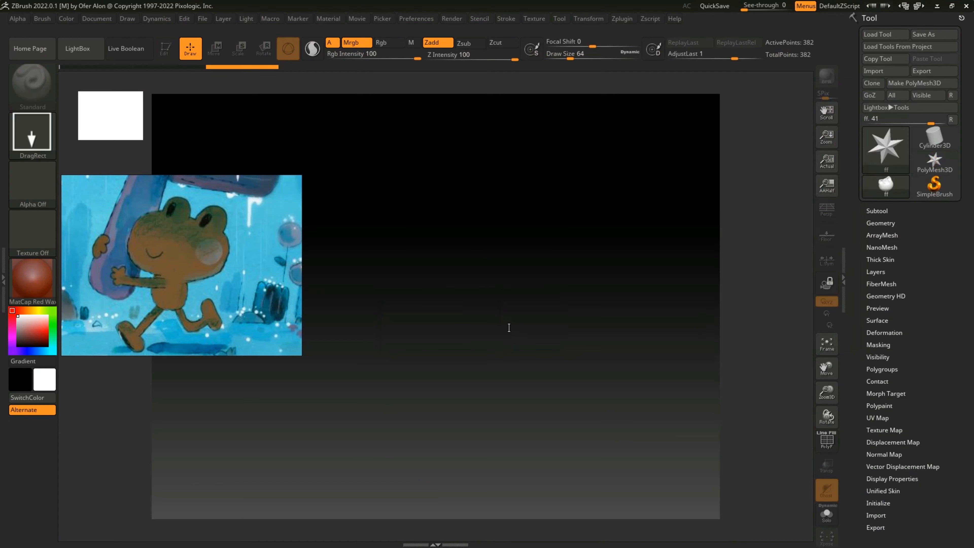
pyautogui.moveTo(480, 256); pyautogui.dragTo(598, 368)
pyautogui.click(166, 48)
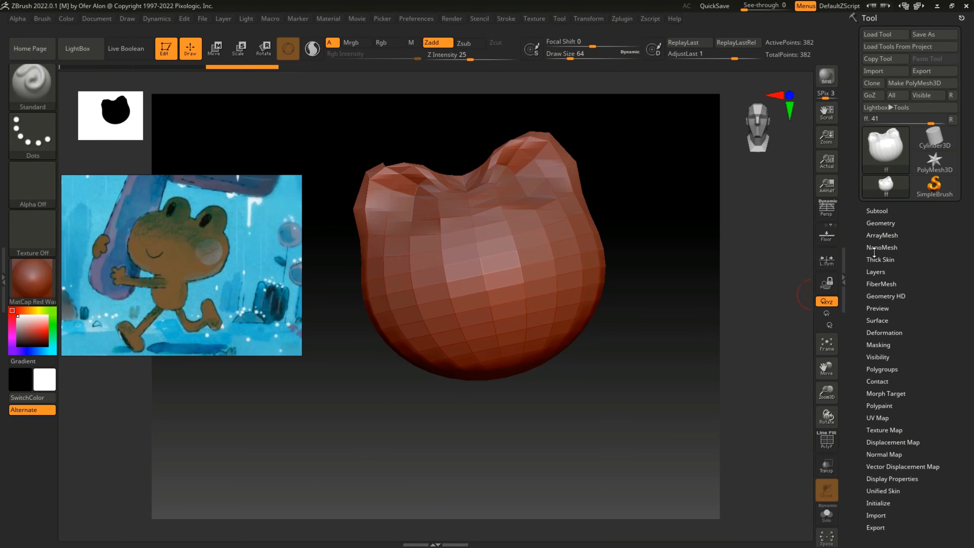
# Step: Subdivide the head once and rebuild its topology with ZRemesher
pyautogui.click(880, 223)
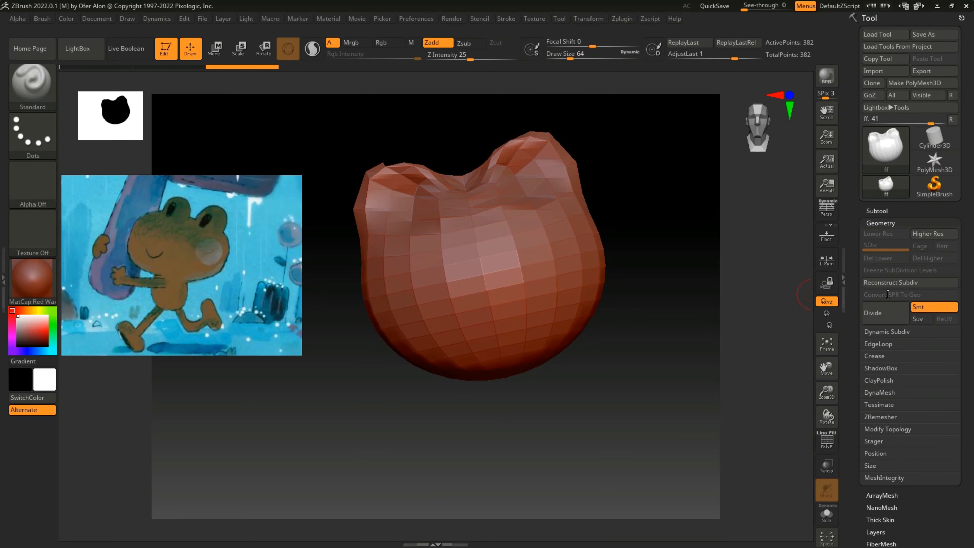
pyautogui.click(885, 314)
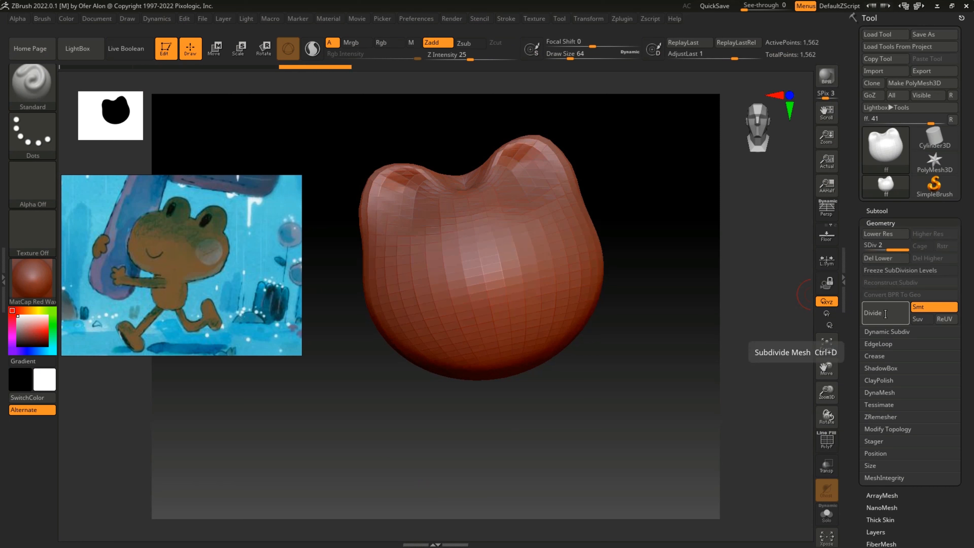
pyautogui.click(881, 418)
pyautogui.click(879, 432)
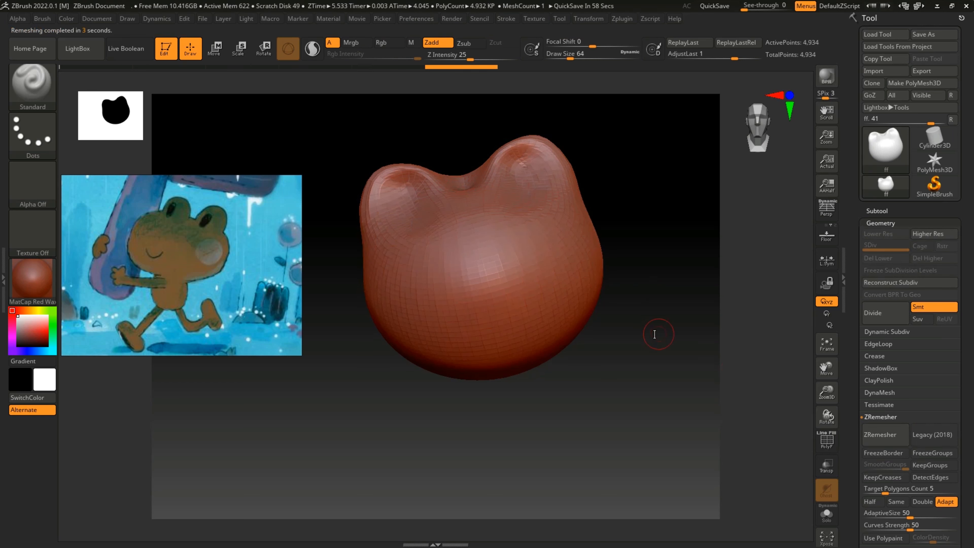
# Step: Load the compact interface layout that shows the brush and material shortcuts
pyautogui.moveTo(659, 333); pyautogui.dragTo(657, 380)
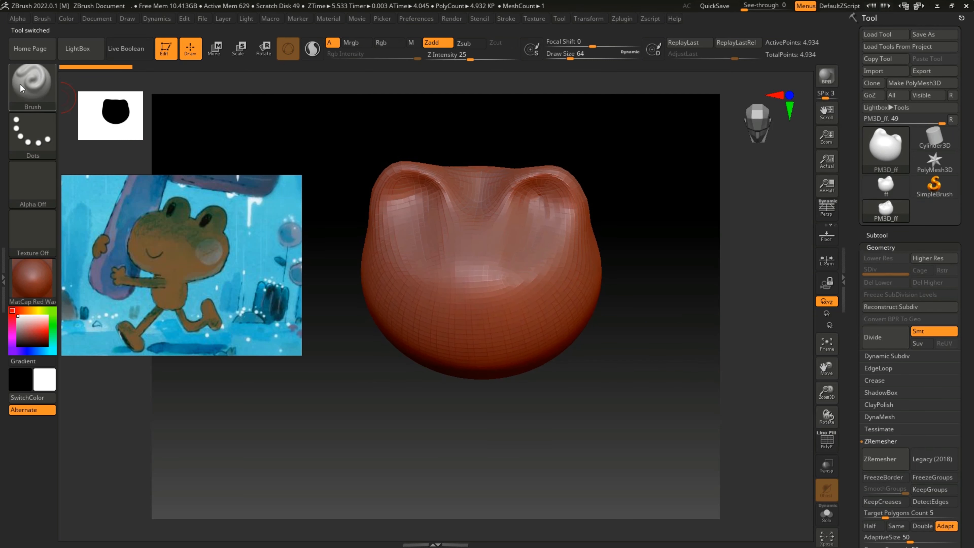
pyautogui.click(32, 82)
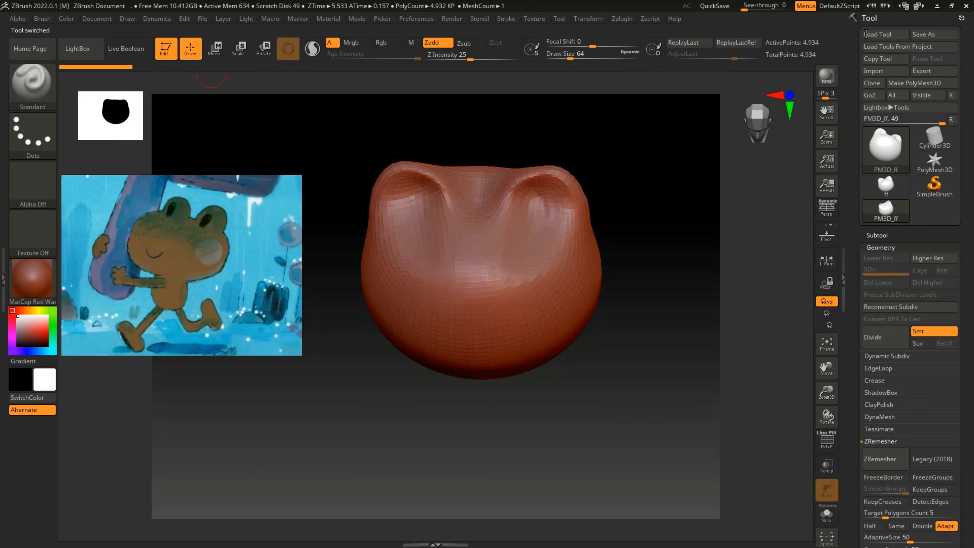
pyautogui.click(923, 7)
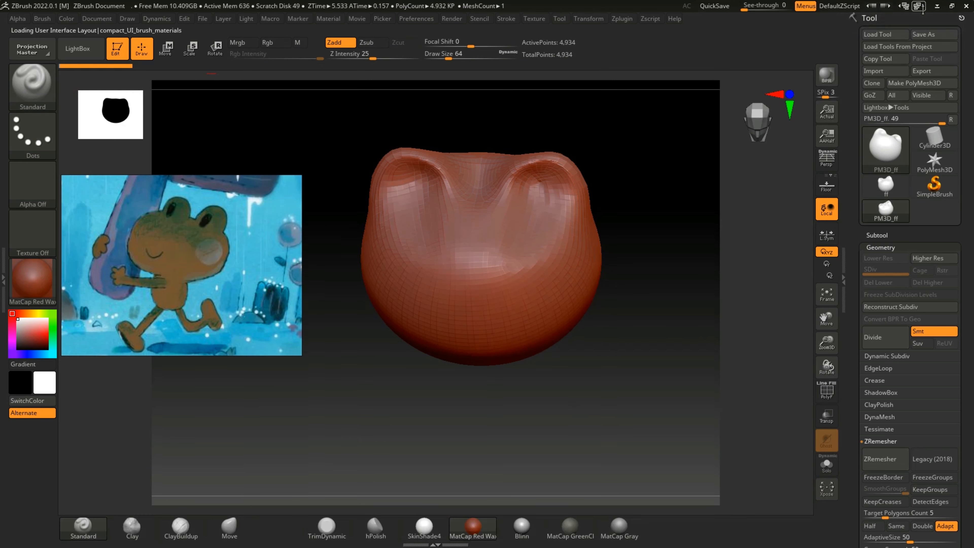
# Step: Smooth the head's surface and carve symmetric round eye hollows into the eye bumps with the Standard brush at draw size 64
pyautogui.moveTo(361, 363); pyautogui.dragTo(485, 192)
pyautogui.press('shift')
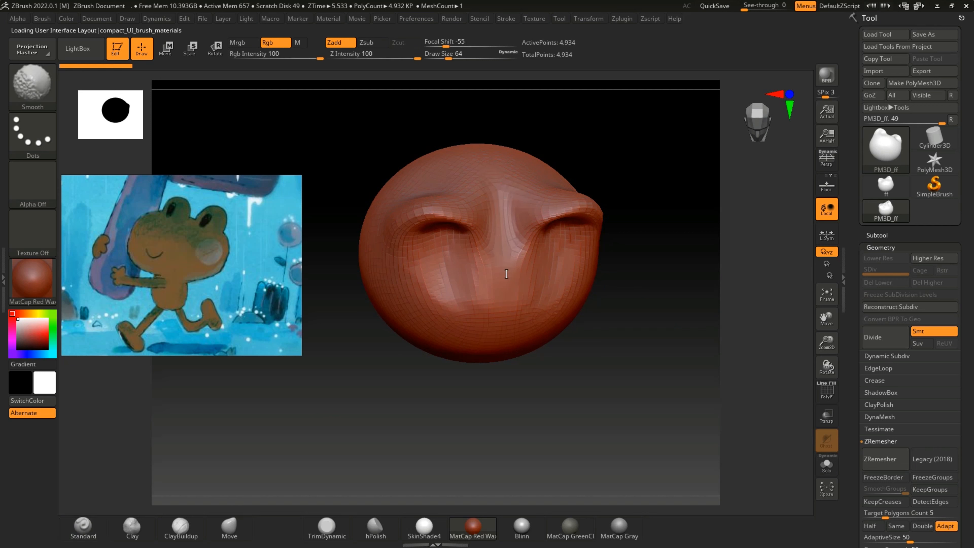
pyautogui.moveTo(635, 312); pyautogui.dragTo(666, 277)
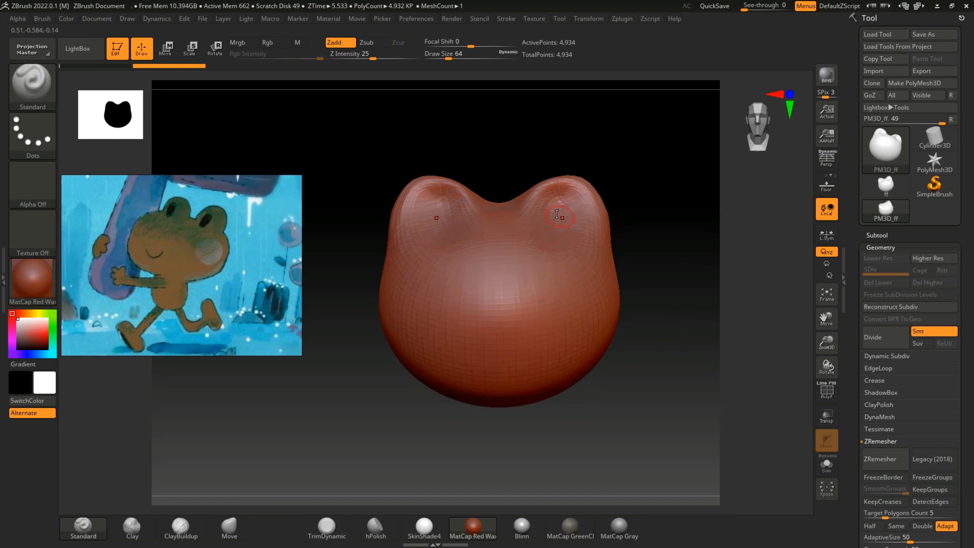
pyautogui.moveTo(559, 202)
pyautogui.mouseDown()
pyautogui.moveTo(545, 218)
pyautogui.moveTo(562, 202)
pyautogui.mouseUp()
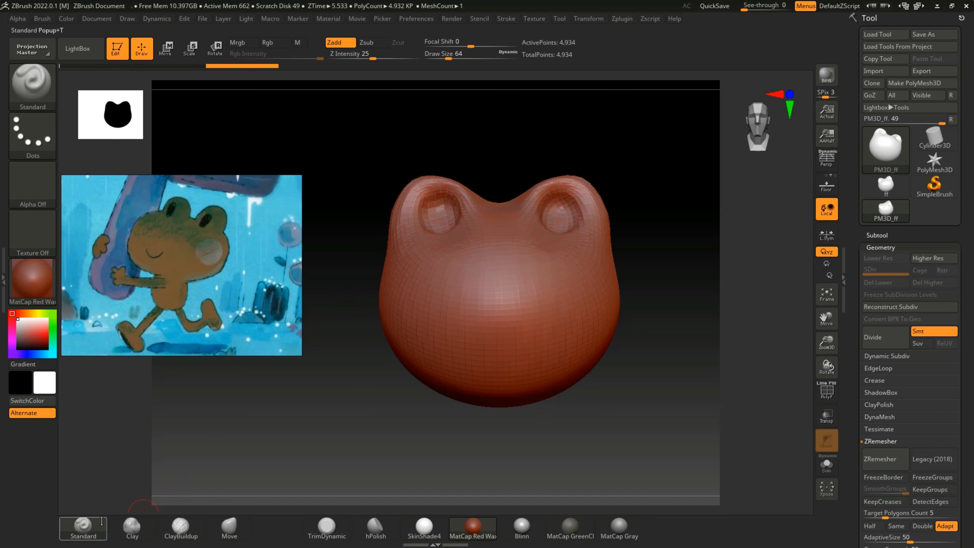
# Step: Choose the DamStandard brush for carving the head
pyautogui.press('b')
pyautogui.press('Escape')
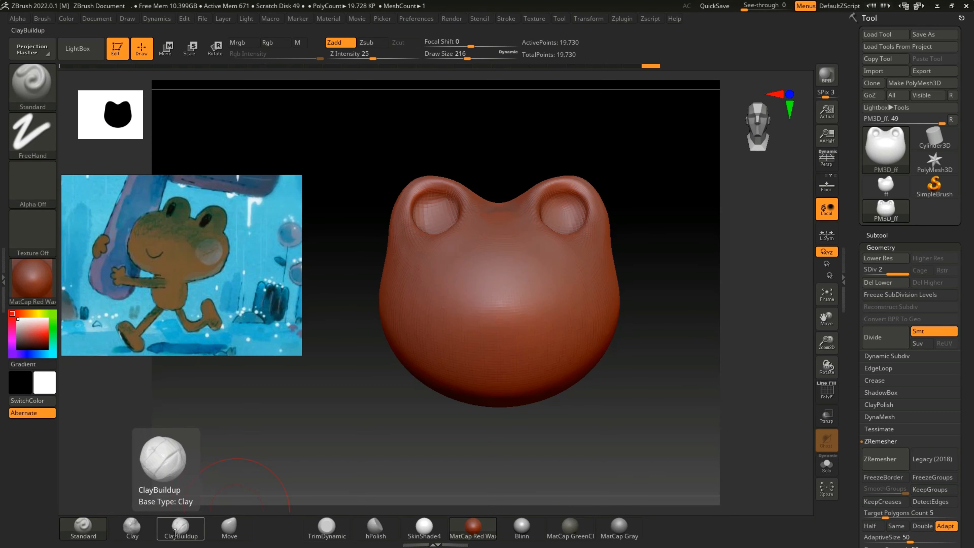
pyautogui.click(43, 89)
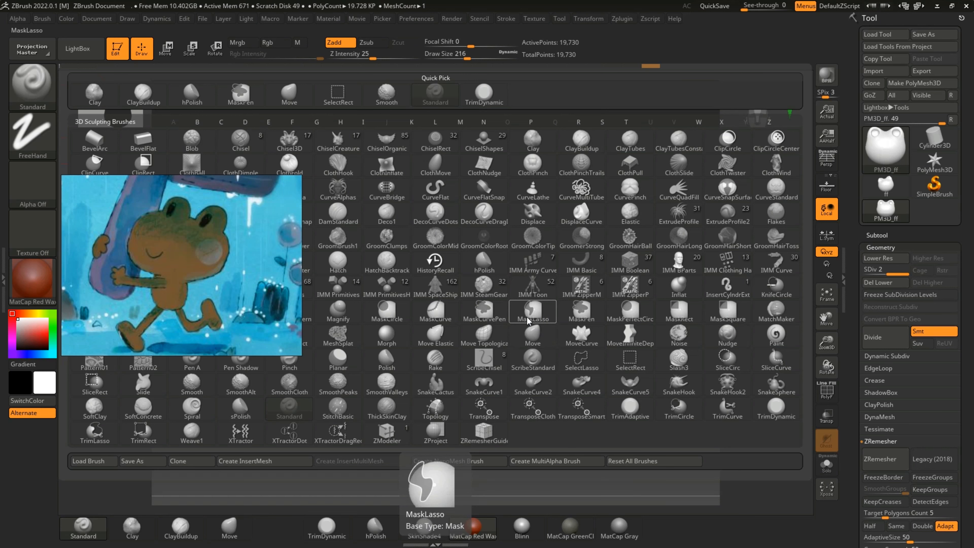
pyautogui.click(337, 213)
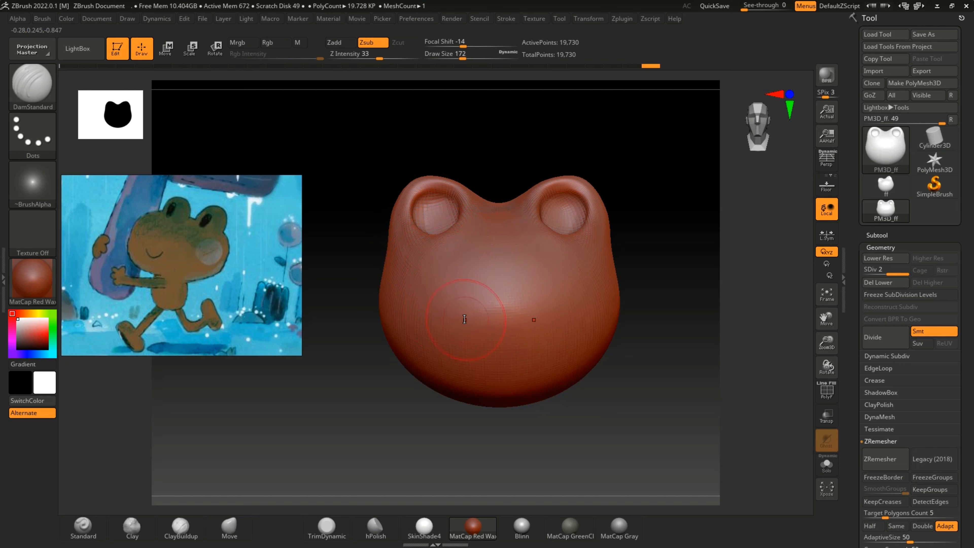
# Step: Carve a curved symmetric smile into the lower front of the head with the DamStandard brush
pyautogui.press('[')
pyautogui.press('[')
pyautogui.moveTo(452, 320)
pyautogui.mouseDown()
pyautogui.moveTo(499, 343)
pyautogui.moveTo(467, 338)
pyautogui.moveTo(492, 343)
pyautogui.mouseUp()
pyautogui.hotkey('ctrl', 'z')
# Step: Pinch the carved smile into a thinner, tighter crease with the Pinch brush at draw size 64
pyautogui.click(219, 536)
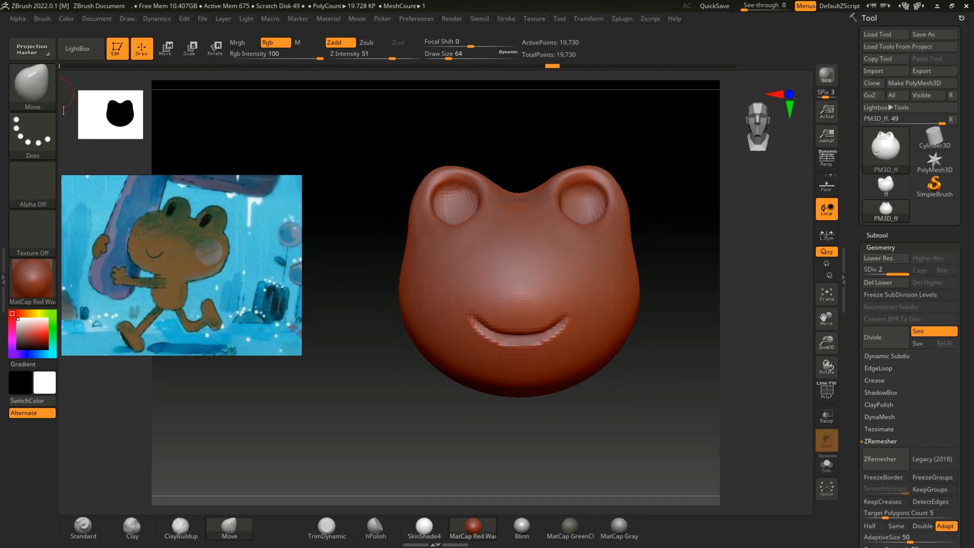
pyautogui.click(39, 85)
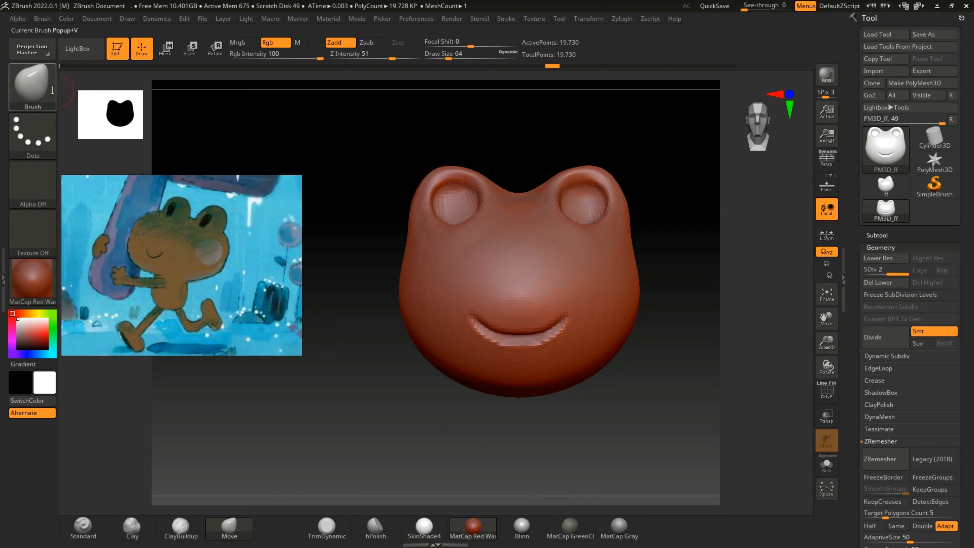
pyautogui.click(32, 83)
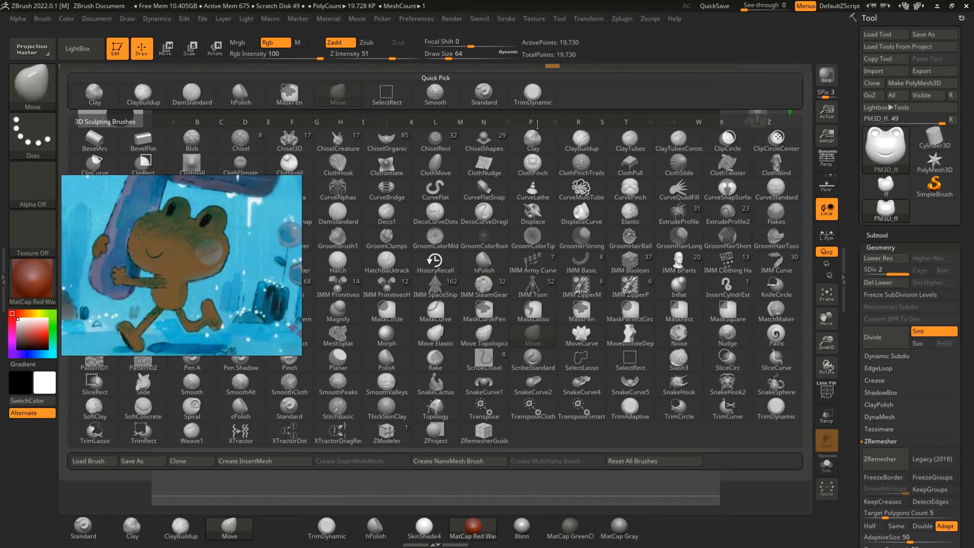
pyautogui.press('p')
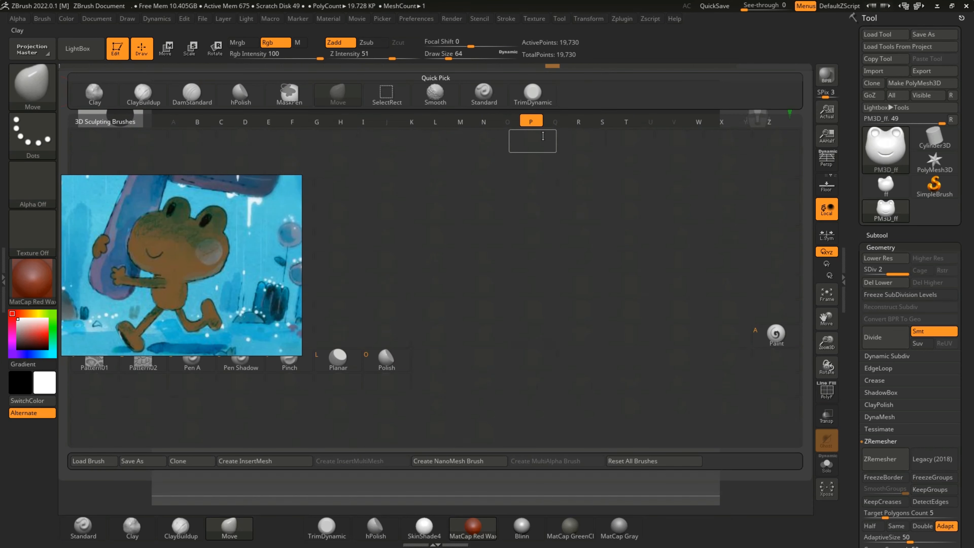
pyautogui.click(297, 369)
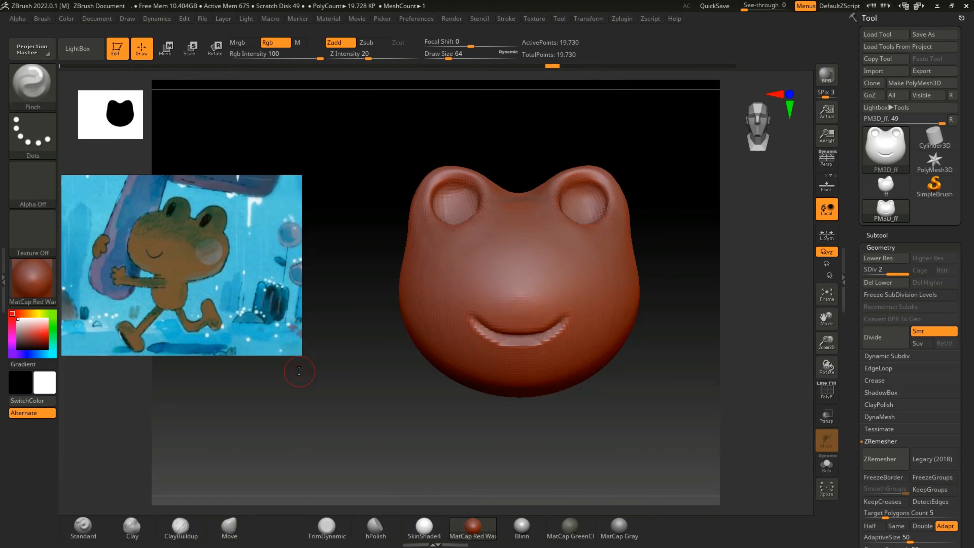
pyautogui.moveTo(486, 327)
pyautogui.mouseDown()
pyautogui.moveTo(518, 341)
pyautogui.moveTo(475, 319)
pyautogui.mouseUp()
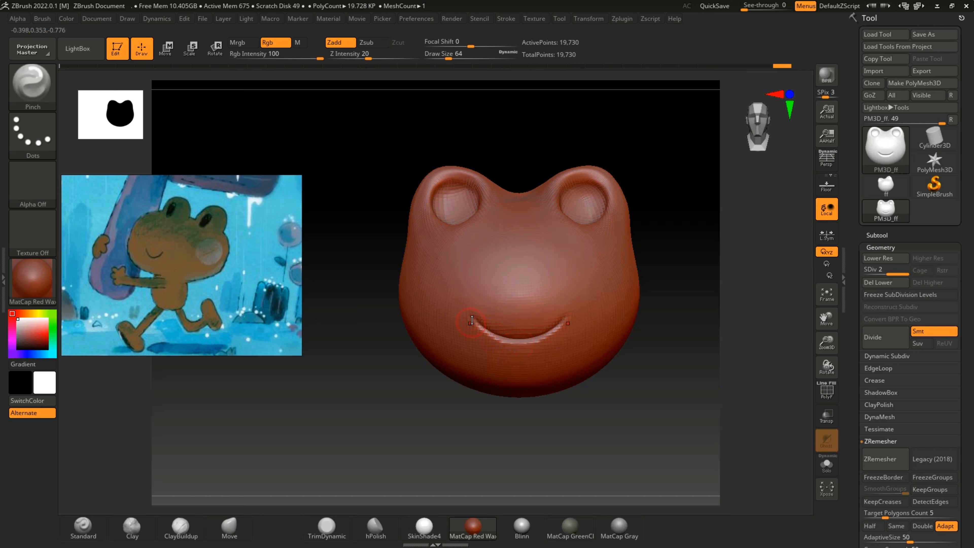
pyautogui.hotkey('ctrl', 'z')
pyautogui.hotkey('ctrl', 'z')
pyautogui.hotkey('ctrl', 'z')
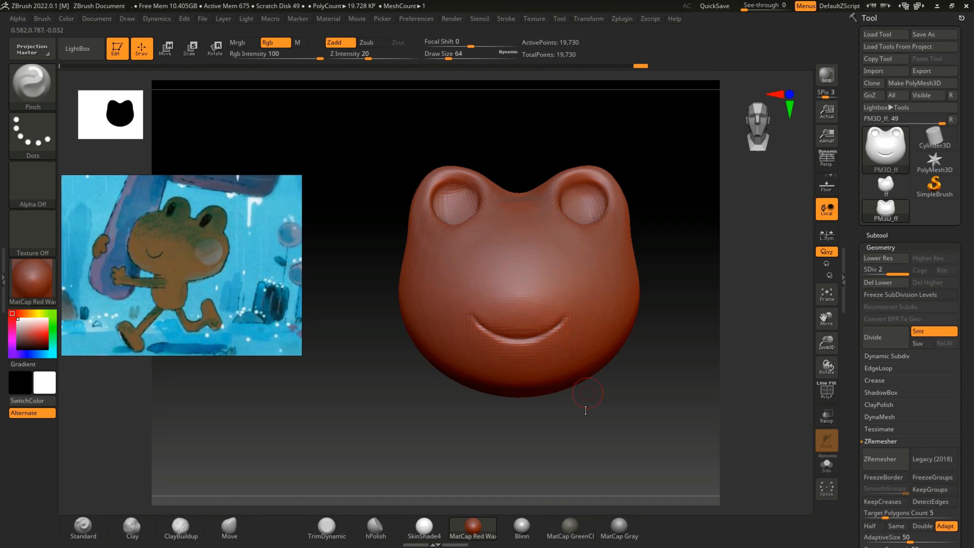
# Step: Reshape the eye bumps symmetrically with the Move brush at draw size 208
pyautogui.moveTo(617, 420); pyautogui.dragTo(603, 432)
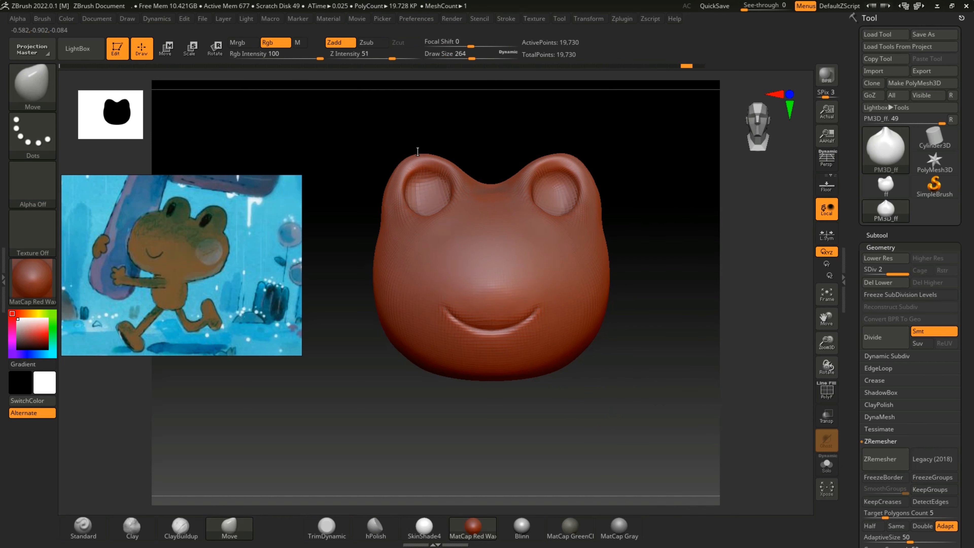
pyautogui.moveTo(418, 150)
pyautogui.mouseDown()
pyautogui.moveTo(448, 155)
pyautogui.moveTo(443, 162)
pyautogui.moveTo(454, 155)
pyautogui.mouseUp()
pyautogui.press('[')
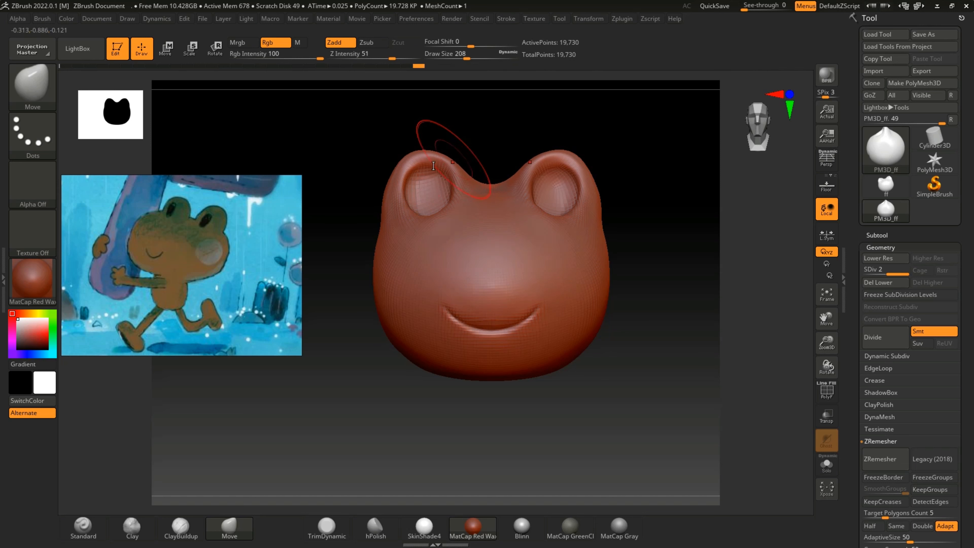
pyautogui.moveTo(390, 178); pyautogui.dragTo(392, 178)
pyautogui.moveTo(384, 200); pyautogui.dragTo(386, 199)
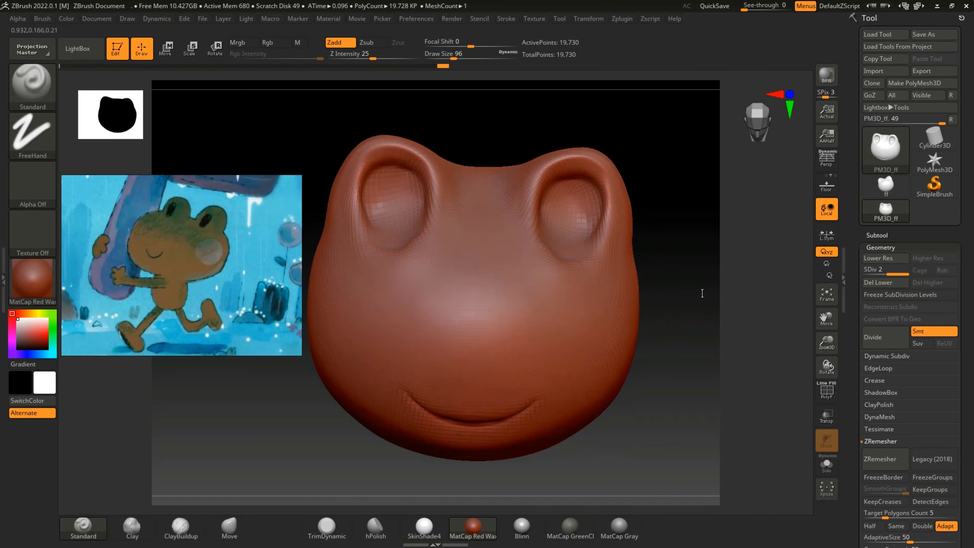
# Step: Sculpt the rims beneath the eye hollows with the Standard brush at draw size 48 and smooth the surrounding surface
pyautogui.press('shift')
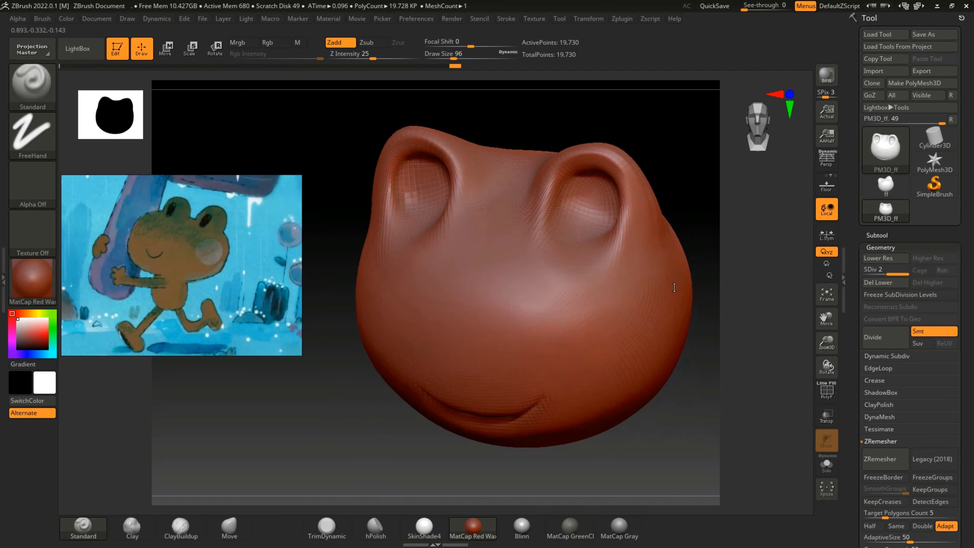
pyautogui.moveTo(675, 287); pyautogui.dragTo(281, 458)
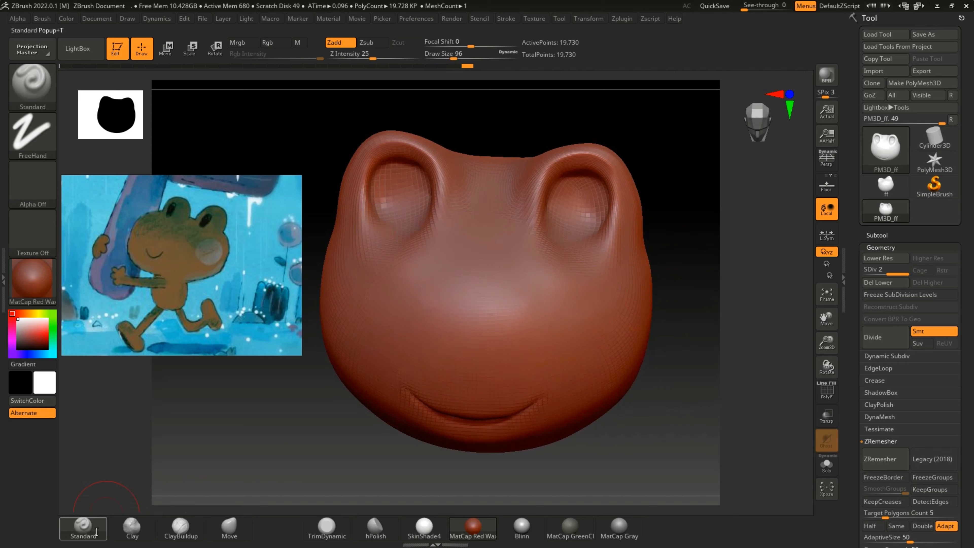
pyautogui.click(97, 532)
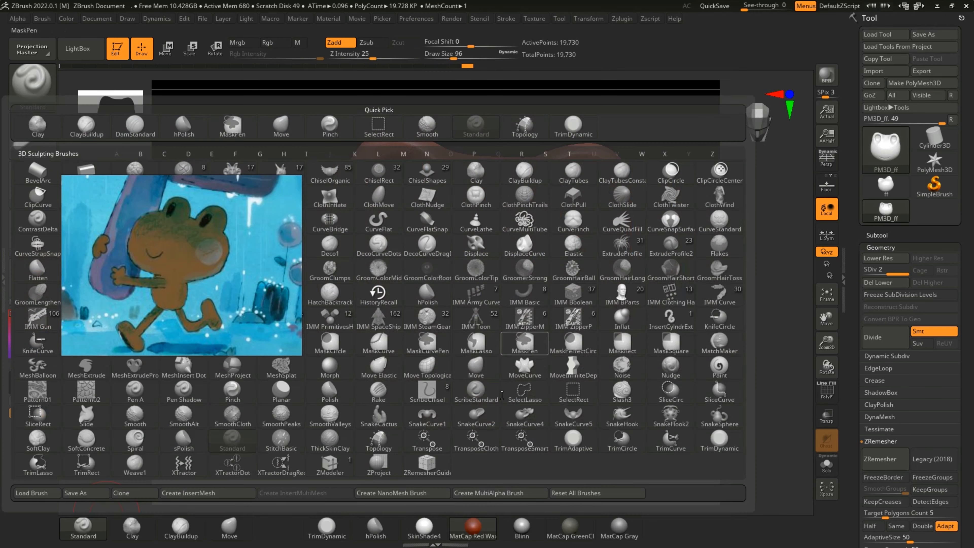
pyautogui.click(113, 522)
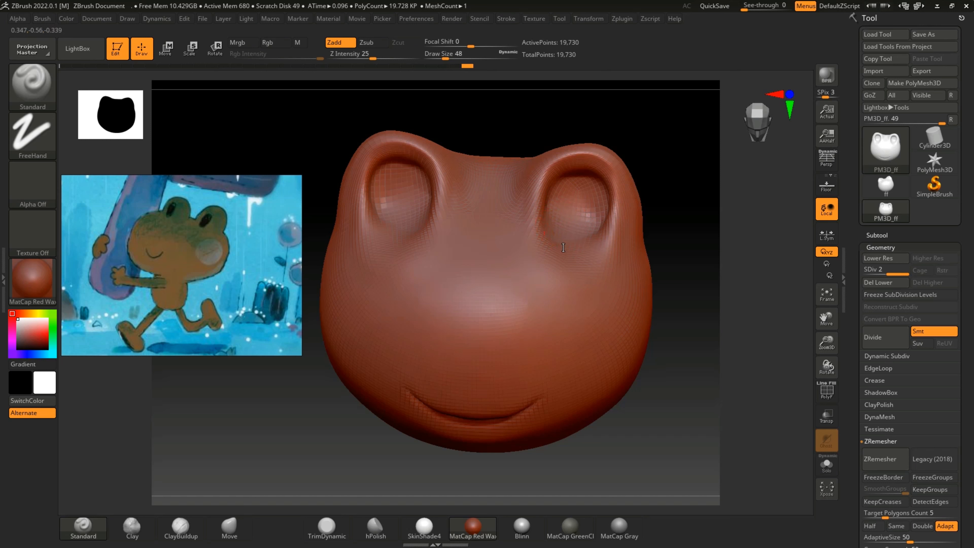
pyautogui.moveTo(563, 247)
pyautogui.mouseDown()
pyautogui.moveTo(537, 221)
pyautogui.moveTo(579, 227)
pyautogui.moveTo(541, 217)
pyautogui.moveTo(548, 232)
pyautogui.moveTo(586, 248)
pyautogui.moveTo(583, 229)
pyautogui.moveTo(564, 250)
pyautogui.moveTo(544, 223)
pyautogui.mouseUp()
pyautogui.press('shift')
pyautogui.keyDown('shift'); pyautogui.moveTo(545, 223); pyautogui.dragTo(616, 228); pyautogui.keyUp('shift')
pyautogui.moveTo(669, 248); pyautogui.dragTo(654, 180)
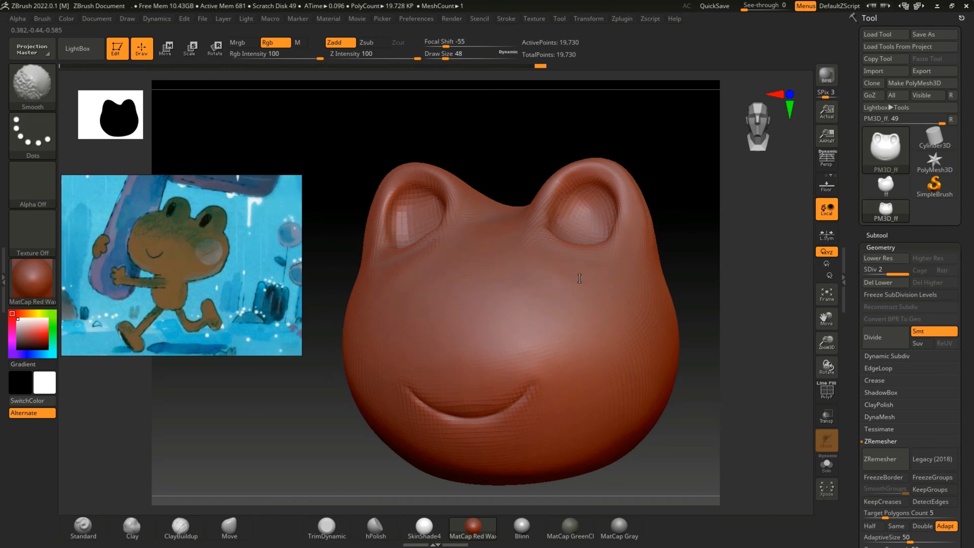
pyautogui.keyDown('shift'); pyautogui.moveTo(579, 279); pyautogui.dragTo(587, 273); pyautogui.keyUp('shift')
pyautogui.moveTo(696, 218); pyautogui.dragTo(670, 229)
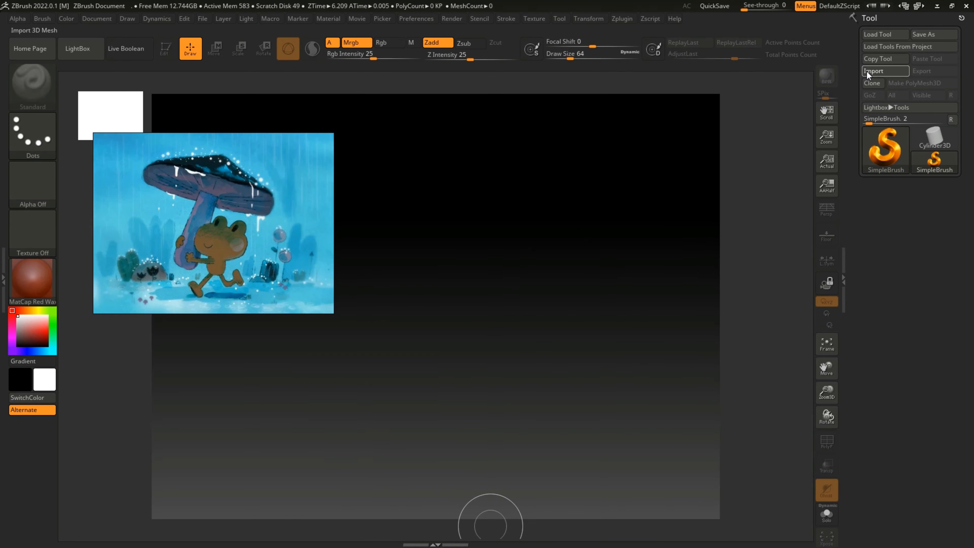
# Step: Import the frogf mesh from the frog folder on the Desktop
pyautogui.click(866, 70)
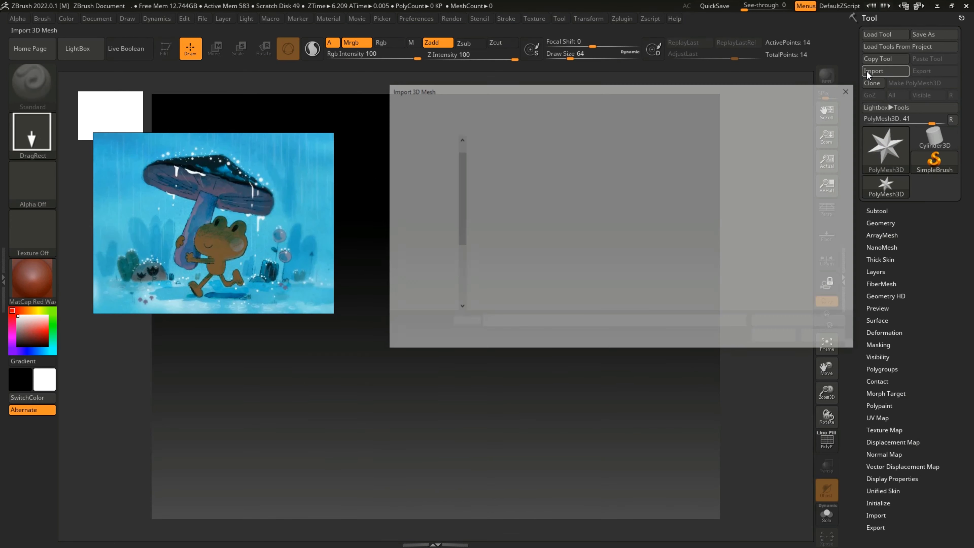
pyautogui.doubleClick(493, 182)
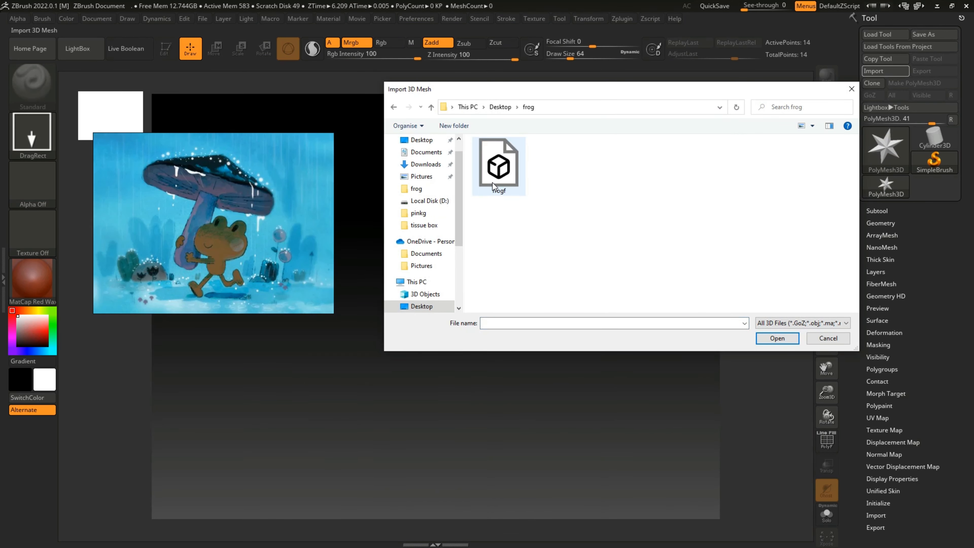
pyautogui.click(506, 180)
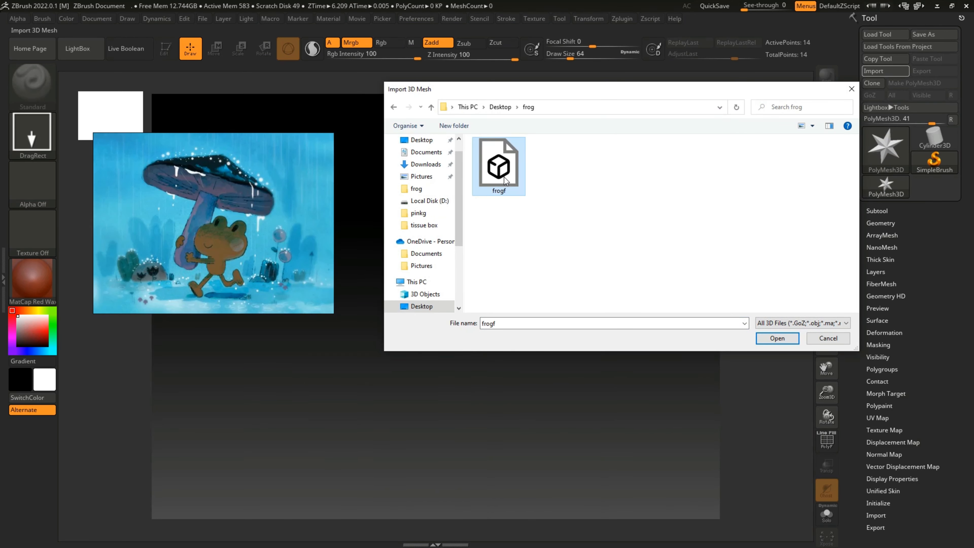
pyautogui.click(777, 338)
# Step: Place the imported frog head on the canvas in Edit mode and convert it to a PolyMesh3D
pyautogui.moveTo(463, 233)
pyautogui.mouseDown()
pyautogui.moveTo(491, 303)
pyautogui.moveTo(472, 338)
pyautogui.mouseUp()
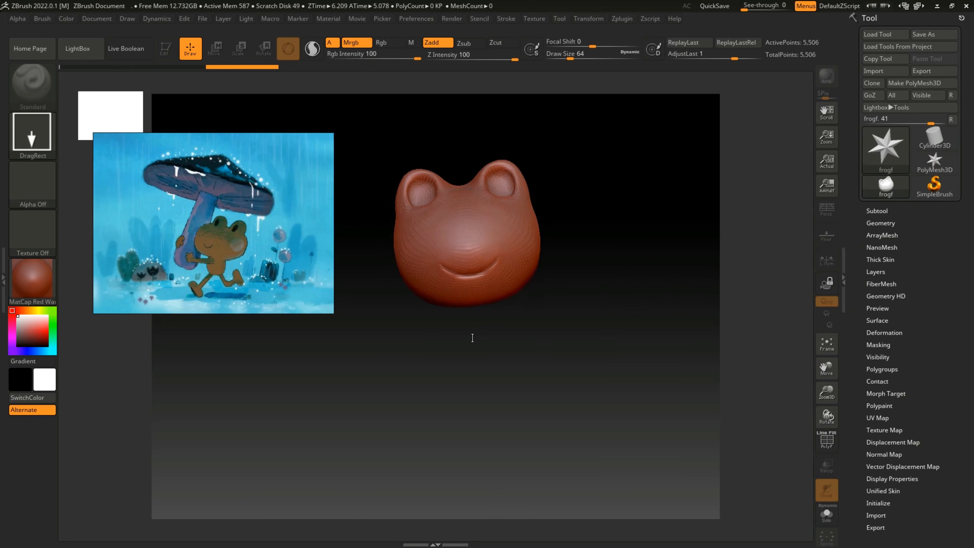
pyautogui.press('t')
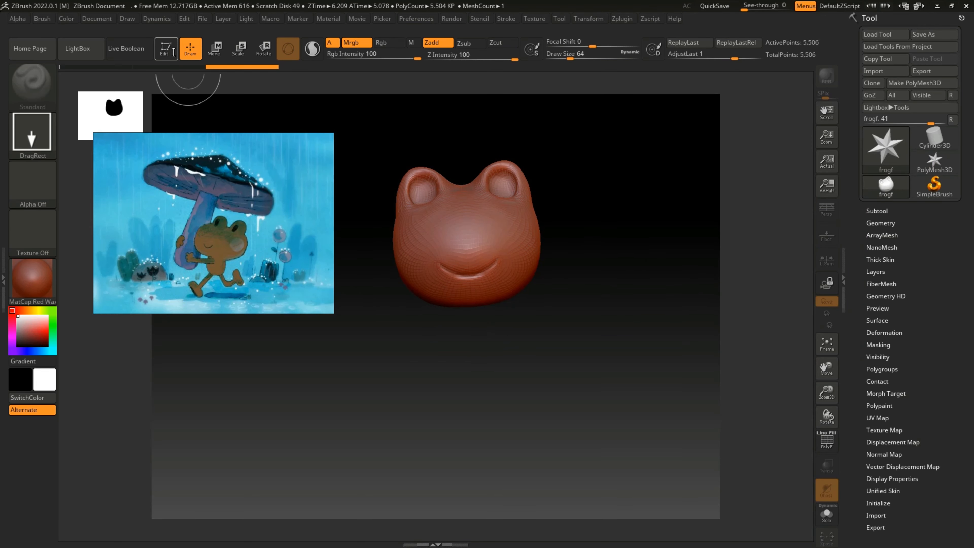
pyautogui.click(917, 84)
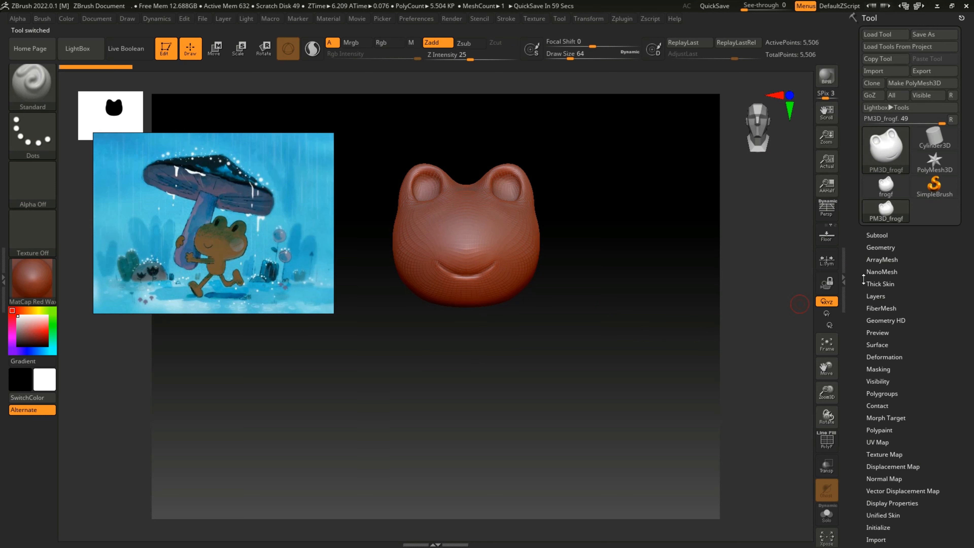
# Step: Insert a Sphere3D as a new subtool for the frog's body
pyautogui.click(877, 235)
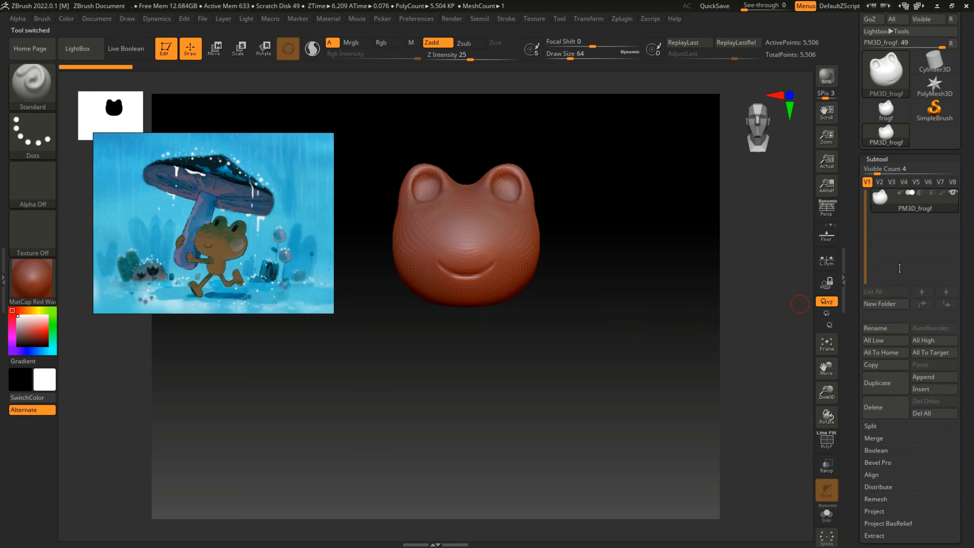
pyautogui.click(923, 391)
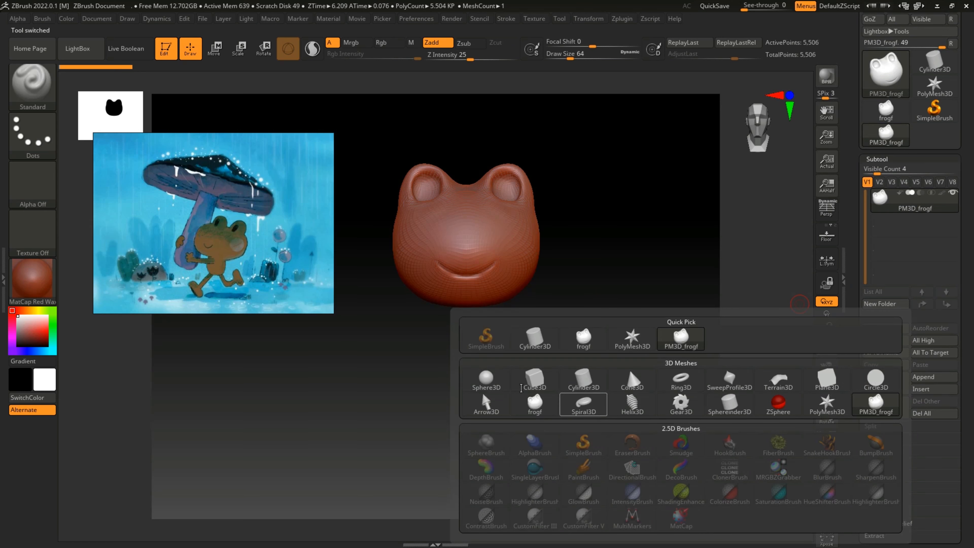
pyautogui.click(506, 381)
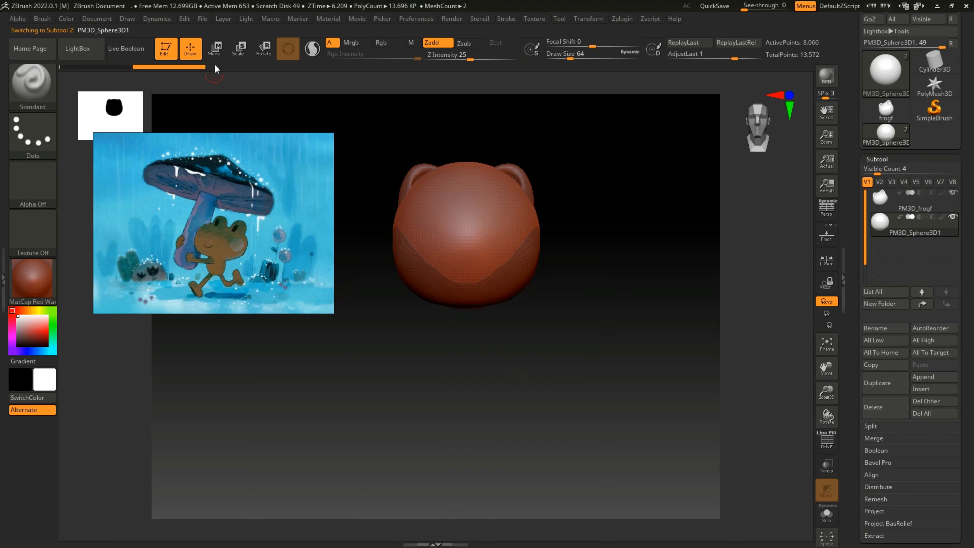
# Step: Move the sphere directly below the frog's head and stretch it vertically into an egg-shaped body
pyautogui.press('w')
pyautogui.moveTo(467, 173); pyautogui.dragTo(478, 285)
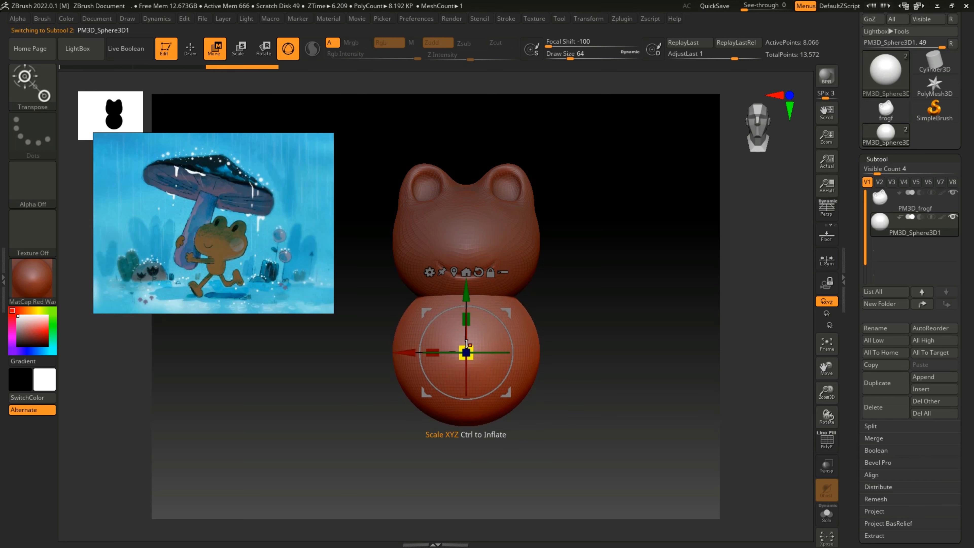
pyautogui.moveTo(467, 343); pyautogui.dragTo(462, 301)
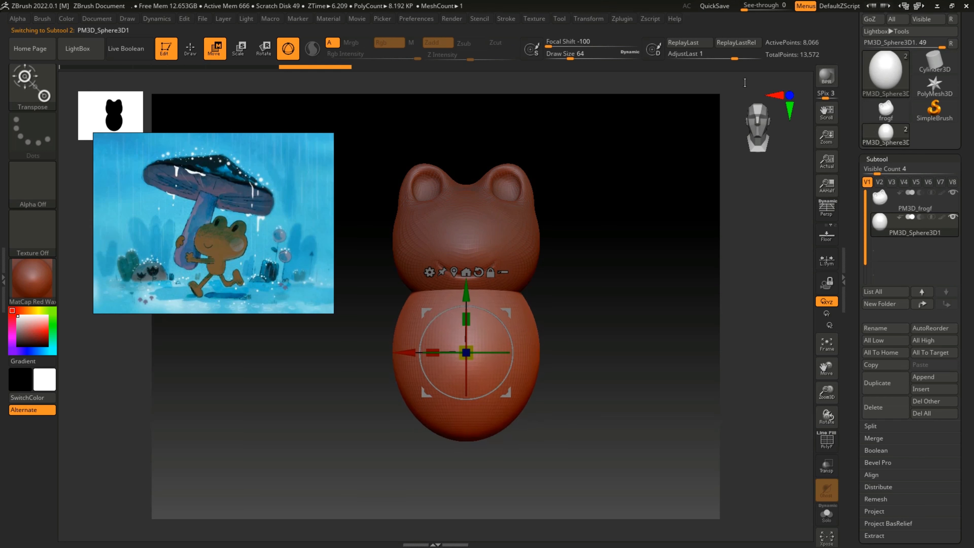
pyautogui.press('q')
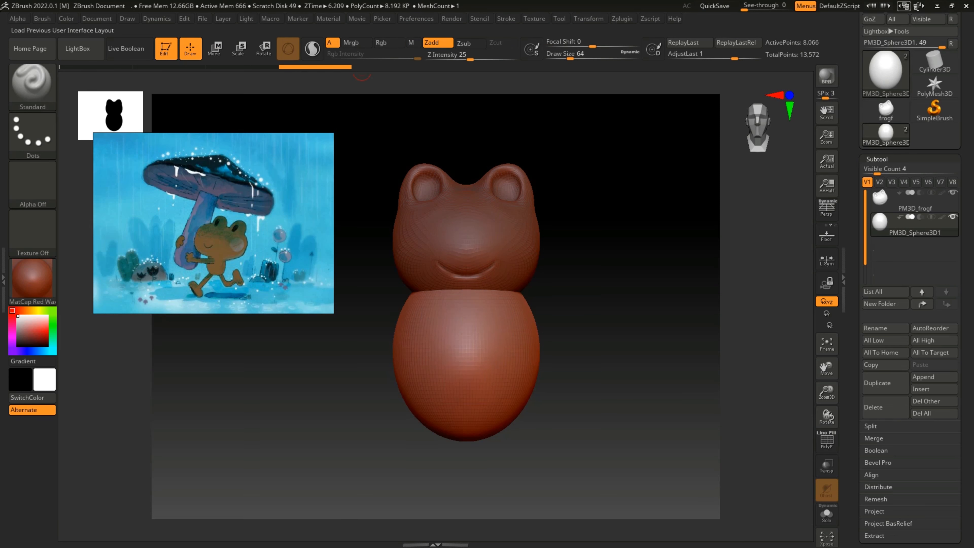
# Step: Load the compact_UI_brush_materials interface layout
pyautogui.click(918, 6)
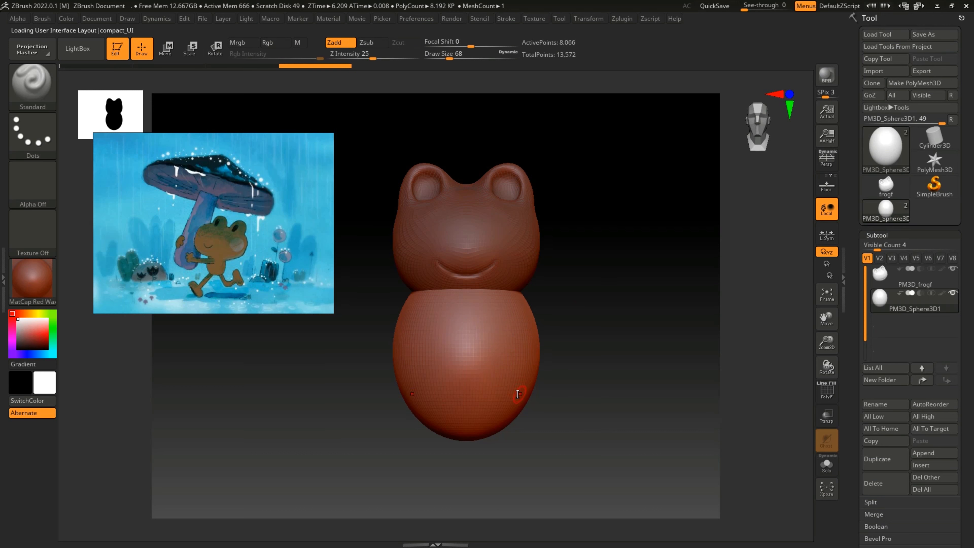
pyautogui.press(']')
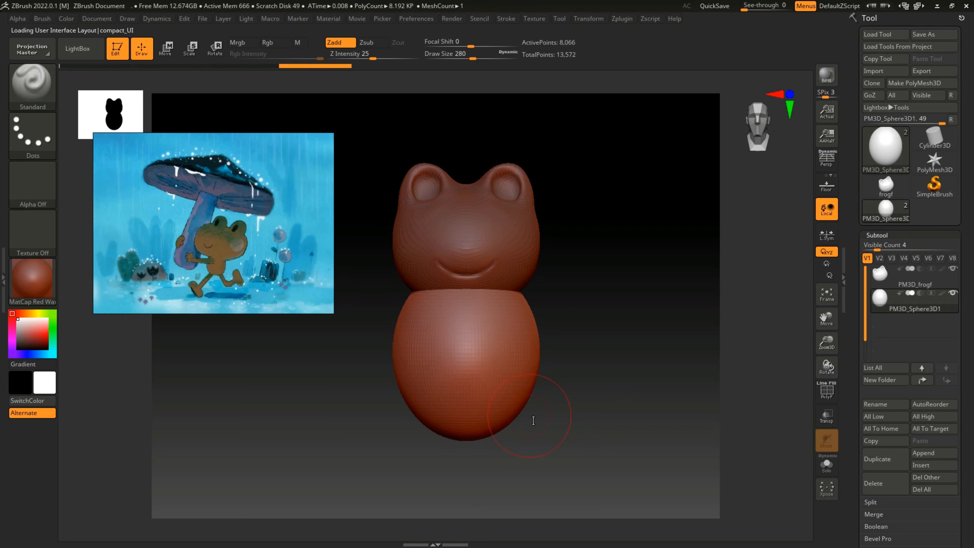
pyautogui.click(919, 6)
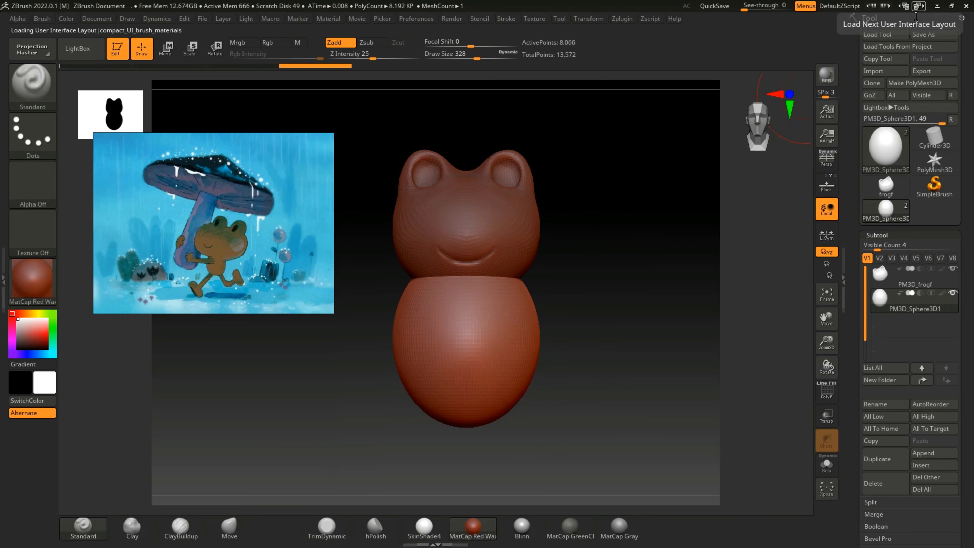
# Step: Adjust the underside of the frog's body with the Move brush at draw size 504
pyautogui.click(249, 534)
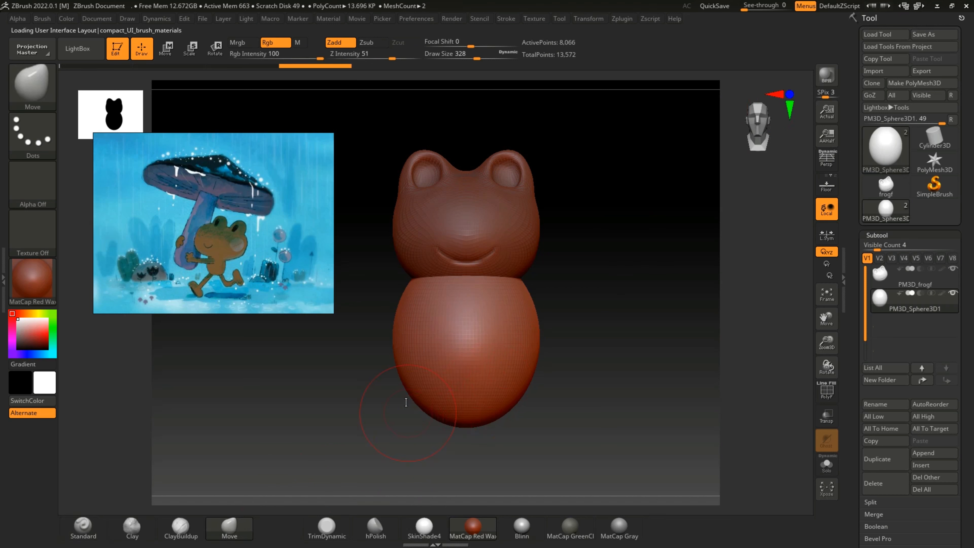
pyautogui.moveTo(405, 402)
pyautogui.mouseDown()
pyautogui.moveTo(398, 406)
pyautogui.moveTo(418, 407)
pyautogui.mouseUp()
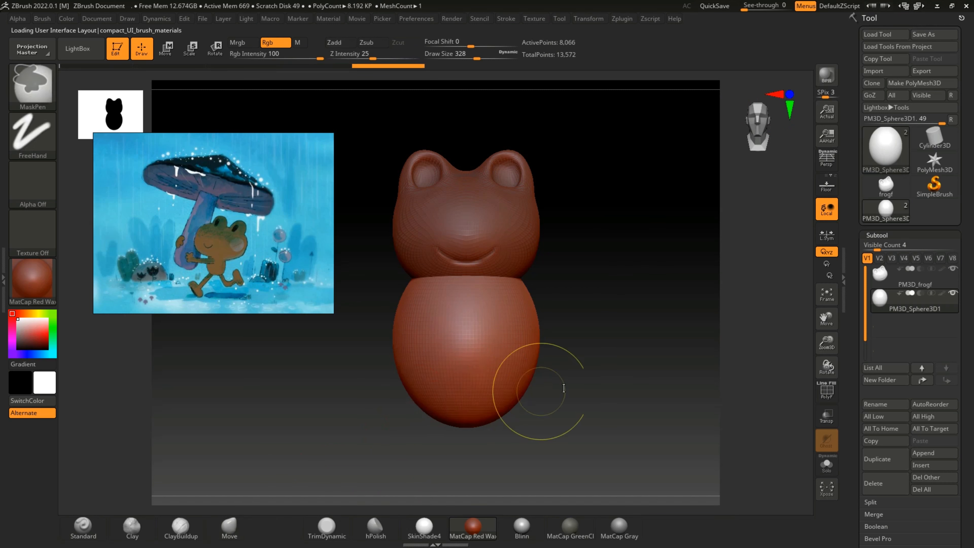
pyautogui.hotkey('ctrl', 'z')
pyautogui.moveTo(587, 388); pyautogui.dragTo(585, 254)
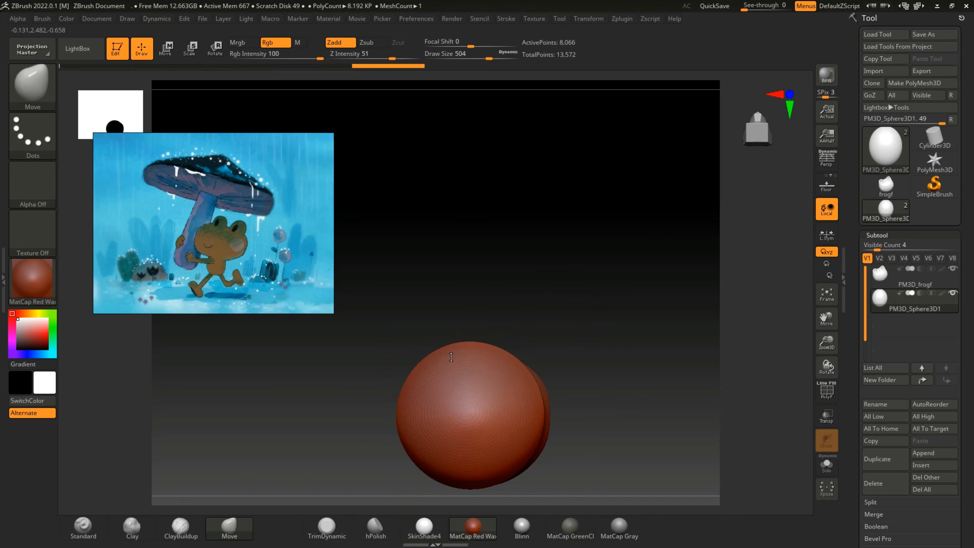
pyautogui.moveTo(464, 452); pyautogui.dragTo(466, 466)
pyautogui.moveTo(635, 248)
pyautogui.mouseDown()
pyautogui.moveTo(579, 417)
pyautogui.moveTo(581, 450)
pyautogui.moveTo(581, 409)
pyautogui.mouseUp()
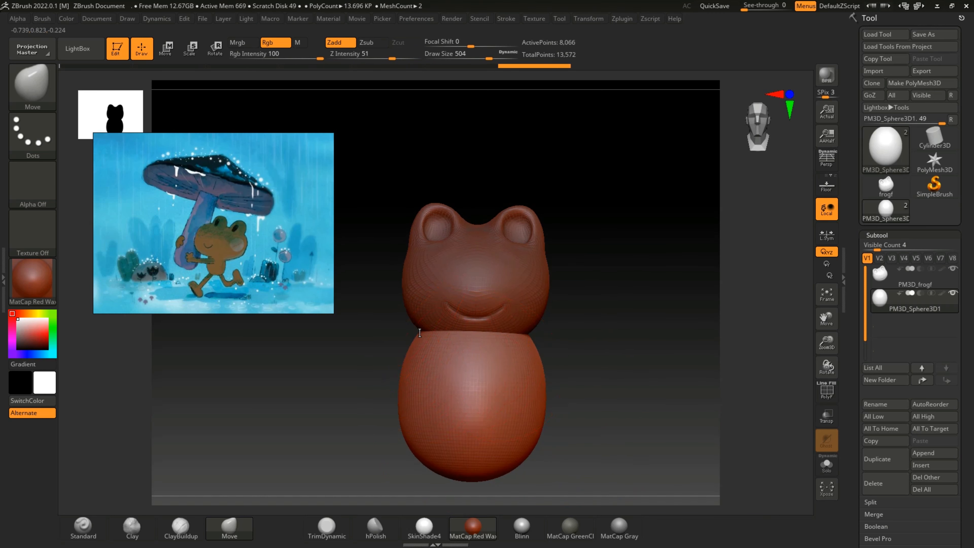
# Step: Pull the body's shoulders and sides inward with the Move brush so it tapers toward the head
pyautogui.moveTo(426, 337); pyautogui.dragTo(472, 343)
pyautogui.moveTo(559, 326); pyautogui.dragTo(570, 329)
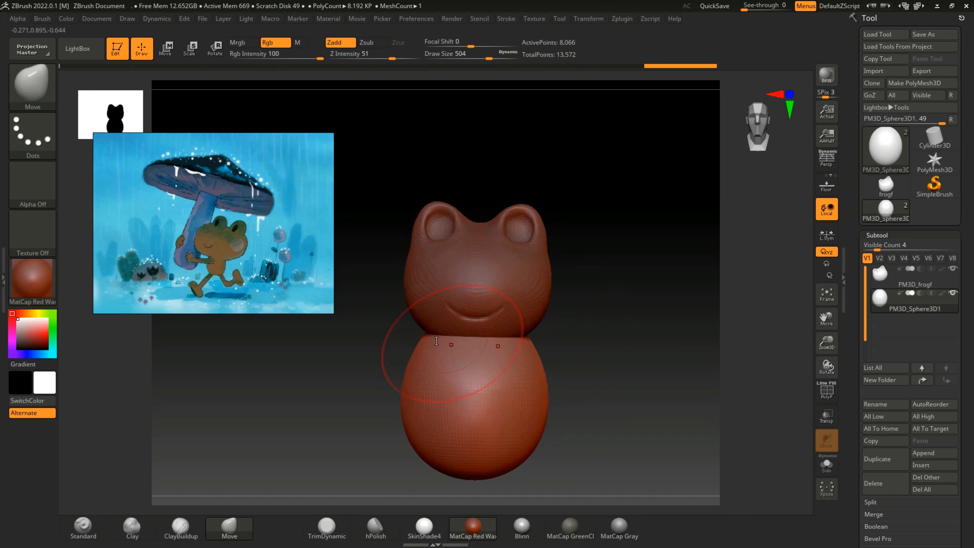
pyautogui.hotkey('ctrl', 'z')
pyautogui.hotkey('ctrl', 'z')
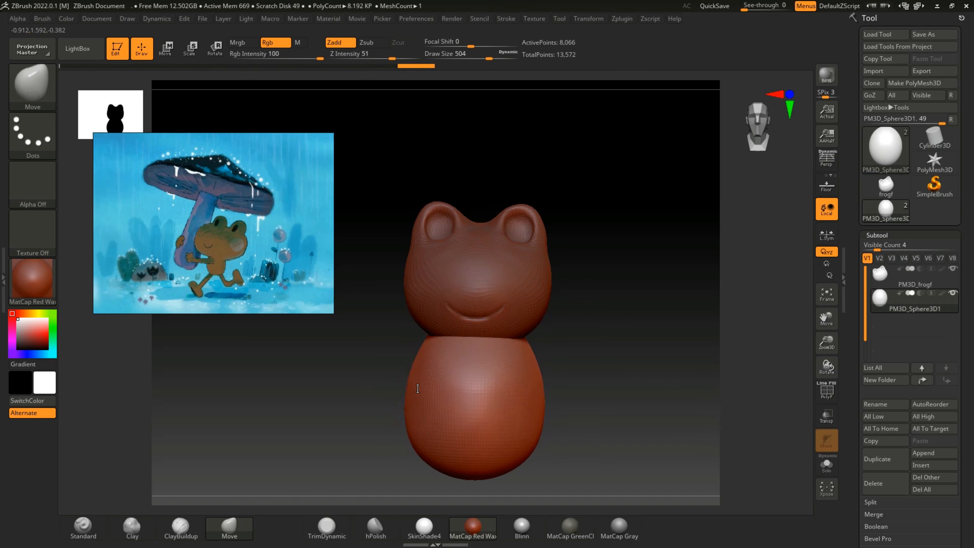
pyautogui.moveTo(430, 390); pyautogui.dragTo(427, 389)
pyautogui.moveTo(418, 399); pyautogui.dragTo(414, 403)
# Step: Push the body's front and back inward in side view with the Move brush to make it thinner
pyautogui.moveTo(579, 365)
pyautogui.mouseDown()
pyautogui.moveTo(541, 363)
pyautogui.moveTo(557, 383)
pyautogui.mouseUp()
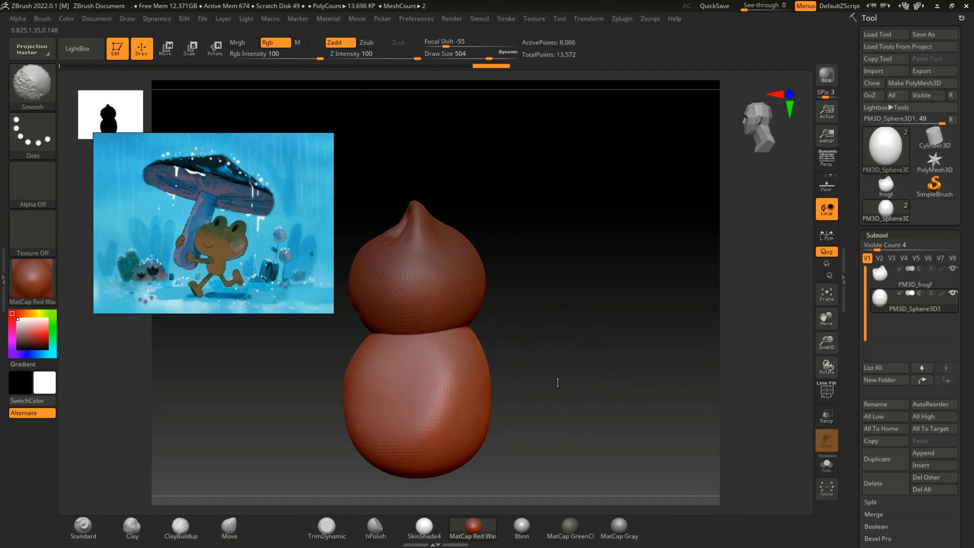
pyautogui.moveTo(349, 397); pyautogui.dragTo(367, 399)
pyautogui.moveTo(485, 388); pyautogui.dragTo(470, 388)
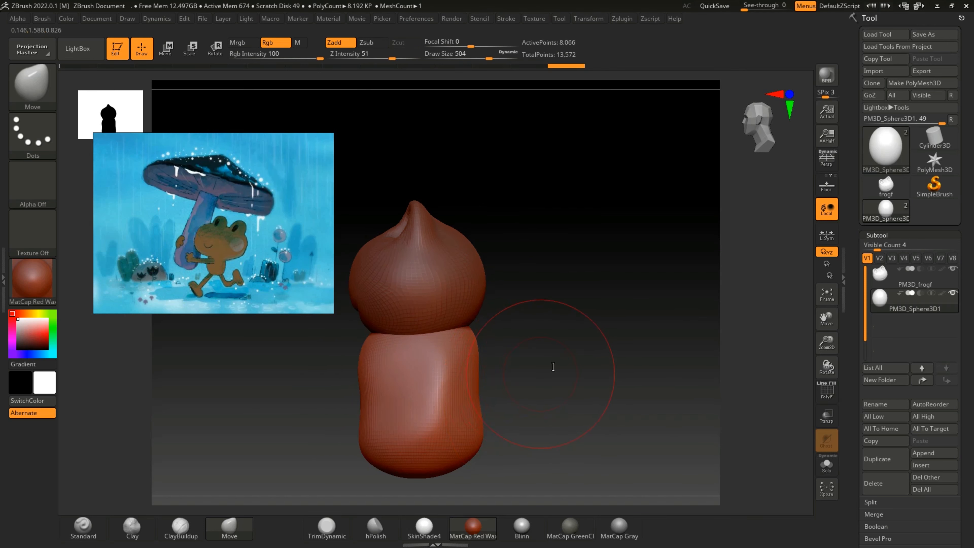
pyautogui.moveTo(553, 366)
pyautogui.mouseDown()
pyautogui.moveTo(592, 360)
pyautogui.moveTo(576, 372)
pyautogui.mouseUp()
# Step: Scale the body down with the gizmo to a little over half the head's width and raise it against the head
pyautogui.press('w')
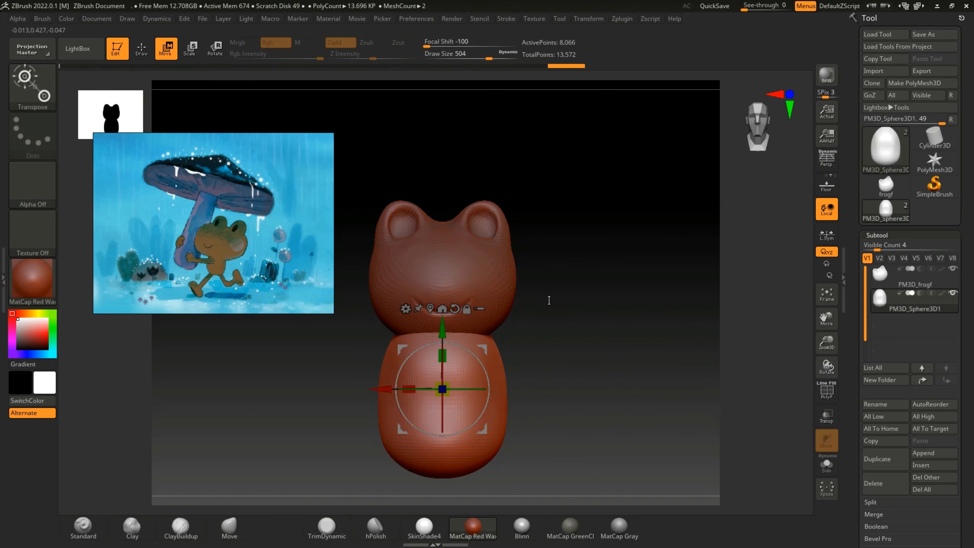
pyautogui.moveTo(548, 301); pyautogui.dragTo(460, 345)
pyautogui.moveTo(420, 387); pyautogui.dragTo(434, 388)
pyautogui.moveTo(546, 322); pyautogui.dragTo(496, 345)
pyautogui.moveTo(443, 389); pyautogui.dragTo(439, 391)
pyautogui.moveTo(529, 335); pyautogui.dragTo(559, 319)
pyautogui.moveTo(561, 324); pyautogui.dragTo(435, 397)
pyautogui.moveTo(520, 302); pyautogui.dragTo(573, 277)
pyautogui.moveTo(441, 388); pyautogui.dragTo(434, 384)
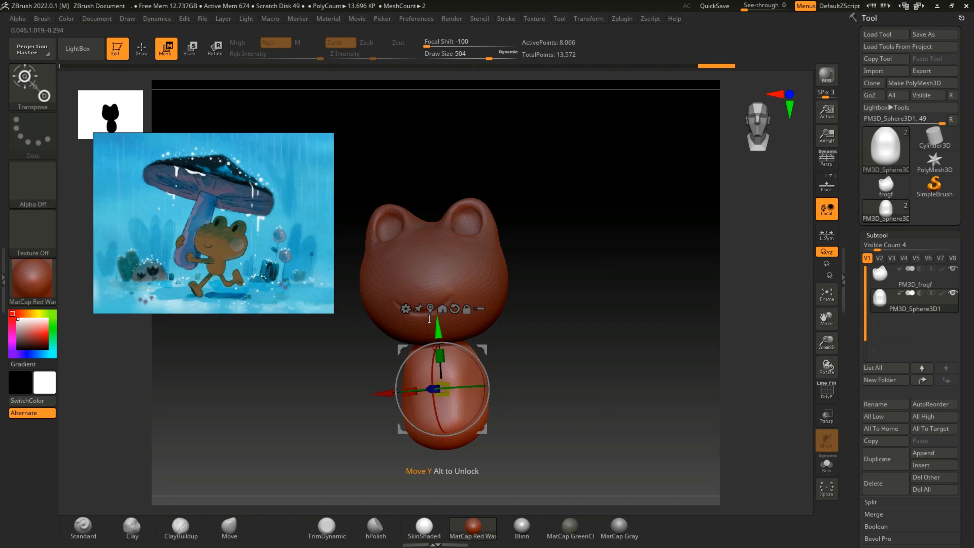
pyautogui.moveTo(437, 331); pyautogui.dragTo(438, 324)
pyautogui.moveTo(554, 285); pyautogui.dragTo(555, 337)
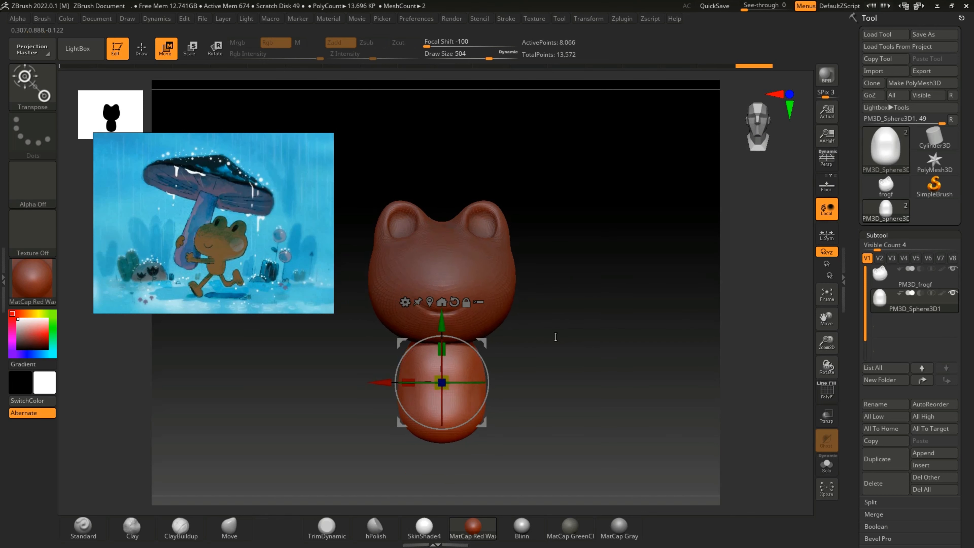
# Step: Refine the body's profile with the Move brush at draw size 316 and soften it with the Smooth brush
pyautogui.click(141, 48)
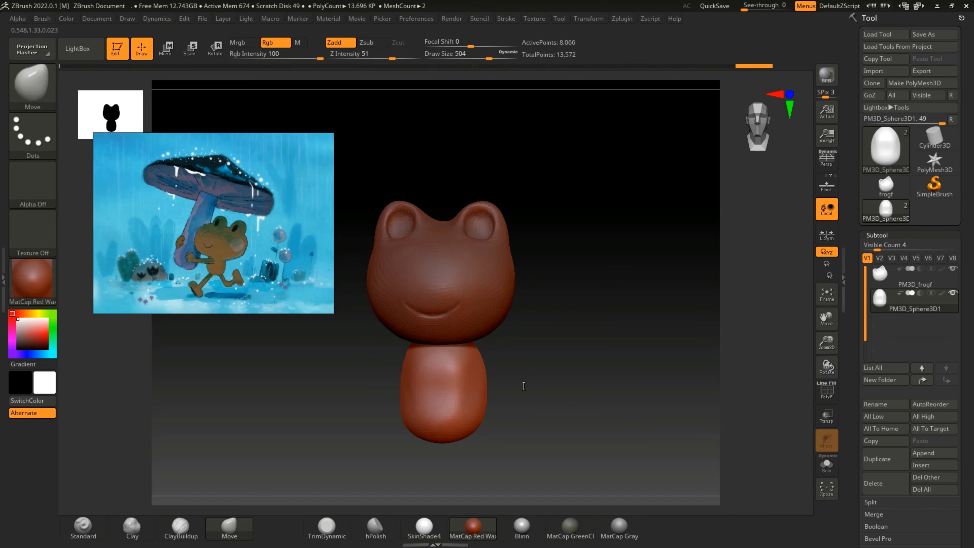
pyautogui.moveTo(522, 385)
pyautogui.mouseDown()
pyautogui.moveTo(476, 392)
pyautogui.moveTo(543, 392)
pyautogui.moveTo(469, 367)
pyautogui.moveTo(501, 405)
pyautogui.mouseUp()
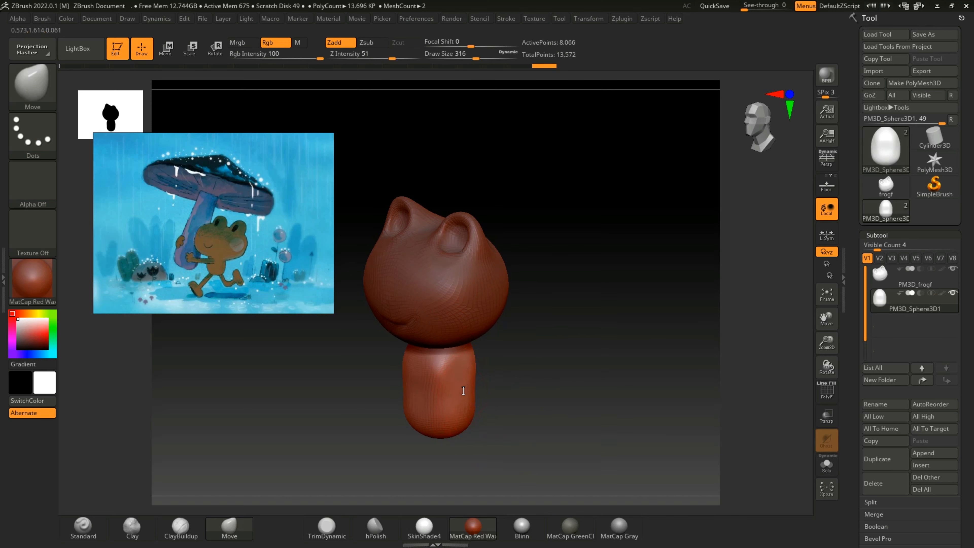
pyautogui.moveTo(483, 389)
pyautogui.mouseDown()
pyautogui.moveTo(499, 399)
pyautogui.moveTo(474, 387)
pyautogui.mouseUp()
pyautogui.press('shift')
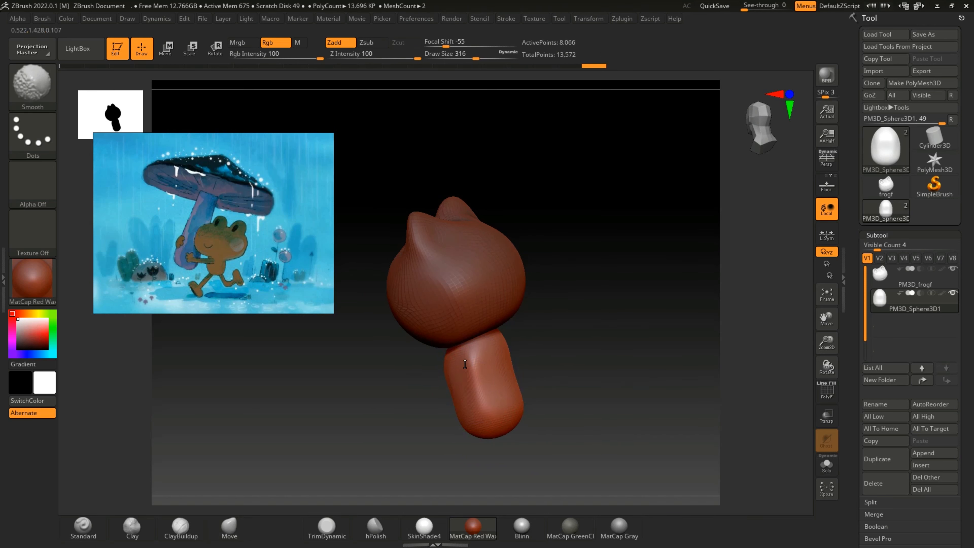
pyautogui.moveTo(535, 386)
pyautogui.mouseDown()
pyautogui.moveTo(593, 377)
pyautogui.moveTo(545, 370)
pyautogui.moveTo(583, 363)
pyautogui.moveTo(544, 370)
pyautogui.moveTo(567, 376)
pyautogui.moveTo(560, 372)
pyautogui.mouseUp()
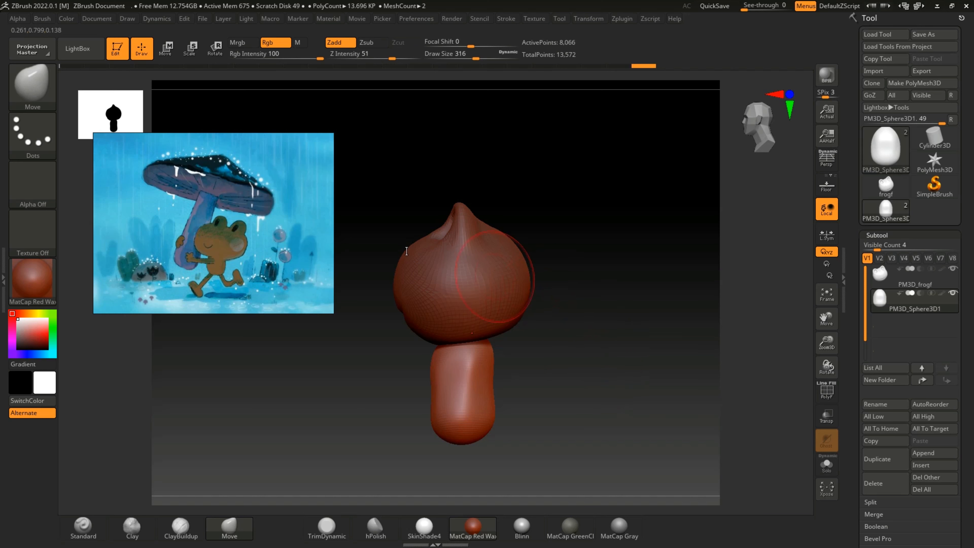
# Step: Thicken the body front to back with the gizmo, then adjust its height and position beneath the head
pyautogui.click(166, 49)
pyautogui.moveTo(400, 384); pyautogui.dragTo(408, 384)
pyautogui.moveTo(471, 382); pyautogui.dragTo(444, 358)
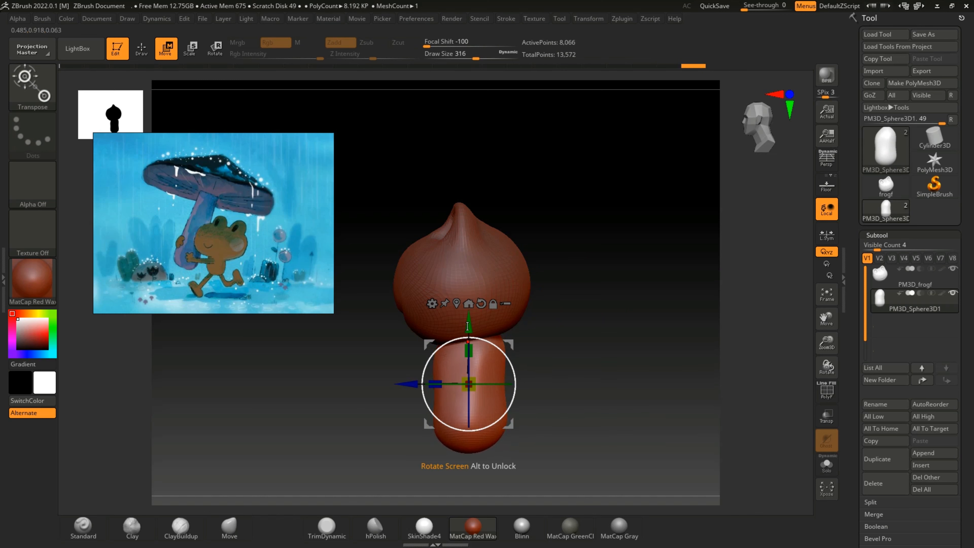
pyautogui.moveTo(468, 326); pyautogui.dragTo(472, 336)
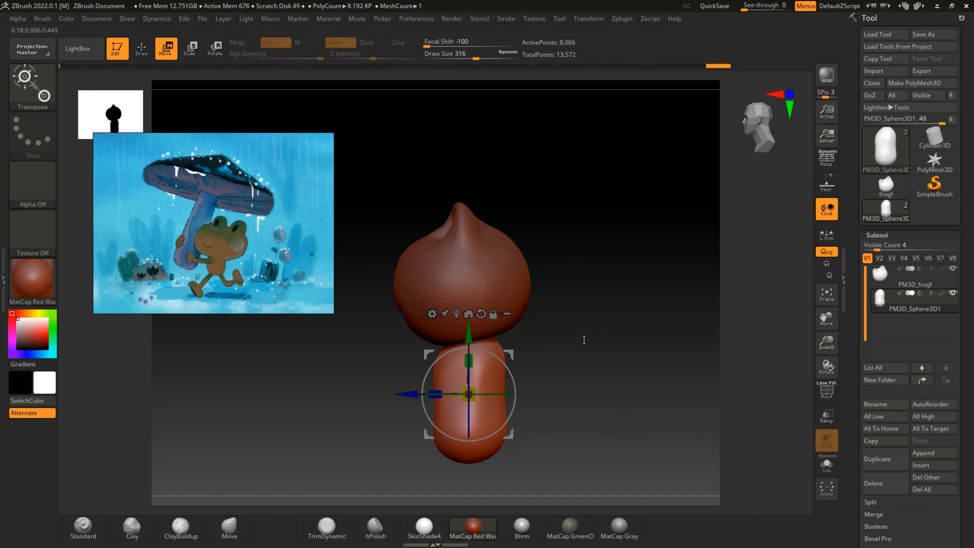
pyautogui.moveTo(582, 337)
pyautogui.mouseDown()
pyautogui.moveTo(619, 342)
pyautogui.moveTo(599, 347)
pyautogui.mouseUp()
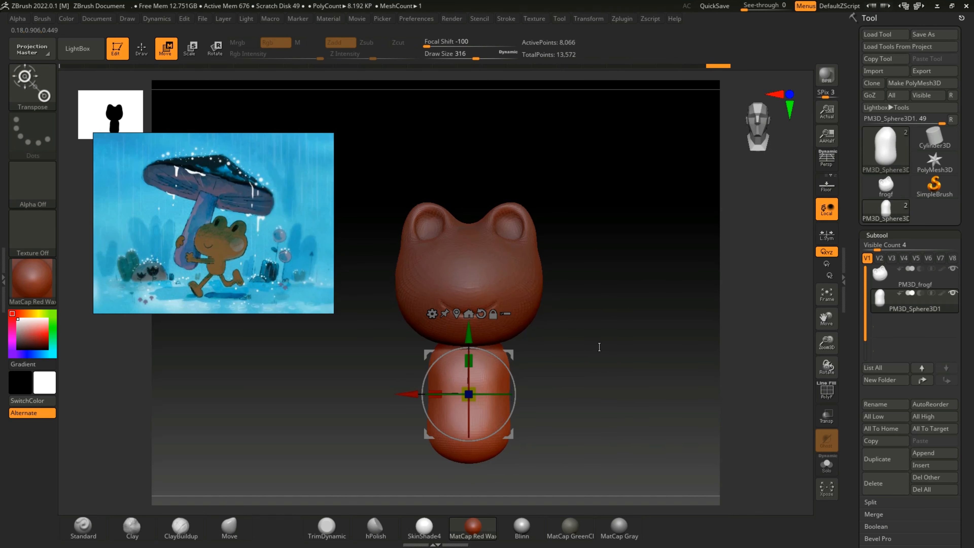
pyautogui.moveTo(469, 360); pyautogui.dragTo(468, 333)
pyautogui.moveTo(552, 360); pyautogui.dragTo(586, 349)
pyautogui.moveTo(820, 325); pyautogui.dragTo(810, 268)
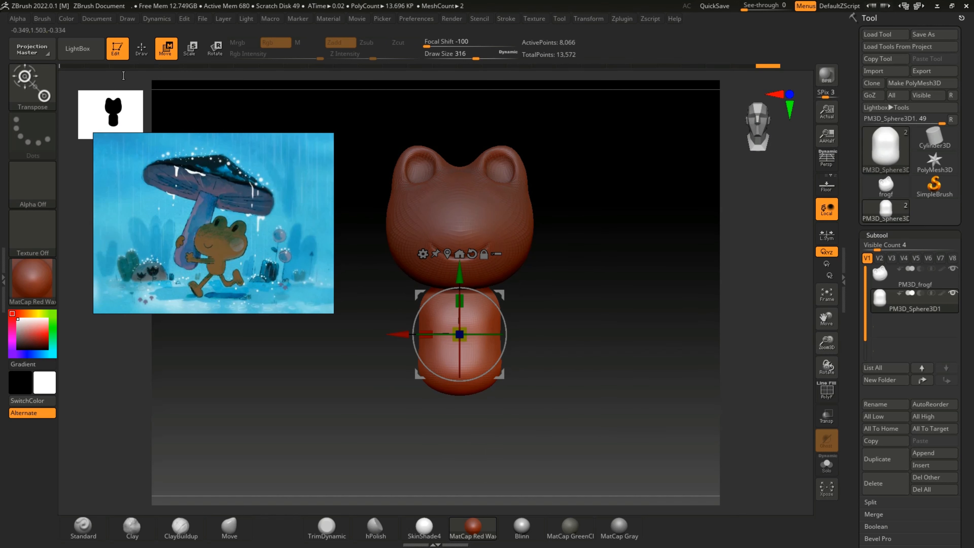
# Step: Return to Draw mode and smooth the body's surface with the Smooth brush
pyautogui.click(141, 48)
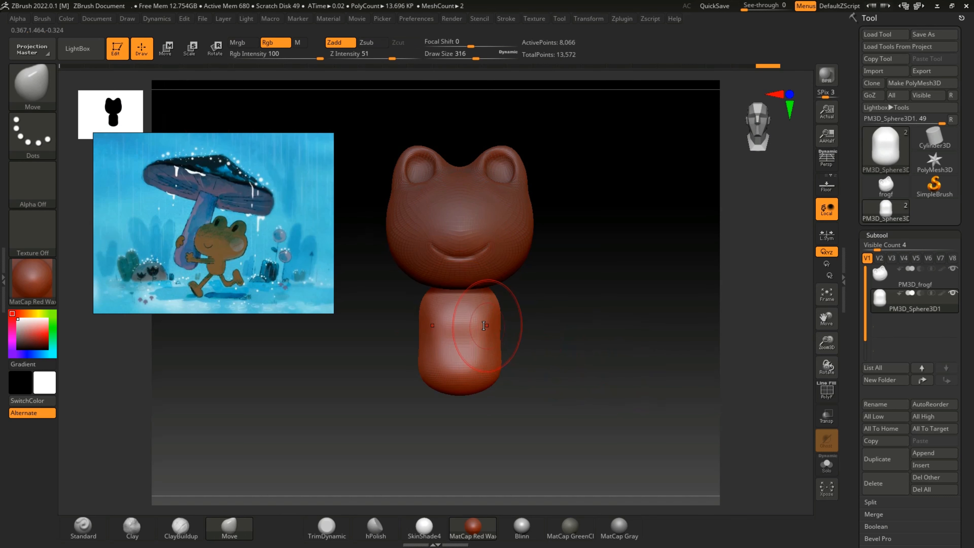
pyautogui.press('shift')
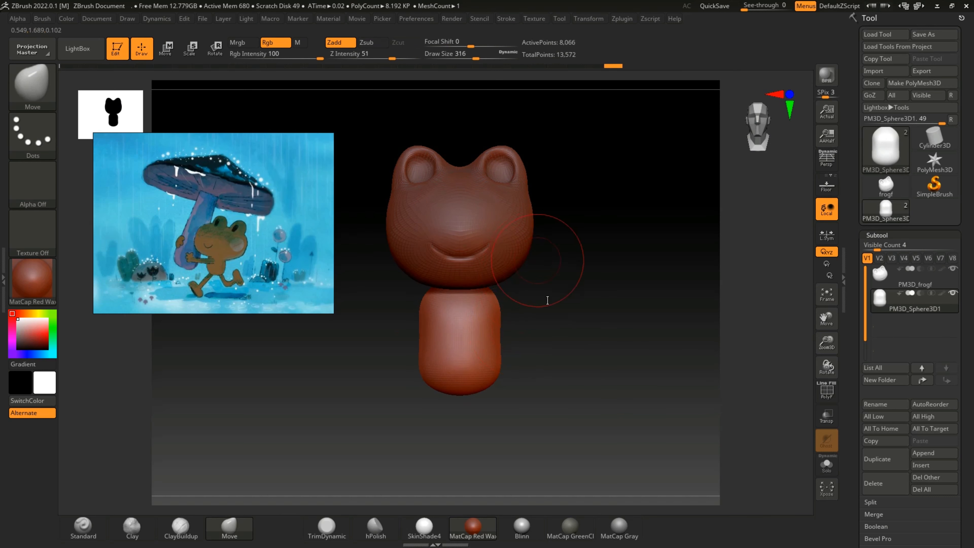
pyautogui.moveTo(826, 343); pyautogui.dragTo(827, 344)
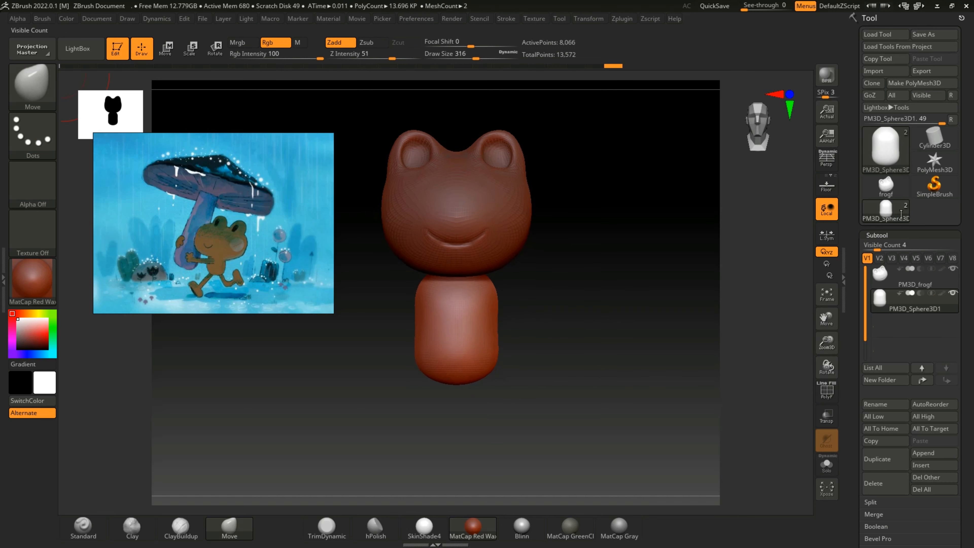
# Step: Insert a Cylinder3D as a new subtool for the frog's leg
pyautogui.moveTo(658, 363); pyautogui.dragTo(743, 311)
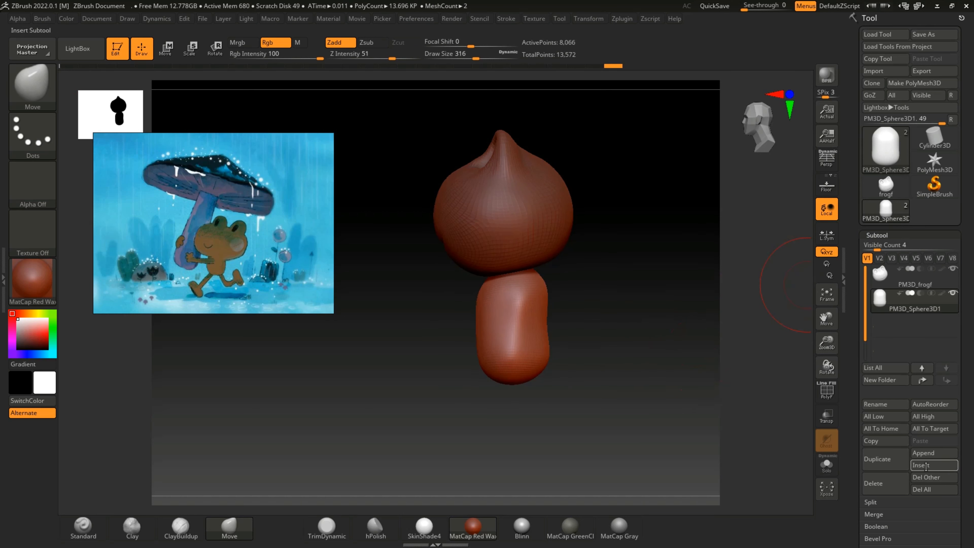
pyautogui.click(916, 466)
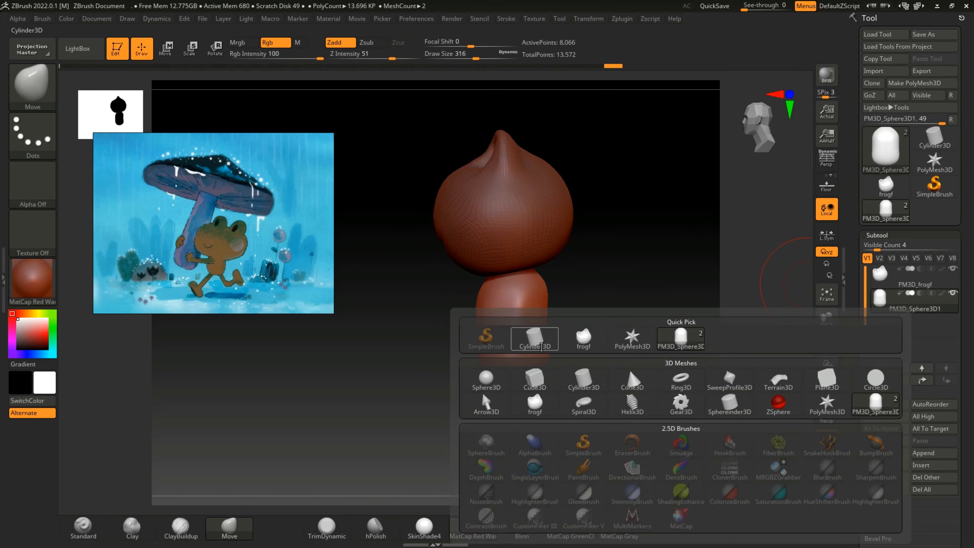
pyautogui.click(572, 379)
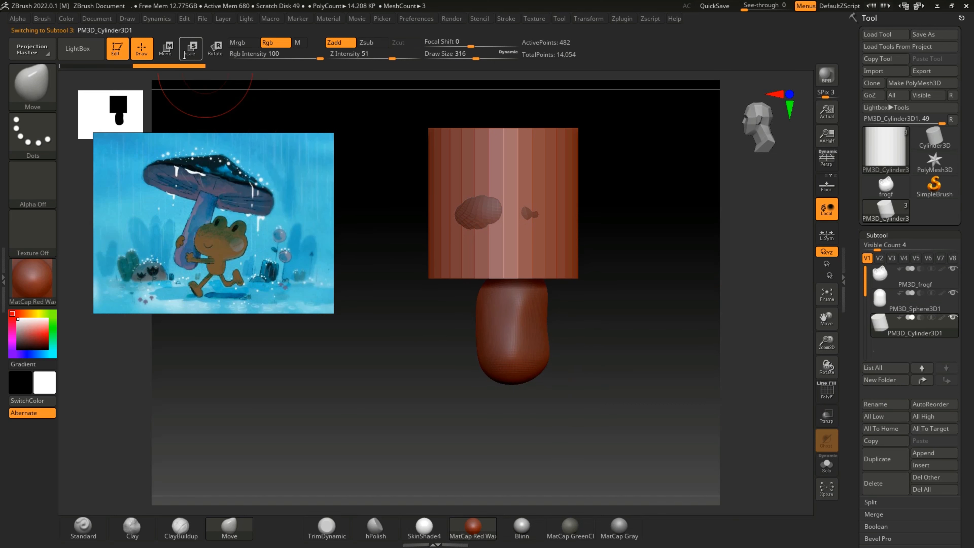
# Step: Shrink the cylinder to a small piece with the gizmo and place it below the body
pyautogui.click(165, 48)
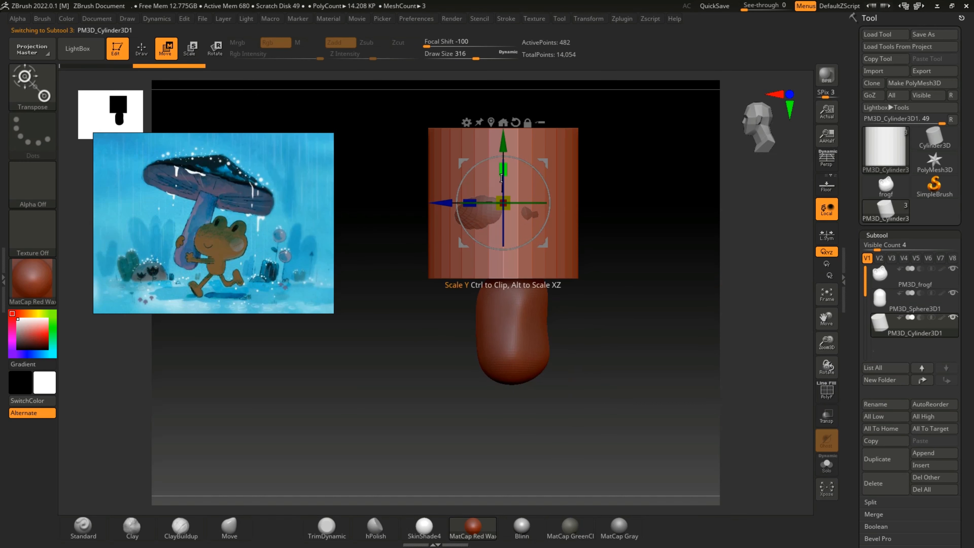
pyautogui.moveTo(504, 203); pyautogui.dragTo(330, 187)
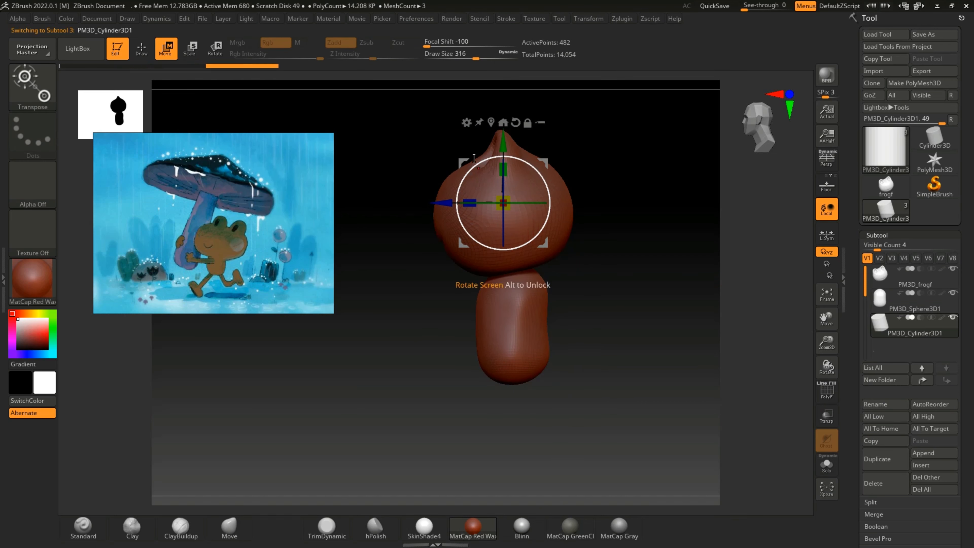
pyautogui.moveTo(503, 143); pyautogui.dragTo(504, 362)
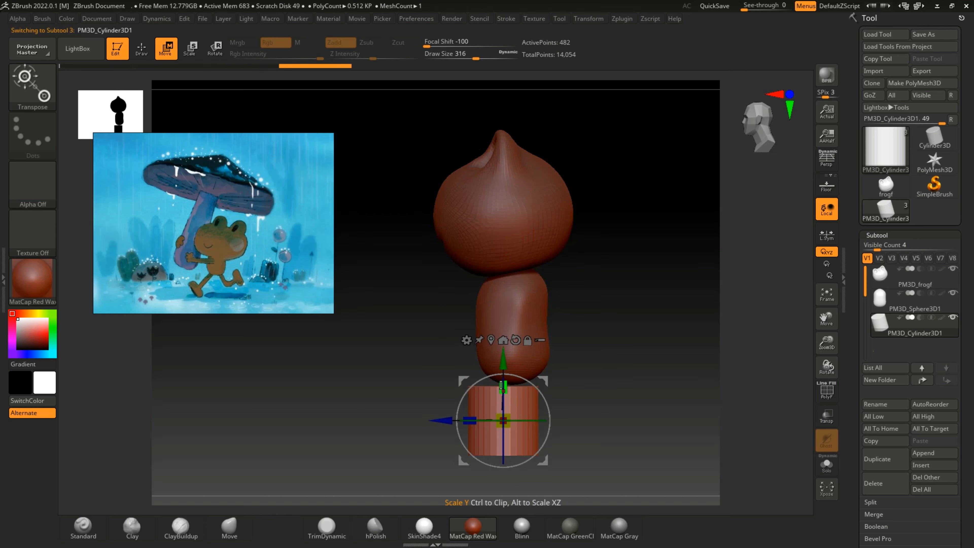
pyautogui.moveTo(500, 417); pyautogui.dragTo(210, 407)
pyautogui.moveTo(598, 396); pyautogui.dragTo(633, 395)
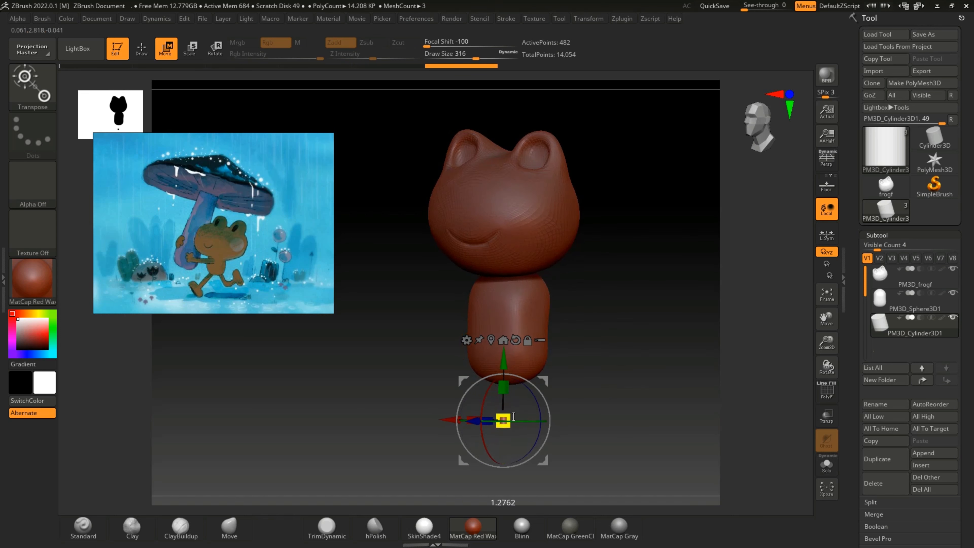
pyautogui.moveTo(539, 424); pyautogui.dragTo(554, 424)
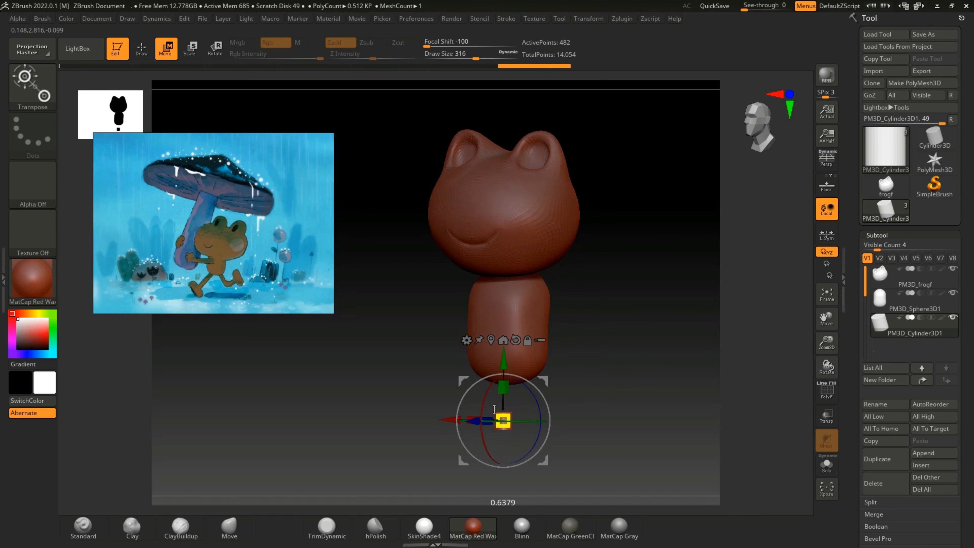
pyautogui.moveTo(593, 392)
pyautogui.mouseDown()
pyautogui.moveTo(631, 384)
pyautogui.moveTo(597, 395)
pyautogui.mouseUp()
pyautogui.moveTo(467, 420); pyautogui.dragTo(478, 419)
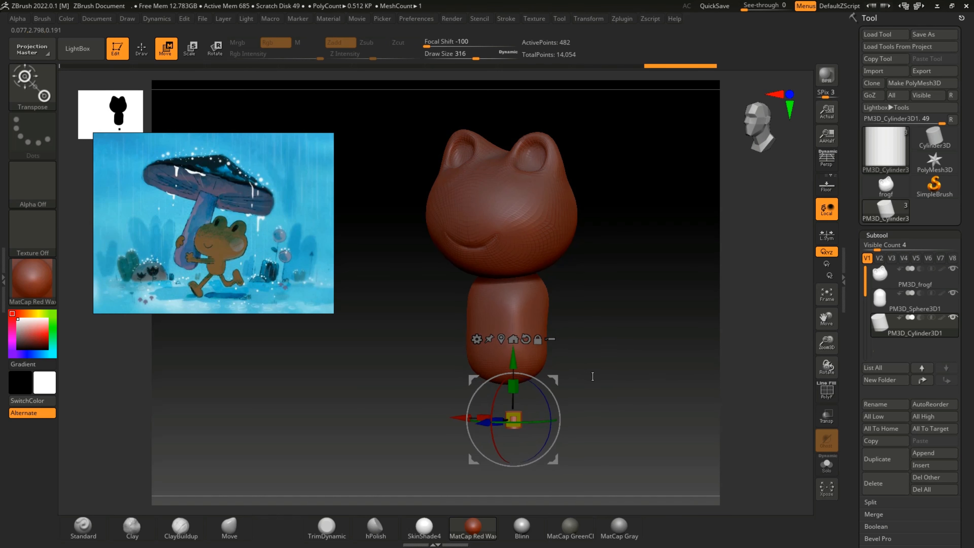
# Step: Raise the cylinder to the body's underside and shift it sideways off the centre line
pyautogui.moveTo(591, 377)
pyautogui.mouseDown()
pyautogui.moveTo(572, 372)
pyautogui.moveTo(583, 358)
pyautogui.moveTo(567, 360)
pyautogui.moveTo(591, 363)
pyautogui.mouseUp()
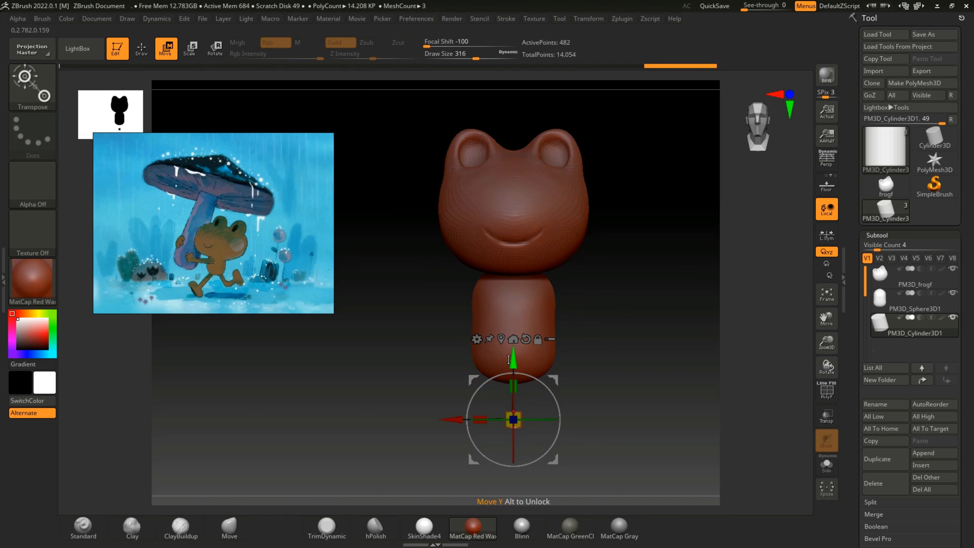
pyautogui.moveTo(513, 351); pyautogui.dragTo(513, 320)
pyautogui.moveTo(455, 379); pyautogui.dragTo(472, 379)
pyautogui.moveTo(610, 379)
pyautogui.mouseDown()
pyautogui.moveTo(593, 383)
pyautogui.moveTo(618, 379)
pyautogui.mouseUp()
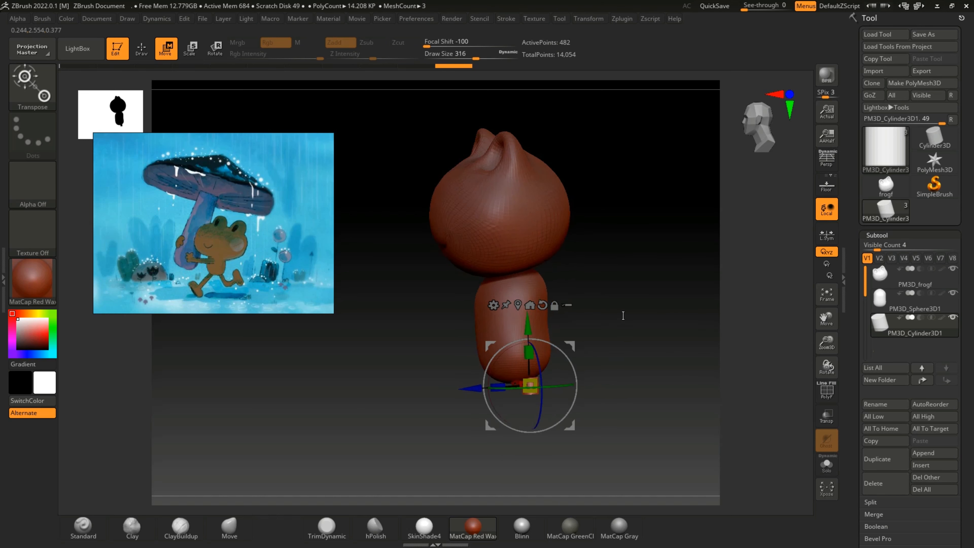
# Step: Align the cylinder front to back under the body and stretch it vertically into a long, thin leg
pyautogui.moveTo(623, 315); pyautogui.dragTo(634, 340)
pyautogui.moveTo(468, 386); pyautogui.dragTo(465, 385)
pyautogui.moveTo(608, 310); pyautogui.dragTo(654, 303)
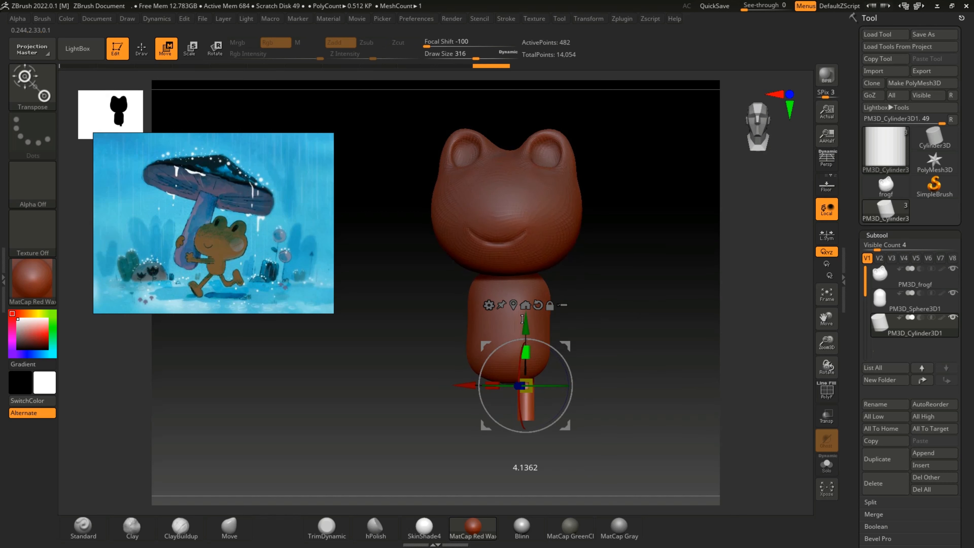
pyautogui.moveTo(614, 325); pyautogui.dragTo(602, 326)
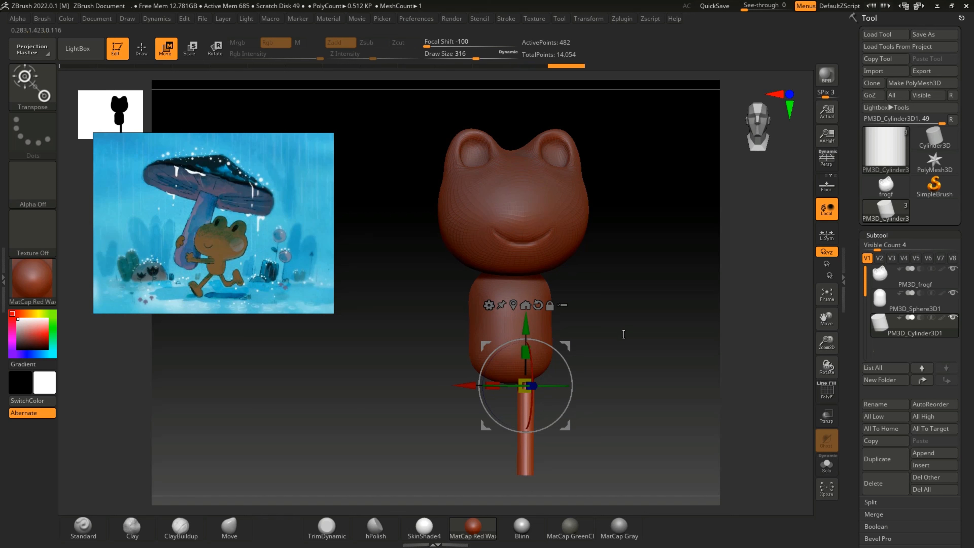
# Step: Lengthen the leg cylinder slightly and fine-tune its front-to-back position beneath the body
pyautogui.moveTo(622, 333)
pyautogui.mouseDown()
pyautogui.moveTo(582, 334)
pyautogui.moveTo(611, 338)
pyautogui.mouseUp()
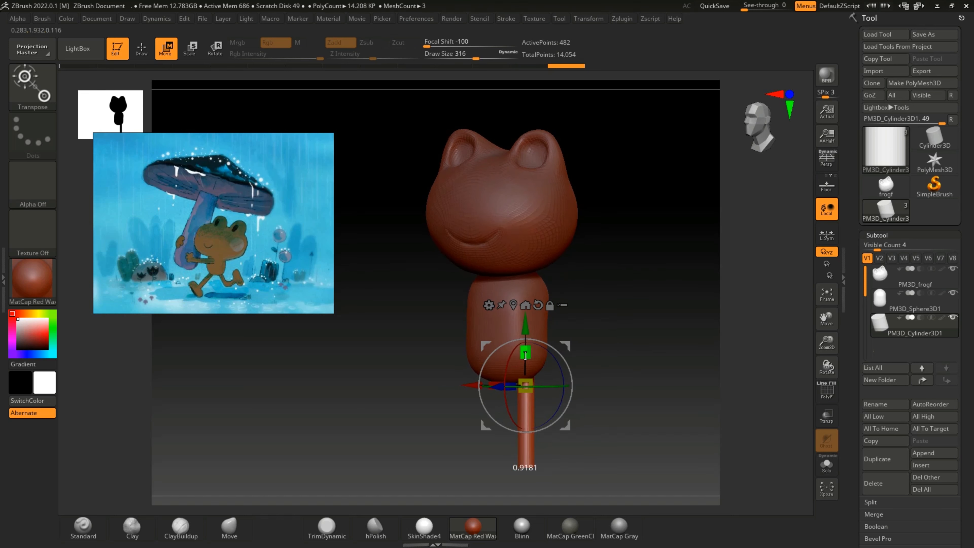
pyautogui.moveTo(526, 346); pyautogui.dragTo(526, 345)
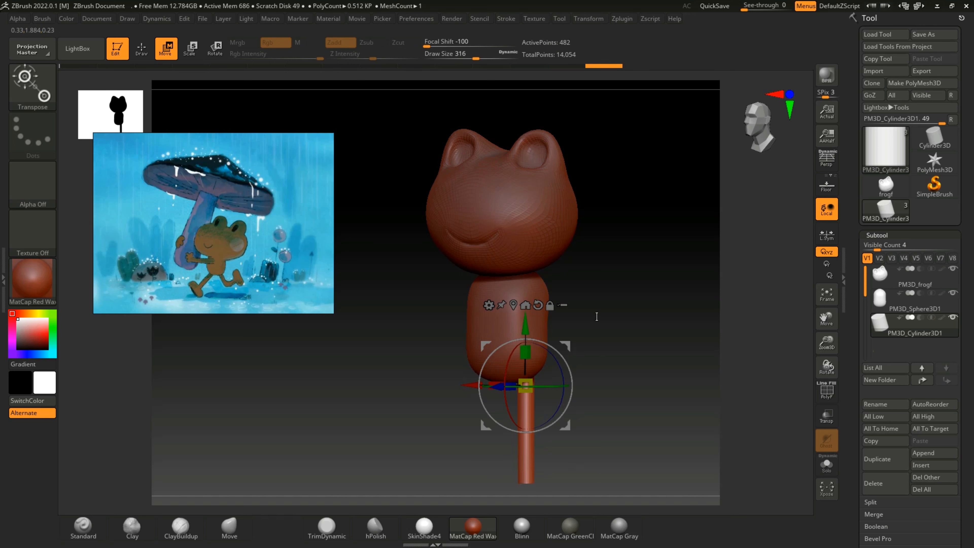
pyautogui.moveTo(596, 316); pyautogui.dragTo(556, 356)
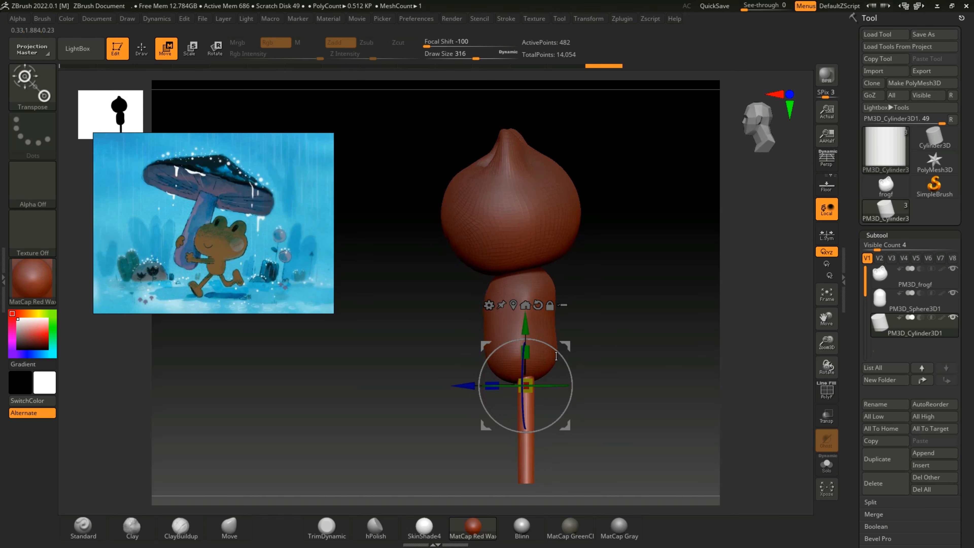
pyautogui.click(521, 376)
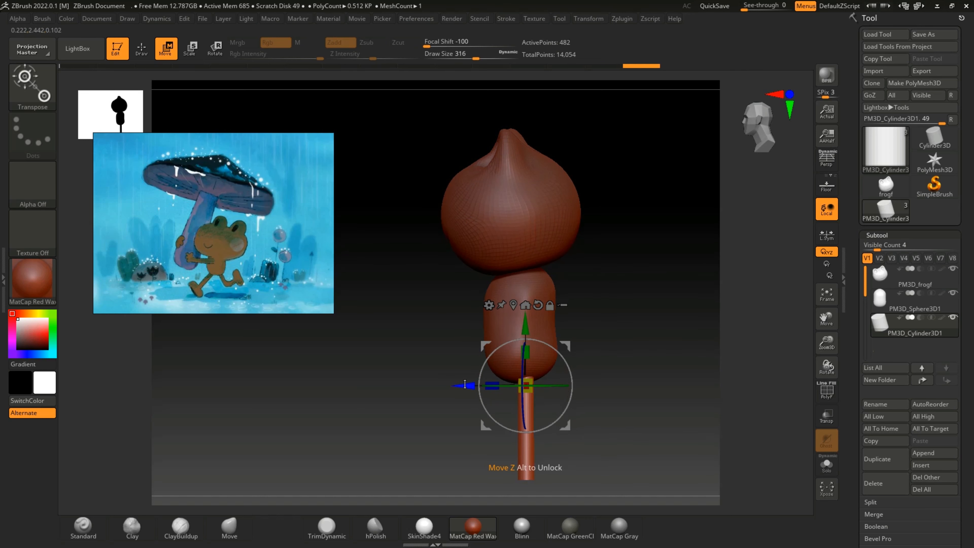
pyautogui.moveTo(465, 384); pyautogui.dragTo(464, 384)
pyautogui.moveTo(613, 348); pyautogui.dragTo(593, 352)
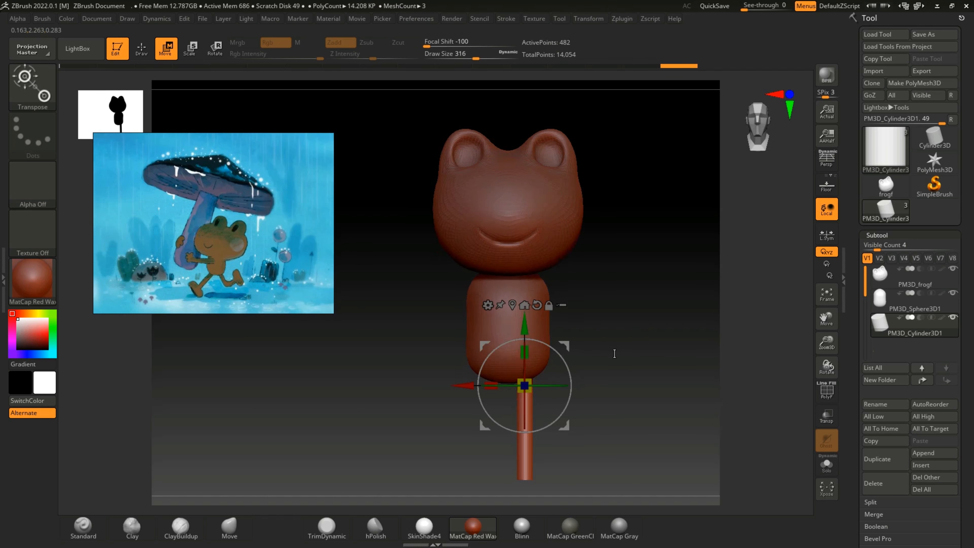
# Step: Duplicate the leg cylinder and shift one copy sideways to form the second leg under the body
pyautogui.moveTo(463, 385); pyautogui.dragTo(434, 380)
pyautogui.click(894, 461)
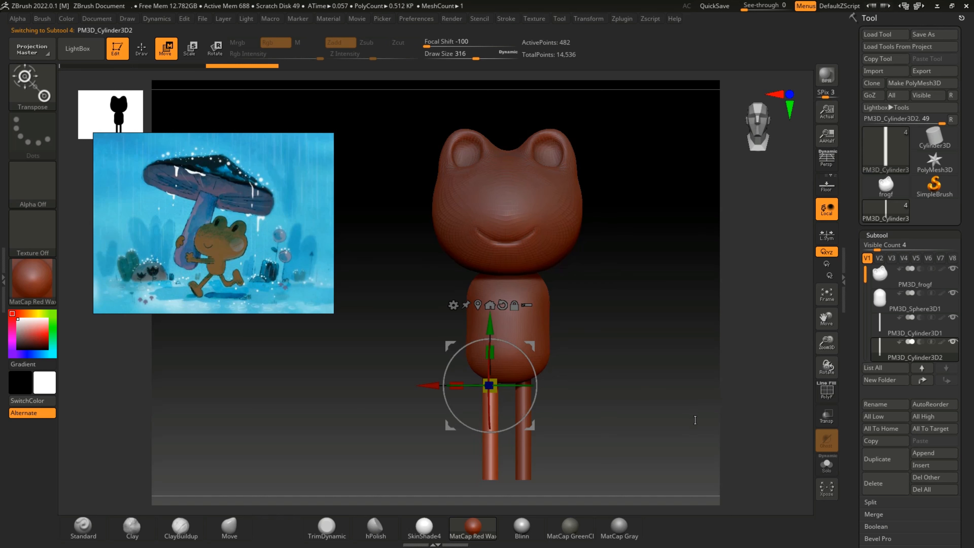
pyautogui.moveTo(650, 423)
pyautogui.mouseDown()
pyautogui.moveTo(594, 421)
pyautogui.moveTo(663, 425)
pyautogui.moveTo(649, 415)
pyautogui.mouseUp()
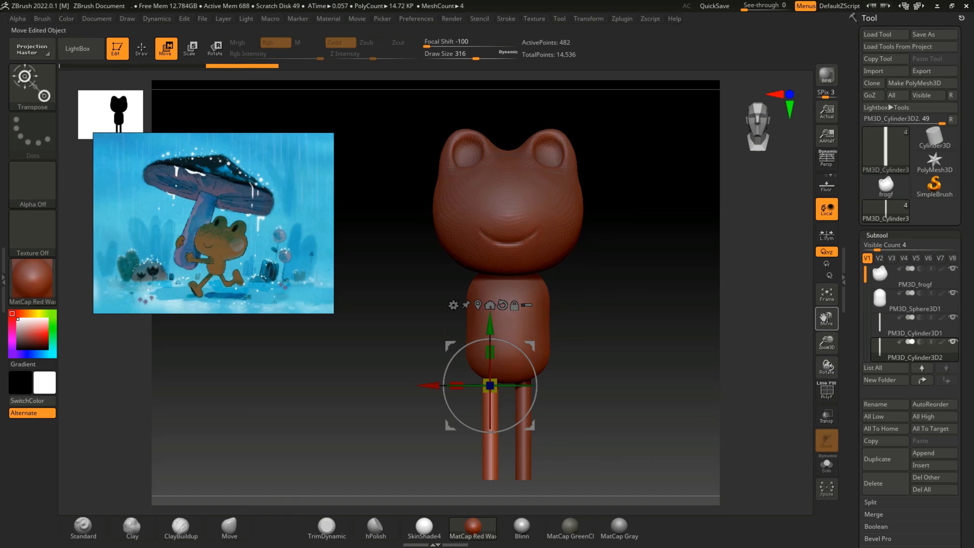
# Step: Insert a Cube3D as a new subtool for the frog's foot
pyautogui.moveTo(828, 346); pyautogui.dragTo(822, 298)
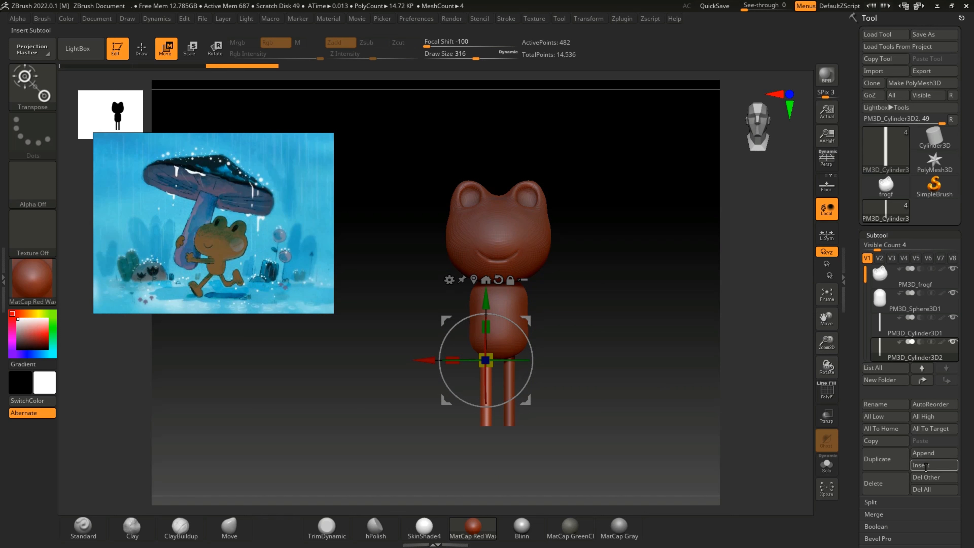
pyautogui.click(926, 466)
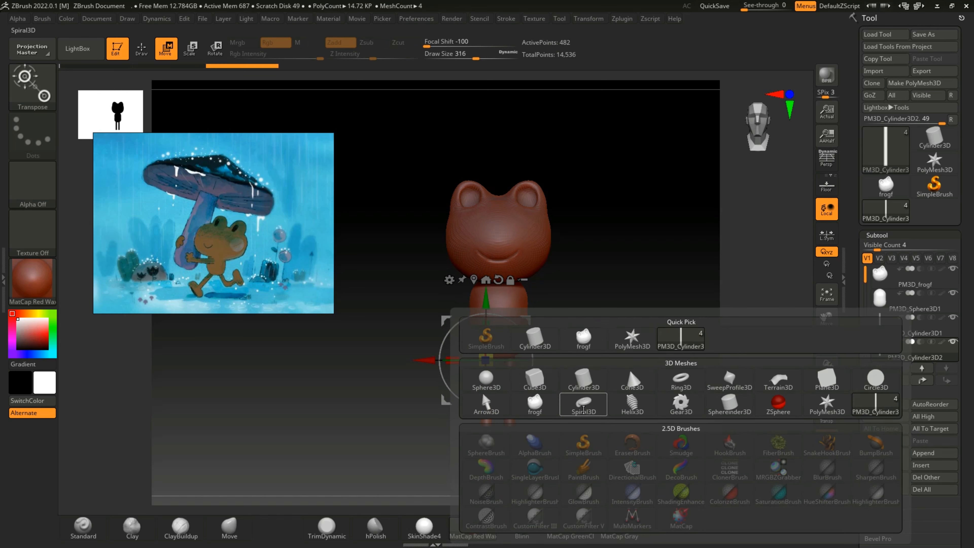
pyautogui.moveTo(587, 409)
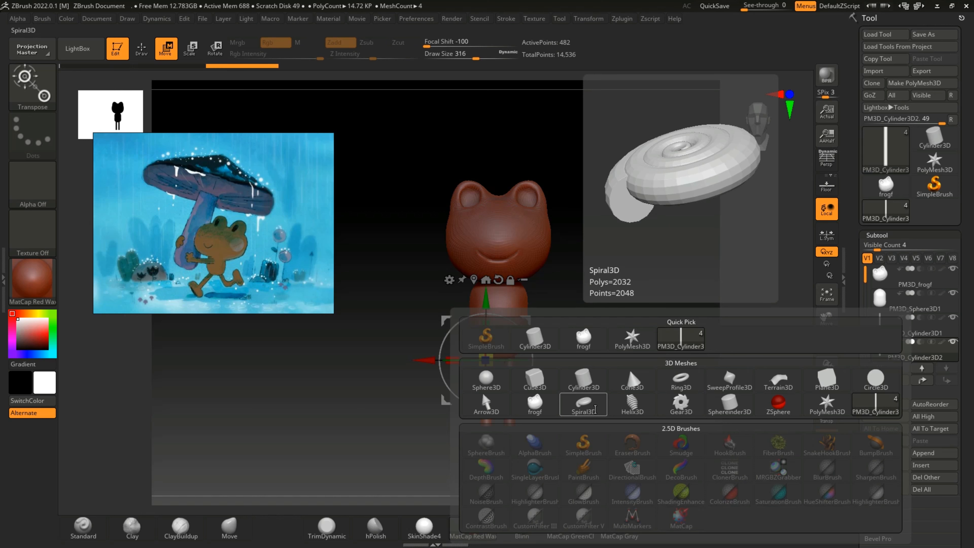
pyautogui.click(535, 380)
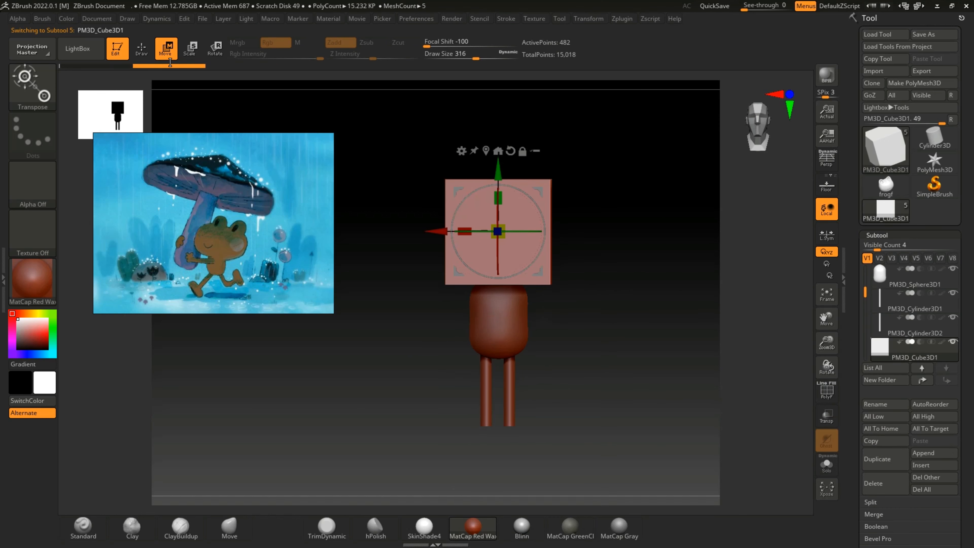
# Step: Lower the cube to the bottom of the legs and shrink it to a small block
pyautogui.press('q')
pyautogui.press('w')
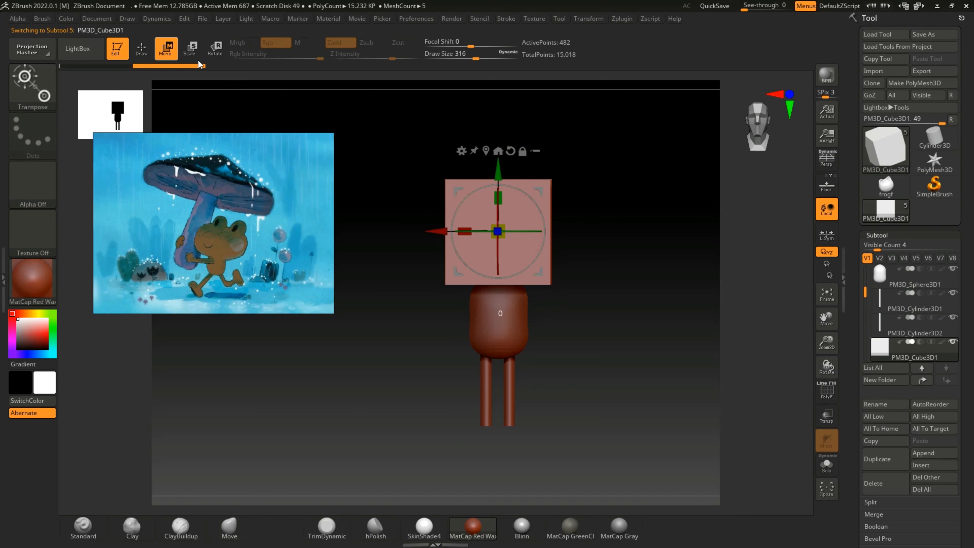
pyautogui.moveTo(498, 170); pyautogui.dragTo(498, 355)
pyautogui.moveTo(644, 364); pyautogui.dragTo(611, 372)
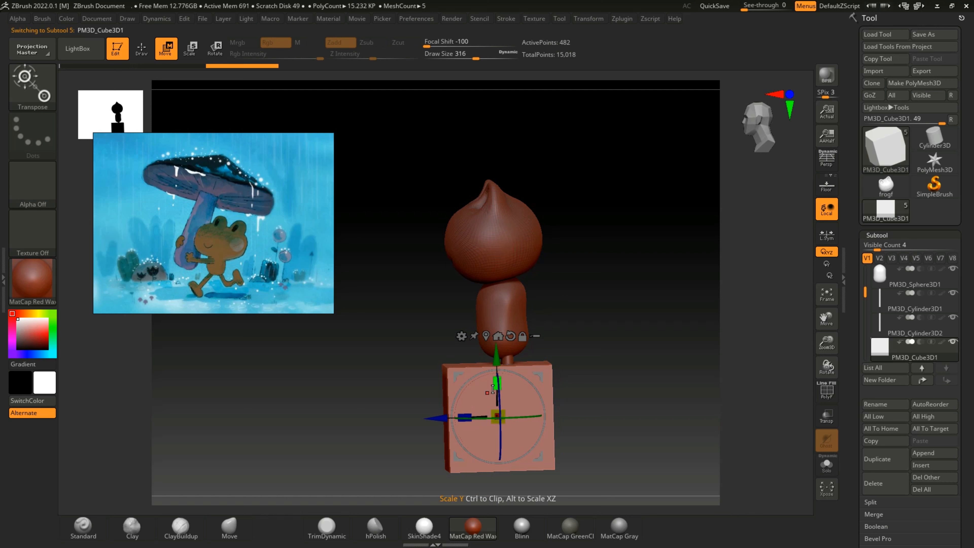
pyautogui.moveTo(492, 381); pyautogui.dragTo(496, 430)
pyautogui.moveTo(589, 381); pyautogui.dragTo(609, 368)
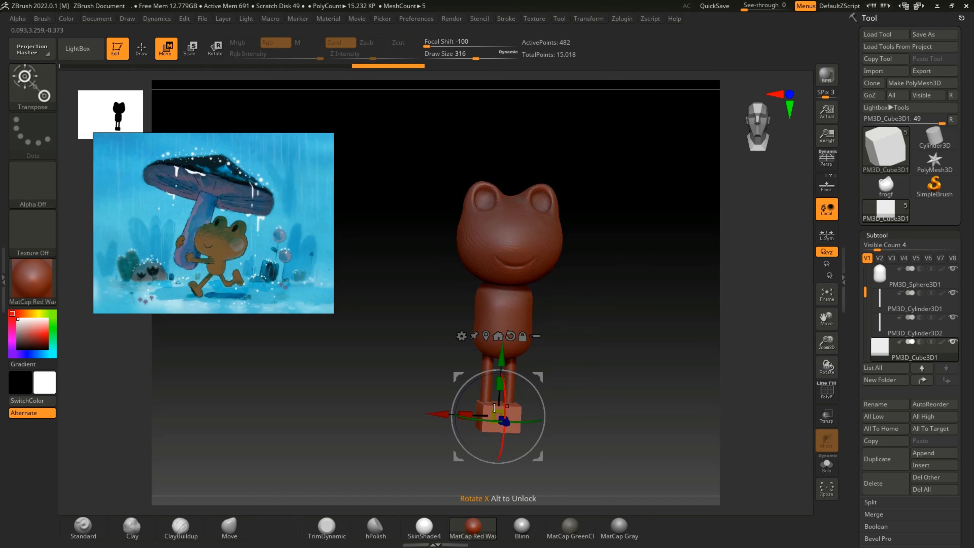
# Step: Narrow the block into a foot shape and align it sideways and front to back beneath one leg
pyautogui.moveTo(465, 413); pyautogui.dragTo(487, 411)
pyautogui.moveTo(563, 394); pyautogui.dragTo(584, 391)
pyautogui.moveTo(445, 408); pyautogui.dragTo(456, 408)
pyautogui.moveTo(508, 385); pyautogui.dragTo(508, 390)
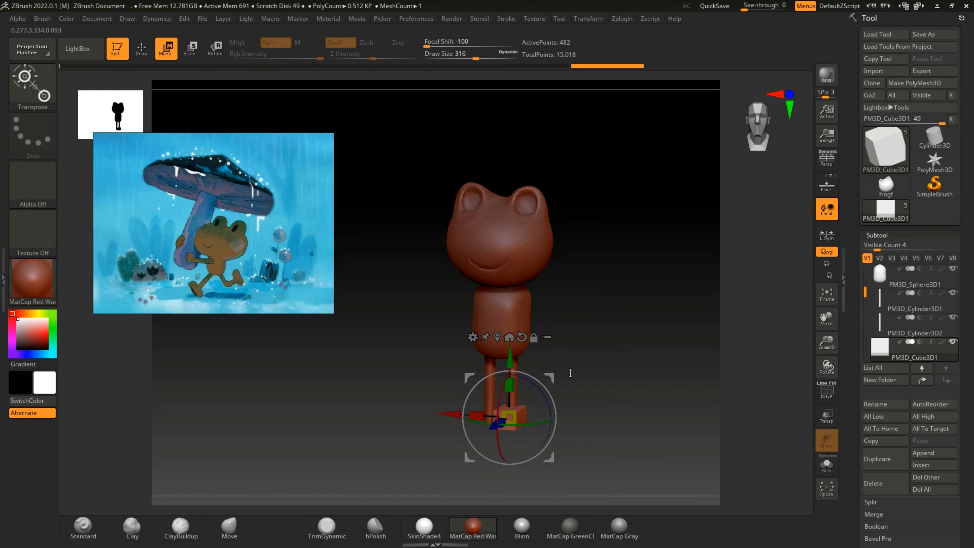
pyautogui.moveTo(578, 379); pyautogui.dragTo(533, 374)
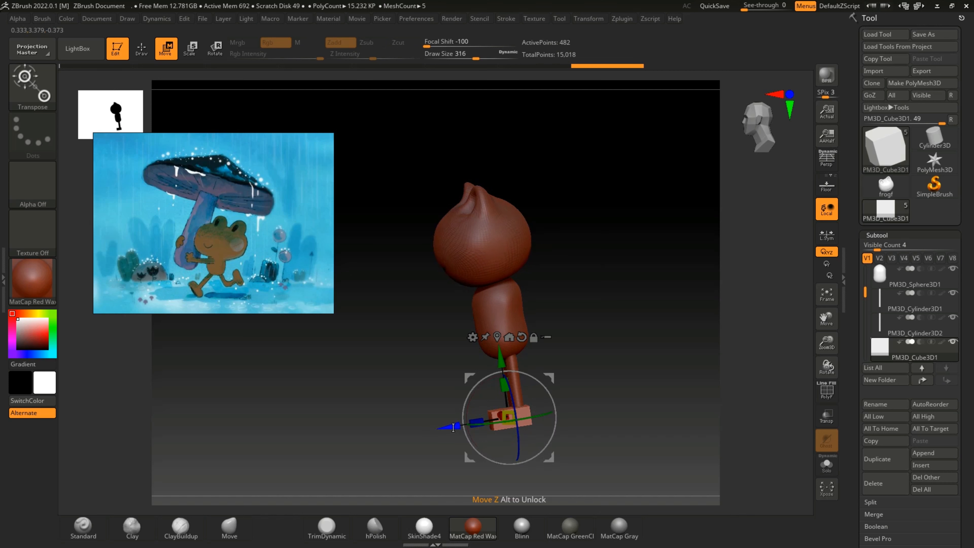
pyautogui.keyDown('shift'); pyautogui.moveTo(603, 354); pyautogui.dragTo(635, 342); pyautogui.keyUp('shift')
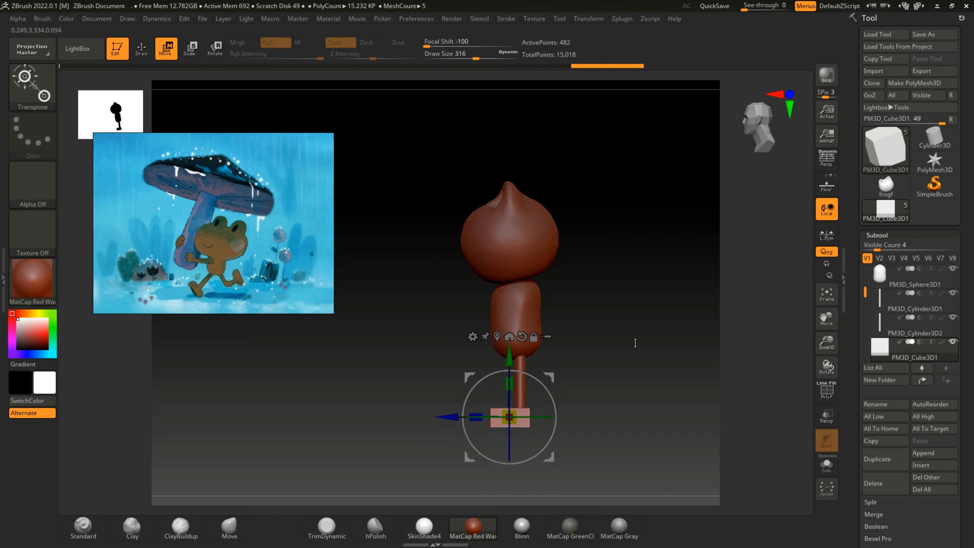
pyautogui.moveTo(448, 415); pyautogui.dragTo(448, 416)
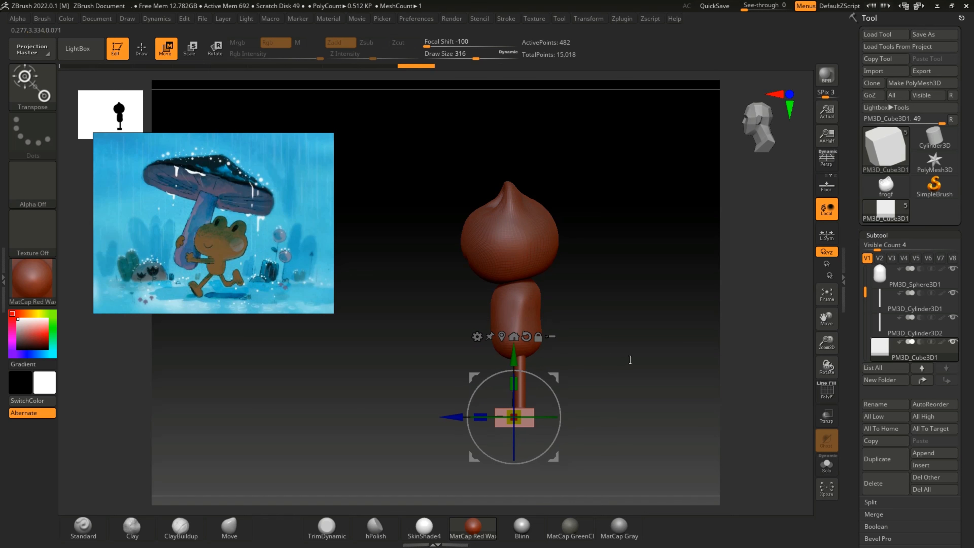
# Step: Subdivide the foot block to SDiv level 3 and fine-tune its width and sideways position under the leg
pyautogui.click(882, 235)
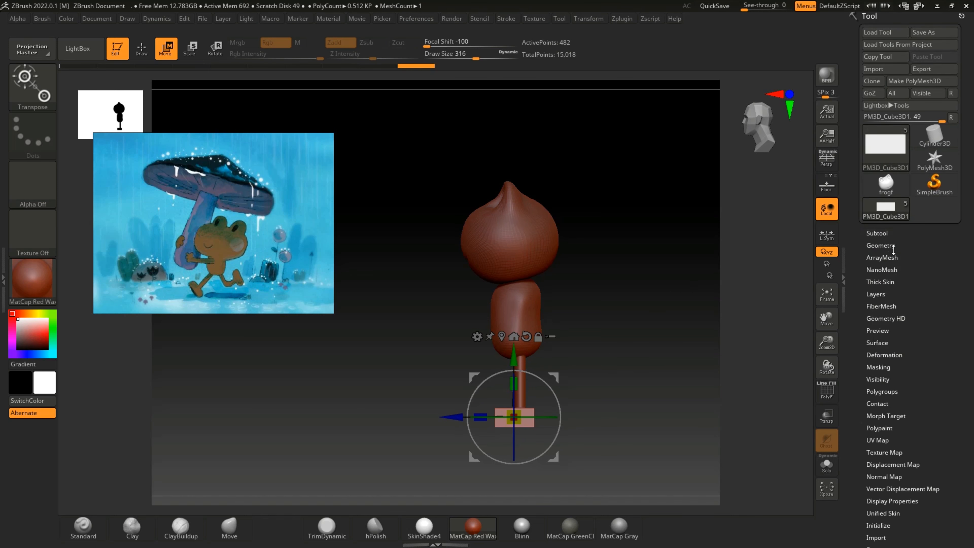
pyautogui.click(880, 245)
pyautogui.click(886, 334)
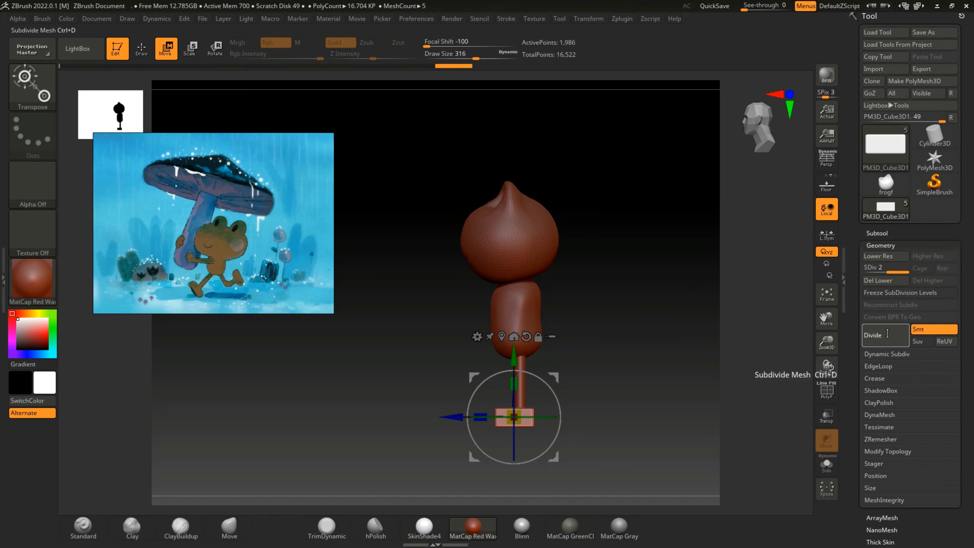
pyautogui.keyDown('shift'); pyautogui.moveTo(697, 358); pyautogui.dragTo(660, 366); pyautogui.keyUp('shift')
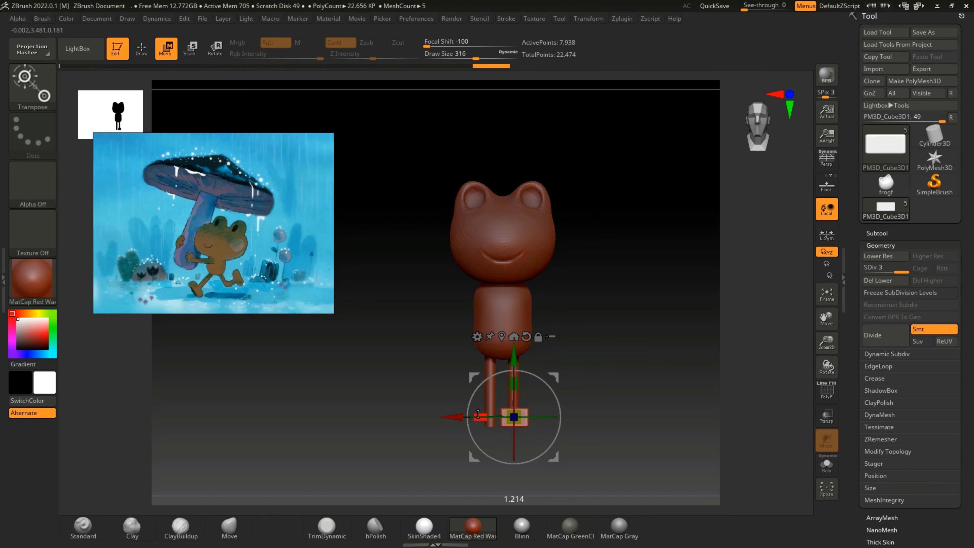
pyautogui.moveTo(478, 414); pyautogui.dragTo(451, 417)
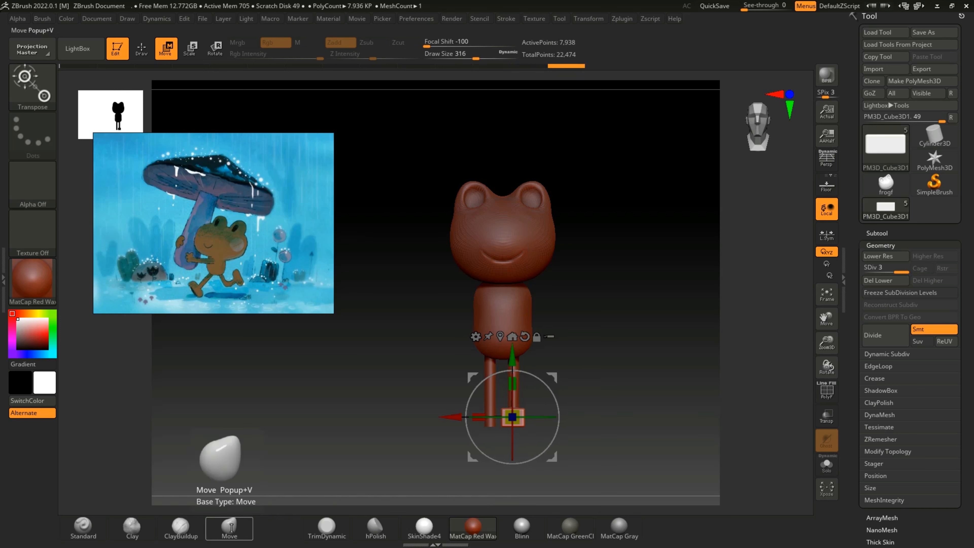
# Step: Smooth the foot block's edges and corners with the Smooth brush from several angles until it forms a rounded foot
pyautogui.click(83, 527)
pyautogui.moveTo(597, 409)
pyautogui.mouseDown()
pyautogui.moveTo(555, 424)
pyautogui.moveTo(599, 396)
pyautogui.mouseUp()
pyautogui.press('shift')
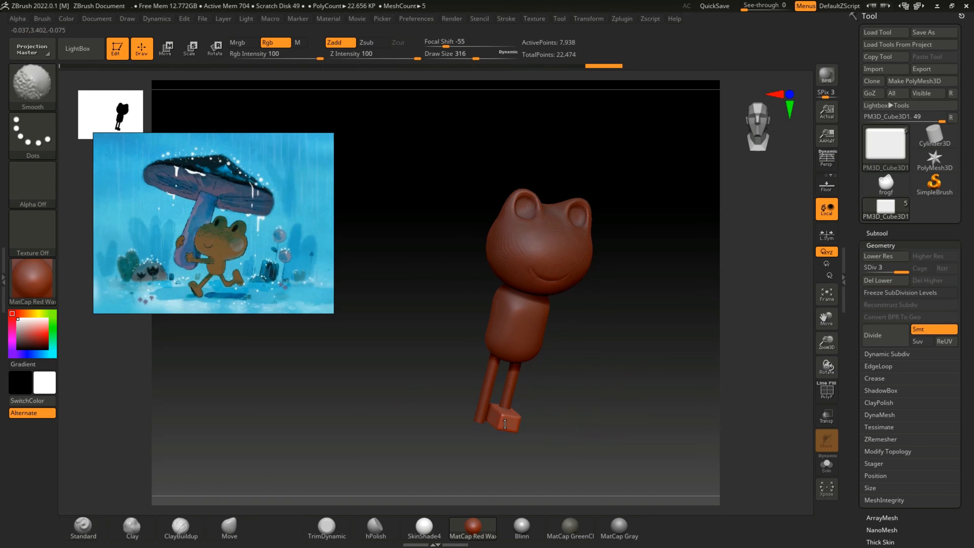
pyautogui.moveTo(565, 401); pyautogui.dragTo(524, 405)
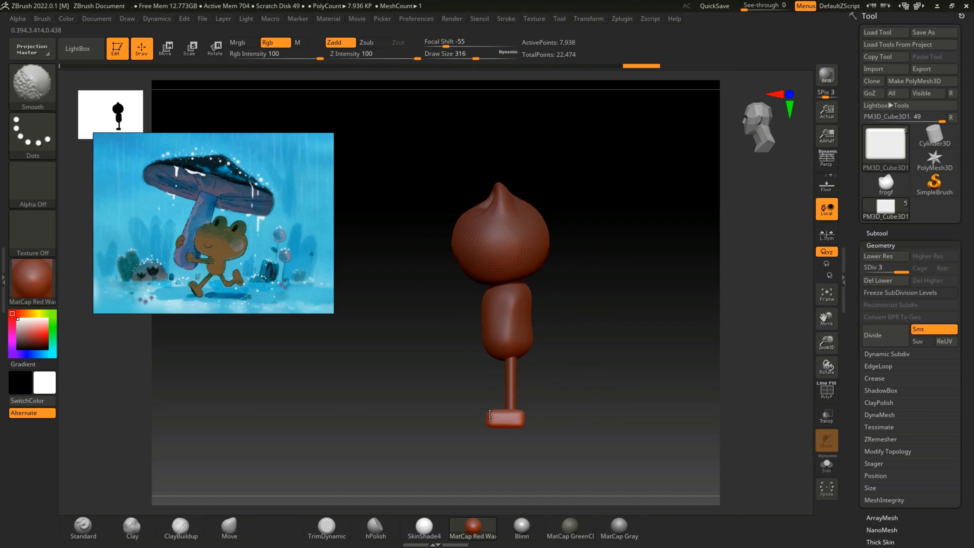
pyautogui.moveTo(531, 404)
pyautogui.mouseDown()
pyautogui.moveTo(619, 406)
pyautogui.moveTo(574, 416)
pyautogui.mouseUp()
pyautogui.keyDown('shift'); pyautogui.moveTo(509, 419); pyautogui.dragTo(516, 417); pyautogui.keyUp('shift')
pyautogui.moveTo(579, 417)
pyautogui.mouseDown()
pyautogui.moveTo(565, 454)
pyautogui.moveTo(569, 445)
pyautogui.mouseUp()
pyautogui.moveTo(516, 420)
pyautogui.keyDown('shift'); pyautogui.mouseDown()
pyautogui.moveTo(555, 428)
pyautogui.moveTo(591, 458)
pyautogui.mouseUp(); pyautogui.keyUp('shift')
pyautogui.press('shift')
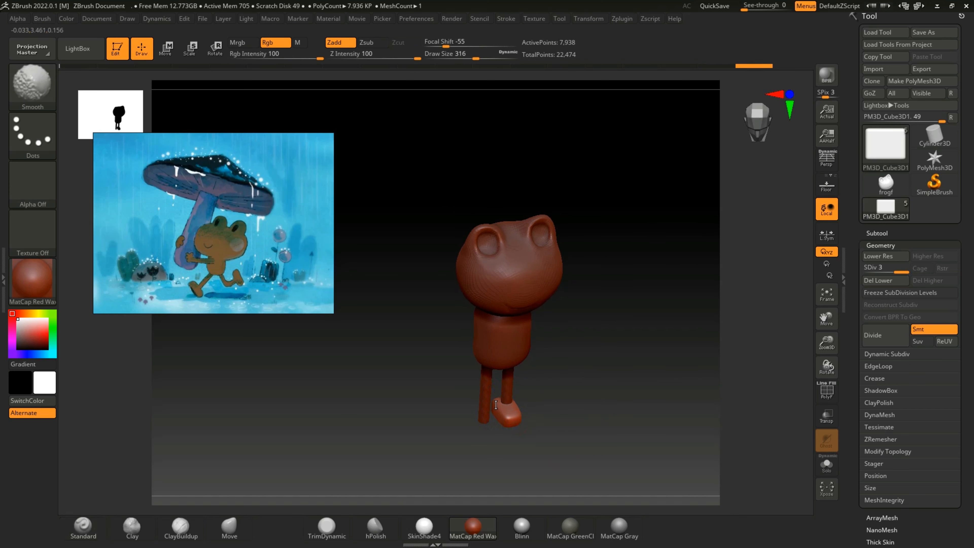
pyautogui.keyDown('shift'); pyautogui.moveTo(496, 405); pyautogui.dragTo(511, 414); pyautogui.keyUp('shift')
# Step: Pull the end of the foot into shape from the underside with the Move brush
pyautogui.moveTo(551, 409)
pyautogui.mouseDown()
pyautogui.moveTo(570, 390)
pyautogui.moveTo(561, 386)
pyautogui.moveTo(575, 261)
pyautogui.mouseUp()
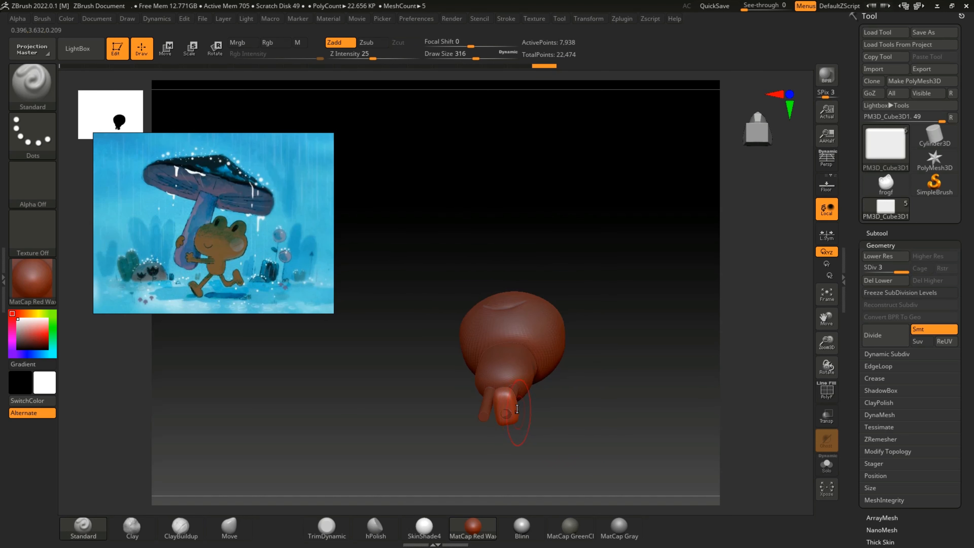
pyautogui.click(229, 526)
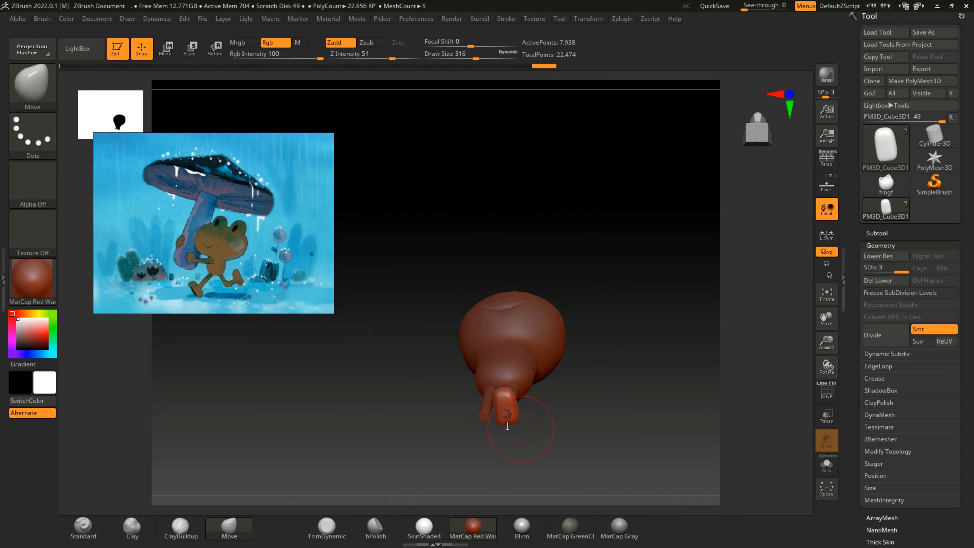
pyautogui.moveTo(509, 426); pyautogui.dragTo(509, 429)
pyautogui.moveTo(581, 408)
pyautogui.mouseDown()
pyautogui.moveTo(534, 465)
pyautogui.moveTo(528, 443)
pyautogui.moveTo(562, 448)
pyautogui.mouseUp()
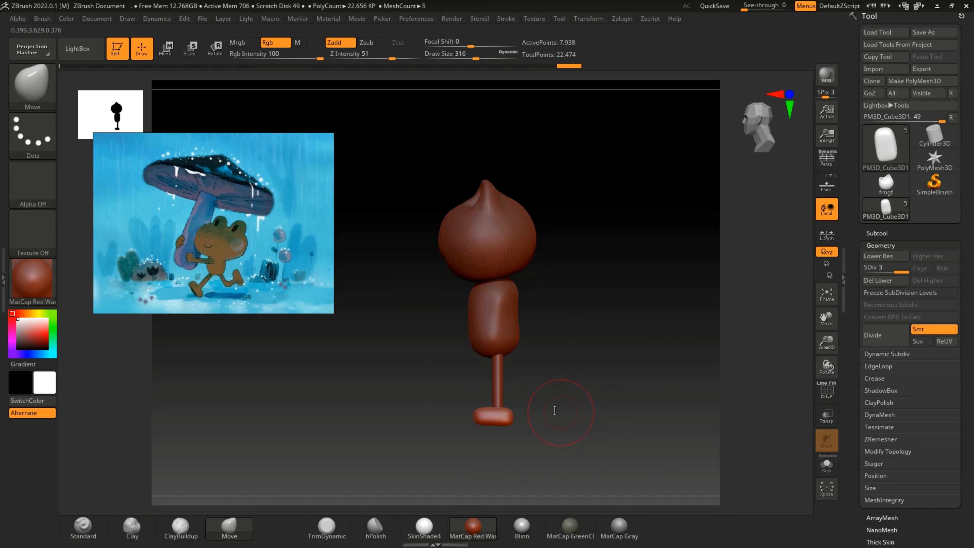
pyautogui.moveTo(554, 410); pyautogui.dragTo(576, 419)
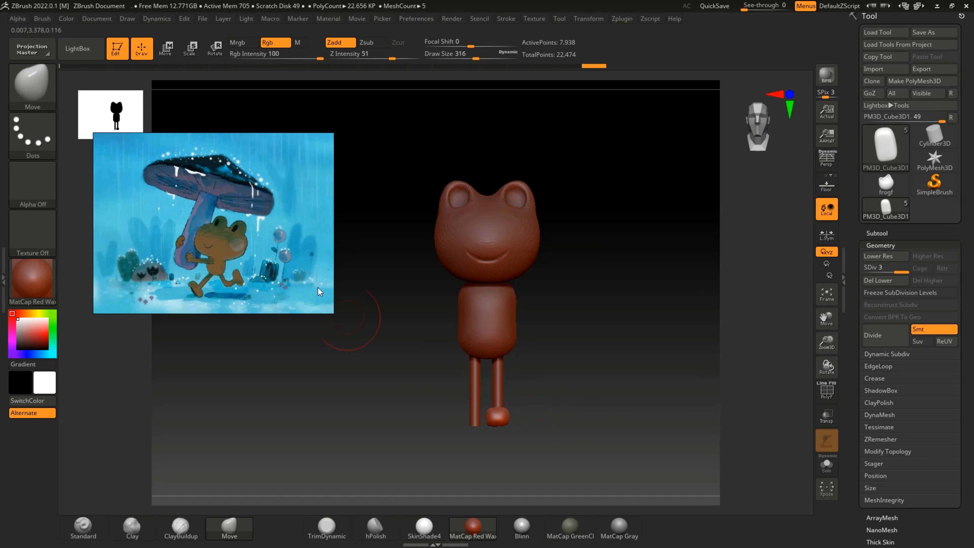
# Step: Adjust the foot's thickness and lower it to the bottom end of the leg with the gizmo
pyautogui.press('w')
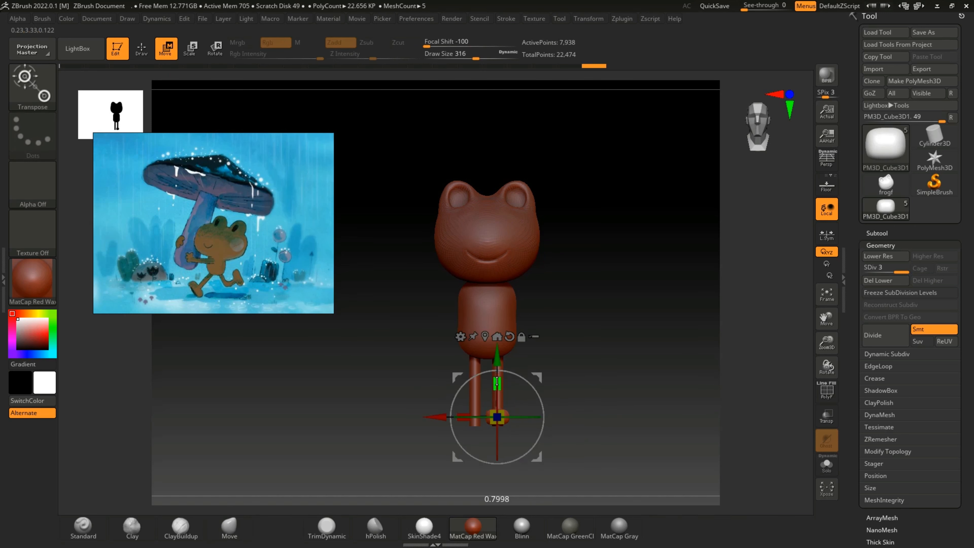
pyautogui.moveTo(495, 374); pyautogui.dragTo(496, 373)
pyautogui.moveTo(495, 356); pyautogui.dragTo(496, 363)
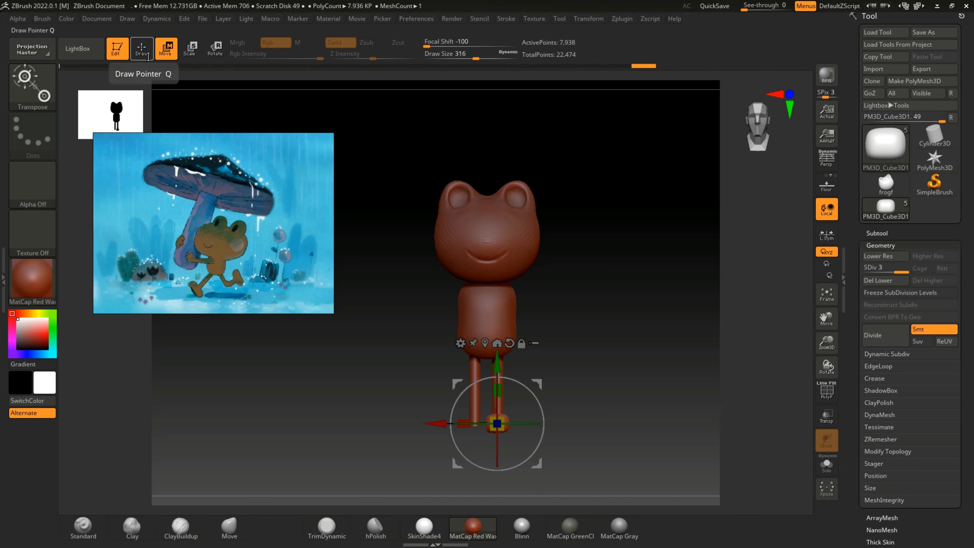
pyautogui.click(595, 19)
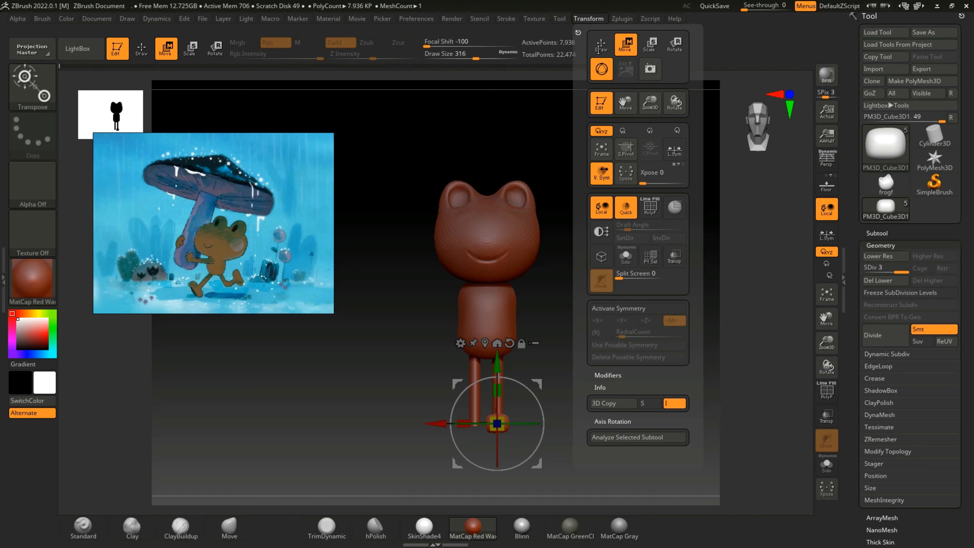
pyautogui.click(622, 19)
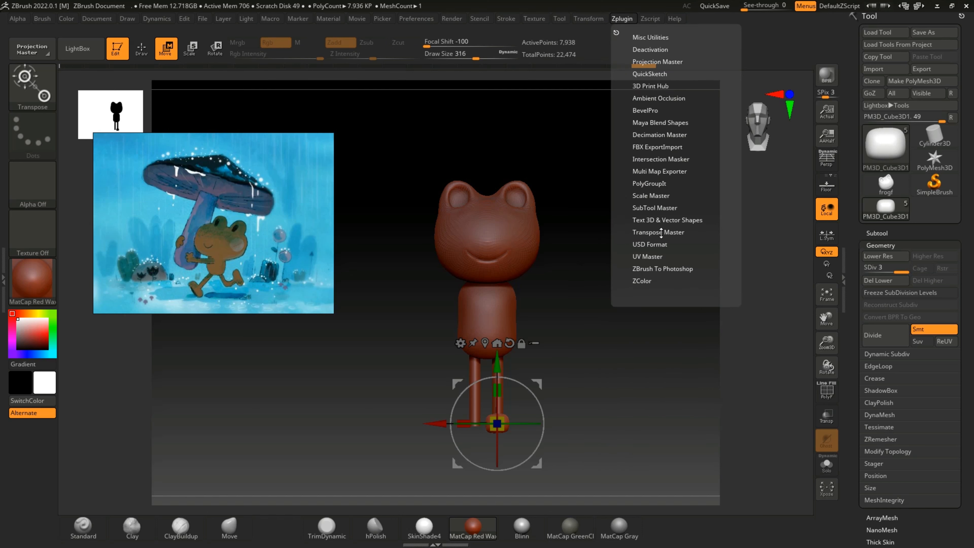
pyautogui.click(660, 257)
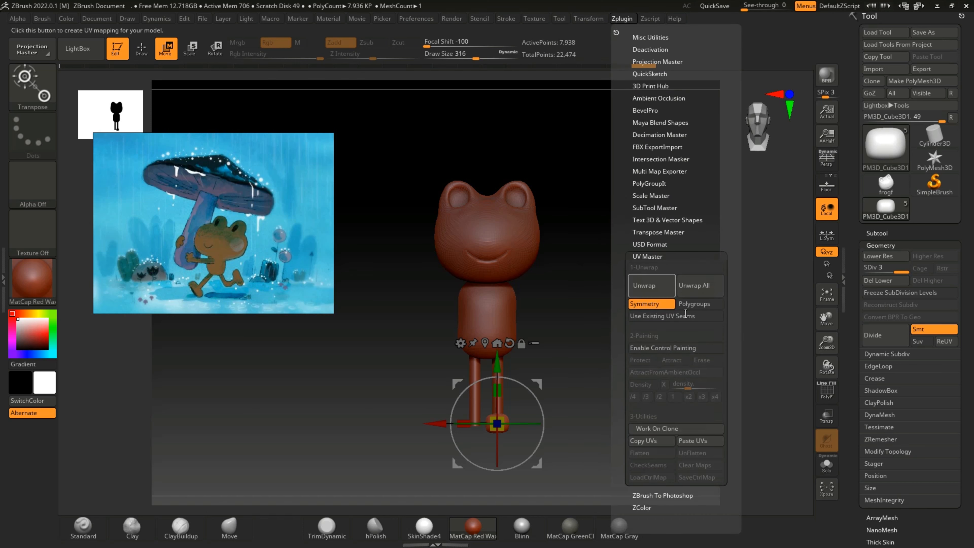
pyautogui.click(652, 256)
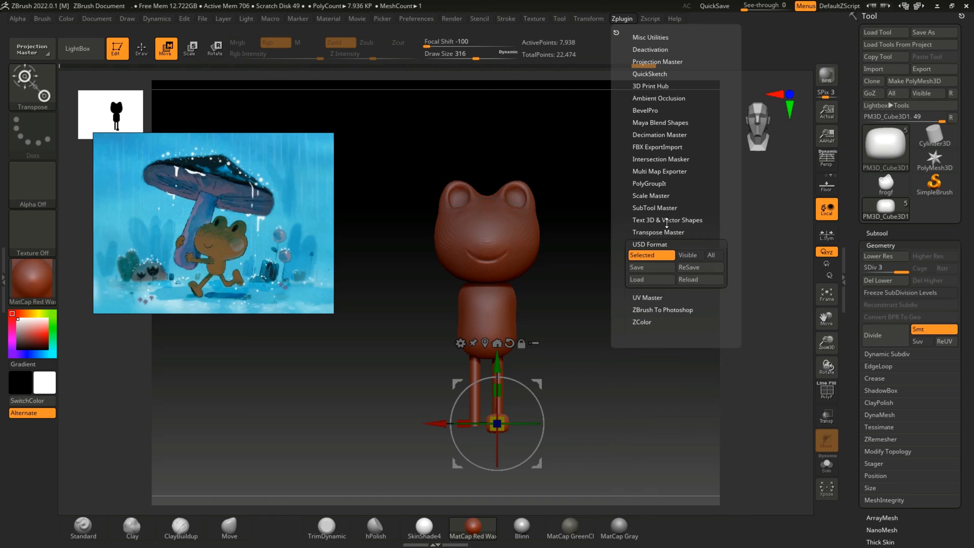
# Step: Mirror the foot subtool to the other leg with SubTool Master
pyautogui.click(655, 208)
pyautogui.click(696, 257)
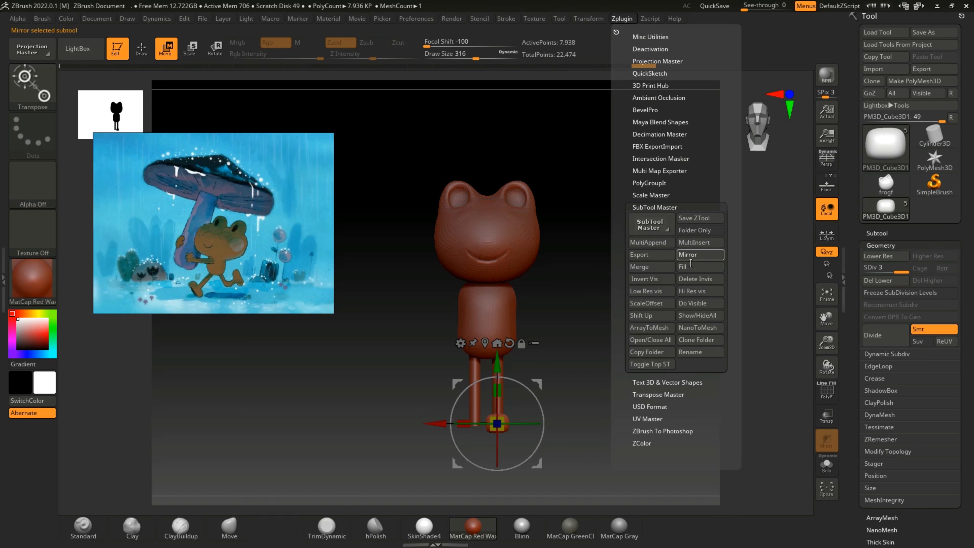
pyautogui.click(430, 259)
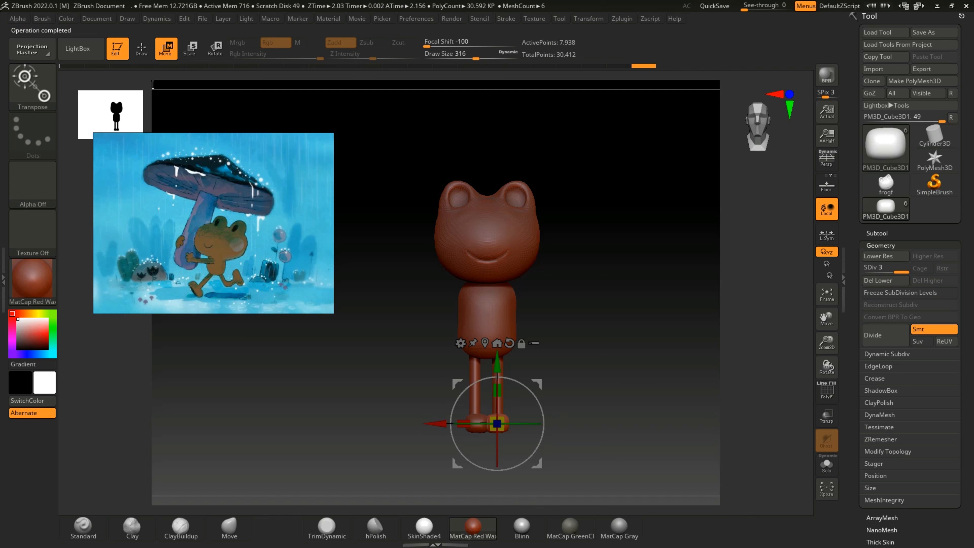
# Step: Nudge each of the two feet slightly outward so they sit under their legs
pyautogui.moveTo(431, 422); pyautogui.dragTo(435, 423)
pyautogui.click(881, 233)
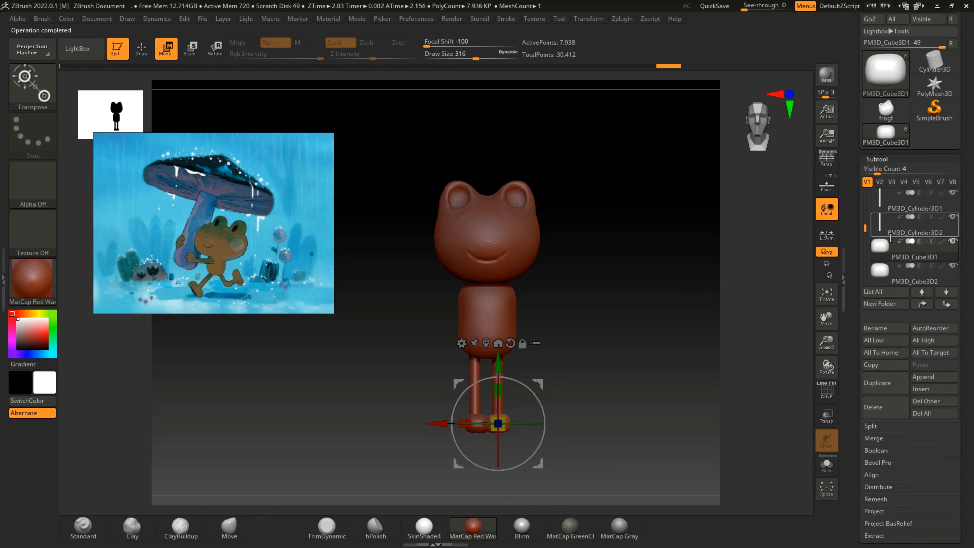
pyautogui.click(889, 277)
pyautogui.moveTo(434, 423); pyautogui.dragTo(431, 422)
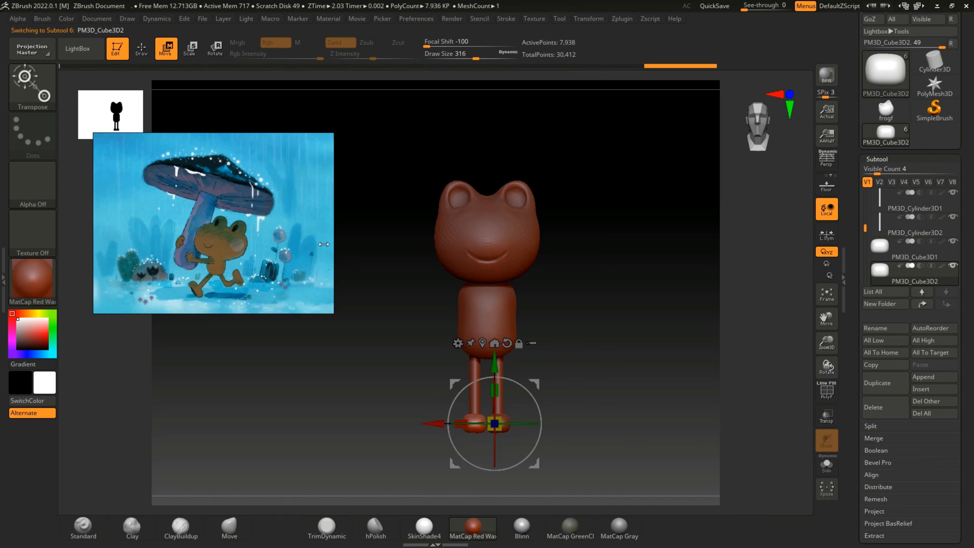
pyautogui.click(141, 49)
pyautogui.moveTo(634, 346)
pyautogui.mouseDown()
pyautogui.moveTo(578, 355)
pyautogui.moveTo(544, 387)
pyautogui.moveTo(602, 396)
pyautogui.moveTo(629, 333)
pyautogui.moveTo(628, 348)
pyautogui.mouseUp()
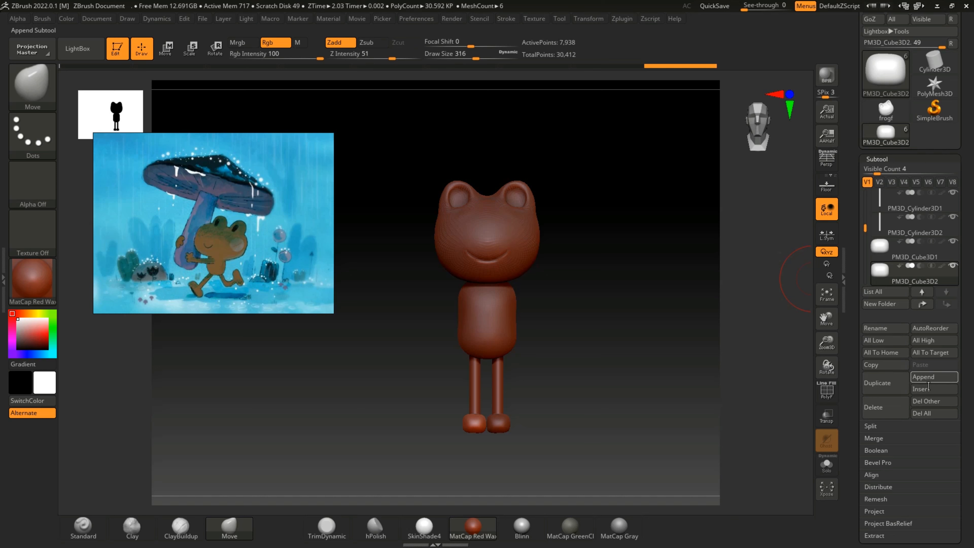
# Step: Append a Cylinder3D subtool, shrink it to arm size, lay it horizontally and lower it to the upper torso
pyautogui.click(933, 377)
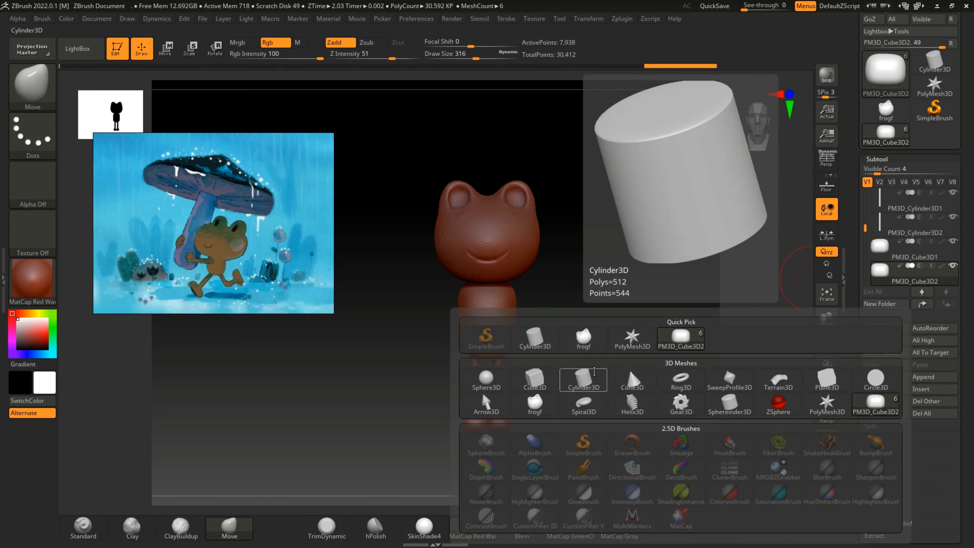
pyautogui.click(583, 380)
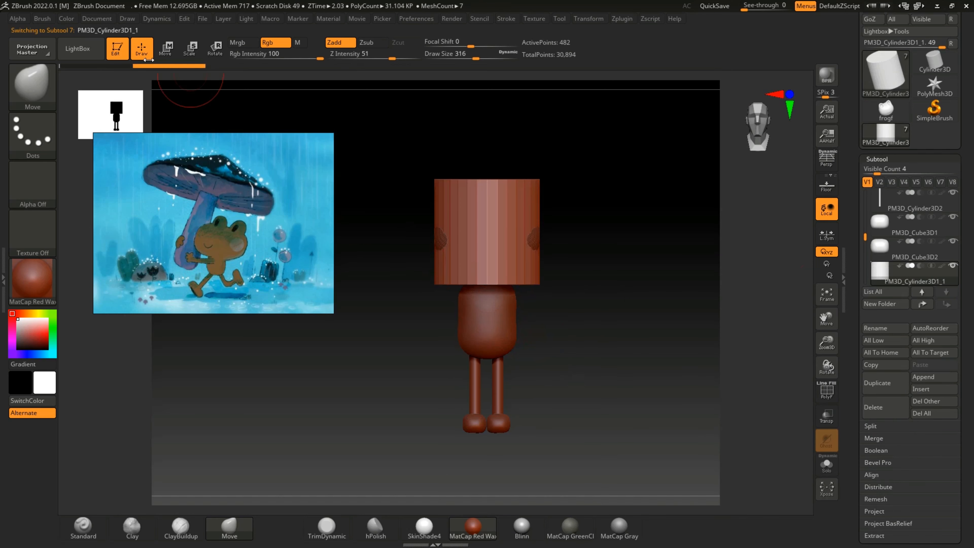
pyautogui.click(165, 48)
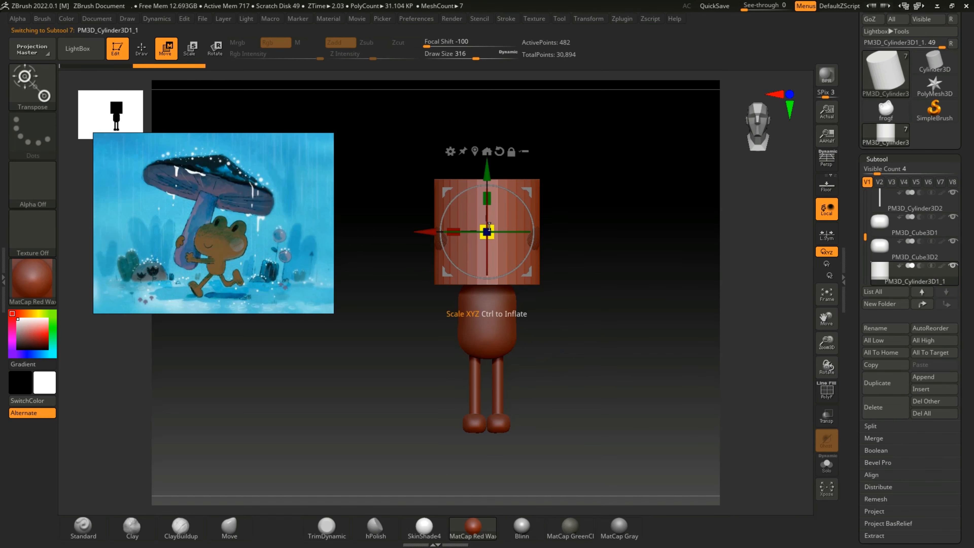
pyautogui.moveTo(492, 233); pyautogui.dragTo(501, 310)
pyautogui.moveTo(613, 294); pyautogui.dragTo(581, 294)
pyautogui.moveTo(629, 331); pyautogui.dragTo(562, 334)
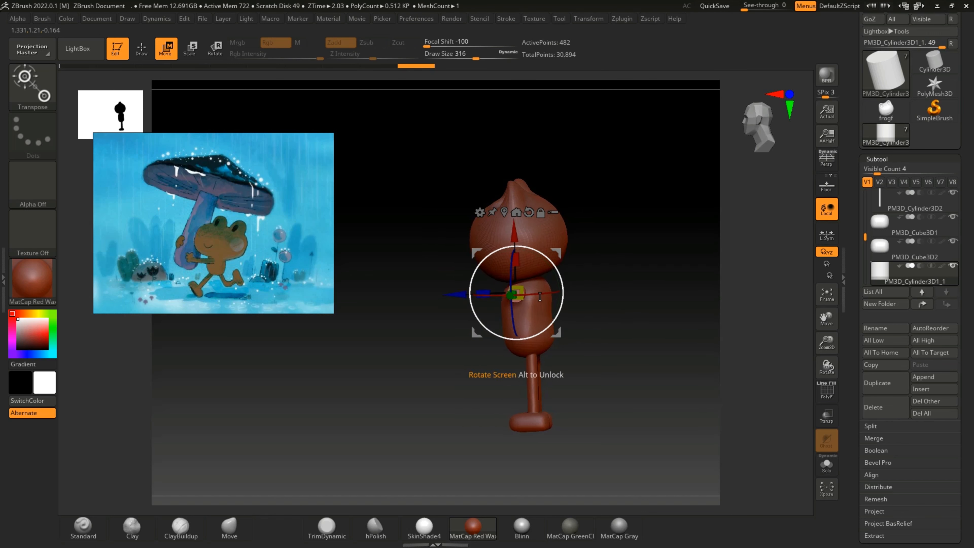
# Step: Straighten the arm cylinder, lower it to shoulder height and adjust its depth in the torso from the side
pyautogui.moveTo(518, 290); pyautogui.dragTo(511, 286)
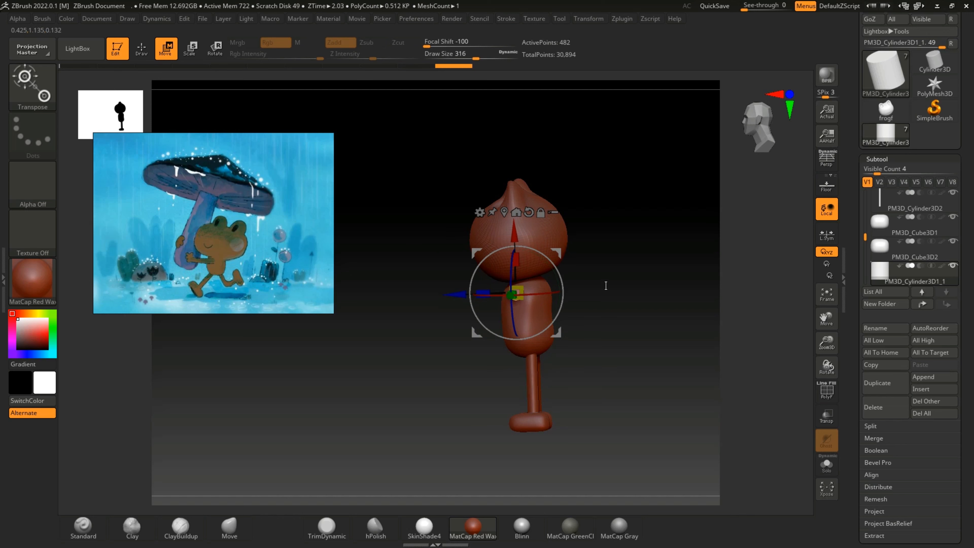
pyautogui.moveTo(606, 285); pyautogui.dragTo(619, 282)
pyautogui.moveTo(517, 231); pyautogui.dragTo(517, 235)
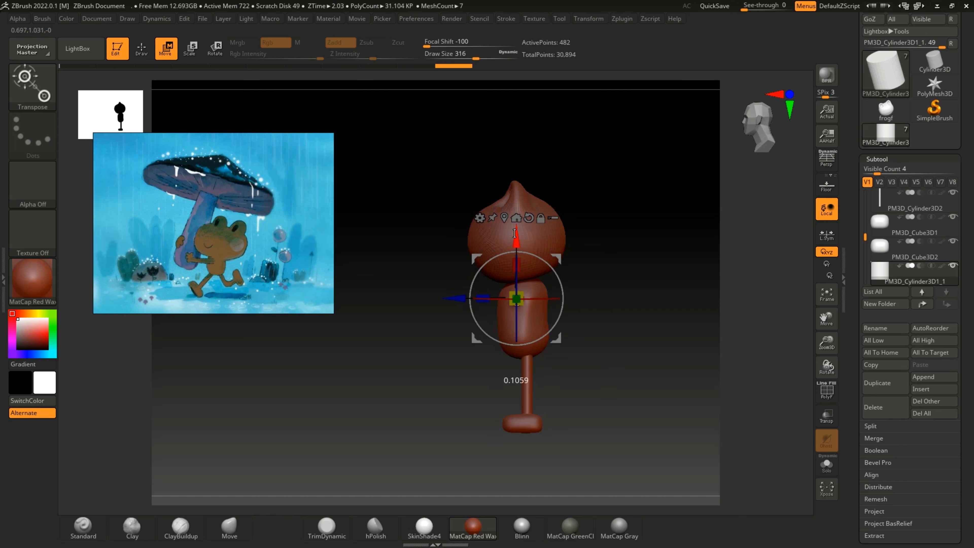
pyautogui.moveTo(451, 294); pyautogui.dragTo(456, 294)
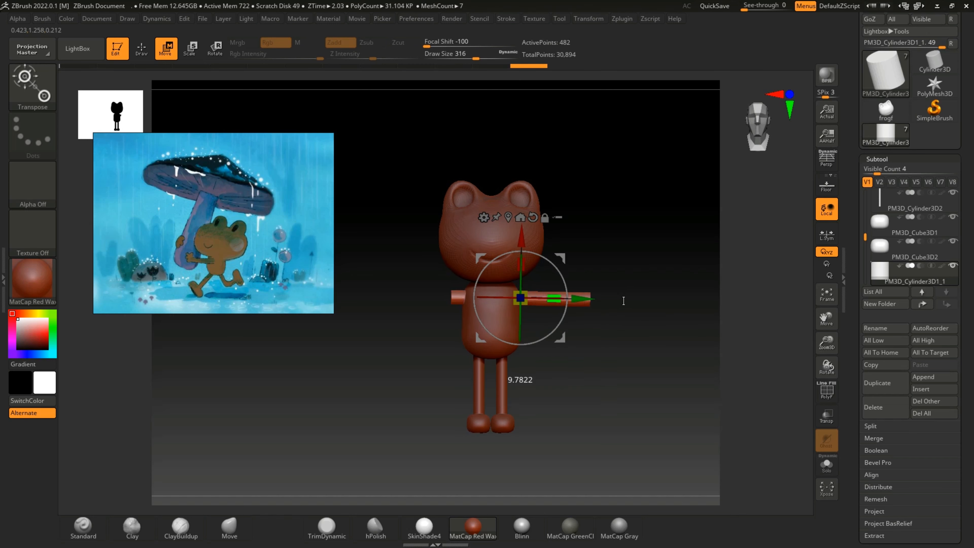
# Step: Move the cylinder sideways out of the torso so it forms one outstretched arm, and check its placement from several angles
pyautogui.moveTo(592, 300); pyautogui.dragTo(613, 298)
pyautogui.moveTo(547, 300); pyautogui.dragTo(593, 303)
pyautogui.hotkey('ctrl', 'z')
pyautogui.moveTo(593, 303); pyautogui.dragTo(516, 304, button='right')
pyautogui.moveTo(505, 305); pyautogui.dragTo(509, 305)
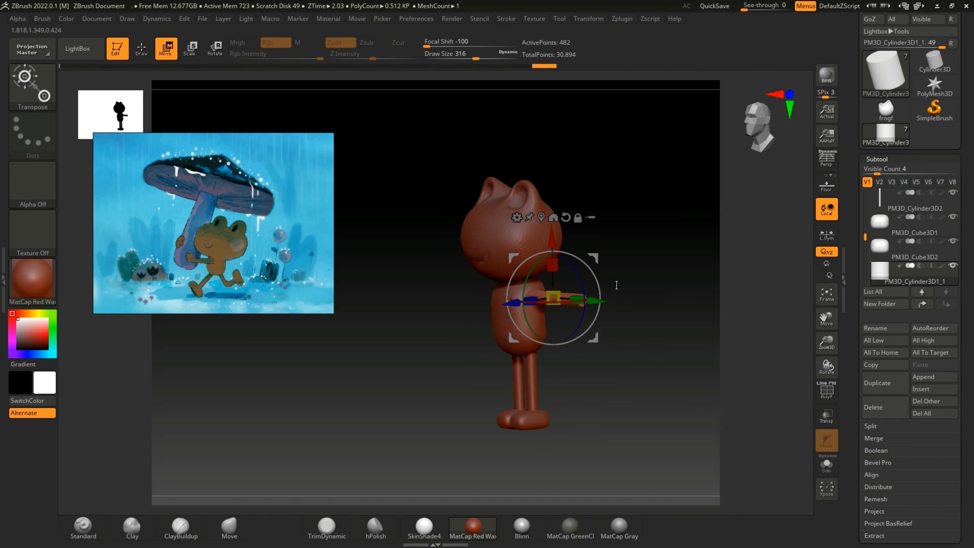
pyautogui.moveTo(617, 286); pyautogui.dragTo(609, 313)
pyautogui.moveTo(547, 304)
pyautogui.mouseDown()
pyautogui.moveTo(532, 325)
pyautogui.moveTo(568, 357)
pyautogui.mouseUp()
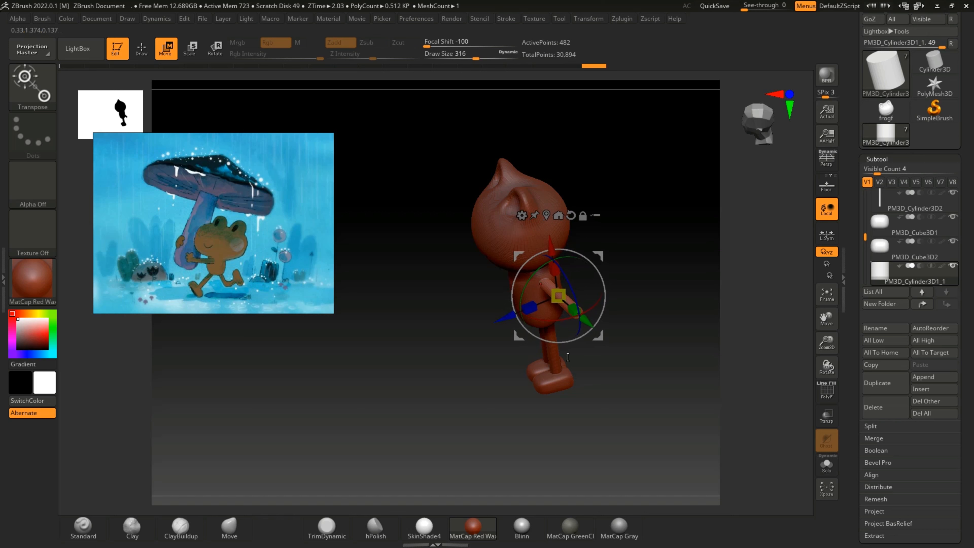
pyautogui.keyDown('shift'); pyautogui.moveTo(643, 363); pyautogui.dragTo(613, 377); pyautogui.keyUp('shift')
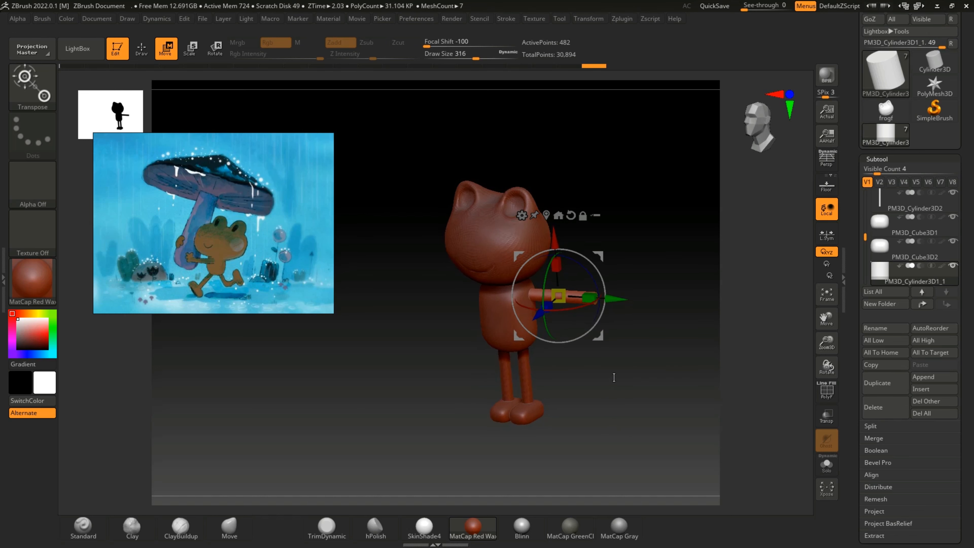
# Step: Insert a Sphere3D subtool, shrink it to hand size and move it to the end of the arm
pyautogui.click(924, 389)
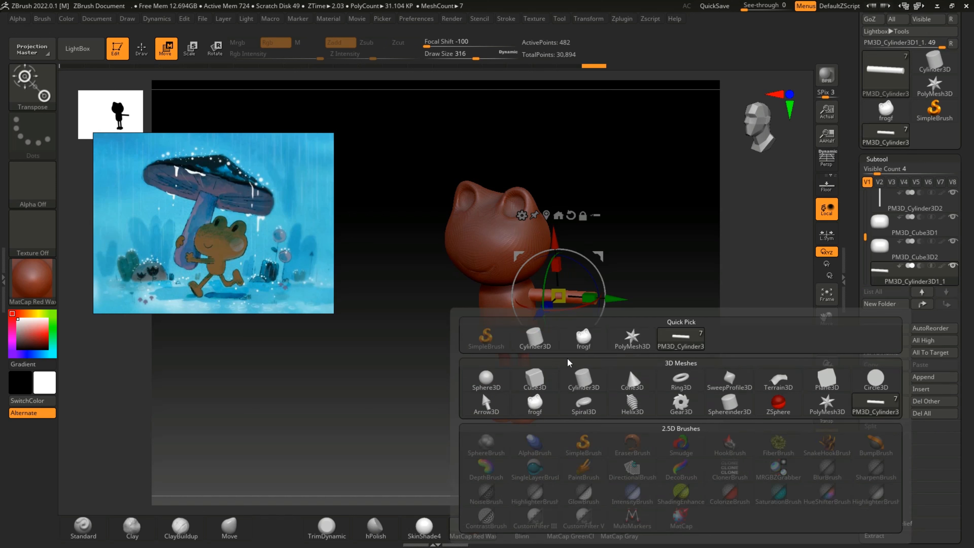
pyautogui.click(496, 379)
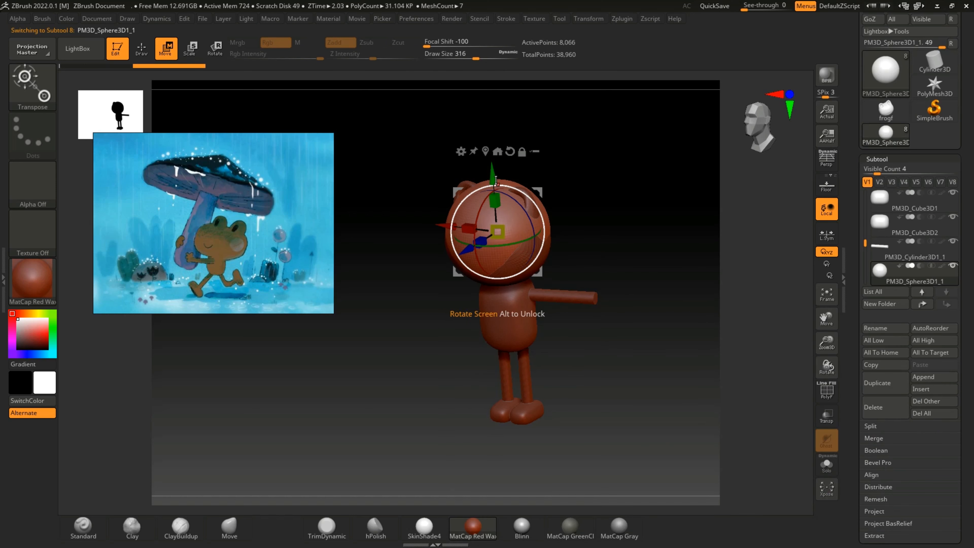
pyautogui.moveTo(500, 190); pyautogui.dragTo(500, 227)
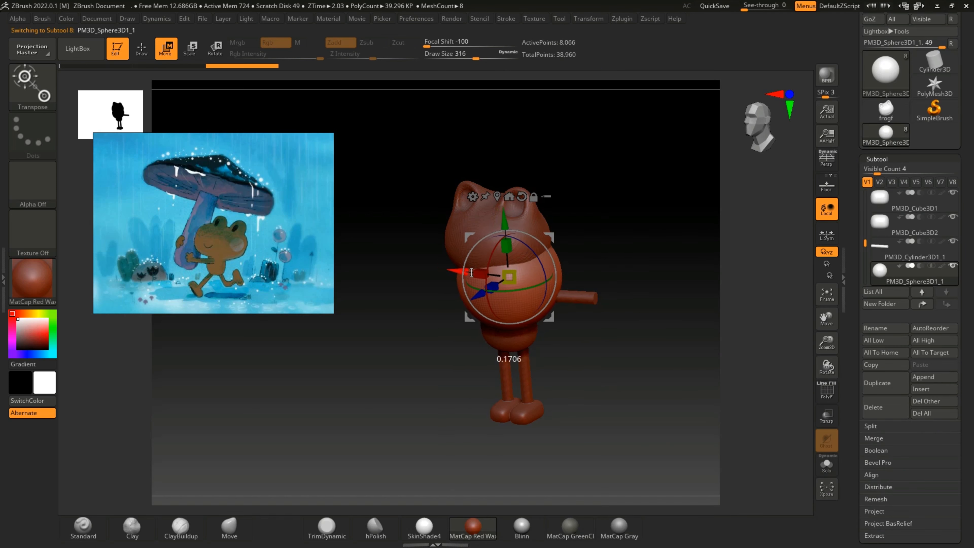
pyautogui.moveTo(445, 288); pyautogui.dragTo(377, 215)
pyautogui.moveTo(593, 287)
pyautogui.mouseDown()
pyautogui.moveTo(617, 289)
pyautogui.moveTo(606, 288)
pyautogui.mouseUp()
pyautogui.moveTo(590, 231); pyautogui.dragTo(591, 244)
pyautogui.moveTo(595, 294); pyautogui.dragTo(570, 316)
pyautogui.moveTo(610, 385); pyautogui.dragTo(631, 376)
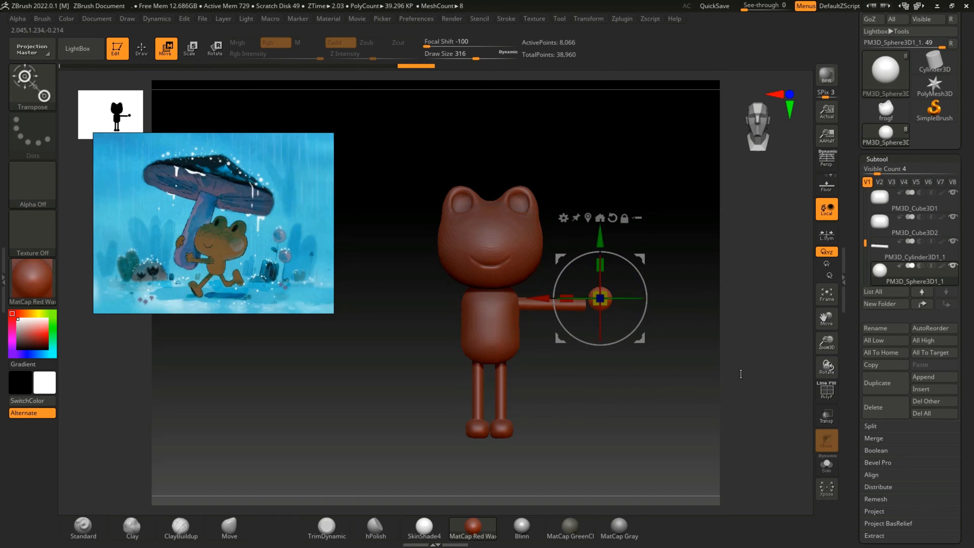
# Step: Lower the hand sphere and slide it against the end of the arm, aligning it from several angles
pyautogui.moveTo(826, 341); pyautogui.dragTo(828, 391)
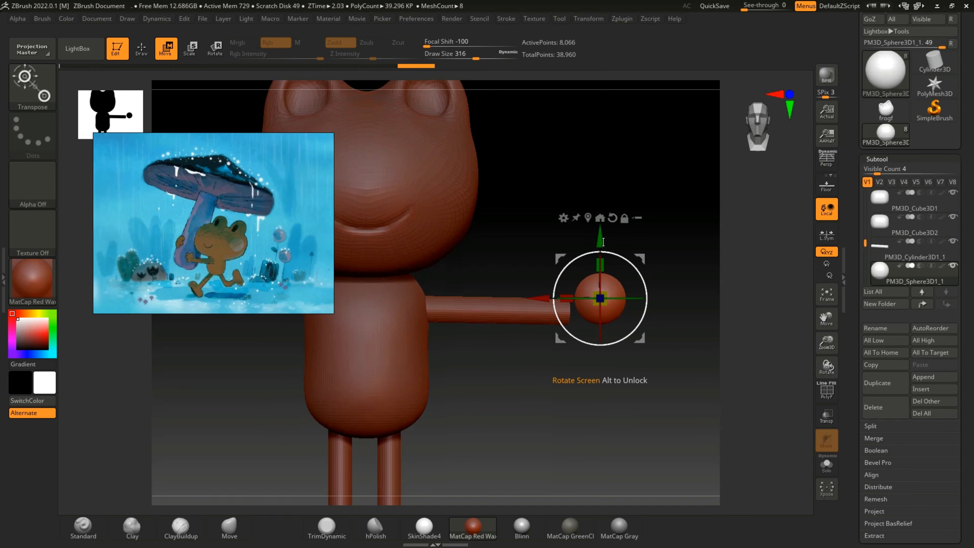
pyautogui.moveTo(600, 239); pyautogui.dragTo(600, 253)
pyautogui.moveTo(538, 308); pyautogui.dragTo(529, 303)
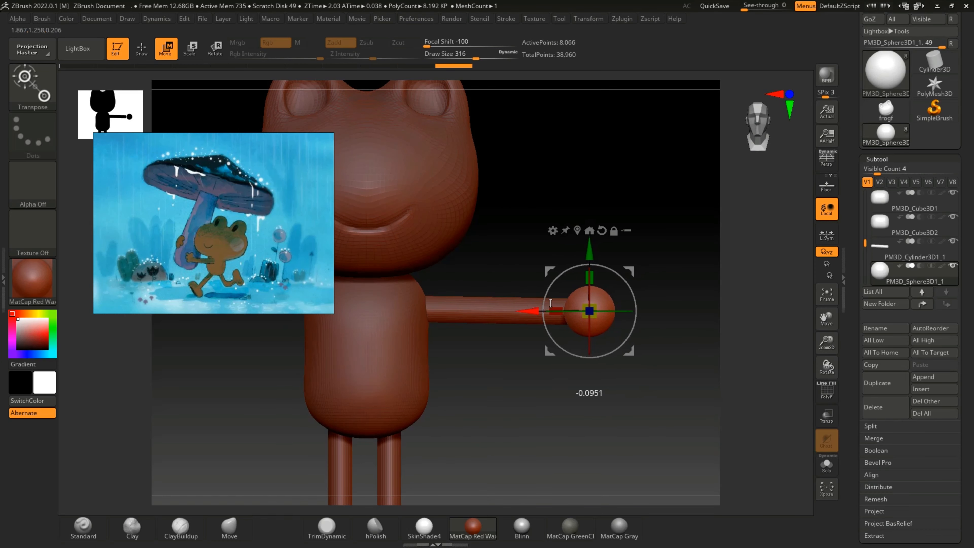
pyautogui.moveTo(626, 378); pyautogui.dragTo(554, 378)
pyautogui.moveTo(521, 317); pyautogui.dragTo(590, 308)
pyautogui.moveTo(616, 395); pyautogui.dragTo(609, 296)
pyautogui.moveTo(613, 277); pyautogui.dragTo(613, 277)
# Step: Fine-tune the hand sphere's thickness and height to fit the end of the arm
pyautogui.moveTo(651, 376); pyautogui.dragTo(587, 385)
pyautogui.moveTo(566, 321); pyautogui.dragTo(571, 320)
pyautogui.moveTo(574, 386)
pyautogui.mouseDown()
pyautogui.moveTo(598, 379)
pyautogui.moveTo(587, 373)
pyautogui.mouseUp()
pyautogui.moveTo(616, 248); pyautogui.dragTo(616, 247)
pyautogui.moveTo(630, 381); pyautogui.dragTo(687, 364)
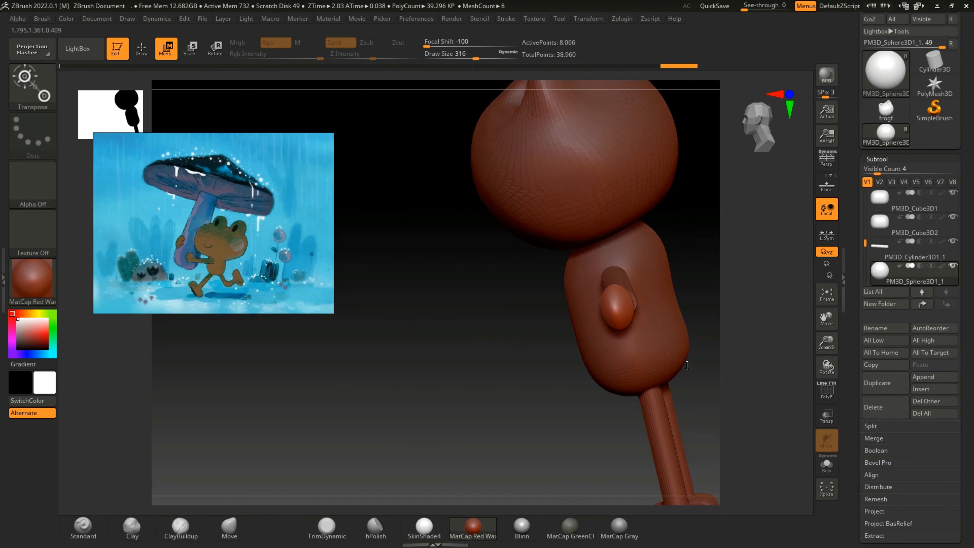
pyautogui.moveTo(684, 284); pyautogui.dragTo(663, 369)
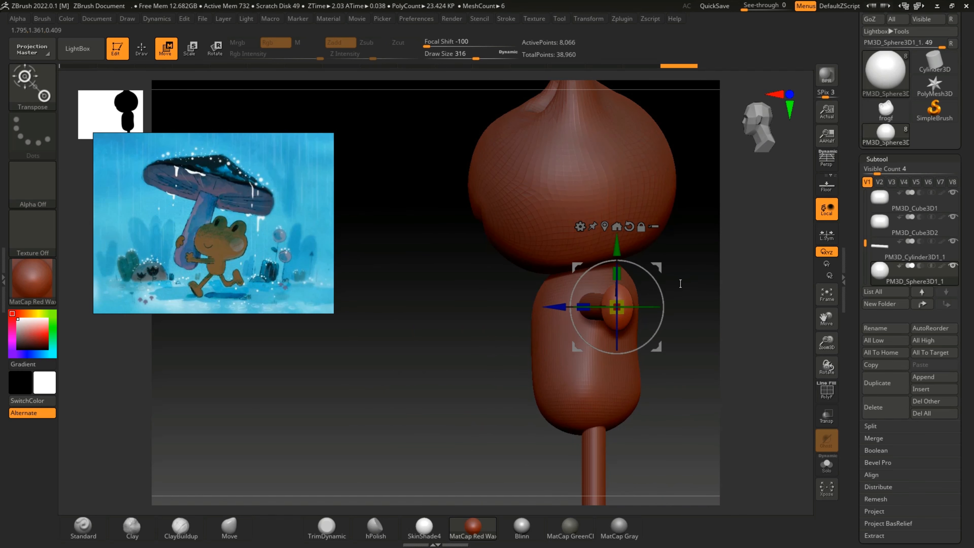
pyautogui.moveTo(826, 315); pyautogui.dragTo(763, 319)
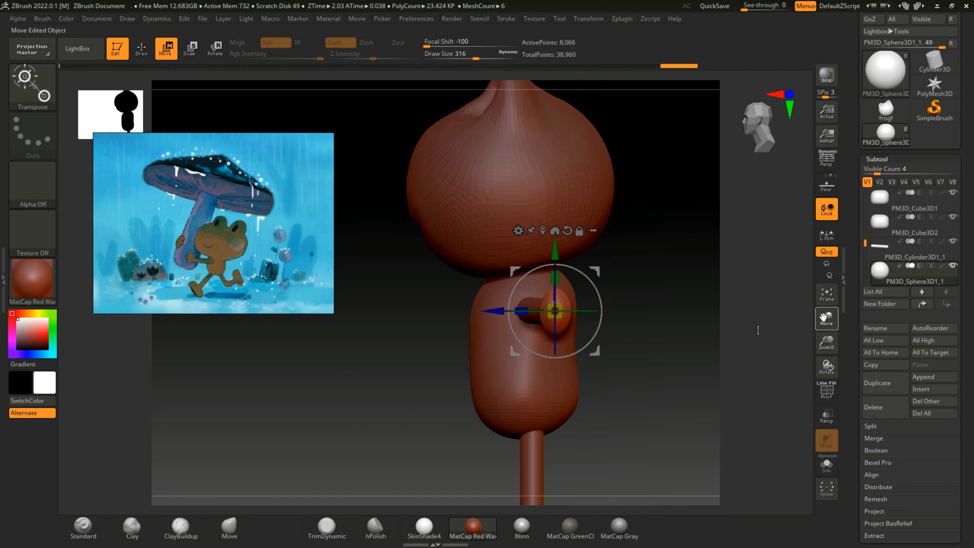
# Step: Shift the hand sphere in depth to line up with the arm and widen it front to back
pyautogui.moveTo(699, 360); pyautogui.dragTo(672, 363)
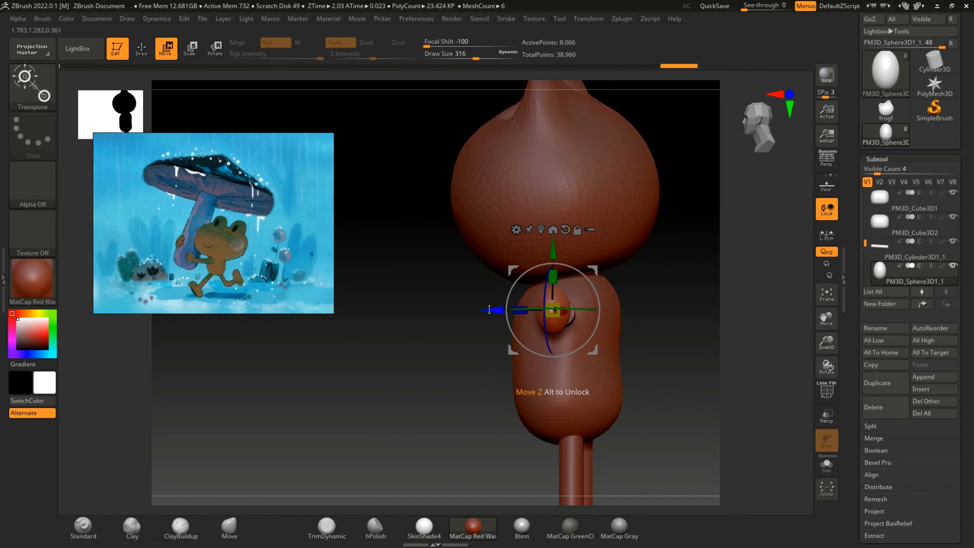
pyautogui.moveTo(501, 310); pyautogui.dragTo(507, 310)
pyautogui.moveTo(691, 366); pyautogui.dragTo(675, 365)
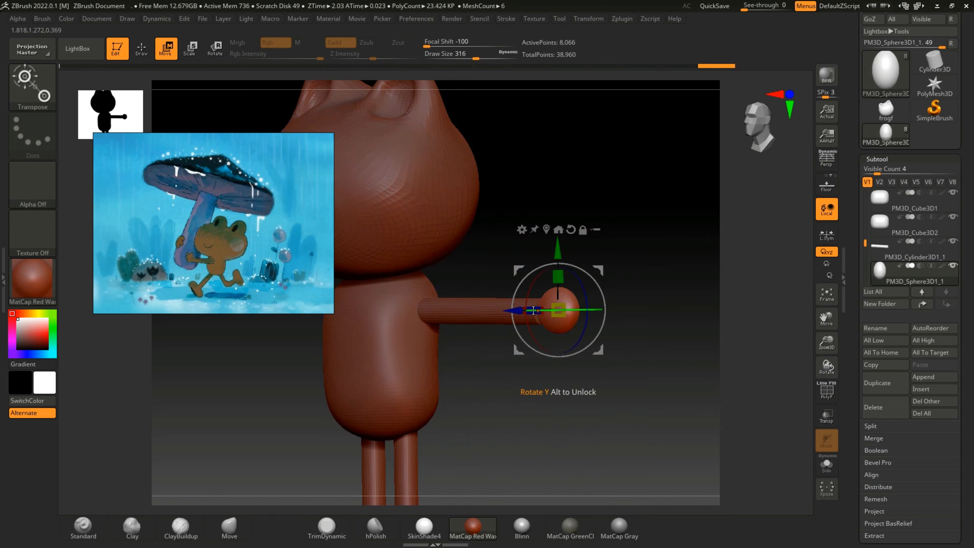
pyautogui.moveTo(533, 310); pyautogui.dragTo(522, 310)
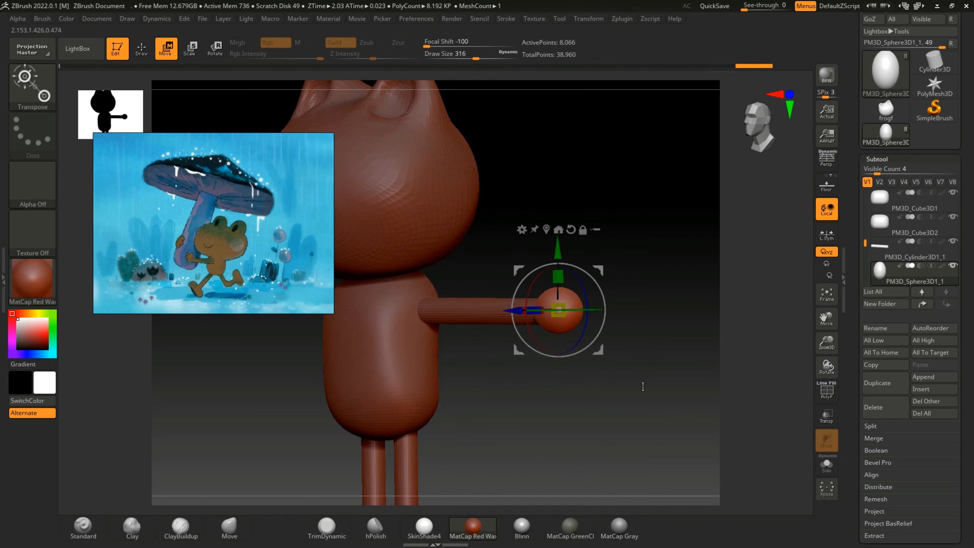
pyautogui.moveTo(642, 387); pyautogui.dragTo(587, 375)
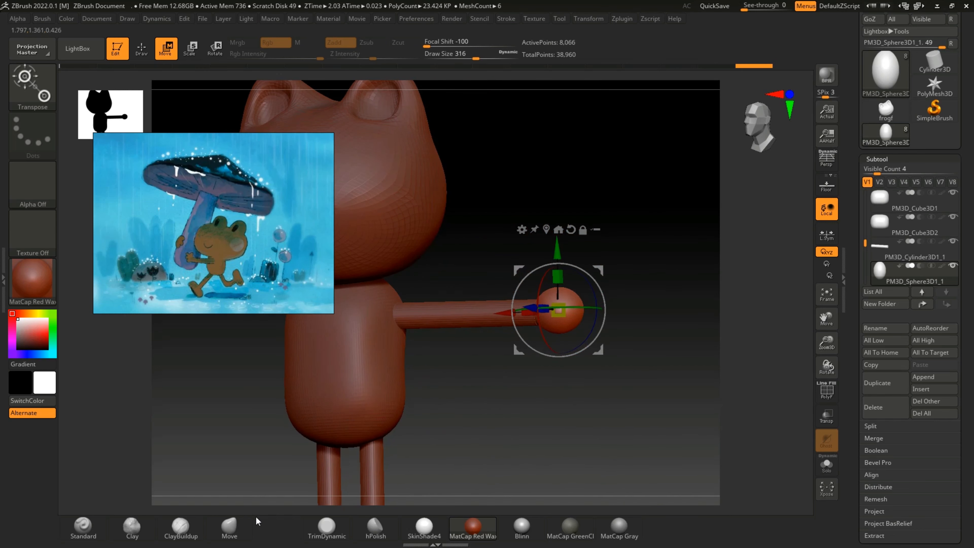
# Step: Reshape the hand sphere from several angles with the Move brush at draw size 124
pyautogui.click(241, 522)
pyautogui.moveTo(614, 323); pyautogui.dragTo(552, 318)
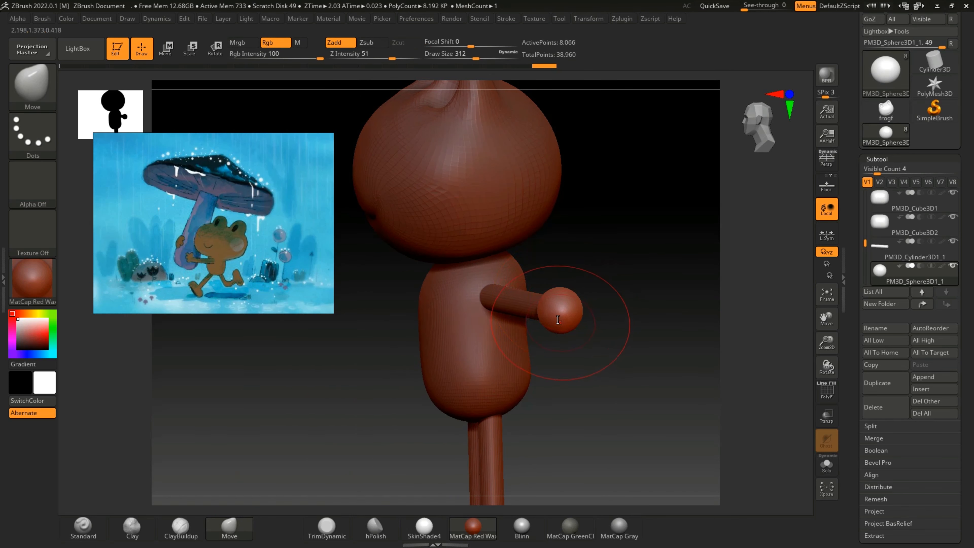
pyautogui.press('[')
pyautogui.press('[')
pyautogui.press('[')
pyautogui.press('[')
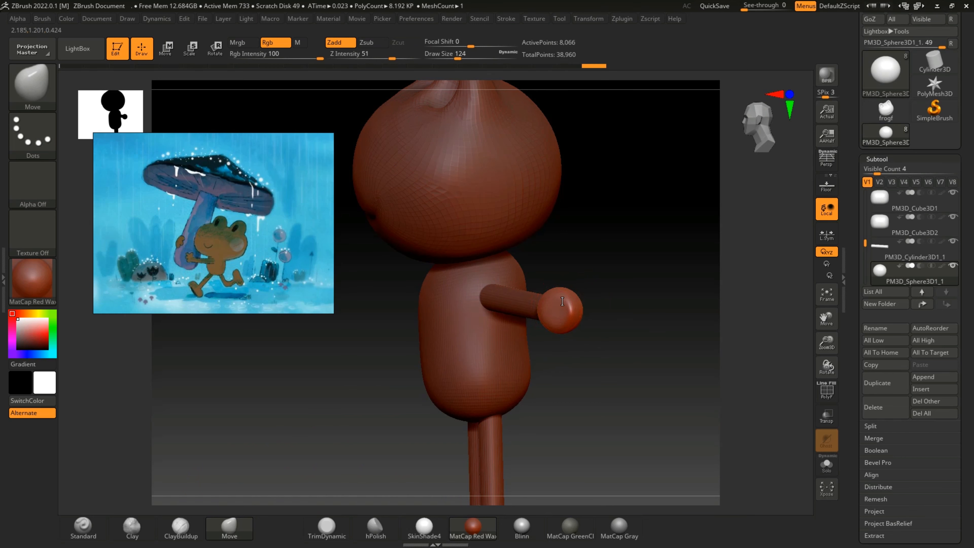
pyautogui.moveTo(557, 304); pyautogui.dragTo(574, 329, button='right')
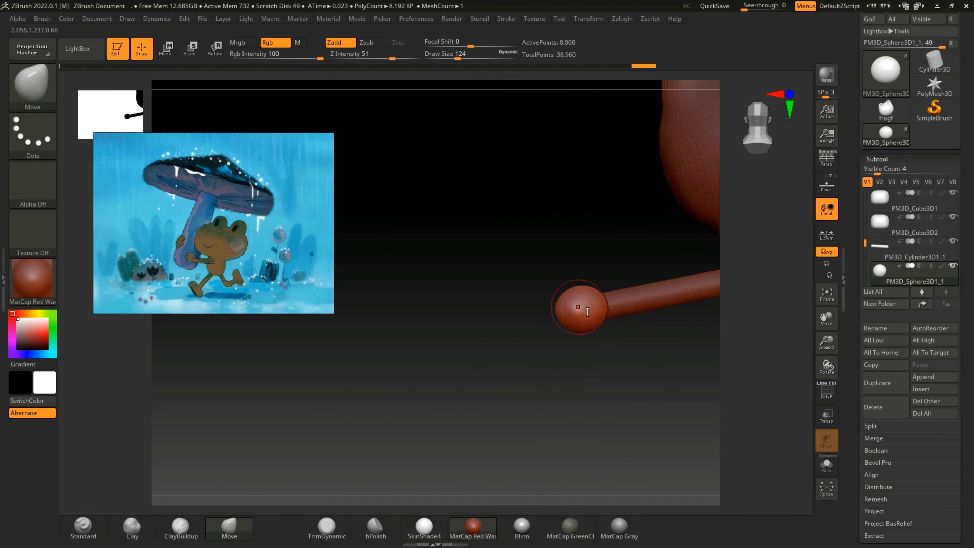
pyautogui.moveTo(570, 364); pyautogui.dragTo(596, 296, button='right')
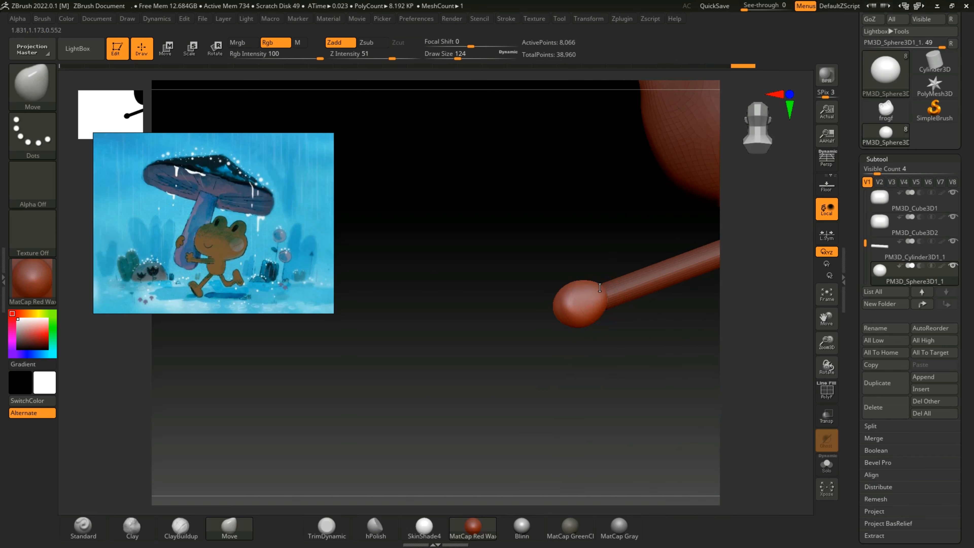
# Step: Pull the underside of the hand into shape near the wrist with the Move brush at draw size 76
pyautogui.moveTo(581, 359); pyautogui.dragTo(600, 296, button='right')
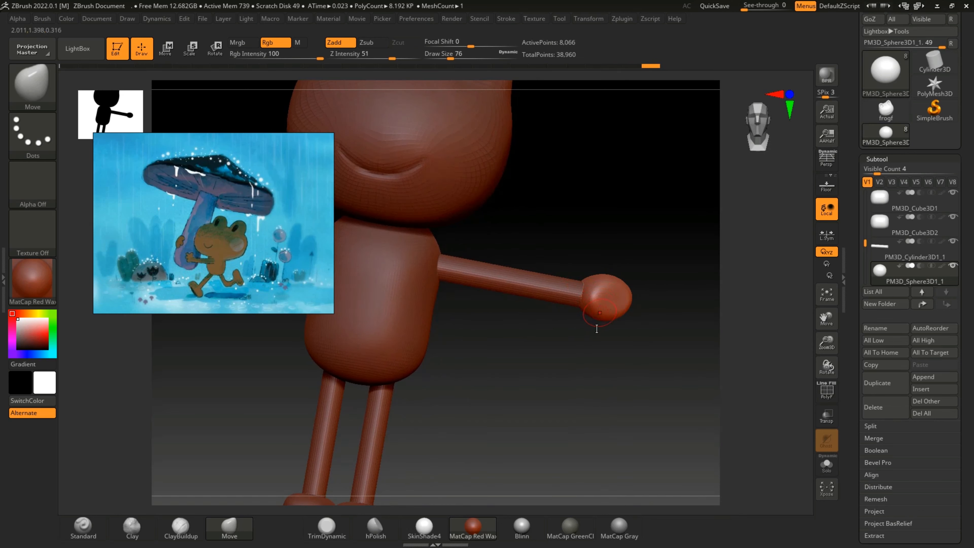
pyautogui.moveTo(597, 329); pyautogui.dragTo(594, 298, button='right')
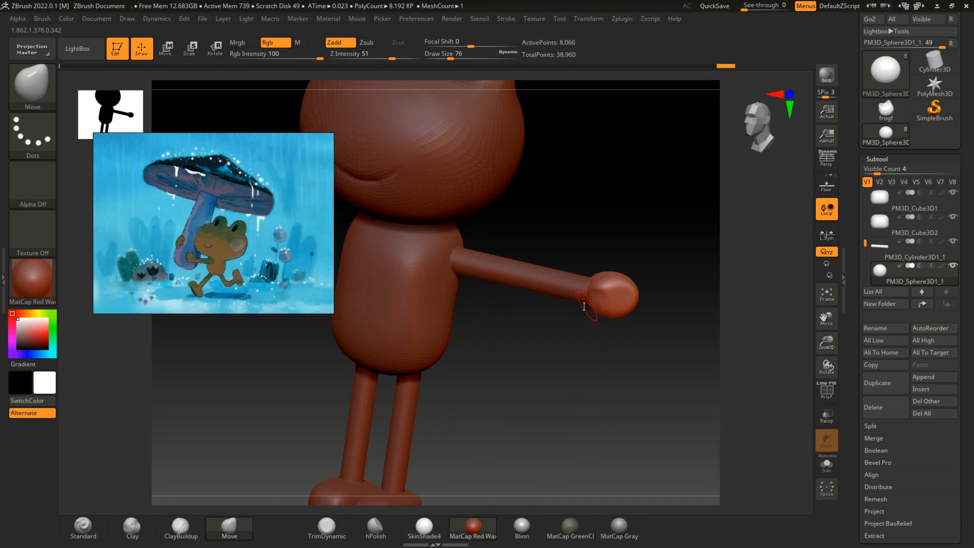
pyautogui.press('ctrl')
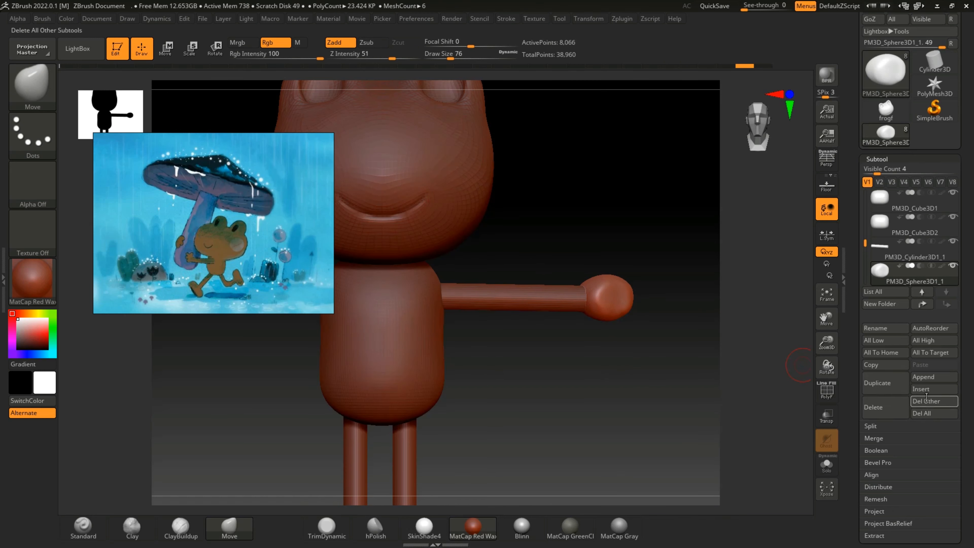
# Step: Insert a cylinder as a new subtool and scale it down to roughly finger size
pyautogui.click(920, 393)
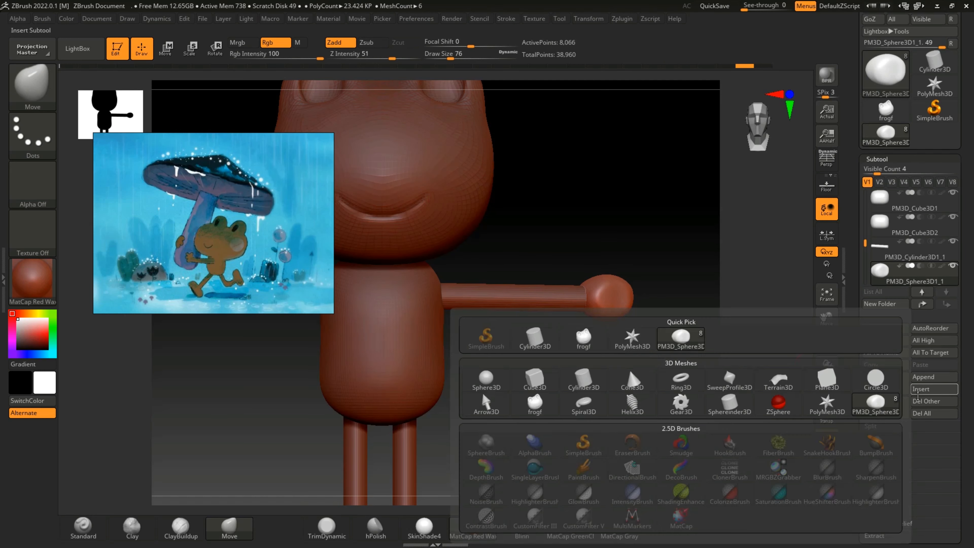
pyautogui.click(535, 338)
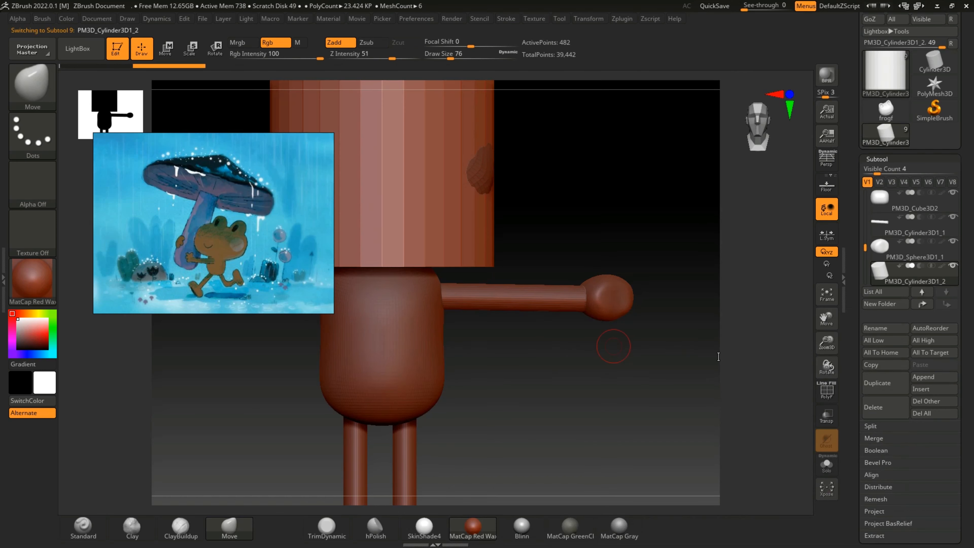
pyautogui.moveTo(825, 336); pyautogui.dragTo(812, 317)
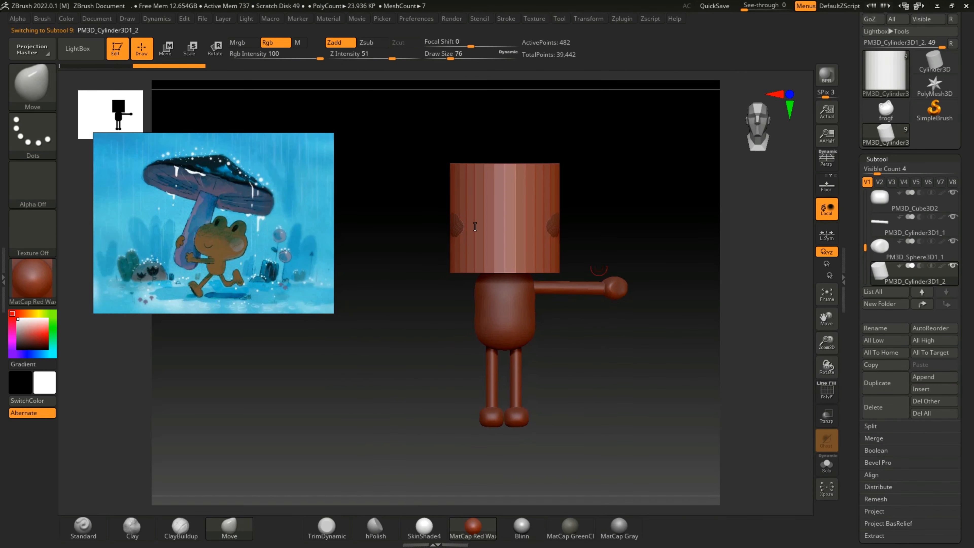
pyautogui.click(175, 52)
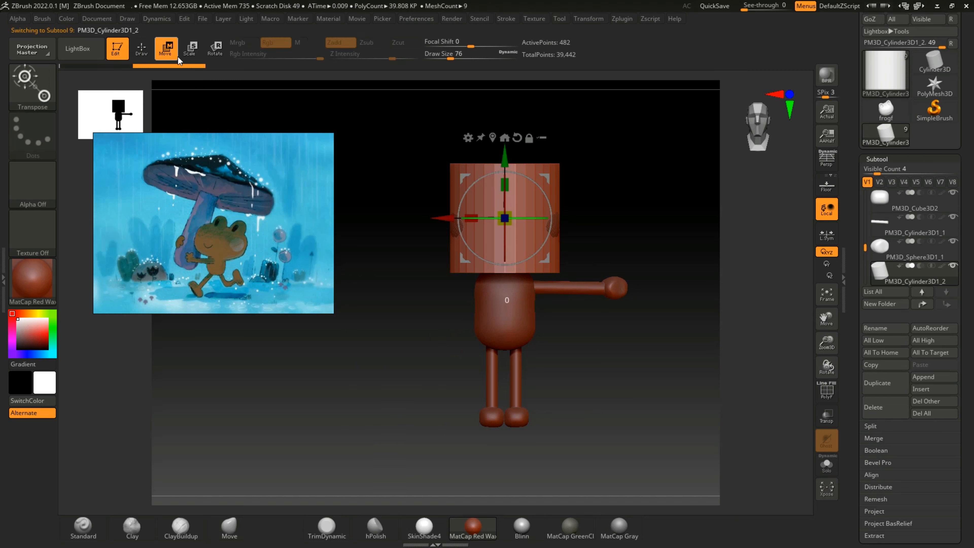
pyautogui.moveTo(504, 204)
pyautogui.mouseDown()
pyautogui.moveTo(458, 204)
pyautogui.moveTo(468, 216)
pyautogui.mouseUp()
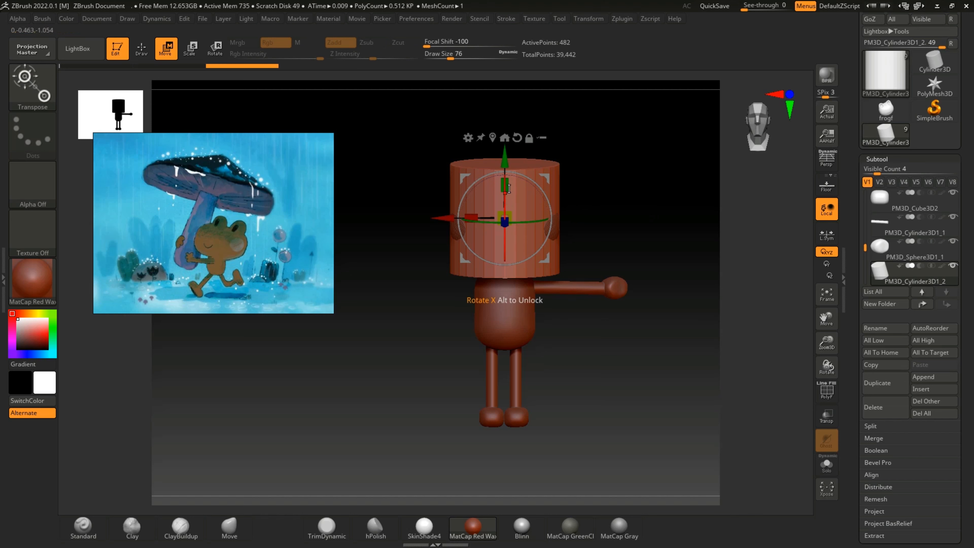
pyautogui.moveTo(500, 193); pyautogui.dragTo(492, 239)
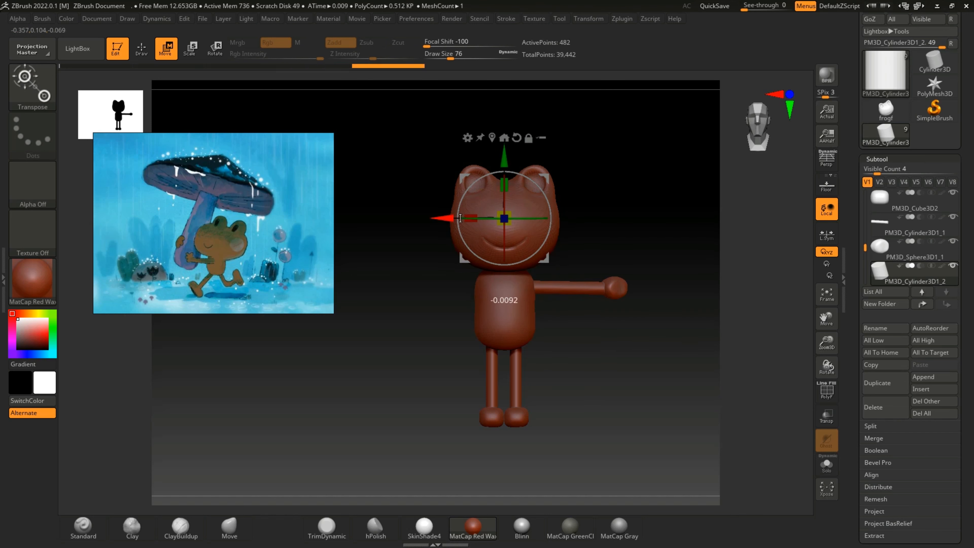
# Step: Move the small cylinder out above the hand and refine its thickness and proportions to suit a finger
pyautogui.moveTo(444, 219); pyautogui.dragTo(546, 238)
pyautogui.moveTo(607, 219); pyautogui.dragTo(612, 228)
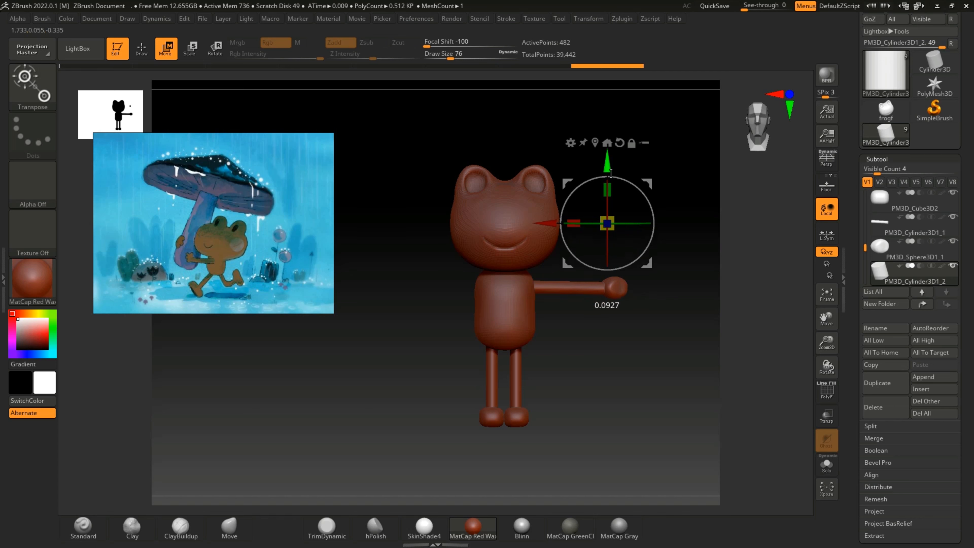
pyautogui.moveTo(605, 183); pyautogui.dragTo(605, 219)
pyautogui.moveTo(826, 343); pyautogui.dragTo(826, 326)
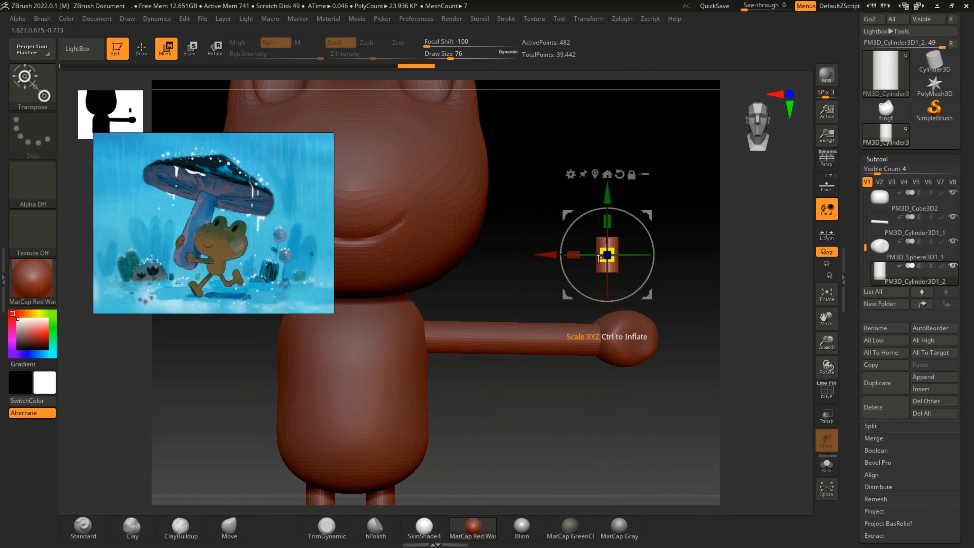
pyautogui.moveTo(602, 255); pyautogui.dragTo(613, 267)
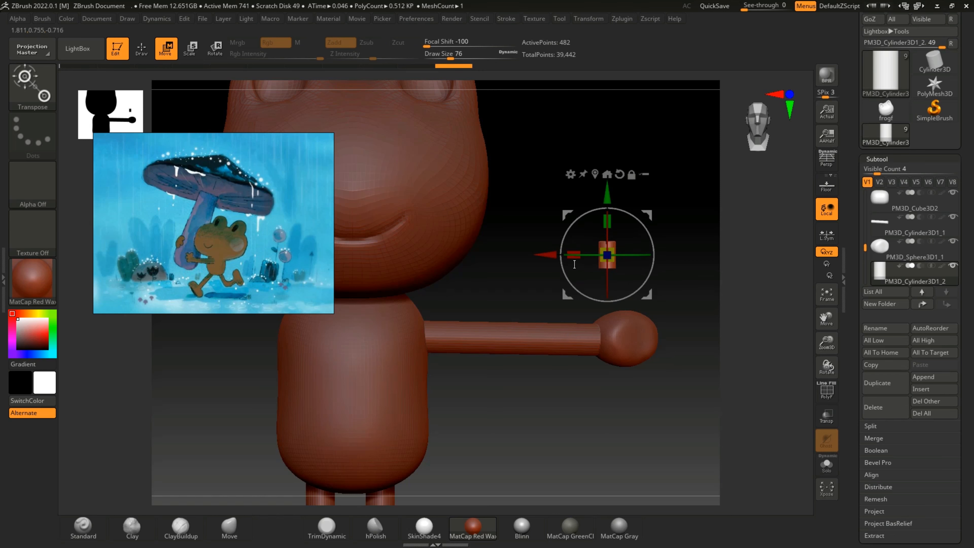
pyautogui.moveTo(572, 224); pyautogui.dragTo(606, 281)
# Step: Shift the finger cylinder in depth onto the hand sphere and tilt it outward as the first finger
pyautogui.moveTo(613, 387); pyautogui.dragTo(566, 399)
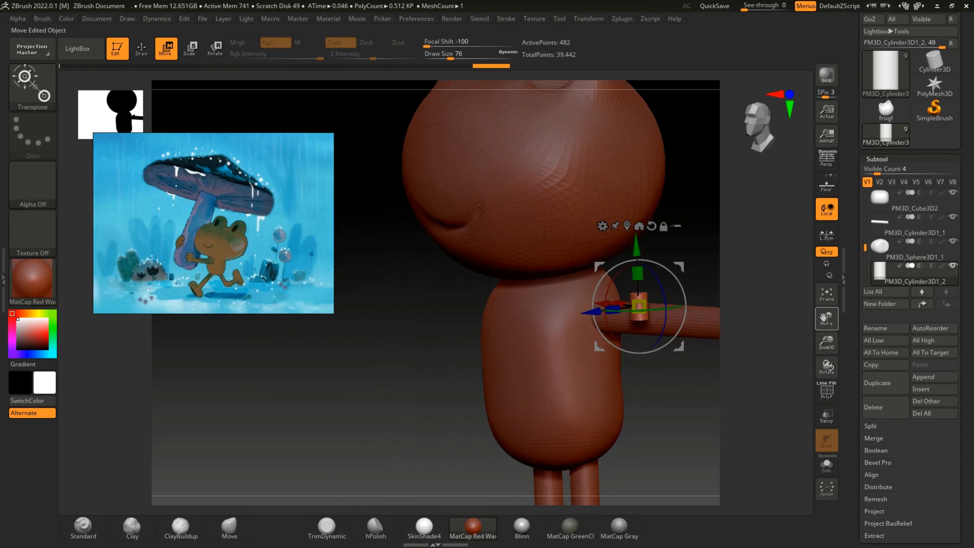
pyautogui.moveTo(701, 349); pyautogui.dragTo(442, 426)
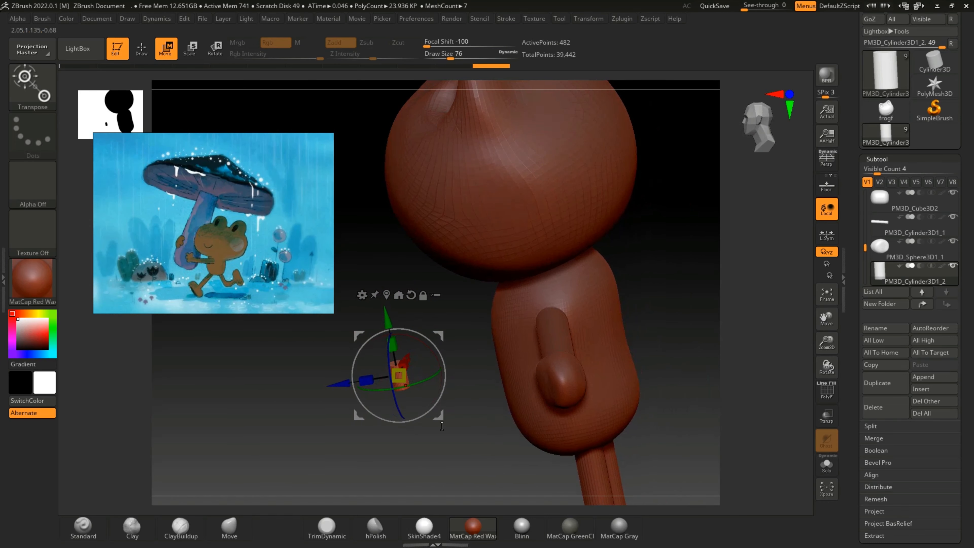
pyautogui.moveTo(329, 385); pyautogui.dragTo(490, 399)
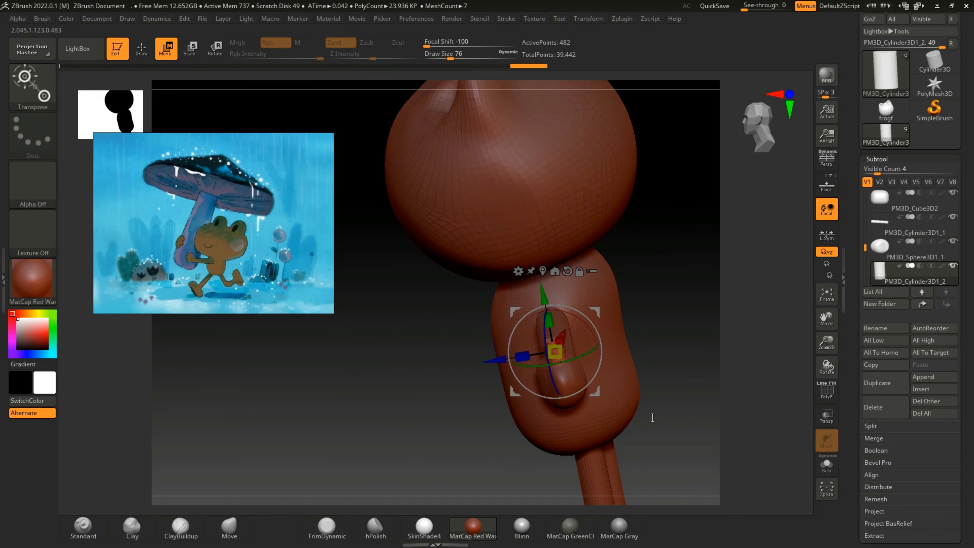
pyautogui.moveTo(653, 416); pyautogui.dragTo(677, 374)
pyautogui.moveTo(592, 322); pyautogui.dragTo(604, 342)
pyautogui.moveTo(594, 392); pyautogui.dragTo(592, 392)
pyautogui.moveTo(567, 321); pyautogui.dragTo(567, 321)
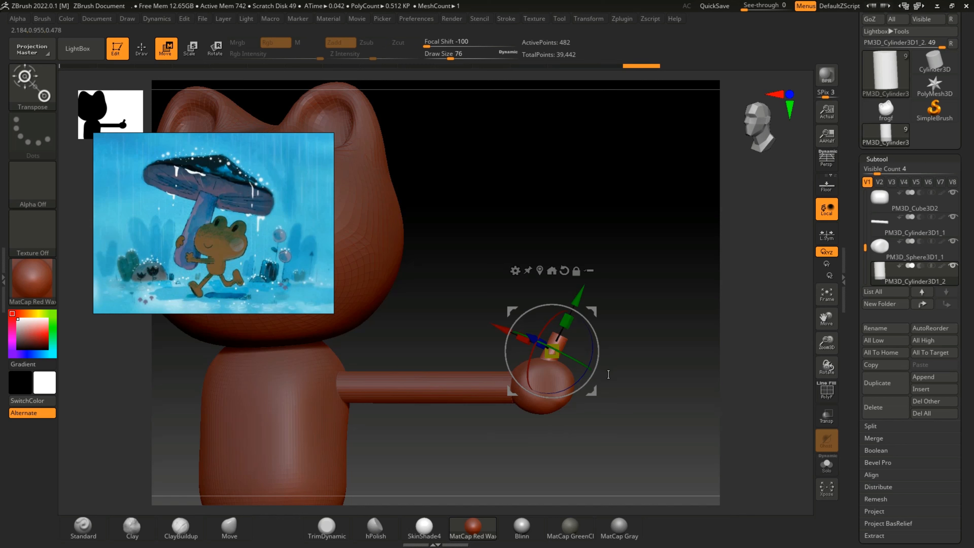
# Step: Duplicate the first finger and place the copy beside it on the hand, rotated further outward
pyautogui.click(878, 383)
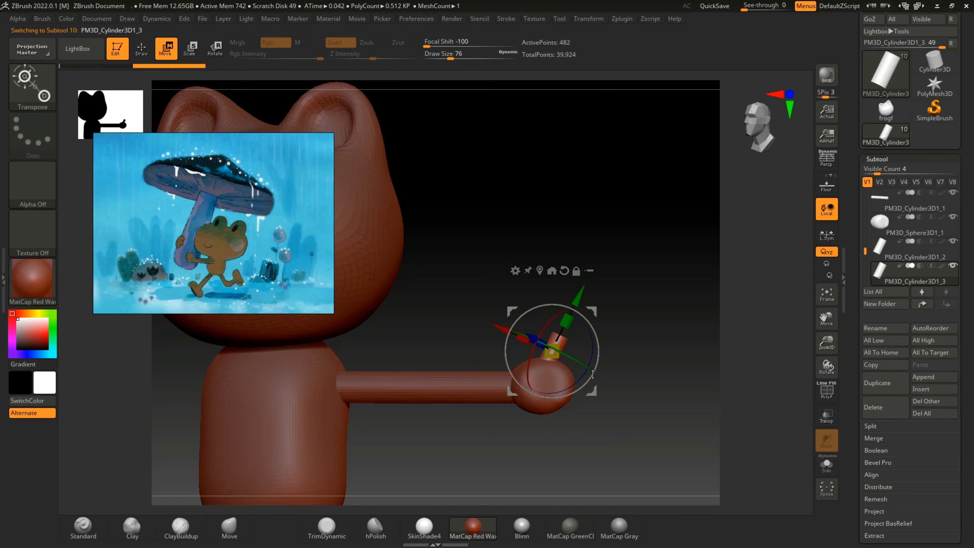
pyautogui.moveTo(592, 390); pyautogui.dragTo(611, 409)
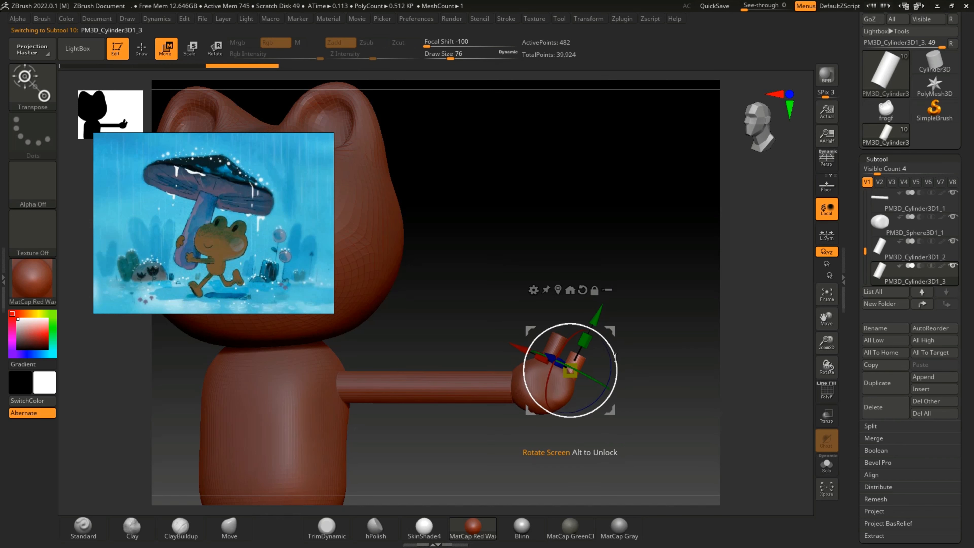
pyautogui.moveTo(627, 348); pyautogui.dragTo(632, 370)
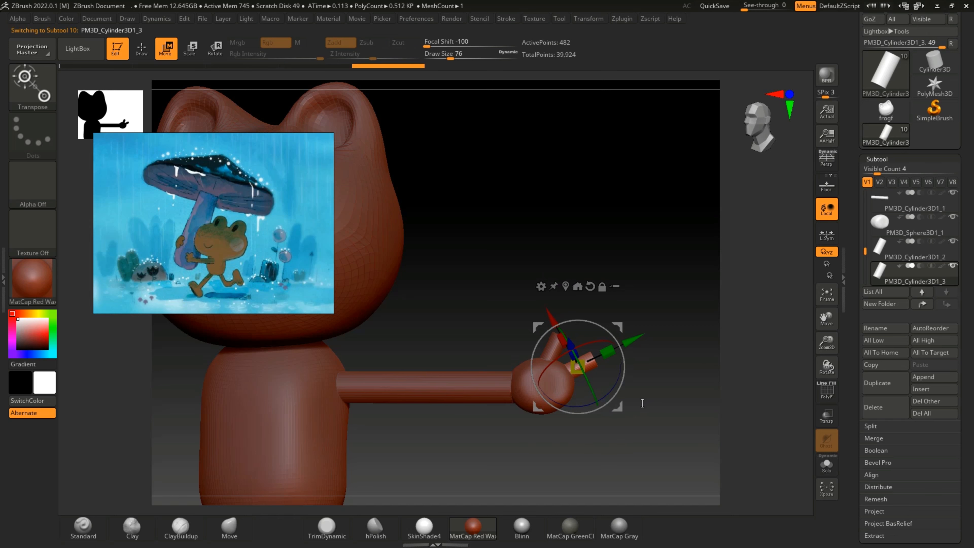
pyautogui.moveTo(615, 407); pyautogui.dragTo(601, 361)
pyautogui.moveTo(518, 347); pyautogui.dragTo(513, 345)
pyautogui.moveTo(470, 422); pyautogui.dragTo(532, 410)
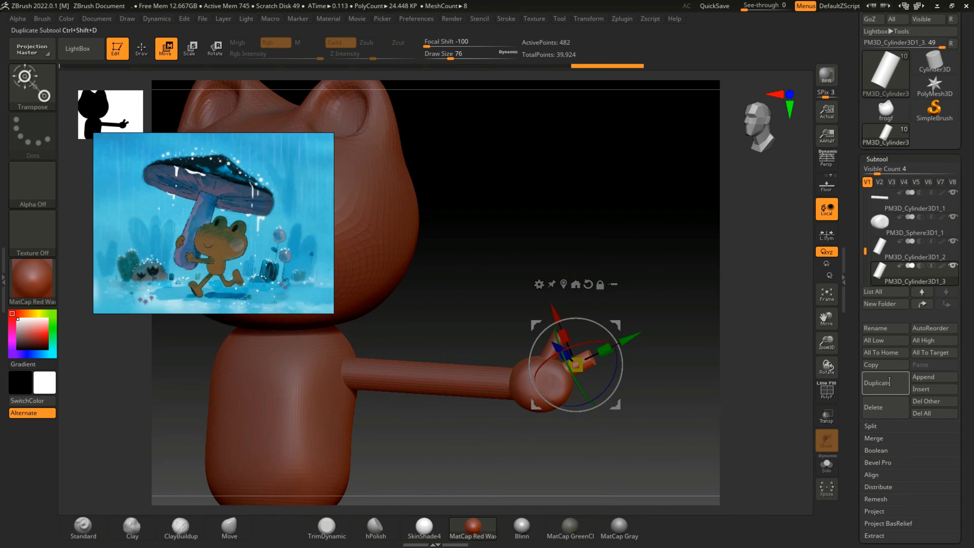
# Step: Duplicate the second finger, then position and rotate the copy as the third finger of the hand
pyautogui.click(880, 389)
pyautogui.moveTo(550, 309); pyautogui.dragTo(559, 321)
pyautogui.moveTo(625, 385); pyautogui.dragTo(602, 386)
pyautogui.moveTo(527, 360); pyautogui.dragTo(535, 363)
pyautogui.moveTo(667, 423); pyautogui.dragTo(675, 381)
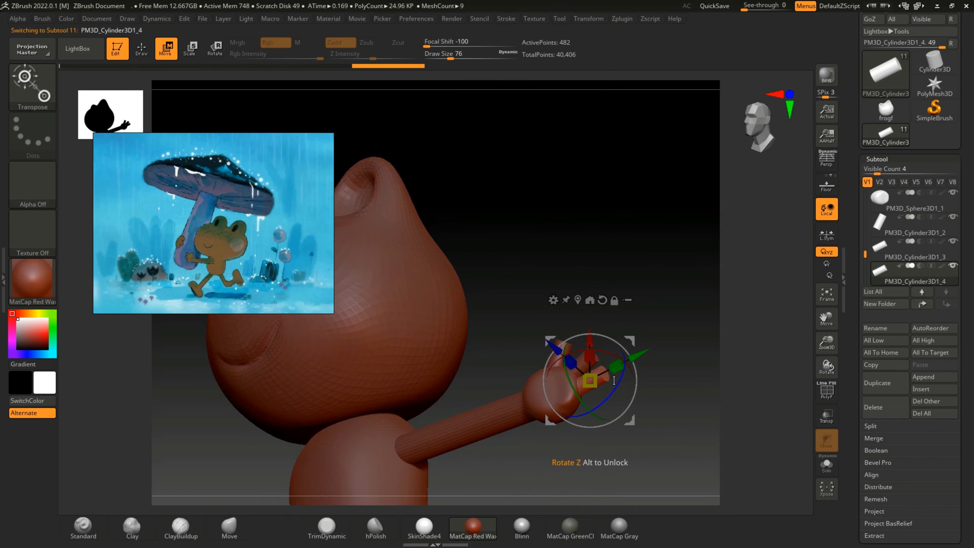
pyautogui.moveTo(612, 390); pyautogui.dragTo(611, 392)
pyautogui.moveTo(592, 327); pyautogui.dragTo(589, 331)
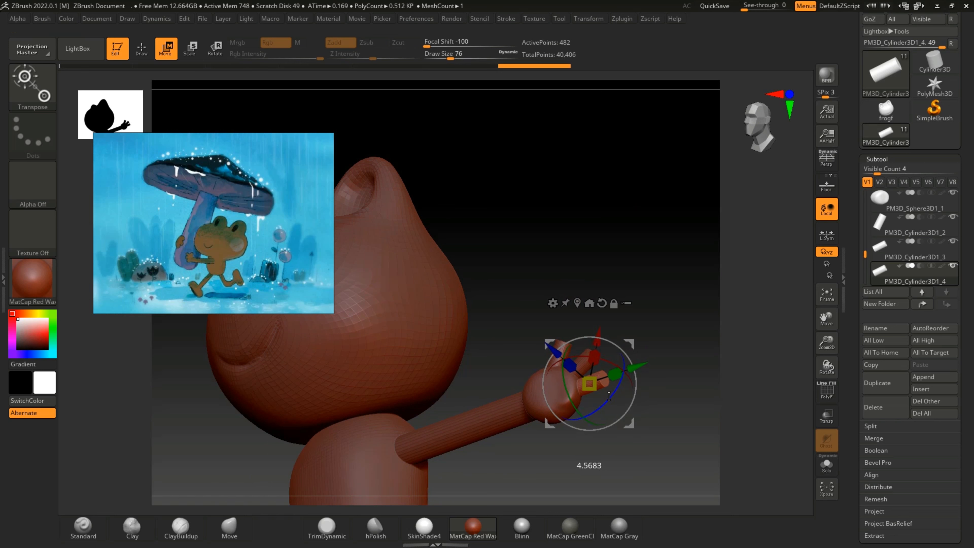
pyautogui.moveTo(610, 397); pyautogui.dragTo(609, 398)
pyautogui.moveTo(614, 444); pyautogui.dragTo(630, 436)
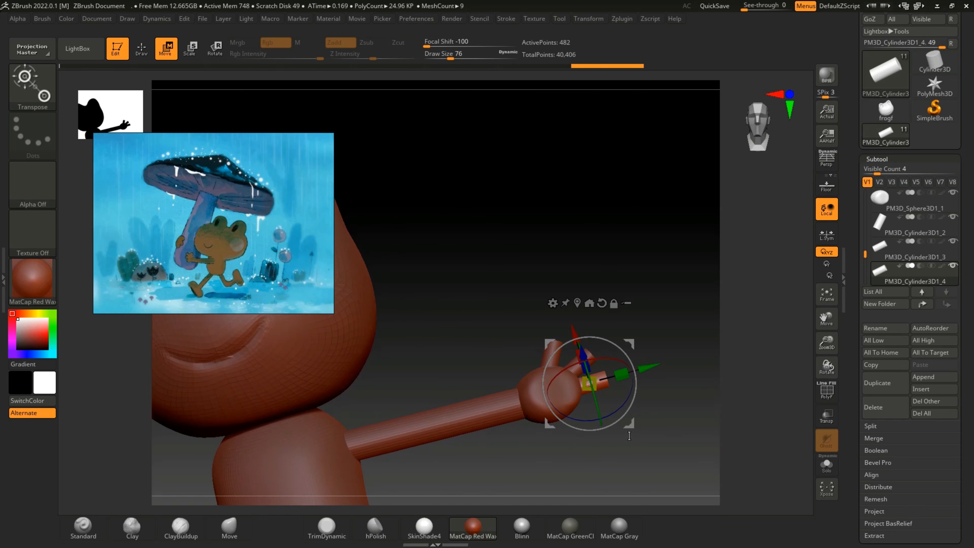
# Step: Duplicate the third finger and angle the copy downward as the fourth finger, adjusting its fit from several views
pyautogui.click(878, 383)
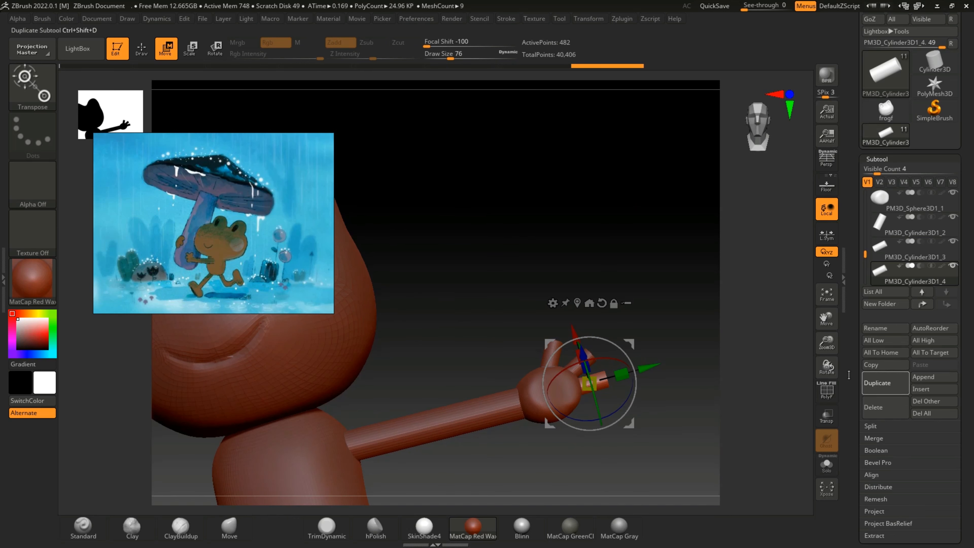
pyautogui.moveTo(573, 342); pyautogui.dragTo(575, 346)
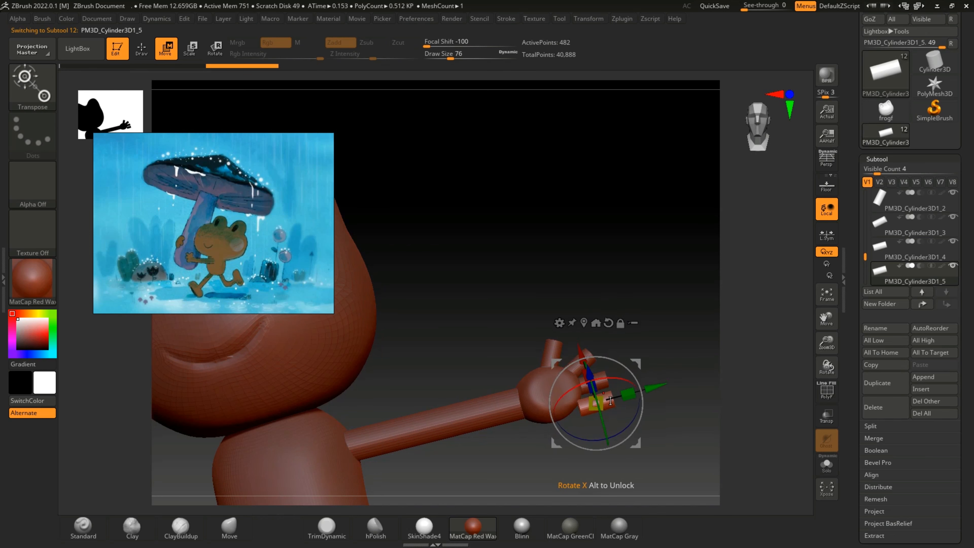
pyautogui.moveTo(621, 434); pyautogui.dragTo(621, 432)
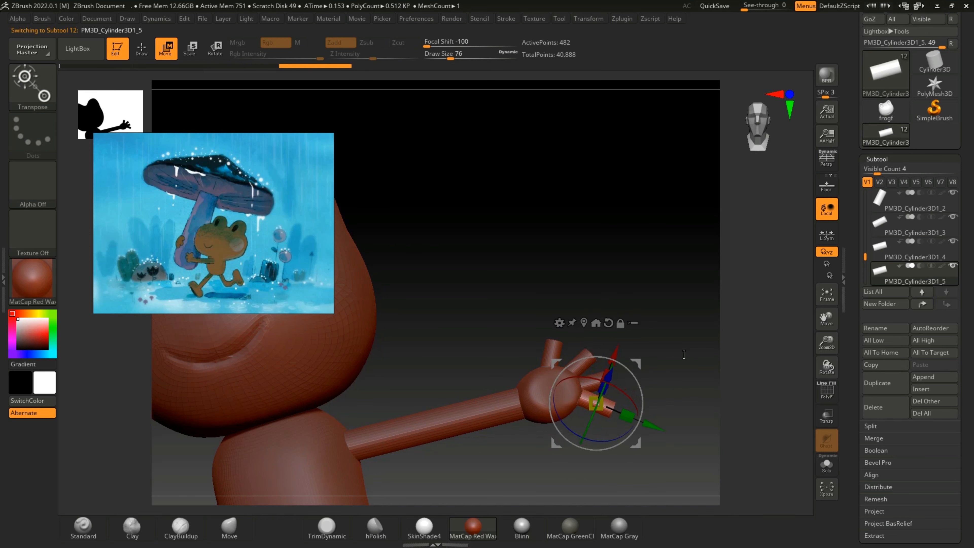
pyautogui.moveTo(682, 352); pyautogui.dragTo(587, 358)
pyautogui.moveTo(545, 387); pyautogui.dragTo(553, 389)
pyautogui.moveTo(476, 426); pyautogui.dragTo(652, 436)
pyautogui.moveTo(637, 355); pyautogui.dragTo(634, 359)
pyautogui.moveTo(683, 369); pyautogui.dragTo(565, 378)
pyautogui.moveTo(635, 357); pyautogui.dragTo(637, 354)
pyautogui.moveTo(704, 389); pyautogui.dragTo(673, 339)
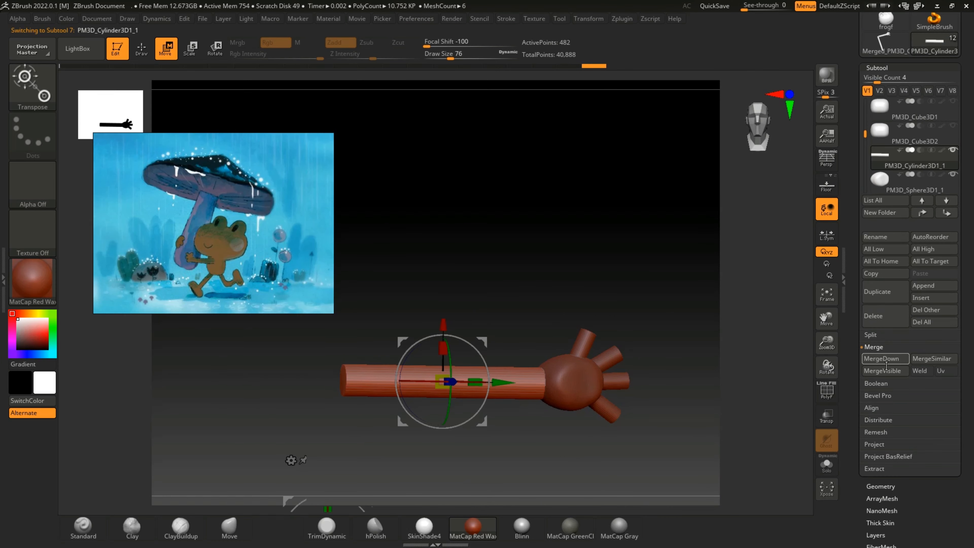
# Step: Merge the visible arm, hand and finger subtools into one mesh and insert that merged mesh as a subtool
pyautogui.click(886, 370)
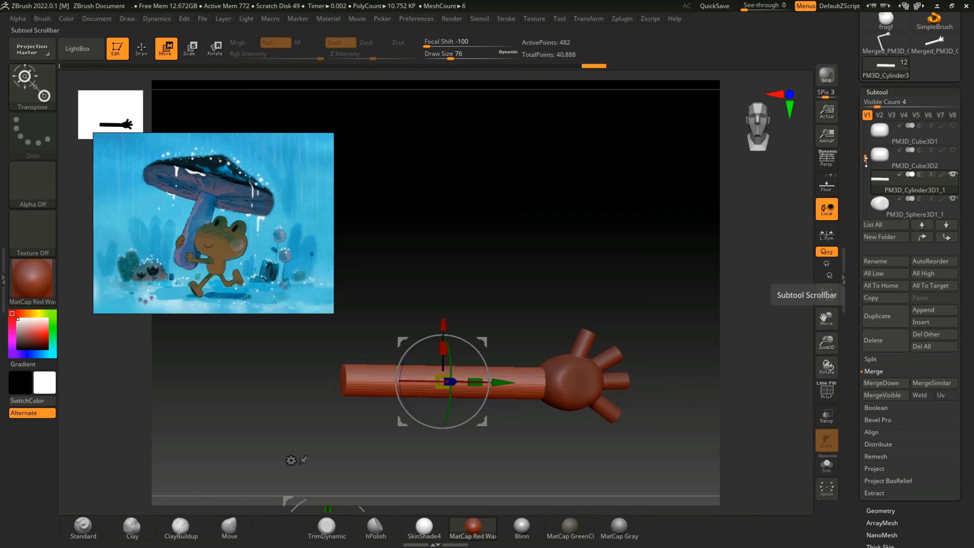
pyautogui.moveTo(866, 160); pyautogui.dragTo(871, 209)
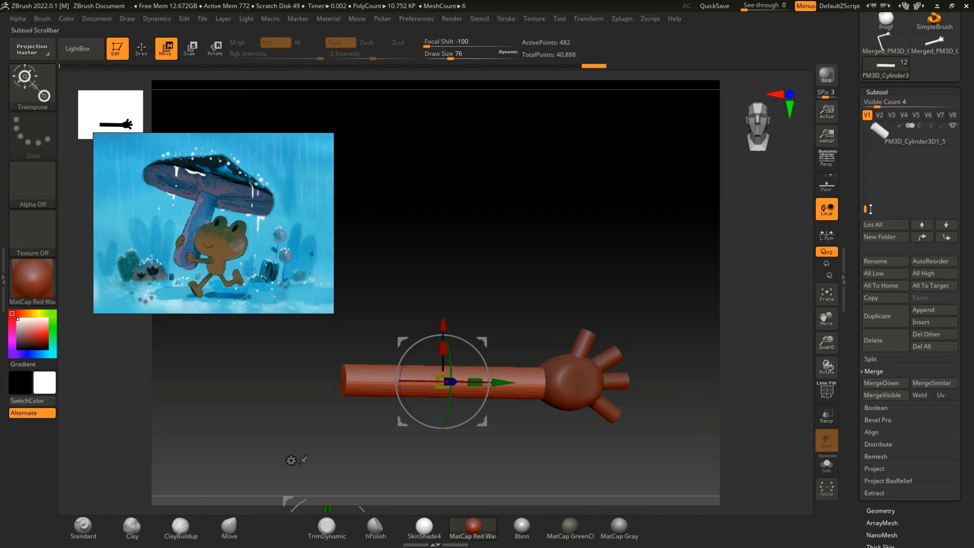
pyautogui.click(934, 322)
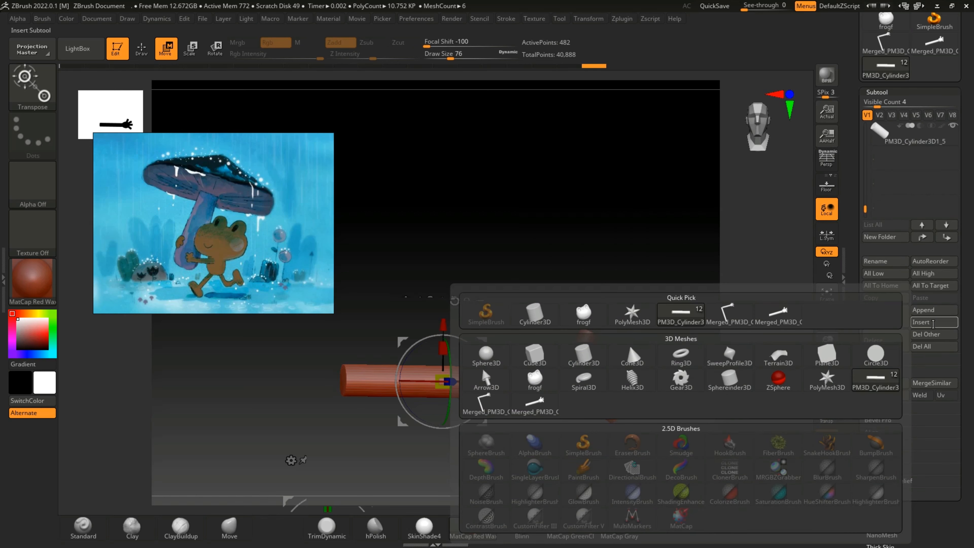
pyautogui.click(780, 322)
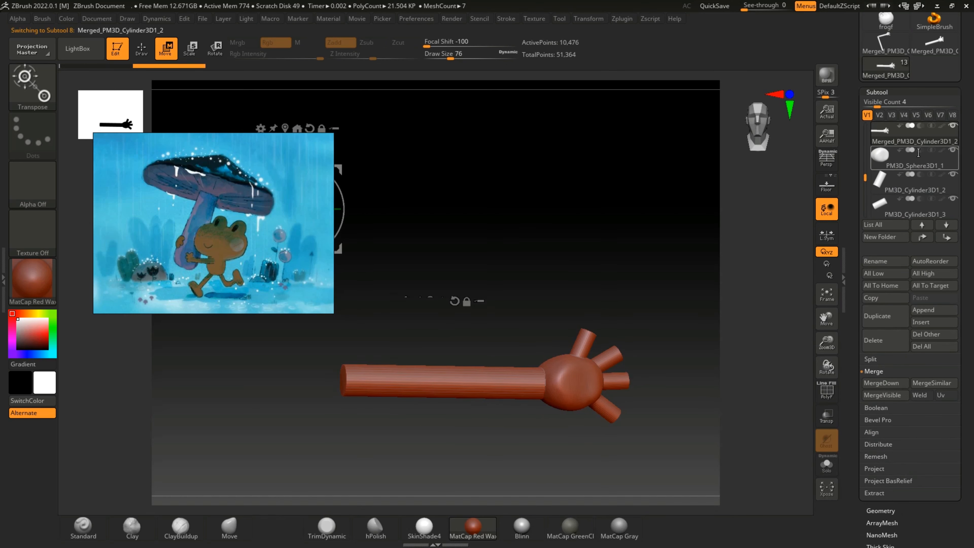
# Step: Delete the separate hand sphere PM3D_Sphere3D1_1 and the finger subtools PM3D_Cylinder3D1_2 and PM3D_Cylinder3D1_3, confirming each deletion
pyautogui.moveTo(912, 163)
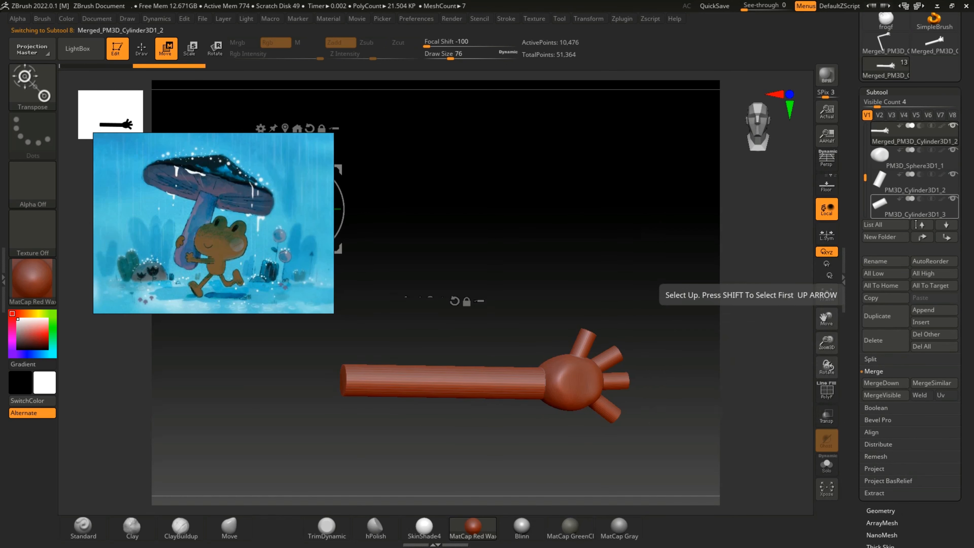
pyautogui.click(894, 164)
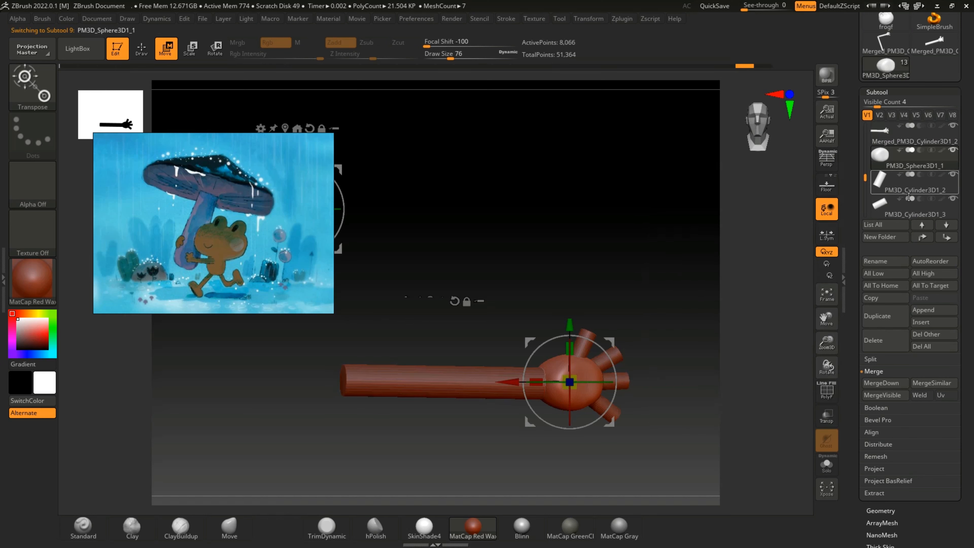
pyautogui.click(888, 341)
pyautogui.click(795, 364)
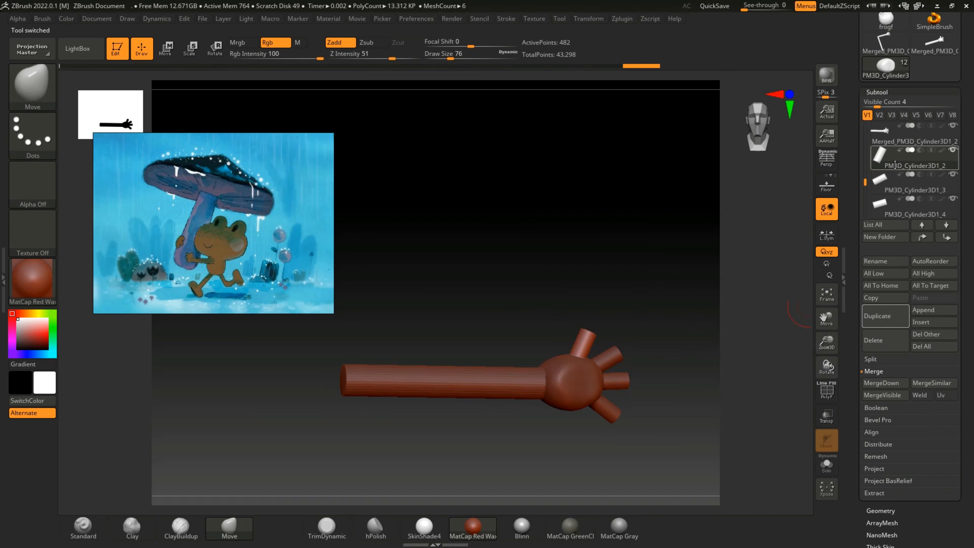
pyautogui.click(885, 341)
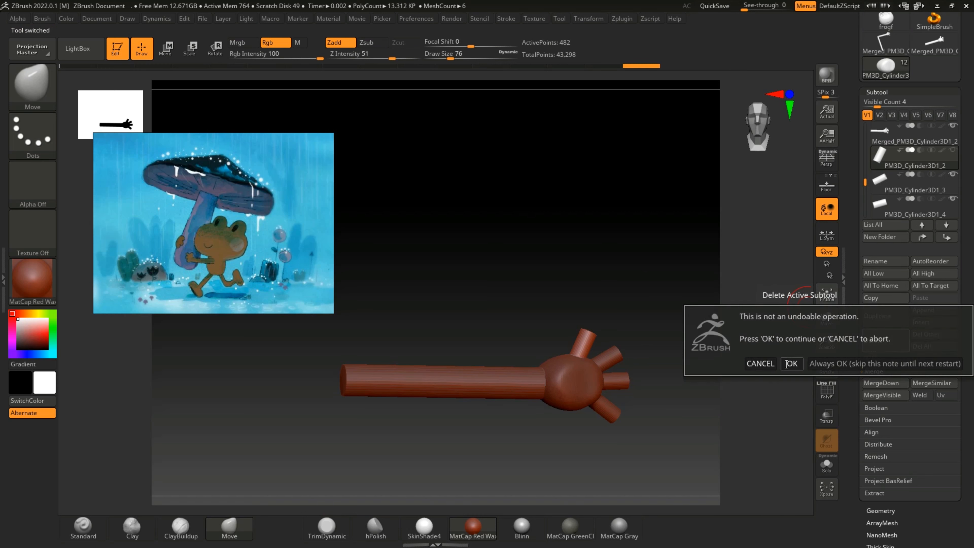
pyautogui.click(791, 364)
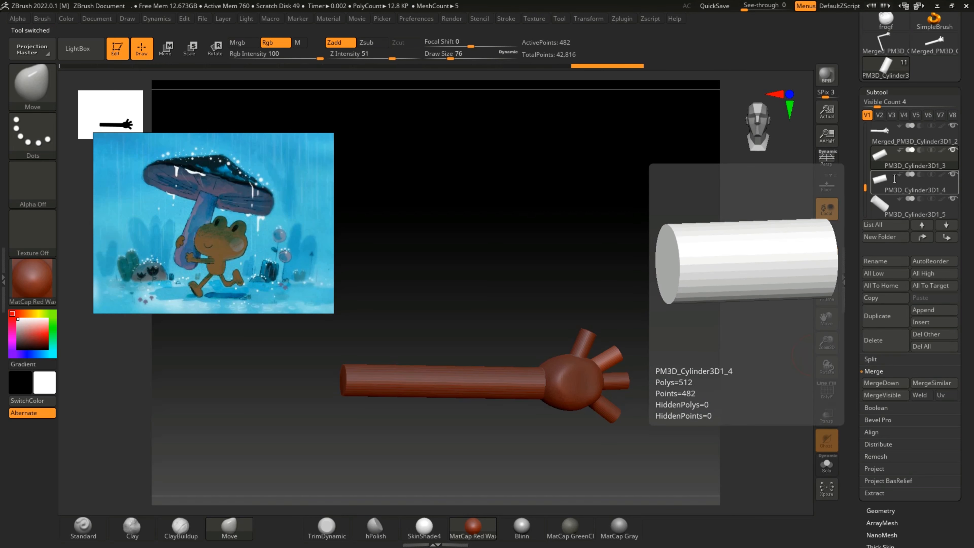
pyautogui.click(875, 345)
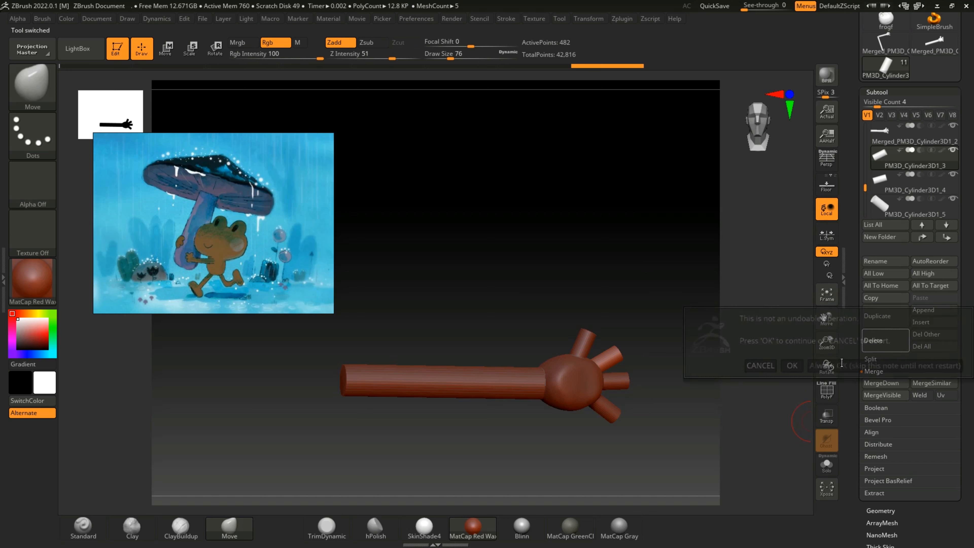
pyautogui.click(790, 364)
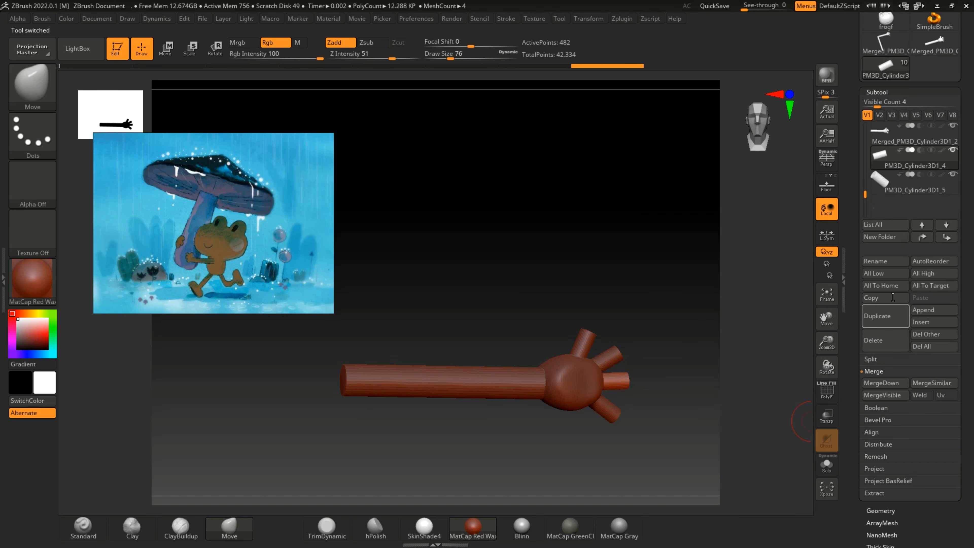
# Step: Delete the leftover finger subtools PM3D_Cylinder3D1_4 and PM3D_Cylinder3D1_5, confirming each deletion
pyautogui.click(886, 340)
pyautogui.click(793, 362)
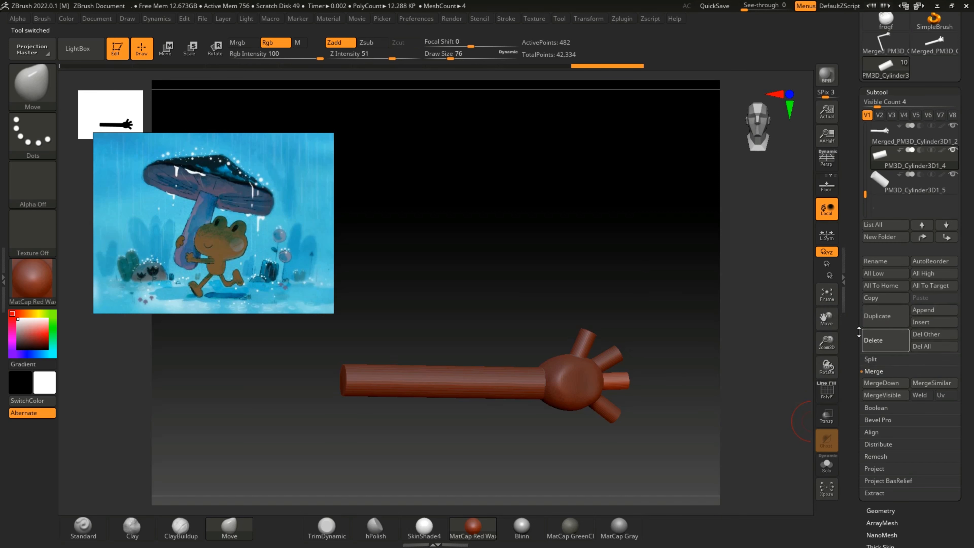
pyautogui.click(883, 339)
pyautogui.click(791, 361)
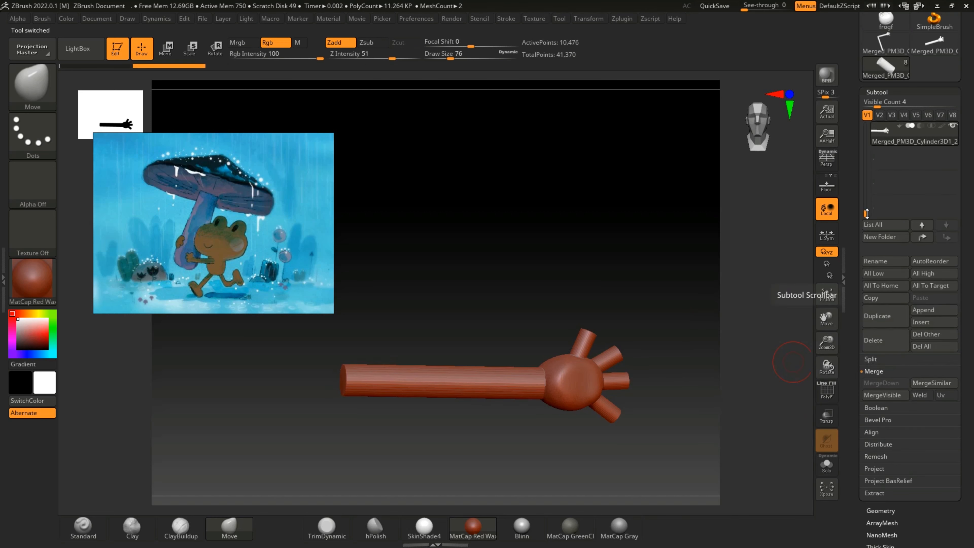
# Step: Unhide the leg cylinders PM3D_Cylinder3D2 and PM3D_Cylinder3D1, along with the frog's body and its head PM3D_frogf1
pyautogui.moveTo(867, 214); pyautogui.dragTo(866, 149)
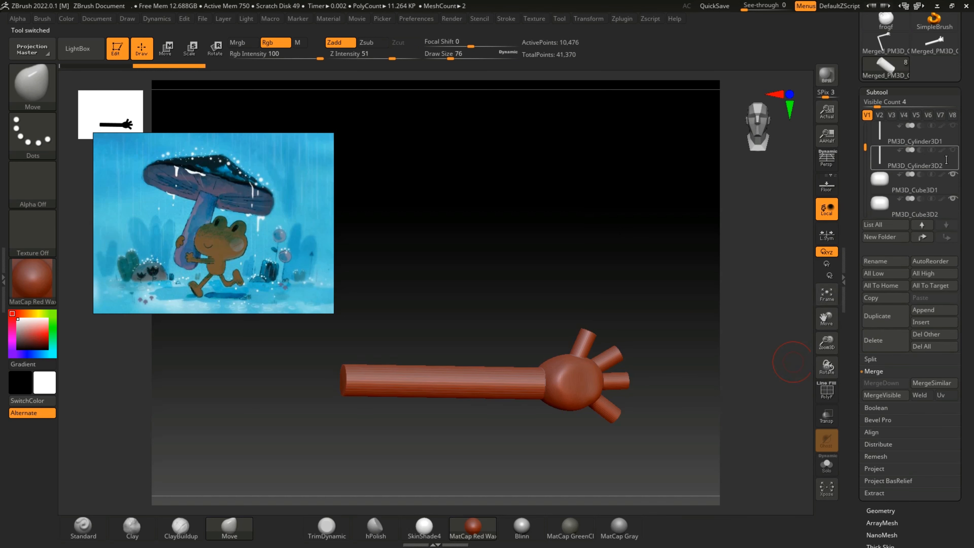
pyautogui.click(952, 150)
pyautogui.click(953, 125)
pyautogui.moveTo(863, 144); pyautogui.dragTo(867, 120)
pyautogui.click(928, 135)
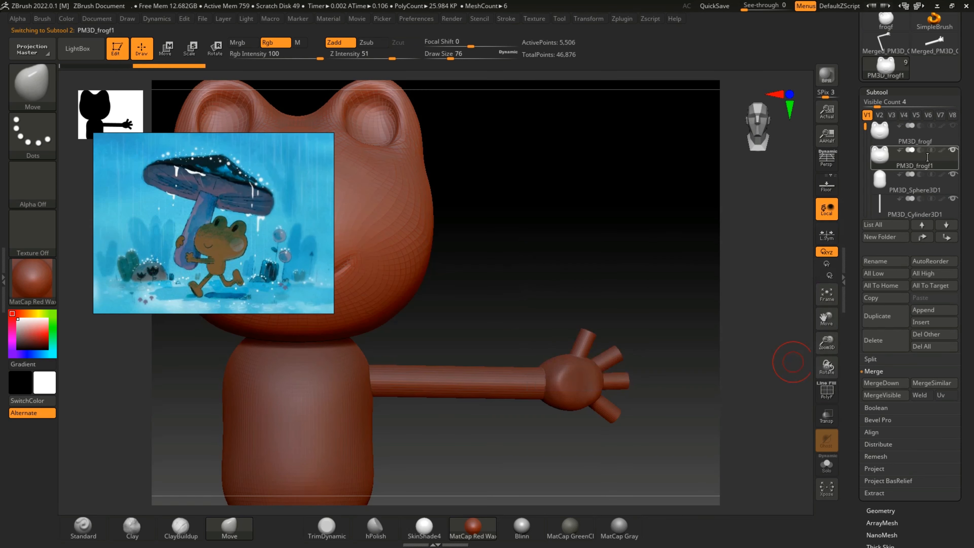
# Step: Mirror the merged arm subtool Merged_PM3D_Cylinder3D1_2 across the X axis, appending the copy as a new subtool
pyautogui.moveTo(864, 130); pyautogui.dragTo(864, 191)
pyautogui.click(882, 181)
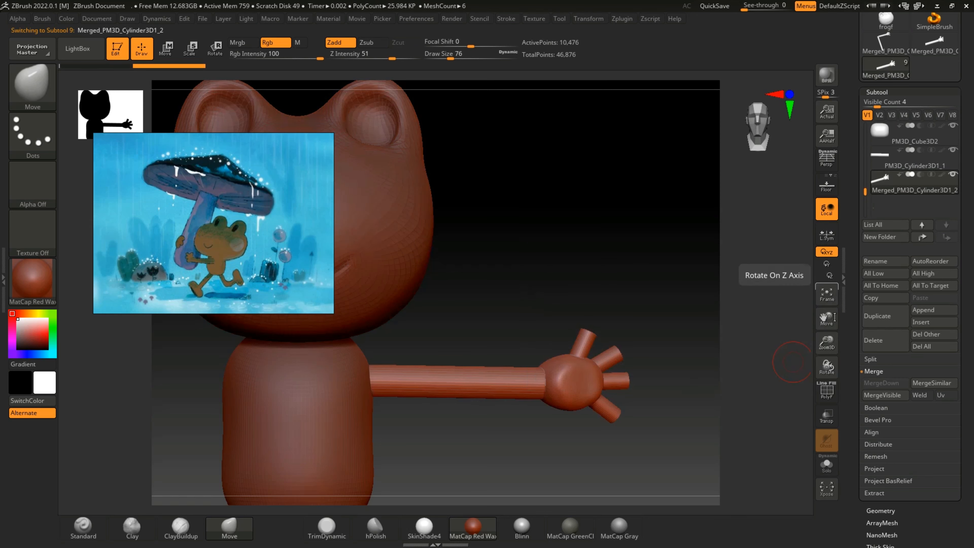
pyautogui.moveTo(831, 344); pyautogui.dragTo(932, 321)
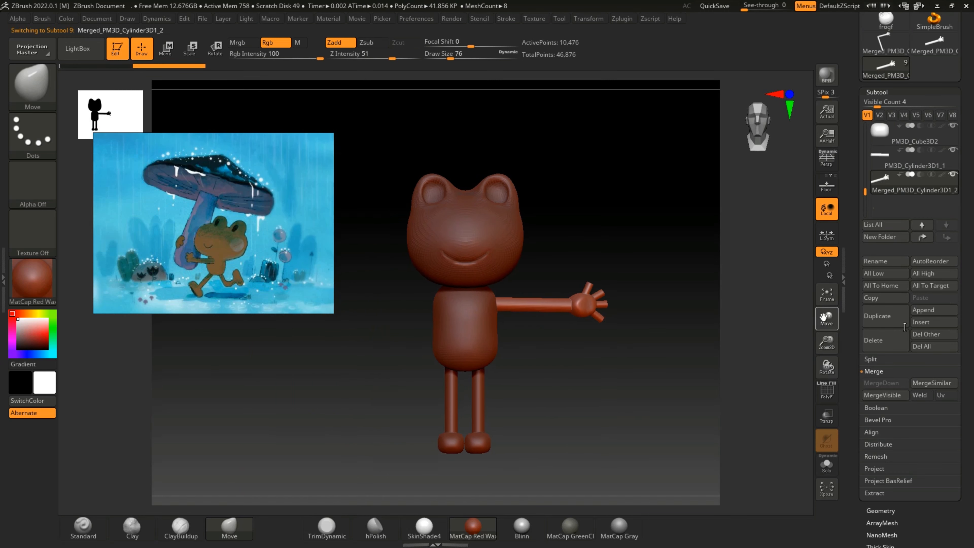
pyautogui.click(622, 19)
pyautogui.click(685, 256)
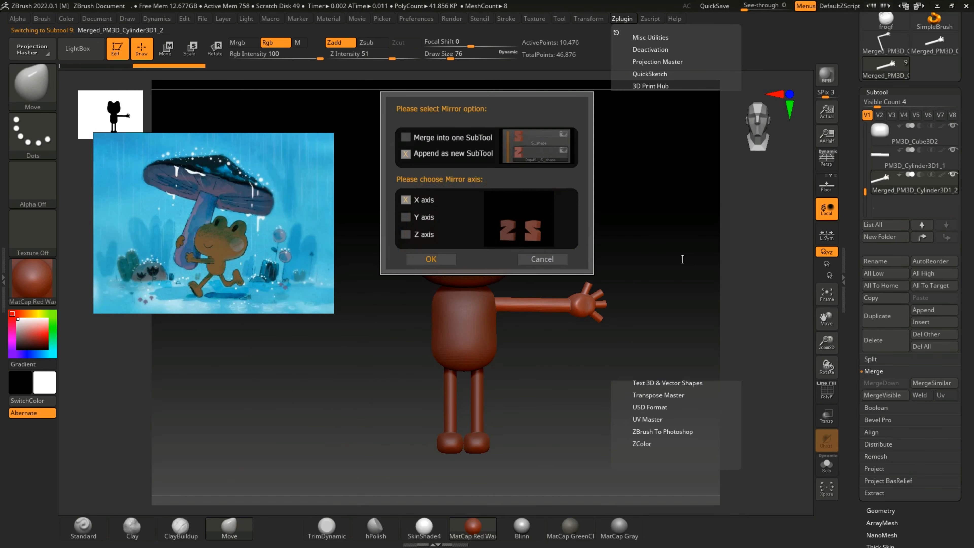
pyautogui.click(430, 259)
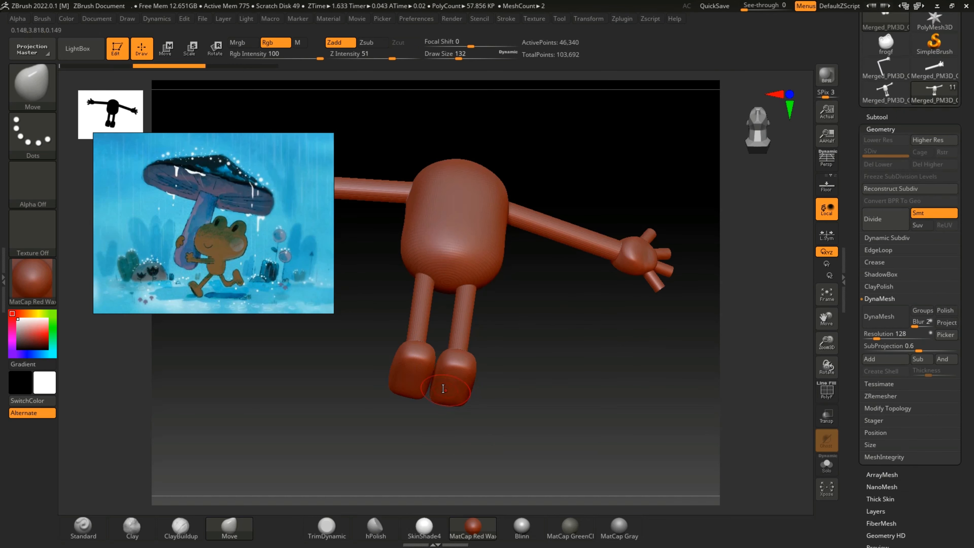
# Step: Enlarge the Move brush to a draw size of 148
pyautogui.press(']')
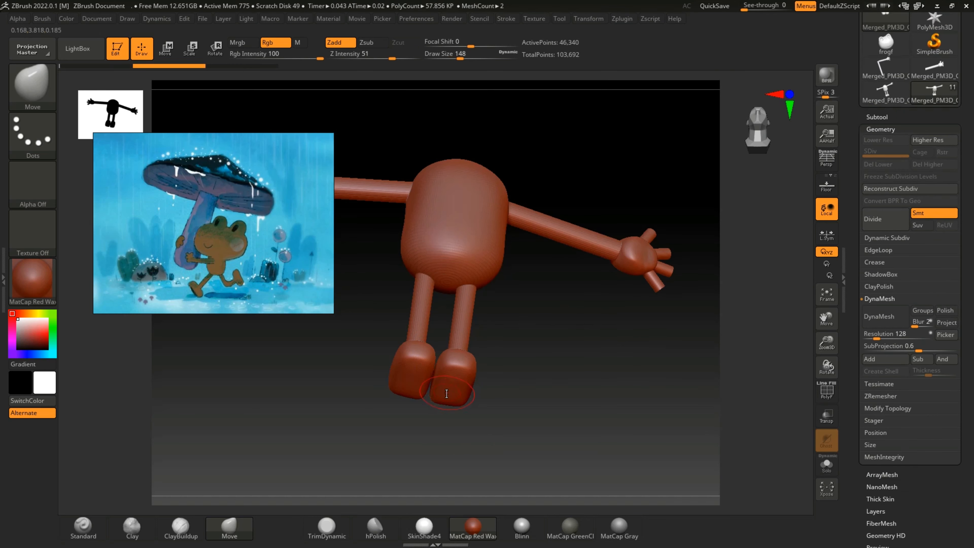
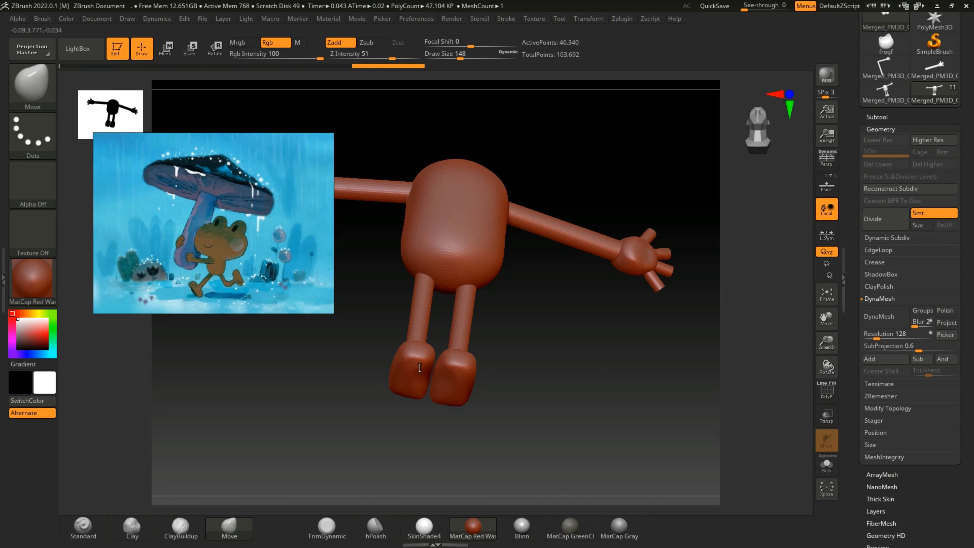
pyautogui.moveTo(526, 368); pyautogui.dragTo(443, 379)
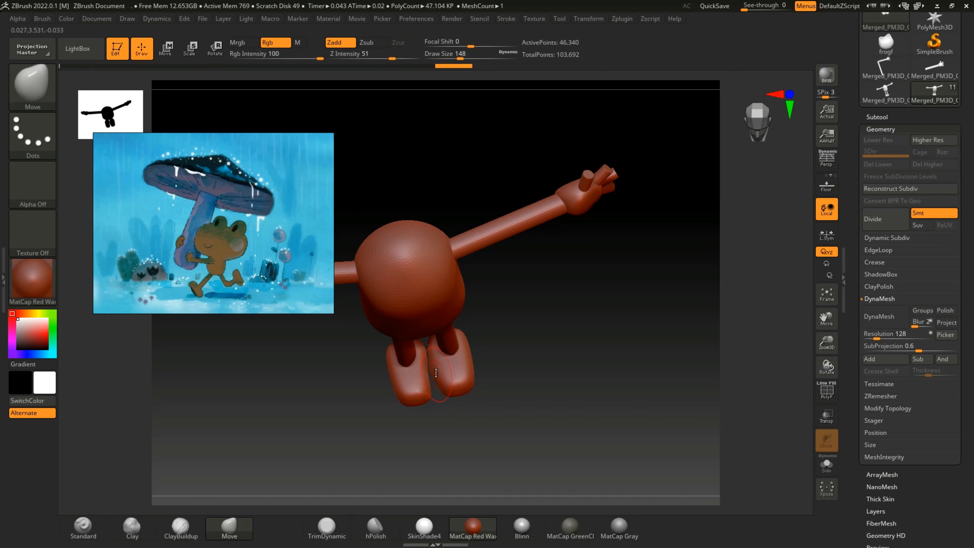
pyautogui.press('ctrl')
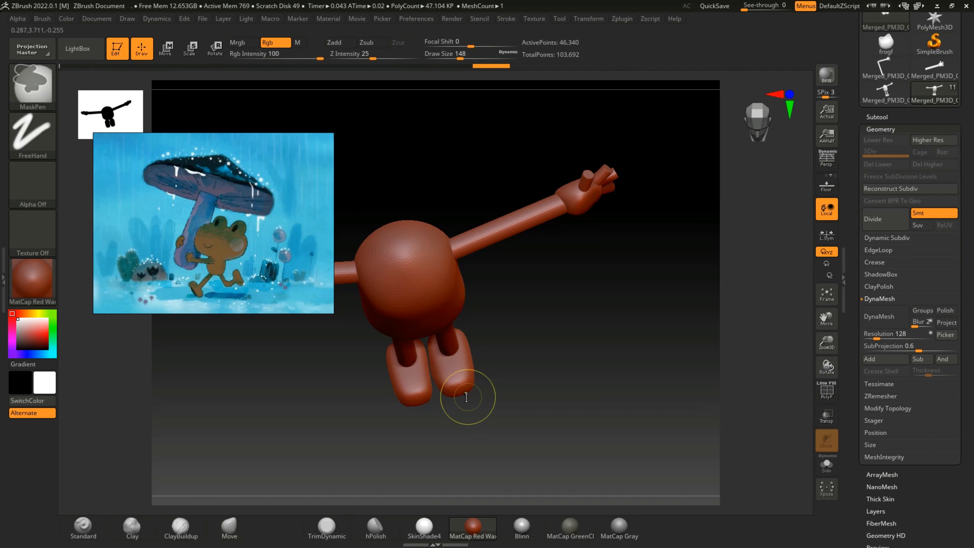
pyautogui.hotkey('ctrl', 'z')
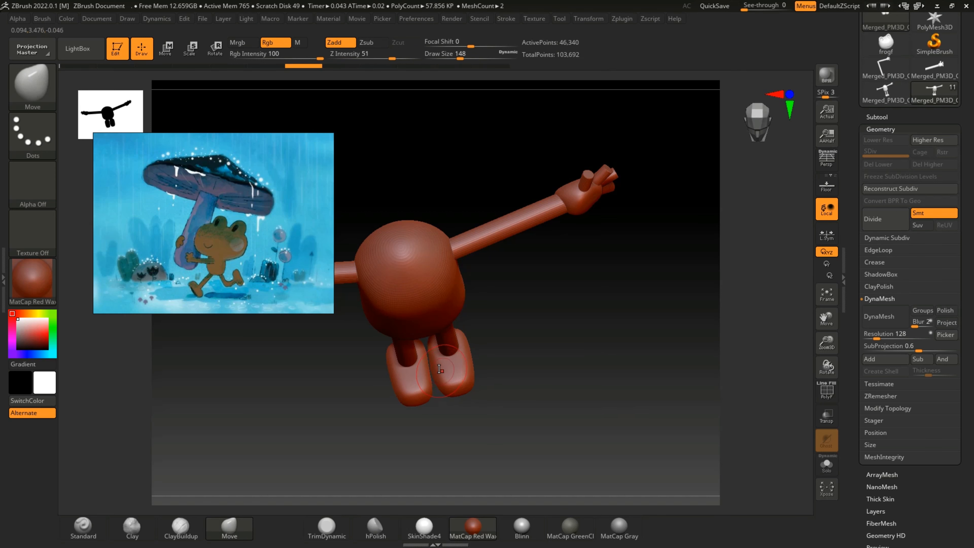
pyautogui.keyDown('ctrl'); pyautogui.moveTo(444, 385); pyautogui.dragTo(444, 373); pyautogui.keyUp('ctrl')
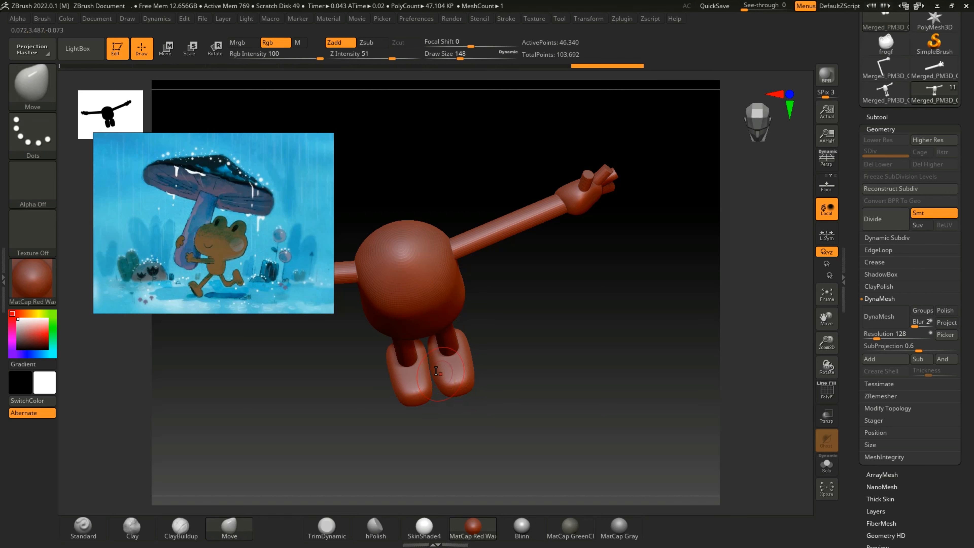
pyautogui.hotkey('ctrl', 'z')
pyautogui.press('ctrl')
pyautogui.hotkey('ctrl', 'z')
pyautogui.hotkey('ctrl', 'z')
pyautogui.hotkey('ctrl', 'z')
pyautogui.hotkey('ctrl', 'z')
pyautogui.hotkey('ctrl', 'z')
pyautogui.hotkey('ctrl', 'z')
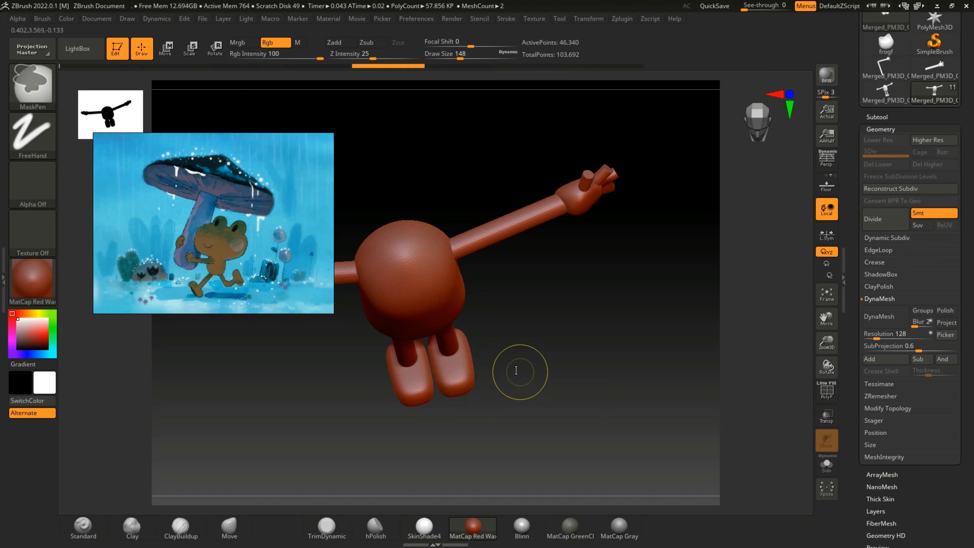
pyautogui.press('ctrl')
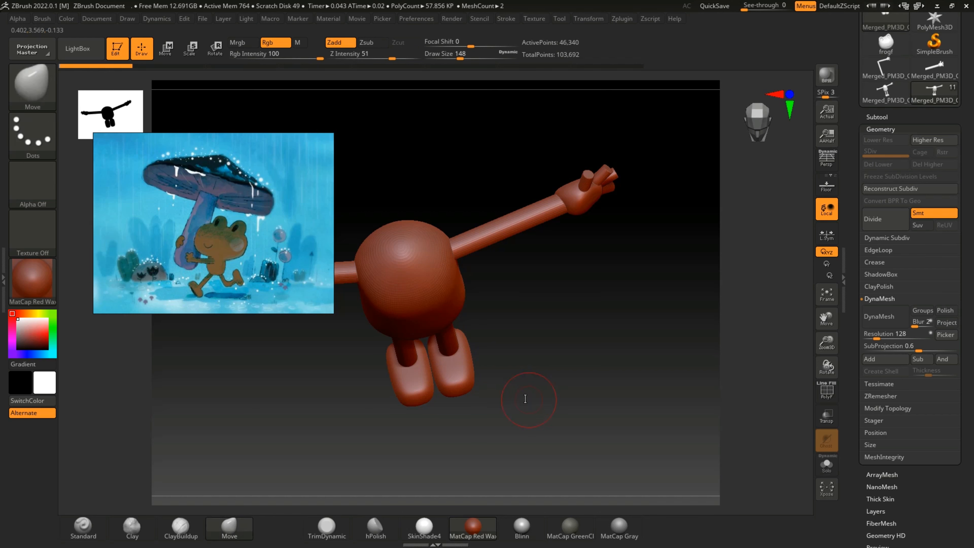
# Step: Delete the merged full-body subtool Merged_PM3D_Cylinder3D1_4
pyautogui.click(878, 116)
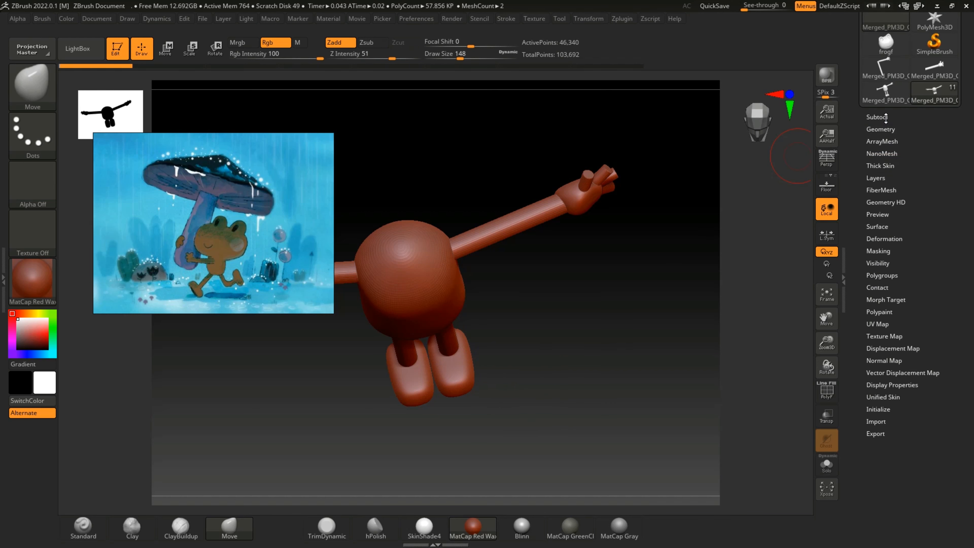
pyautogui.moveTo(912, 210); pyautogui.dragTo(933, 290)
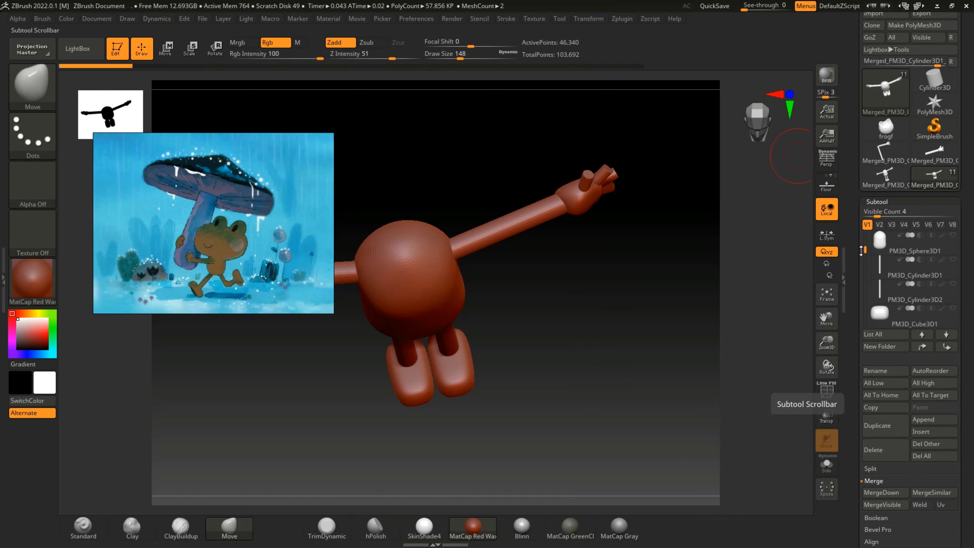
pyautogui.moveTo(863, 252); pyautogui.dragTo(864, 294)
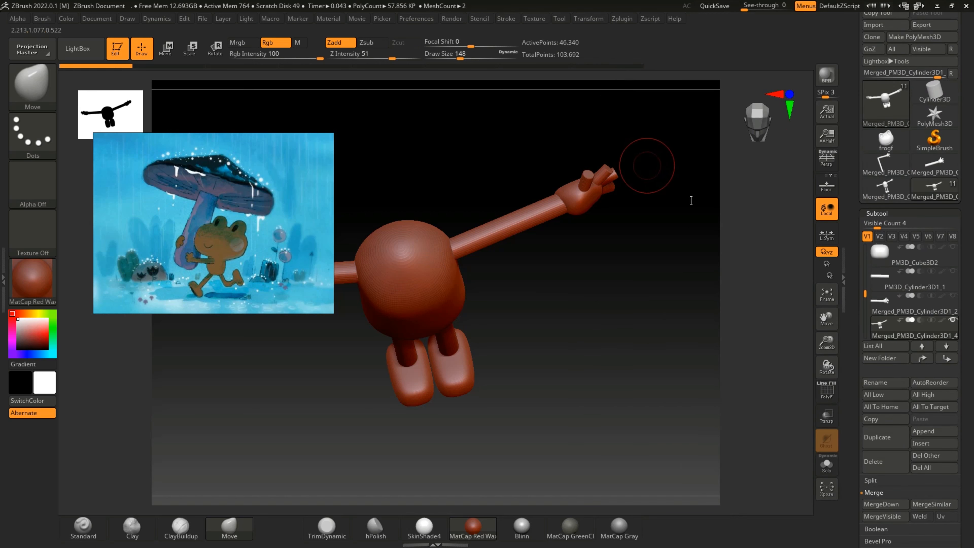
pyautogui.click(884, 461)
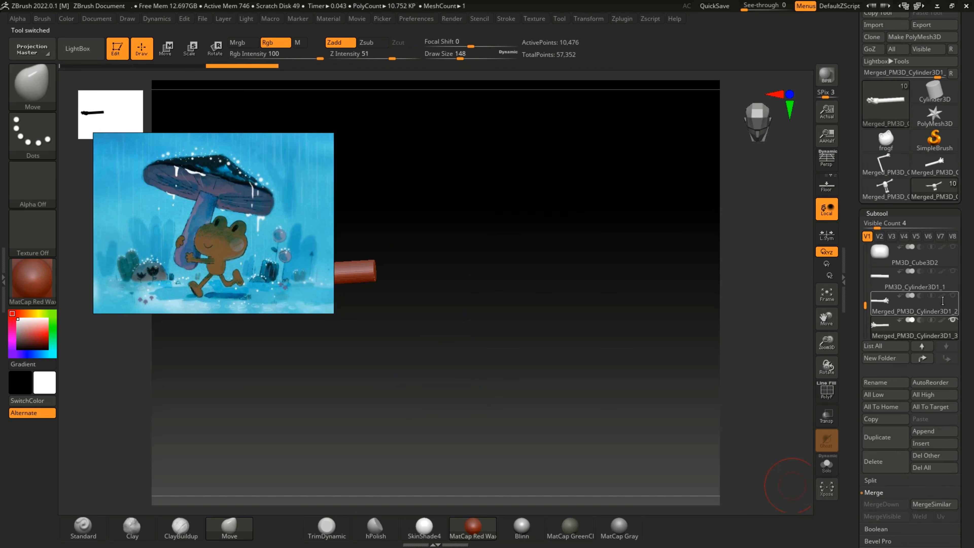
# Step: Unhide the arm parts Merged_PM3D_Cylinder3D1_2 and PM3D_Cylinder3D1_1, along with the feet PM3D_Cube3D2 and PM3D_Cube3D1
pyautogui.click(951, 273)
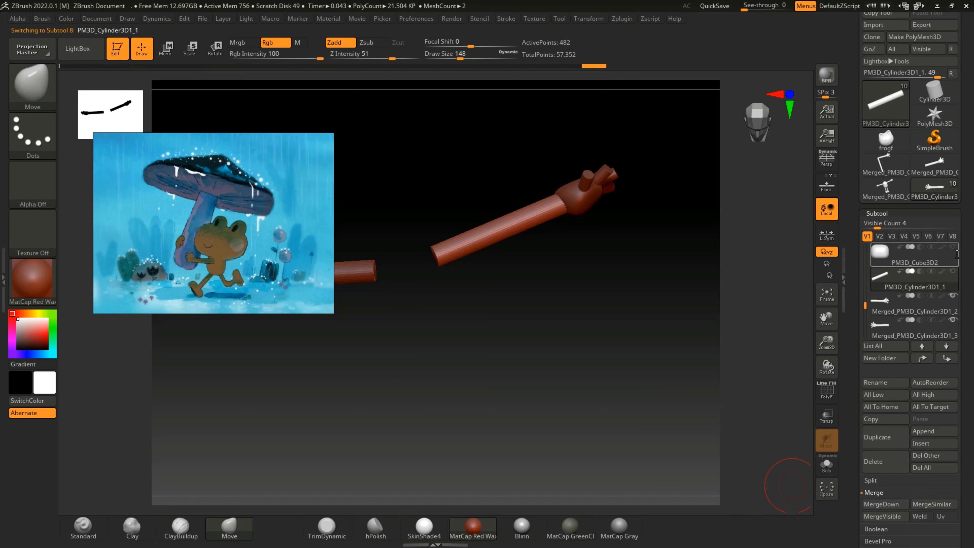
pyautogui.click(905, 255)
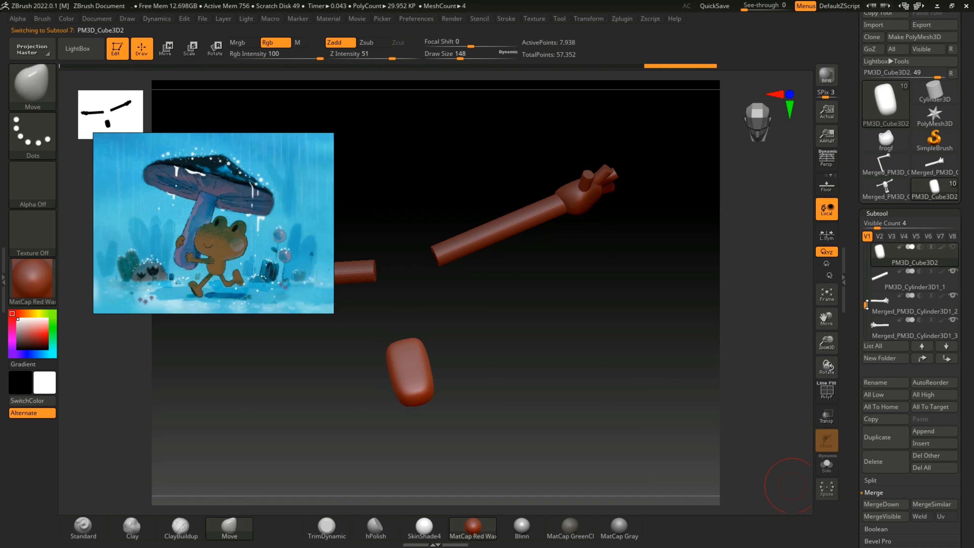
pyautogui.moveTo(867, 306); pyautogui.dragTo(868, 281)
pyautogui.click(953, 297)
pyautogui.click(955, 272)
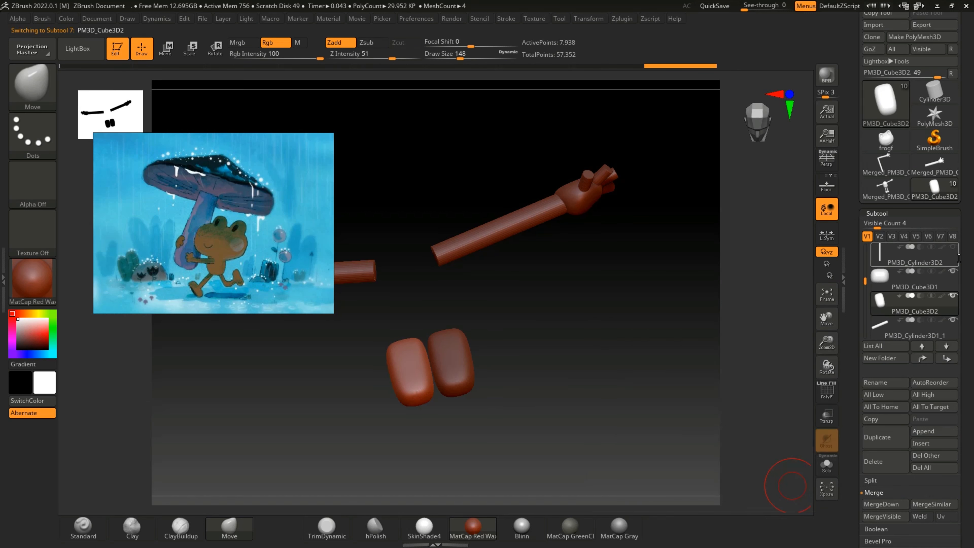
# Step: Unhide the leg cylinders PM3D_Cylinder3D2 and PM3D_Cylinder3D1, as well as the body PM3D_Sphere3D1
pyautogui.click(958, 257)
pyautogui.scroll(-1, 951, 254)
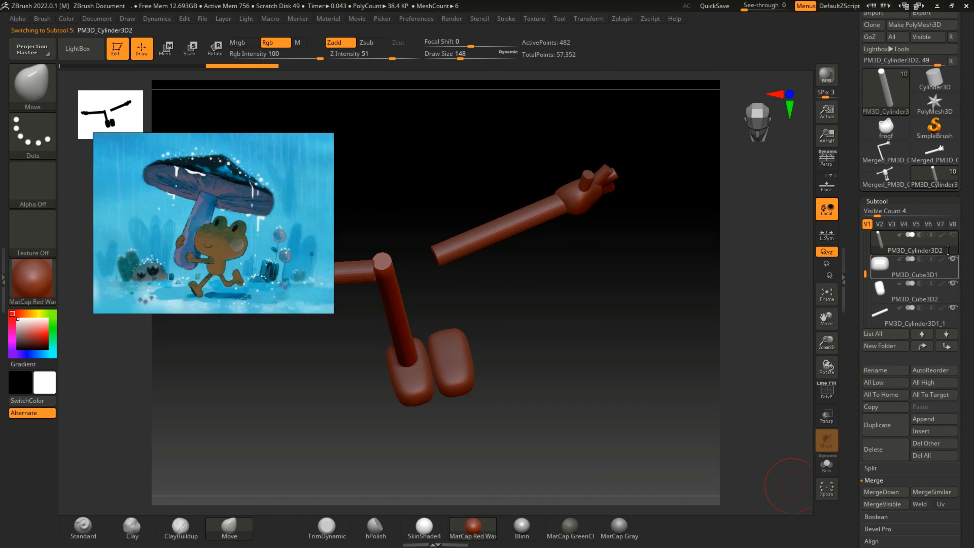
pyautogui.click(953, 235)
pyautogui.moveTo(867, 271); pyautogui.dragTo(874, 250)
pyautogui.click(953, 259)
pyautogui.click(952, 235)
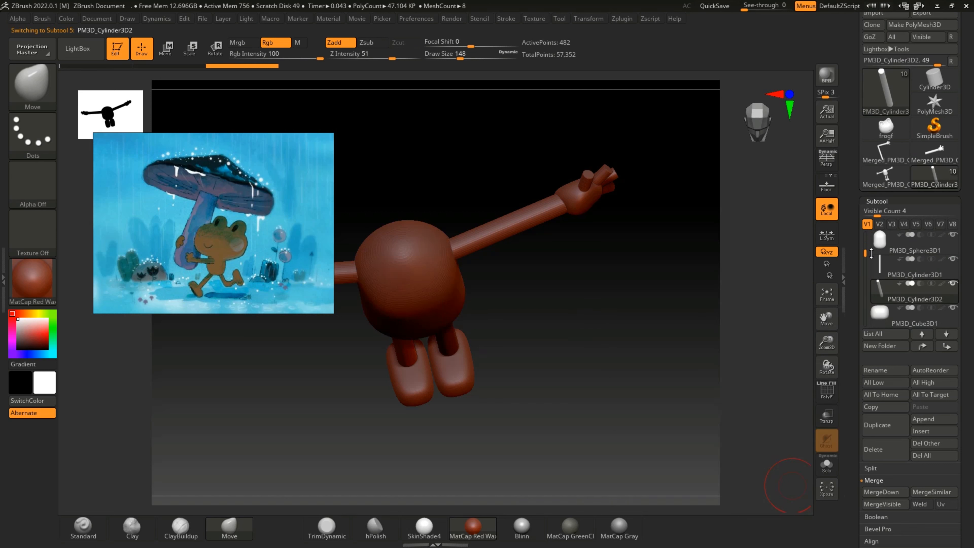
# Step: Shift the foot PM3D_Cube3D1 slightly along the X axis and scale it narrower along X with the transform gizmo
pyautogui.click(166, 49)
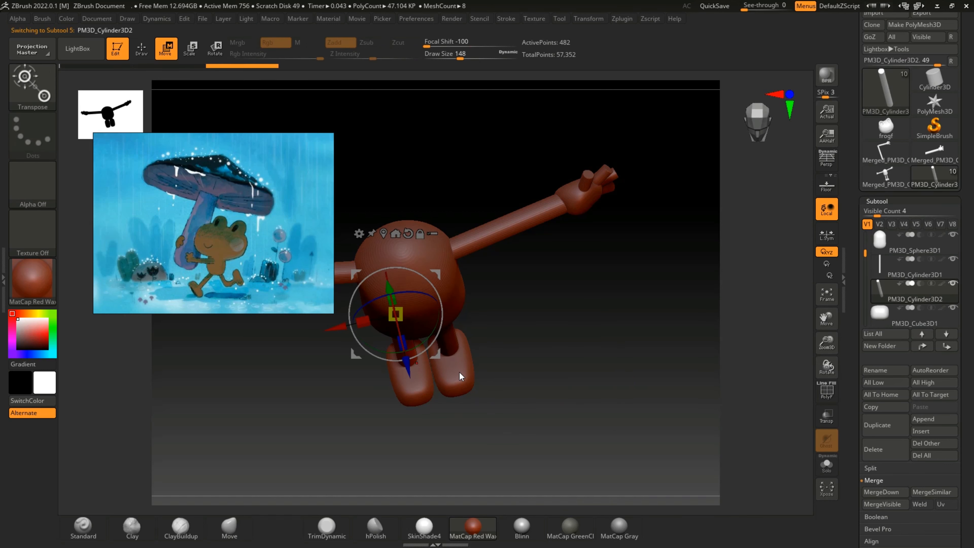
pyautogui.click(459, 373)
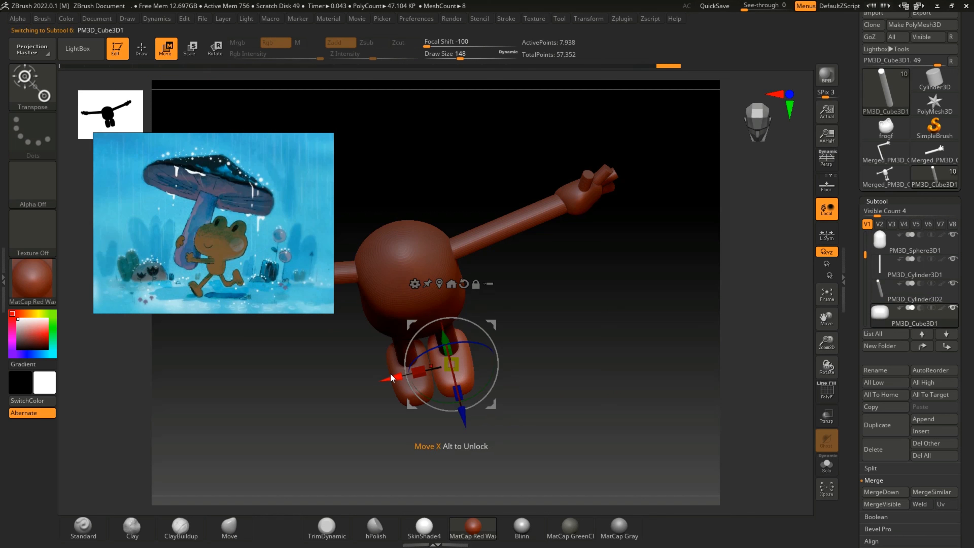
pyautogui.moveTo(390, 373); pyautogui.dragTo(394, 376)
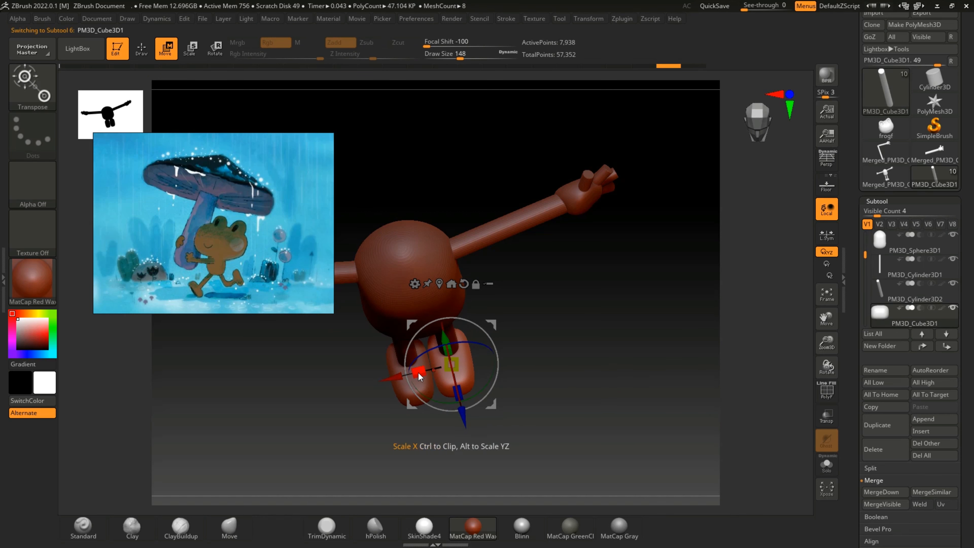
pyautogui.moveTo(418, 372); pyautogui.dragTo(421, 372)
# Step: Delete the opposite foot subtool PM3D_Cube3D2 and confirm the deletion
pyautogui.keyDown('alt'); pyautogui.click(402, 392); pyautogui.keyUp('alt')
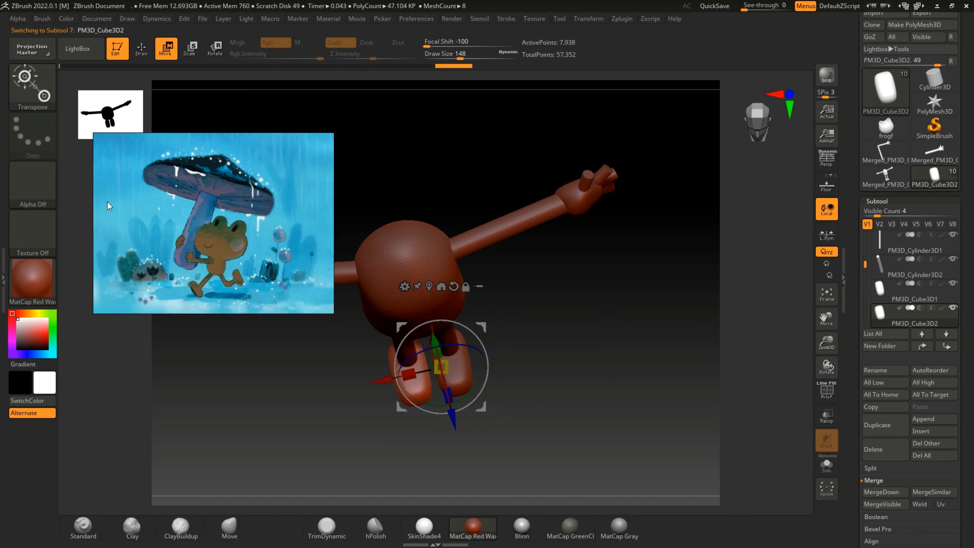
pyautogui.click(874, 449)
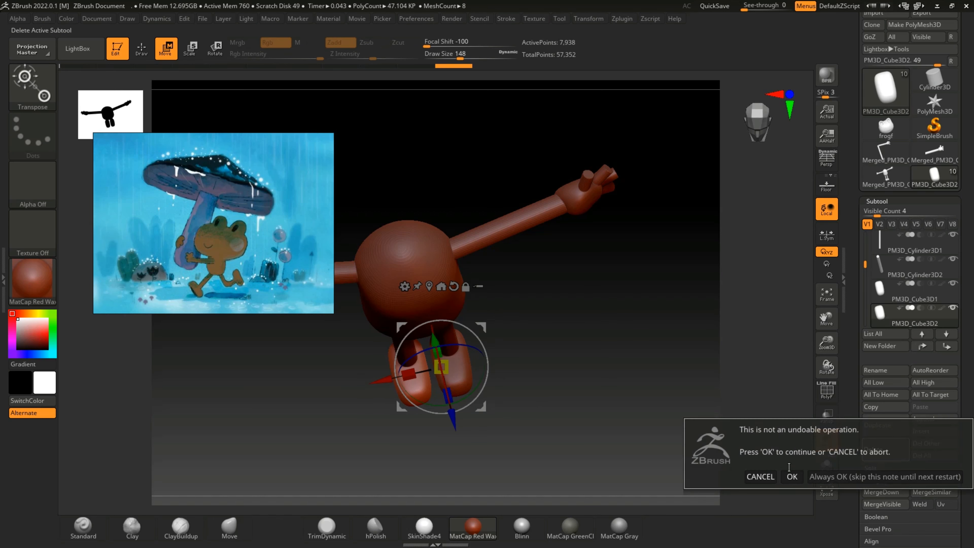
pyautogui.click(791, 476)
# Step: Narrow the remaining foot PM3D_Cube3D1 along X and nudge it sideways until it is centred under its leg
pyautogui.click(954, 291)
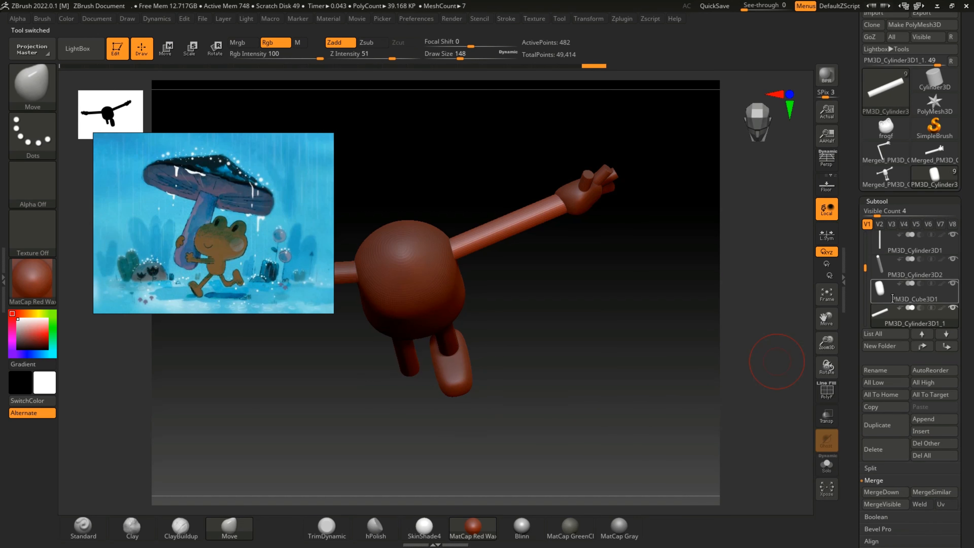
pyautogui.click(166, 48)
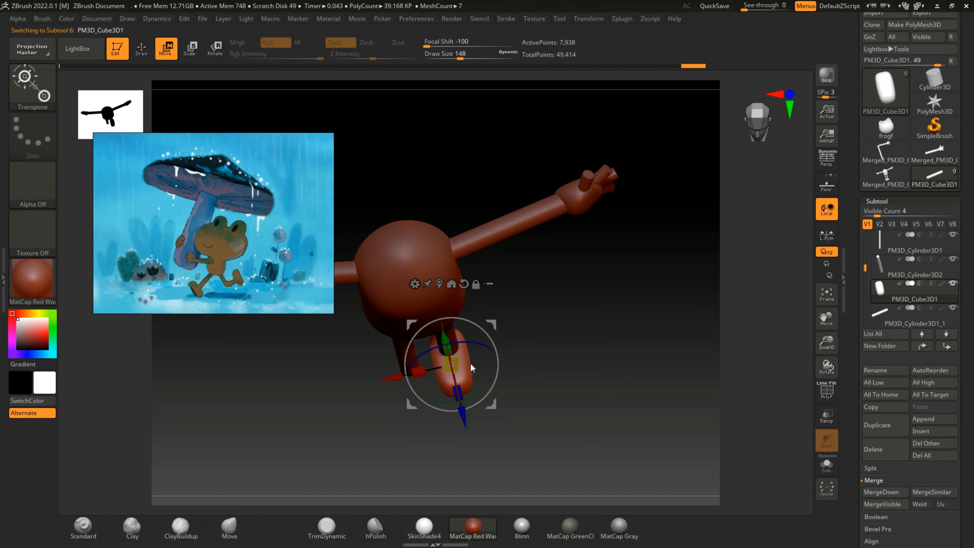
pyautogui.moveTo(399, 378); pyautogui.dragTo(396, 378)
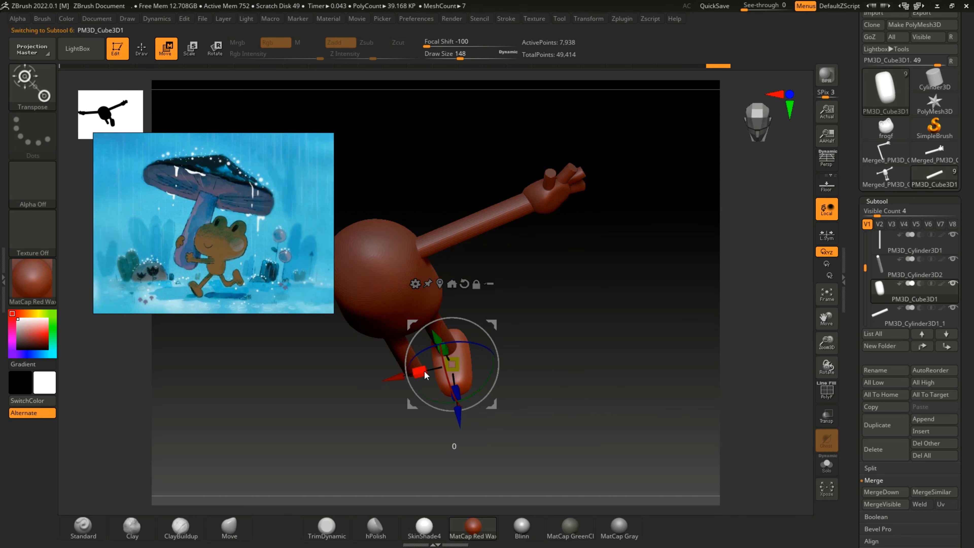
pyautogui.moveTo(424, 370); pyautogui.dragTo(428, 374)
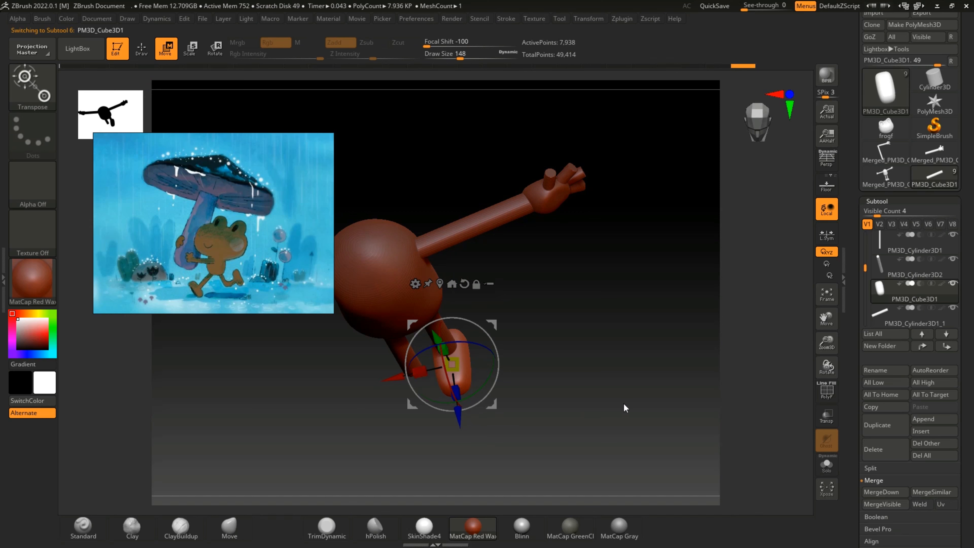
pyautogui.keyDown('alt'); pyautogui.moveTo(622, 404); pyautogui.dragTo(597, 377); pyautogui.keyUp('alt')
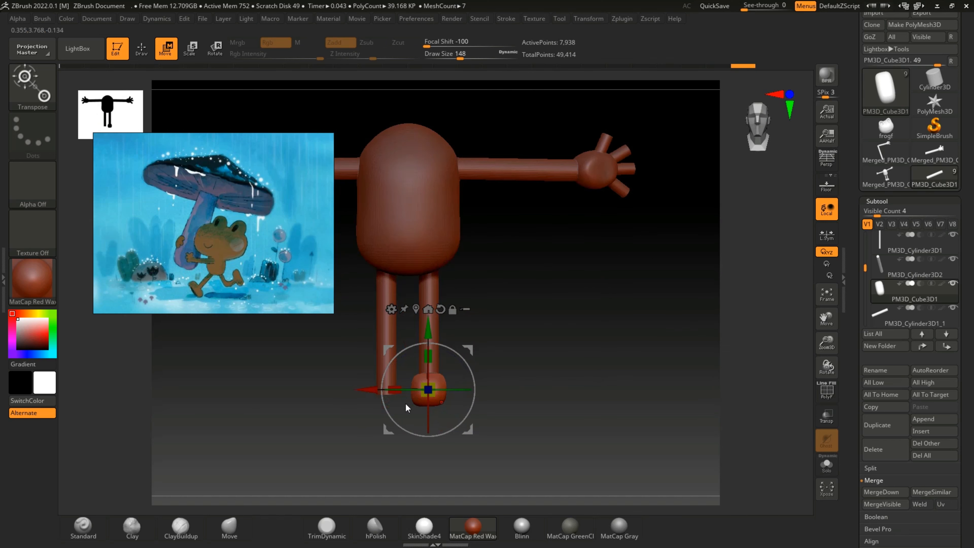
pyautogui.moveTo(368, 390); pyautogui.dragTo(370, 391)
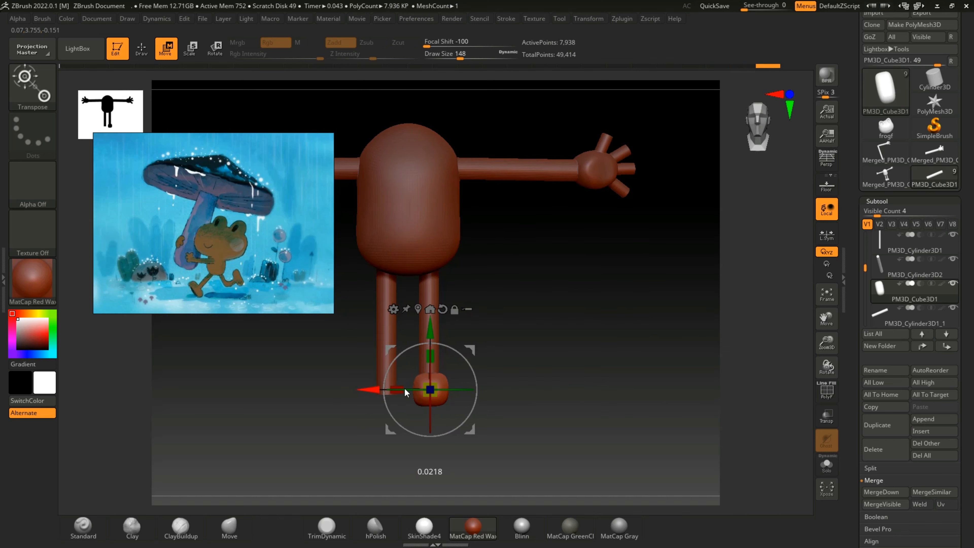
pyautogui.moveTo(565, 378)
pyautogui.keyDown('alt'); pyautogui.mouseDown()
pyautogui.moveTo(531, 421)
pyautogui.moveTo(563, 370)
pyautogui.mouseUp(); pyautogui.keyUp('alt')
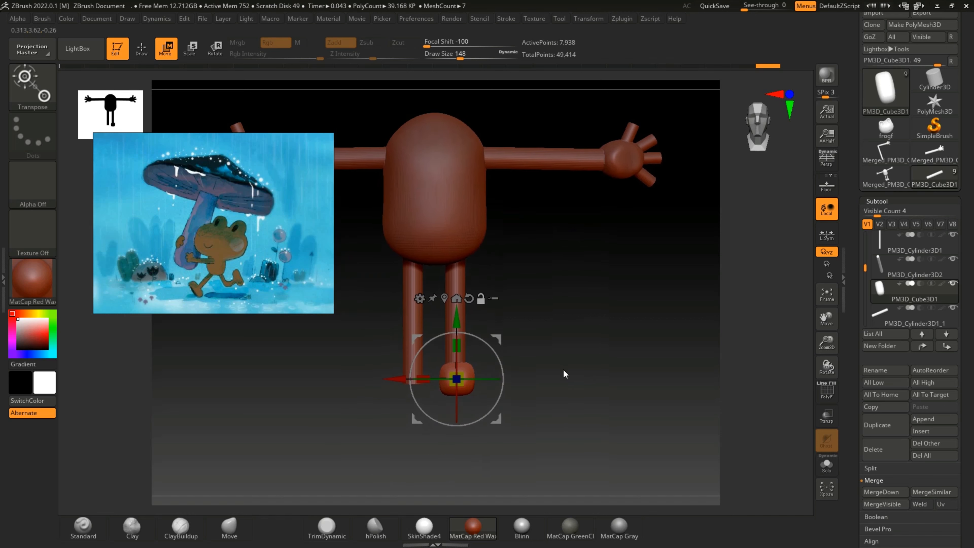
pyautogui.moveTo(397, 380); pyautogui.dragTo(395, 380)
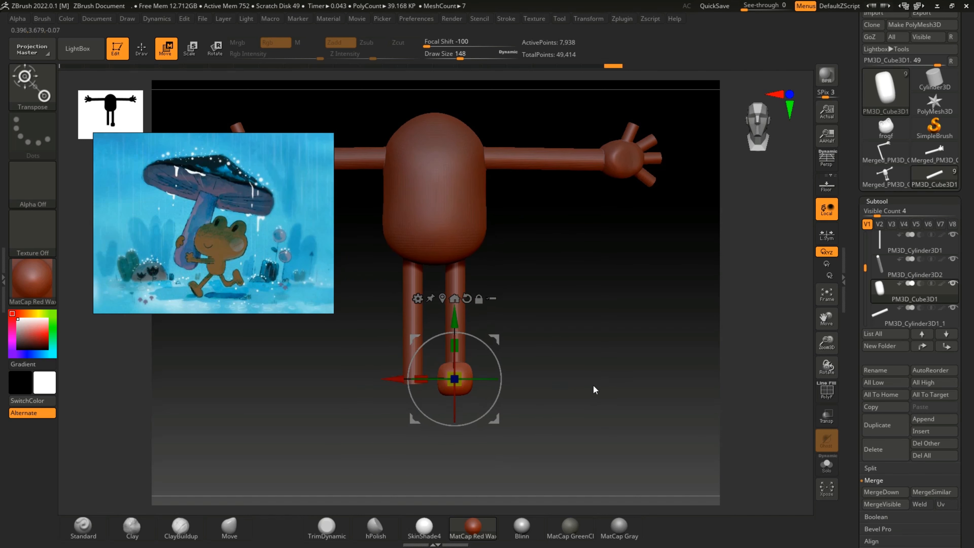
# Step: Mirror the foot PM3D_Cube3D1 across the X axis, appending the copy as a new subtool
pyautogui.moveTo(600, 364); pyautogui.dragTo(607, 394)
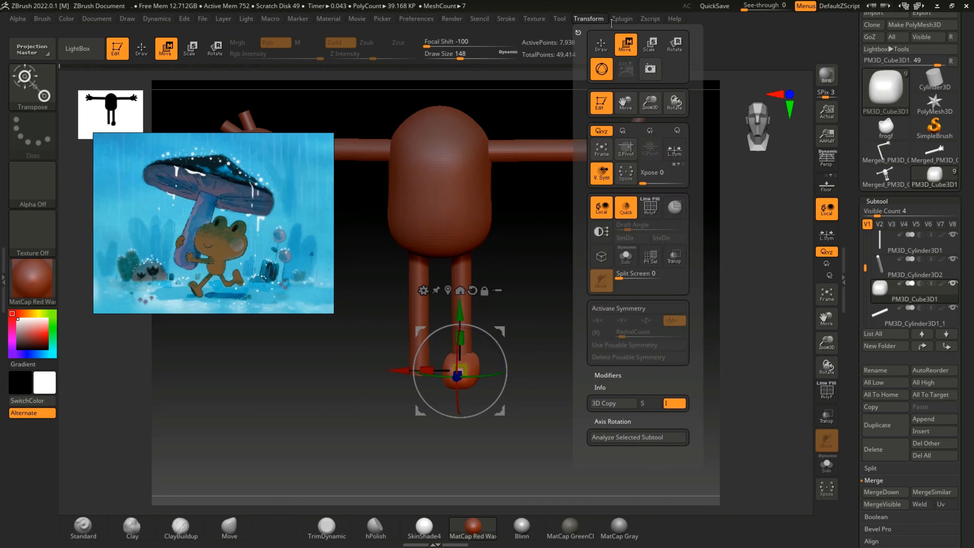
pyautogui.moveTo(622, 20)
pyautogui.click(701, 259)
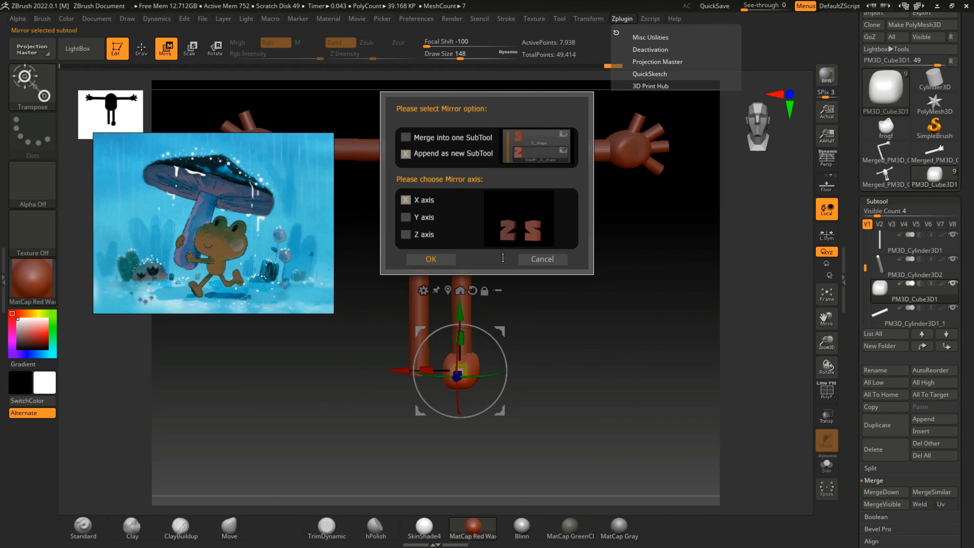
pyautogui.click(431, 259)
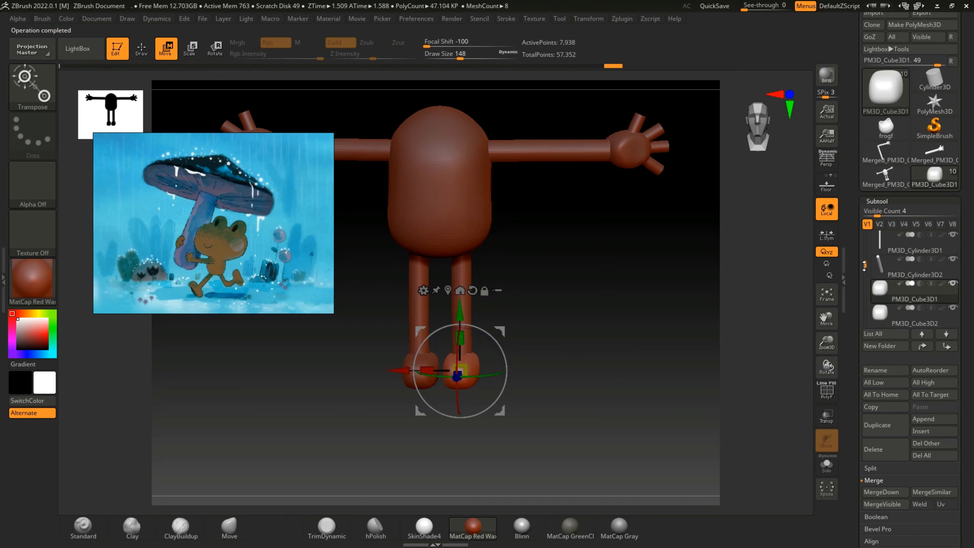
# Step: Merge all visible body, arm, leg and foot subtools into one new tool
pyautogui.moveTo(865, 254)
pyautogui.mouseDown()
pyautogui.moveTo(864, 239)
pyautogui.moveTo(865, 268)
pyautogui.mouseUp()
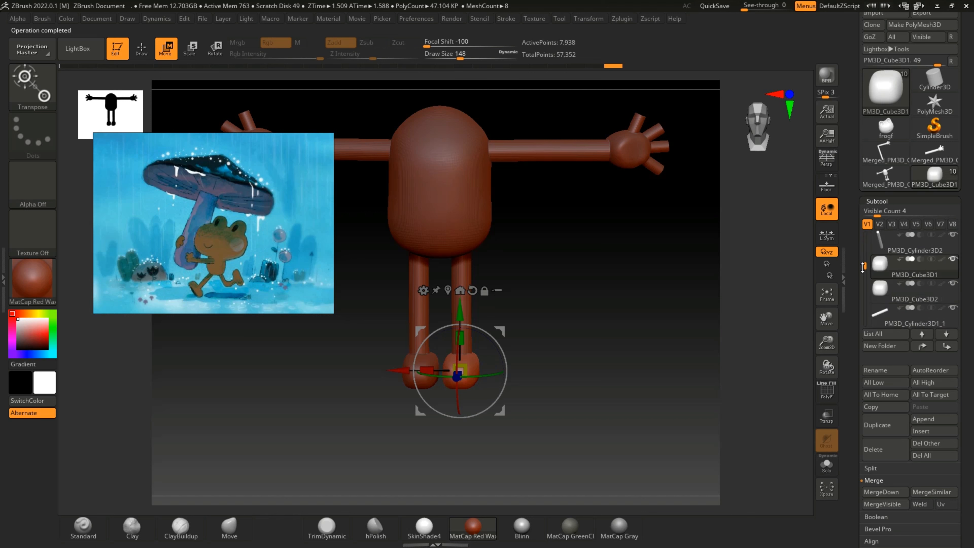
pyautogui.click(882, 504)
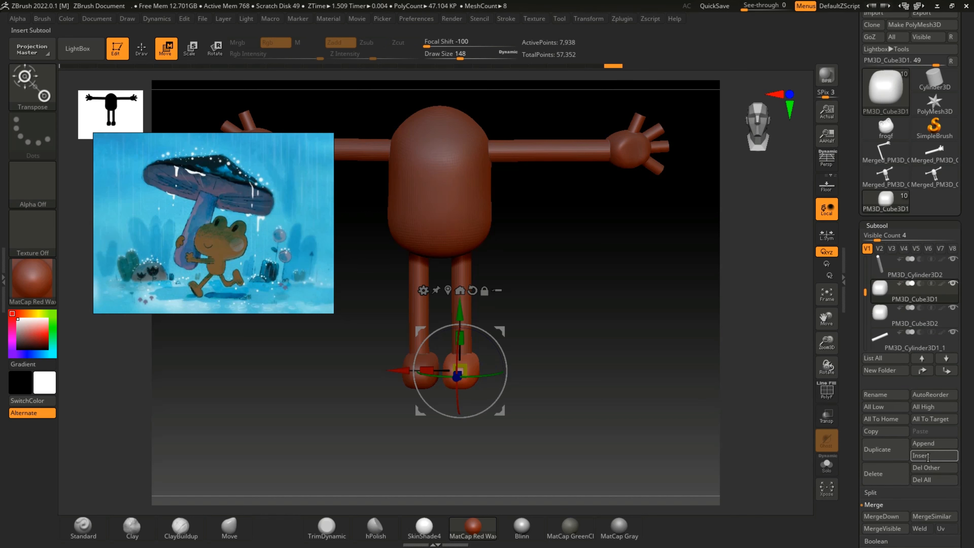
pyautogui.click(935, 443)
# Step: Hide the separate torso, leg, foot and arm subtools that were used for the merge
pyautogui.click(953, 259)
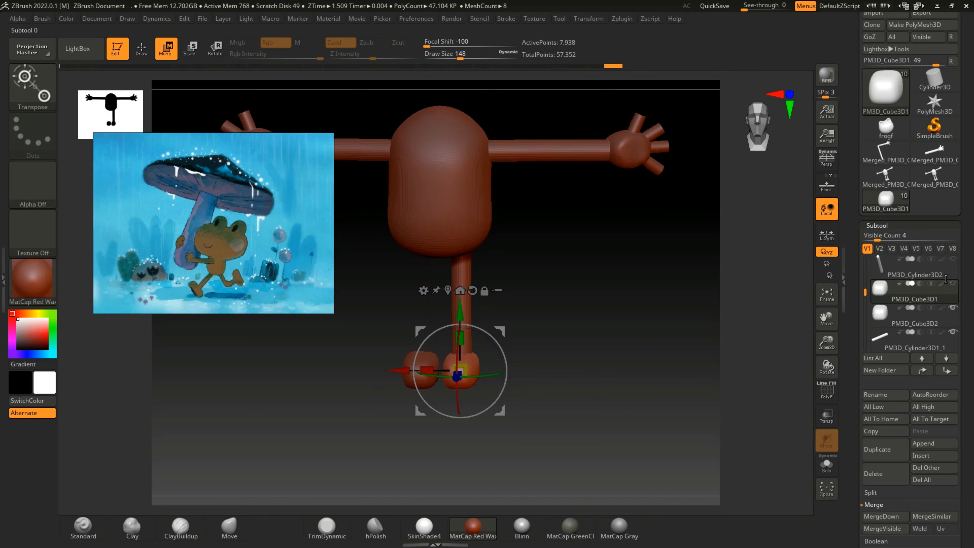
pyautogui.scroll(2, 944, 289)
pyautogui.scroll(3, 944, 365)
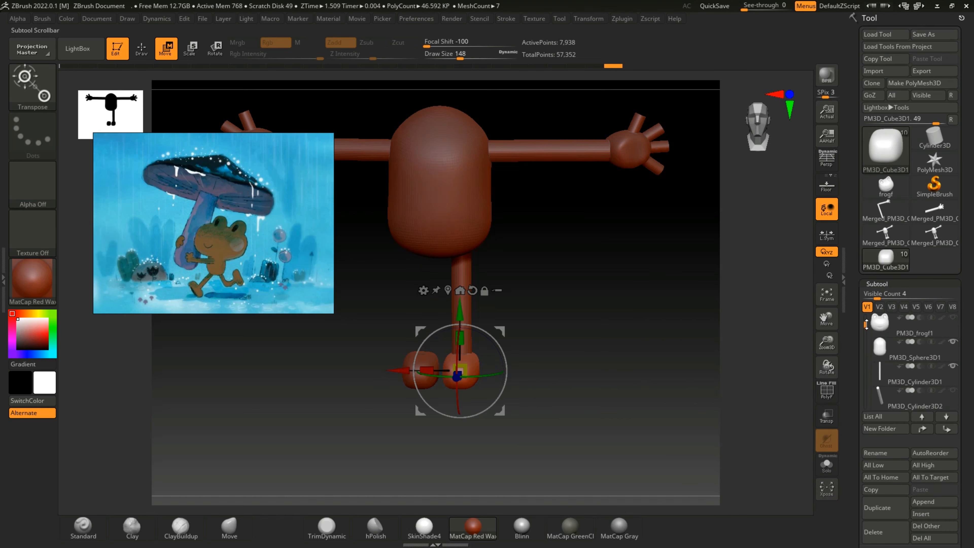
pyautogui.click(953, 366)
pyautogui.click(952, 341)
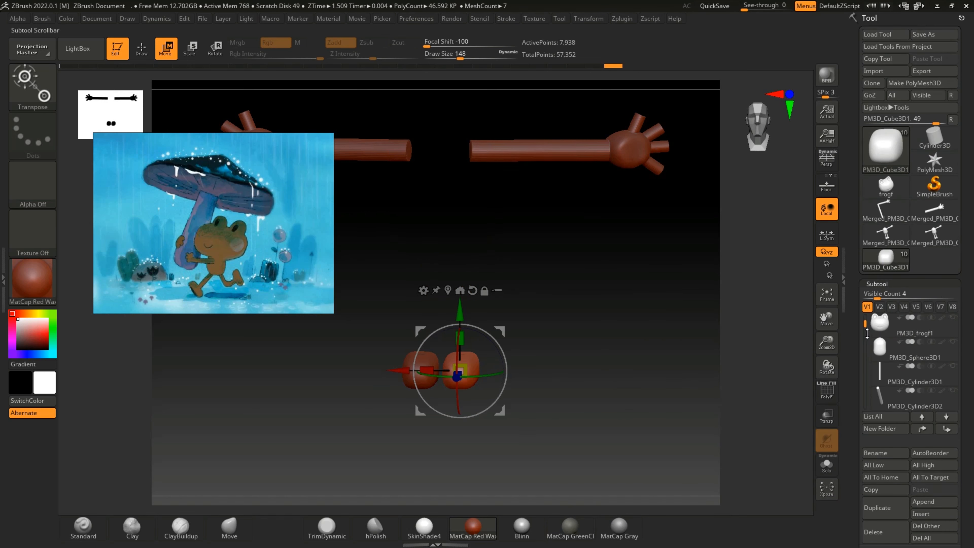
pyautogui.moveTo(865, 324); pyautogui.dragTo(866, 362)
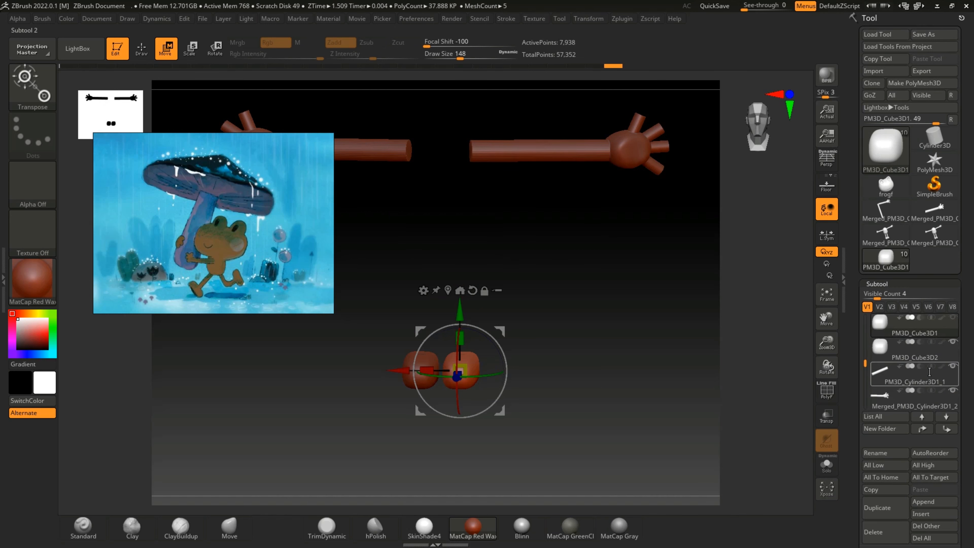
pyautogui.click(954, 343)
pyautogui.click(953, 366)
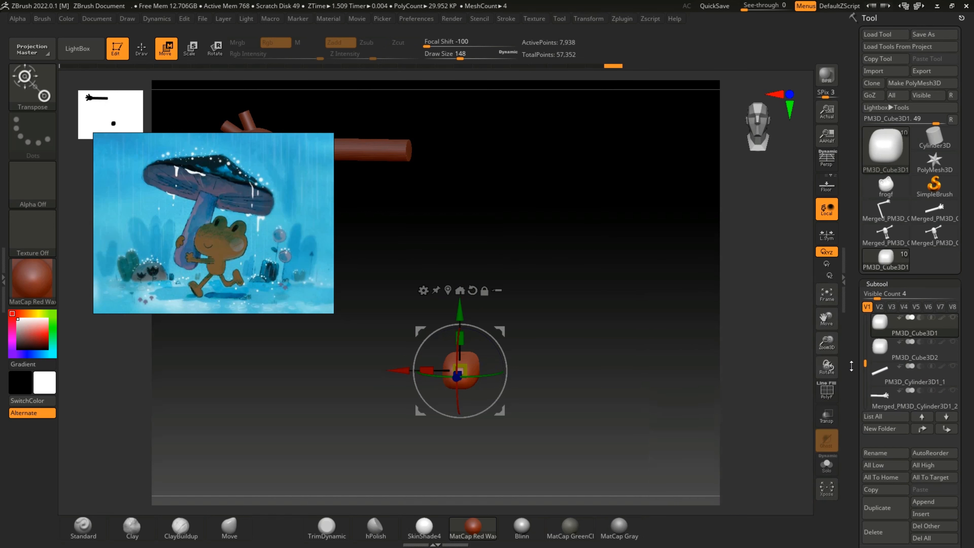
pyautogui.moveTo(869, 372); pyautogui.dragTo(867, 385)
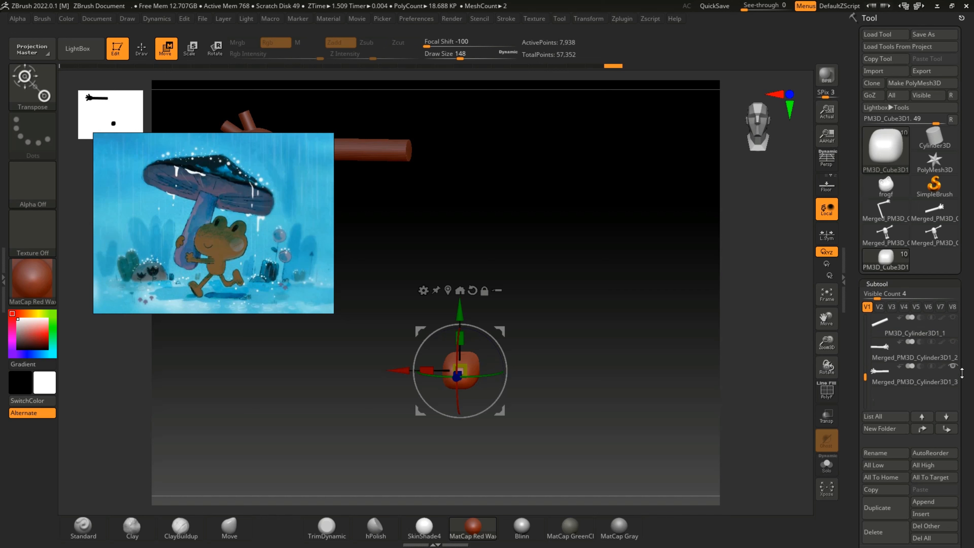
pyautogui.click(954, 366)
# Step: Insert the merged body tool Merged_PM3D_Cube3D1 as a new subtool
pyautogui.click(943, 515)
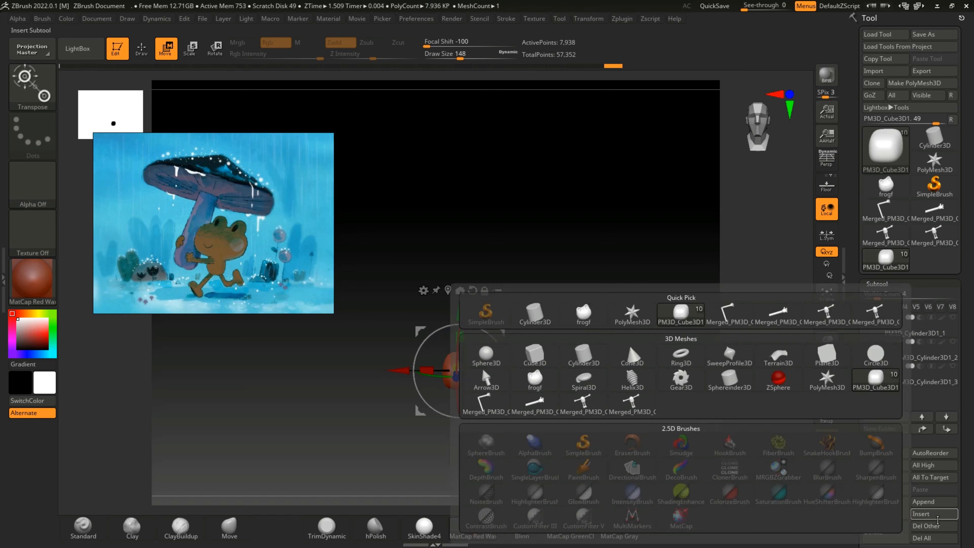
pyautogui.moveTo(873, 488)
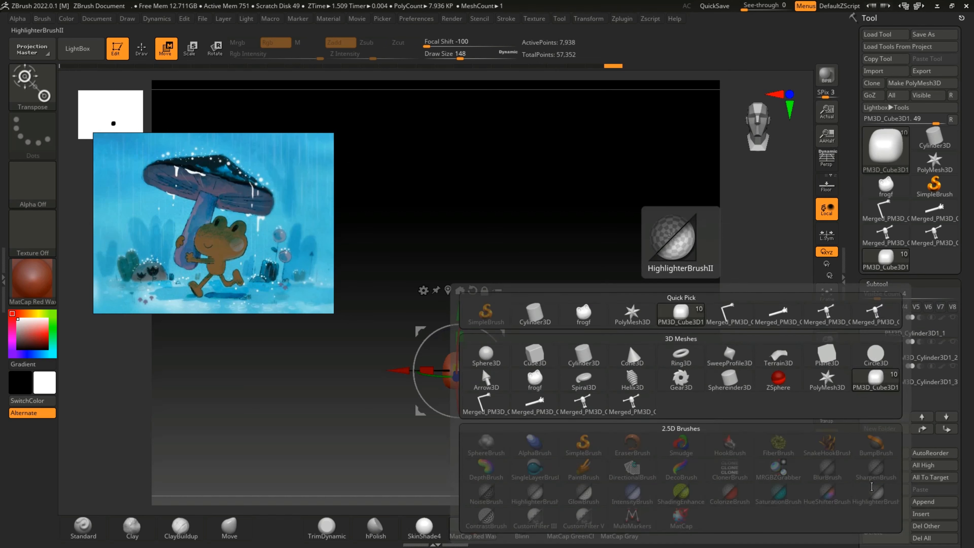
pyautogui.click(880, 319)
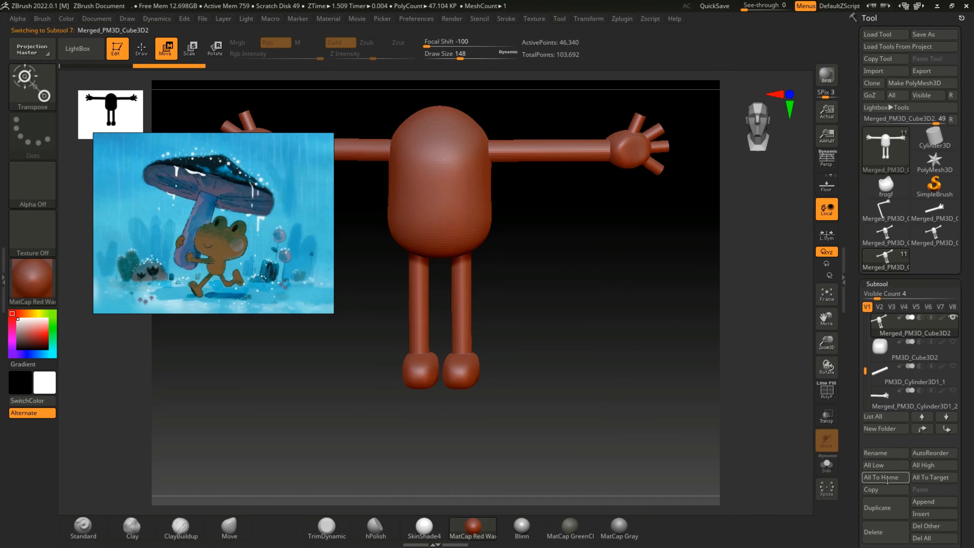
# Step: Fuse the merged body into one continuous mesh with DynaMesh at resolution 128
pyautogui.scroll(-6, 854, 462)
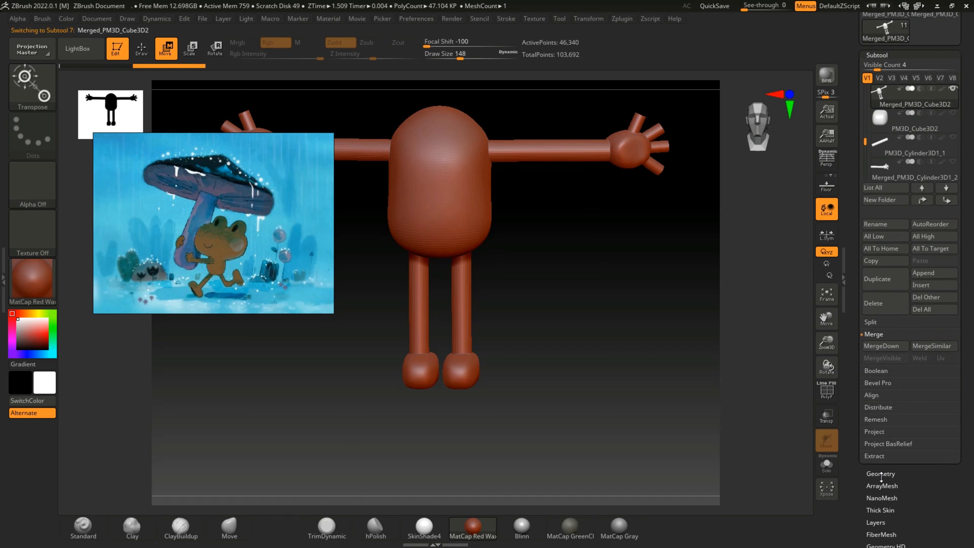
pyautogui.click(881, 473)
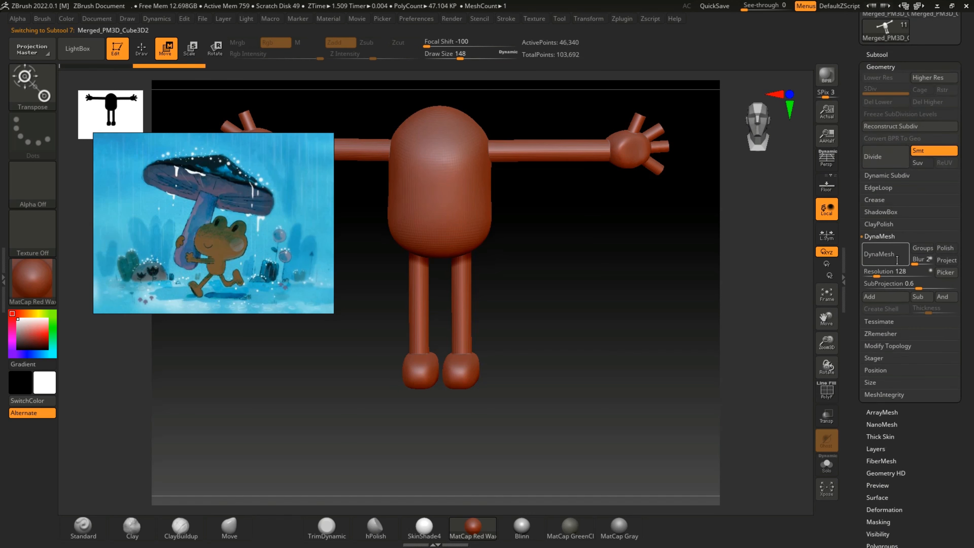
pyautogui.click(882, 257)
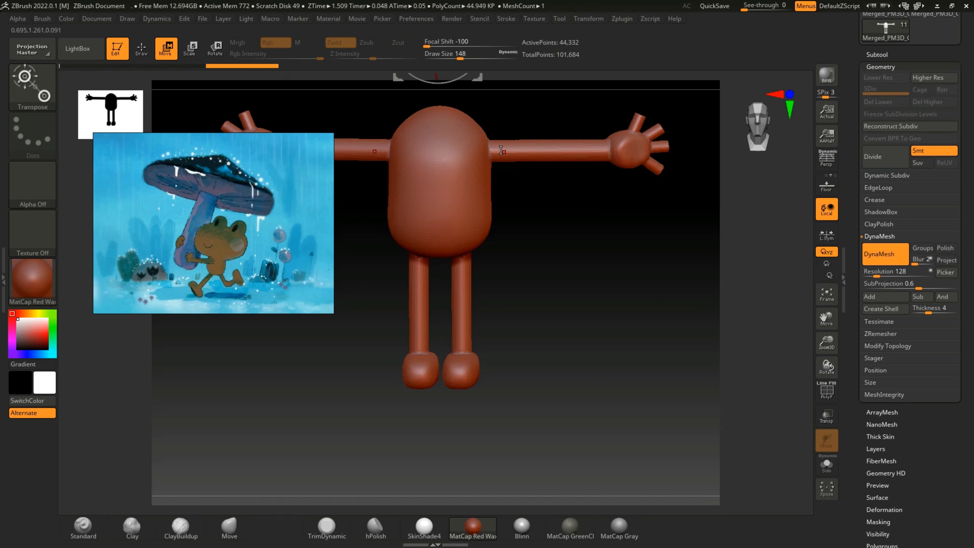
# Step: Smooth the joints where the arms and legs meet the torso and the ankles, using a draw size of 152
pyautogui.press(']')
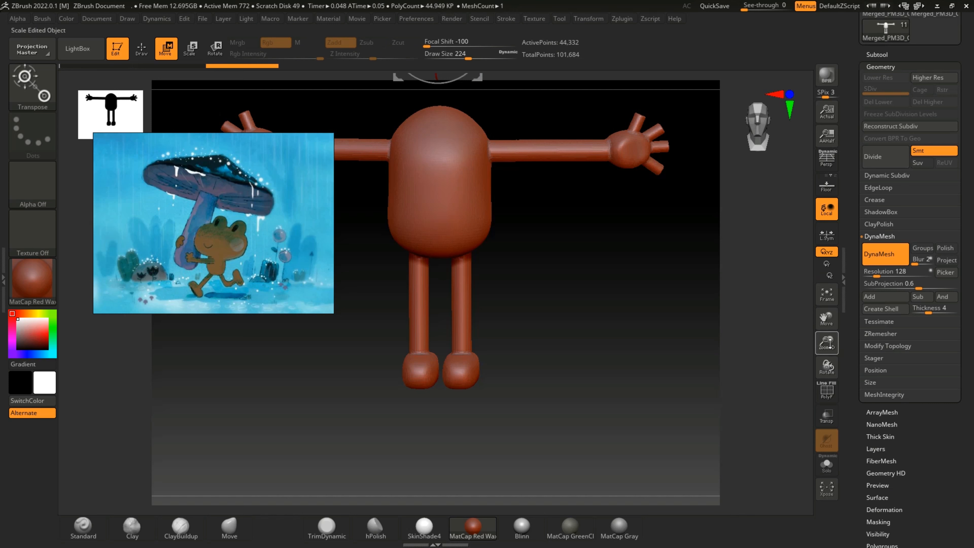
pyautogui.press('q')
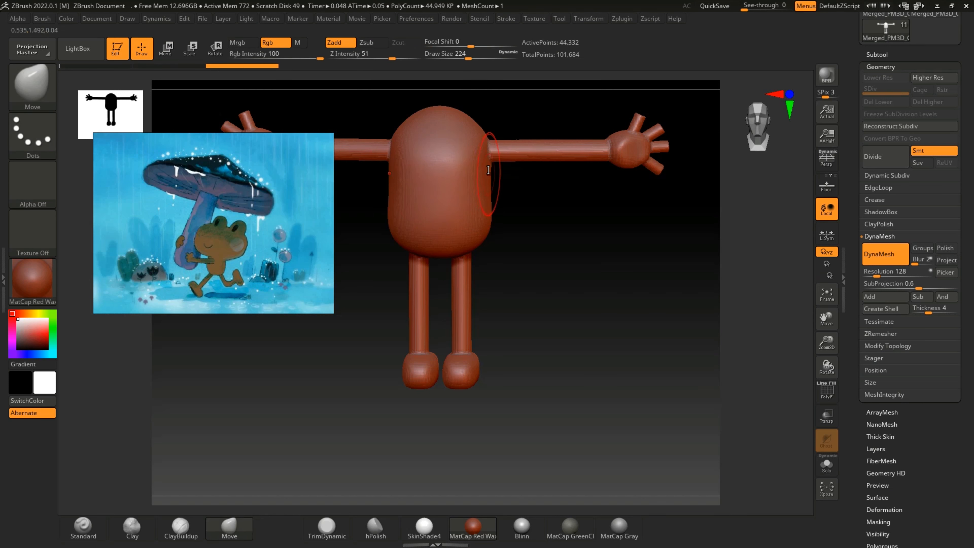
pyautogui.press('[')
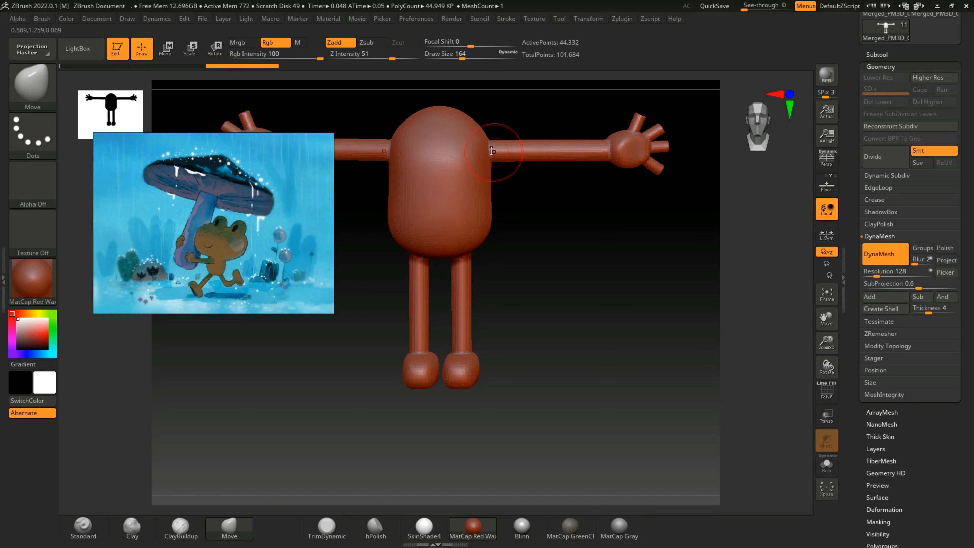
pyautogui.click(91, 532)
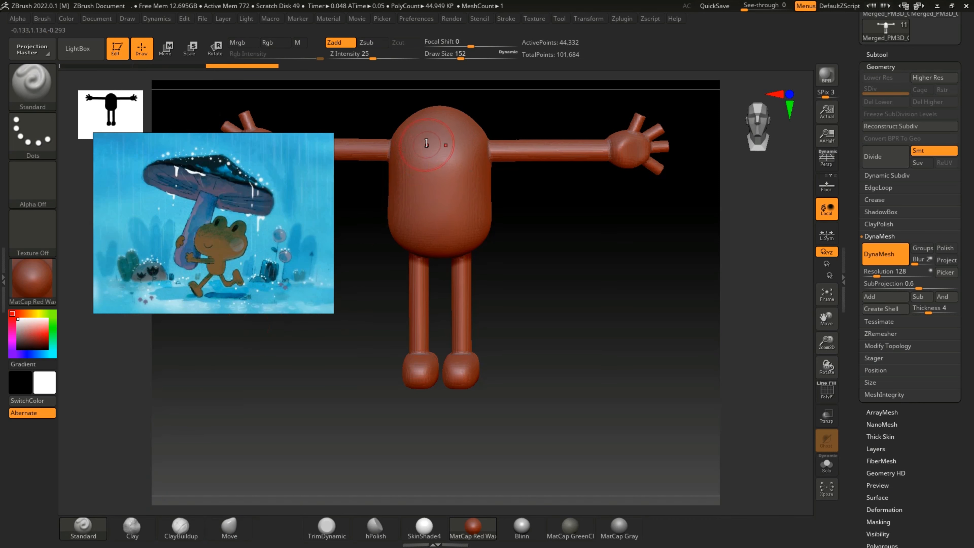
pyautogui.press('shift')
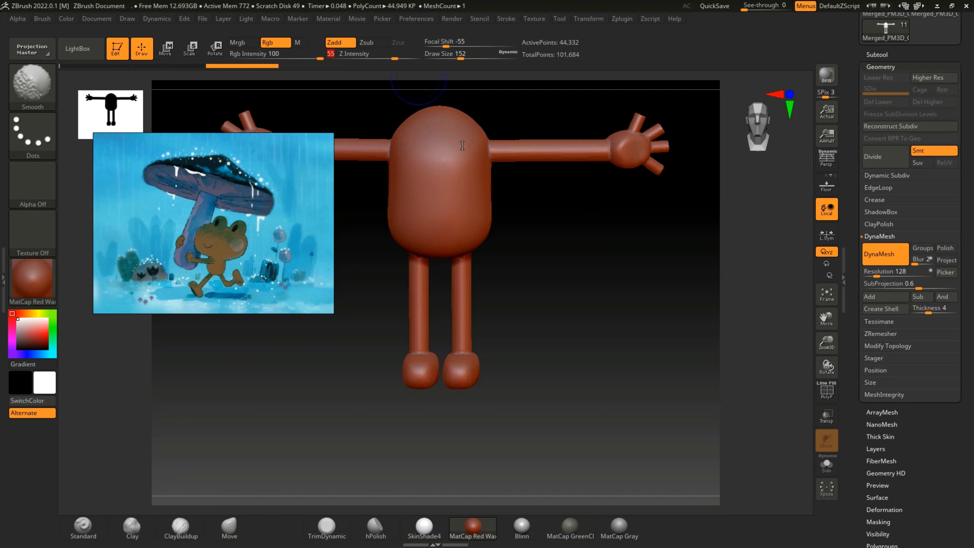
pyautogui.moveTo(515, 184)
pyautogui.mouseDown()
pyautogui.moveTo(511, 226)
pyautogui.moveTo(575, 199)
pyautogui.moveTo(567, 188)
pyautogui.mouseUp()
pyautogui.moveTo(518, 265)
pyautogui.mouseDown()
pyautogui.moveTo(518, 343)
pyautogui.moveTo(598, 347)
pyautogui.moveTo(567, 351)
pyautogui.moveTo(604, 362)
pyautogui.mouseUp()
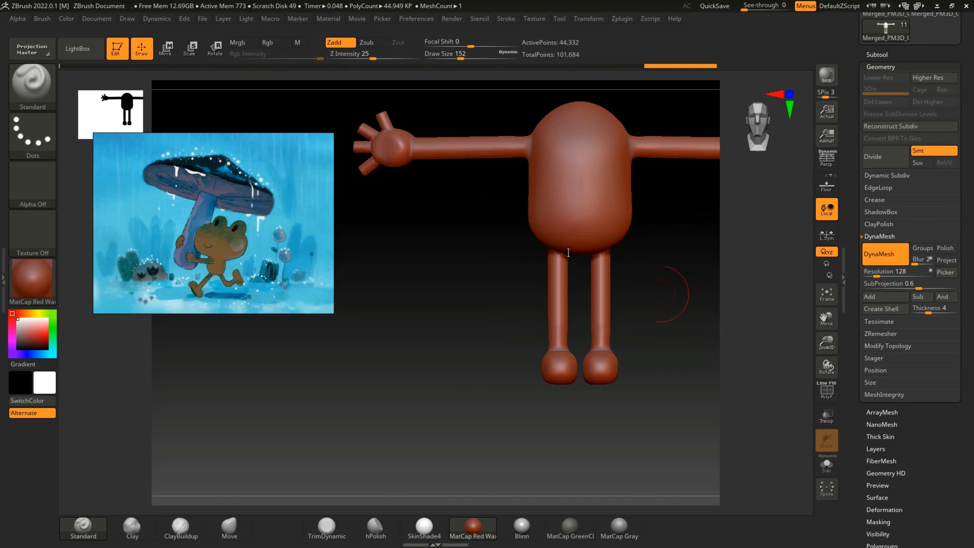
# Step: Smooth the wrist, palm and fingers so that the hand blends softly into the arm
pyautogui.moveTo(826, 314); pyautogui.dragTo(761, 311)
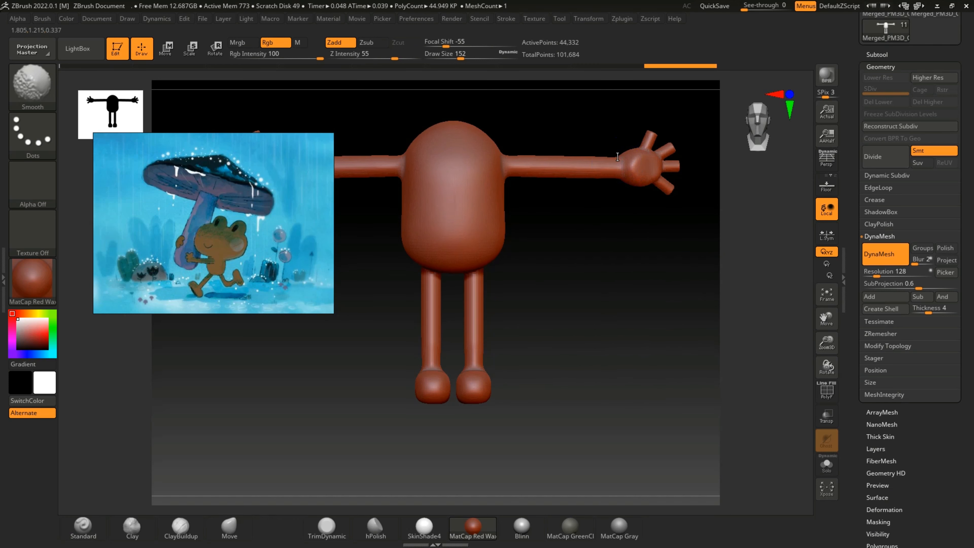
pyautogui.keyDown('shift'); pyautogui.moveTo(618, 157); pyautogui.dragTo(618, 164); pyautogui.keyUp('shift')
pyautogui.moveTo(614, 235); pyautogui.dragTo(557, 231)
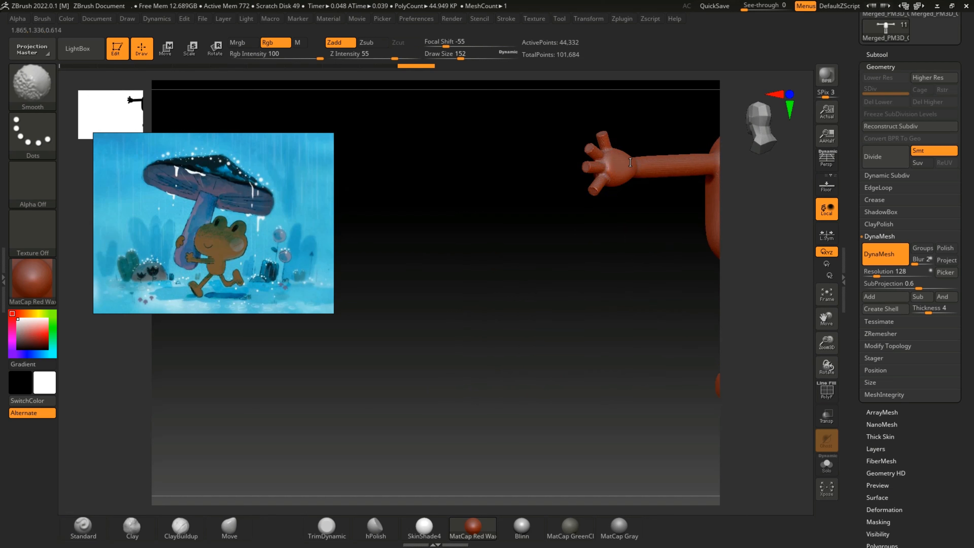
pyautogui.keyDown('shift'); pyautogui.moveTo(630, 162); pyautogui.dragTo(630, 169); pyautogui.keyUp('shift')
pyautogui.moveTo(625, 202); pyautogui.dragTo(583, 232)
pyautogui.keyDown('shift'); pyautogui.moveTo(614, 168); pyautogui.dragTo(601, 176); pyautogui.keyUp('shift')
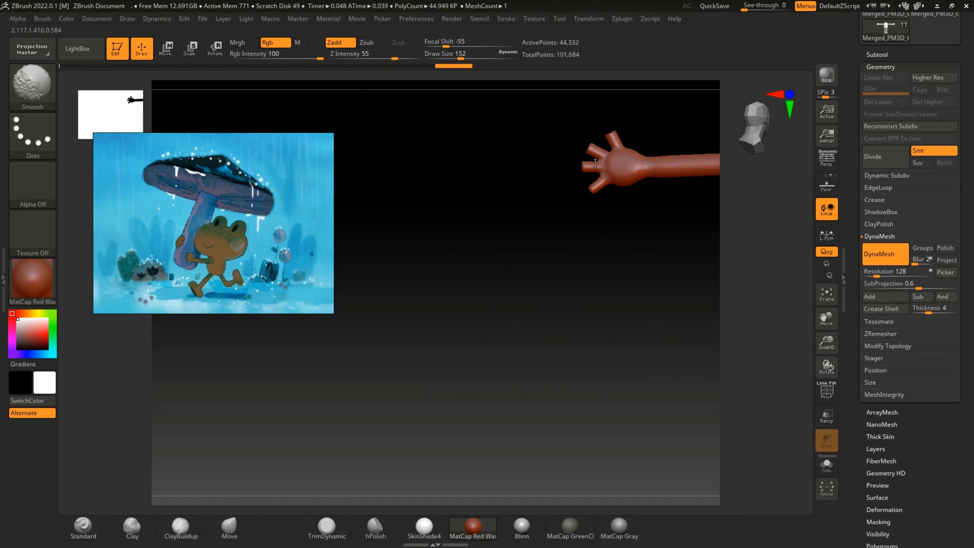
pyautogui.keyDown('shift'); pyautogui.moveTo(604, 127); pyautogui.dragTo(593, 158); pyautogui.keyUp('shift')
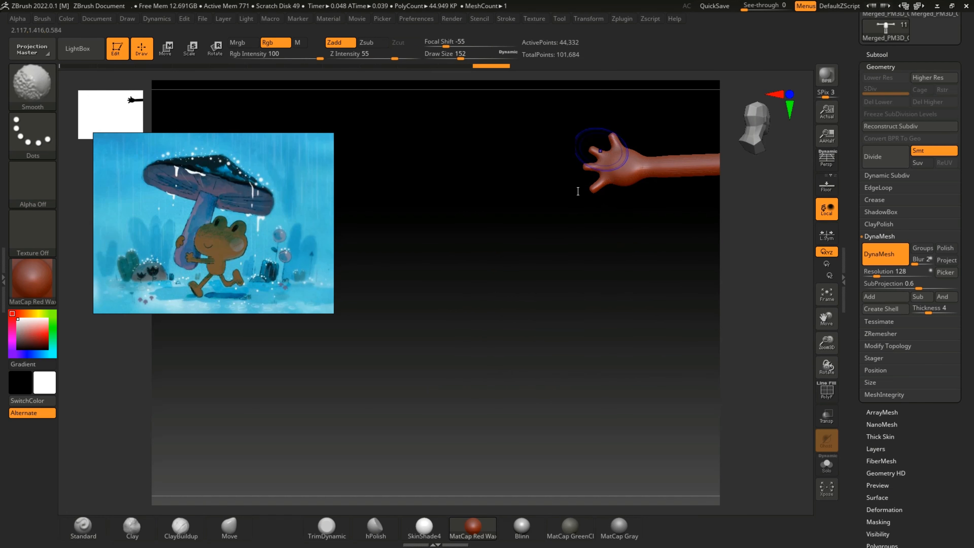
# Step: Pull the fingertips outward with the Move brush at a draw size of 60, undoing the first stroke made with the larger brush
pyautogui.click(230, 527)
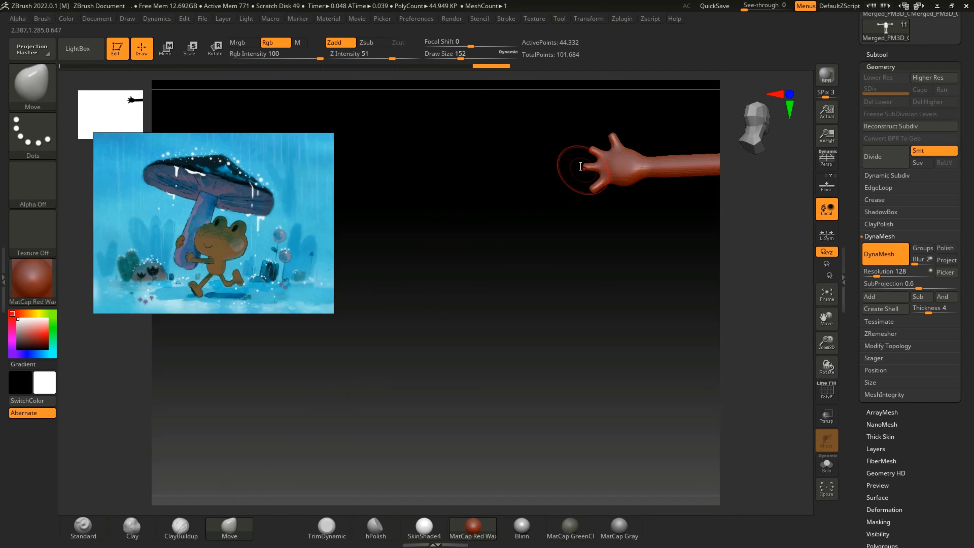
pyautogui.moveTo(582, 172); pyautogui.dragTo(586, 169)
pyautogui.press('shift')
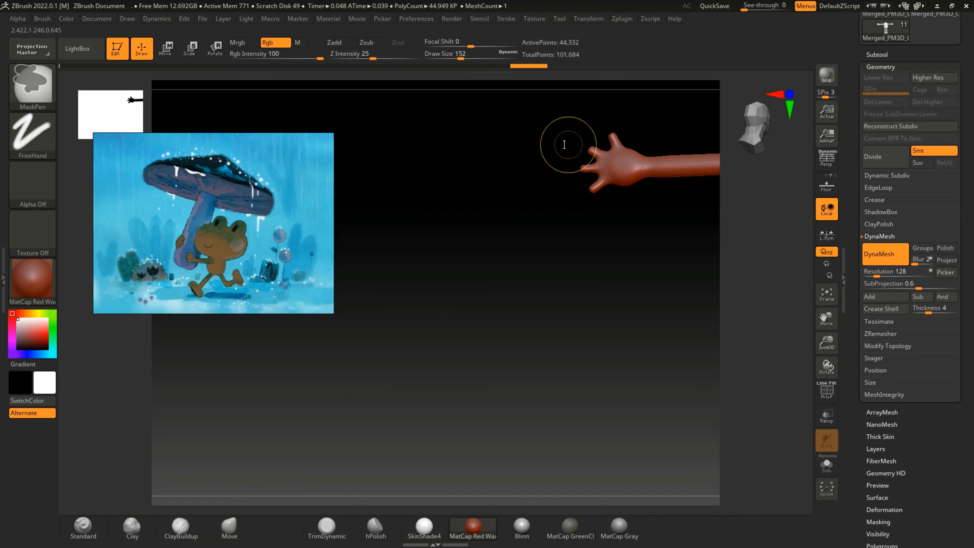
pyautogui.press('[')
pyautogui.press('[')
pyautogui.hotkey('ctrl', 'z')
pyautogui.press('[')
pyautogui.press('[')
pyautogui.press('[')
pyautogui.press('[')
pyautogui.press('[')
pyautogui.press('[')
pyautogui.press('[')
pyautogui.press('[')
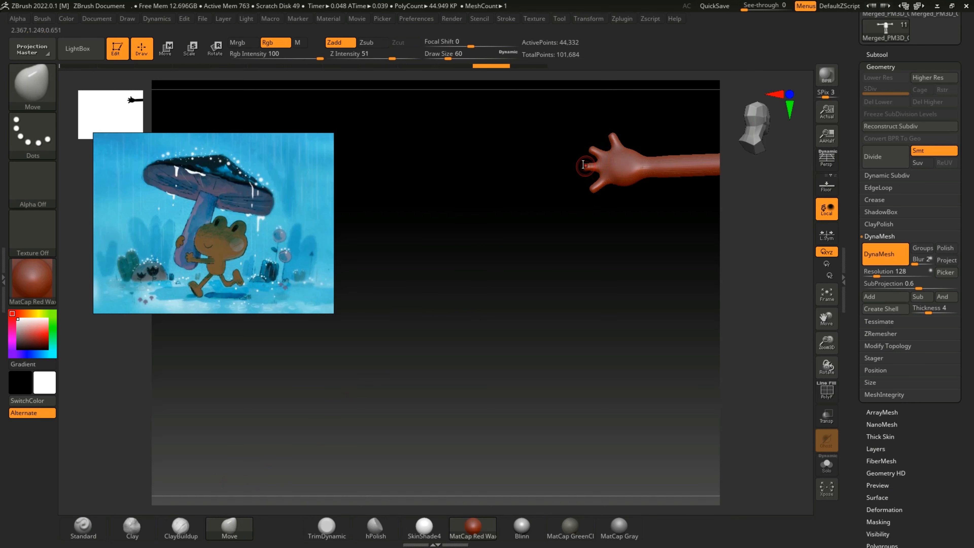
pyautogui.moveTo(577, 159)
pyautogui.mouseDown()
pyautogui.moveTo(614, 133)
pyautogui.moveTo(601, 124)
pyautogui.mouseUp()
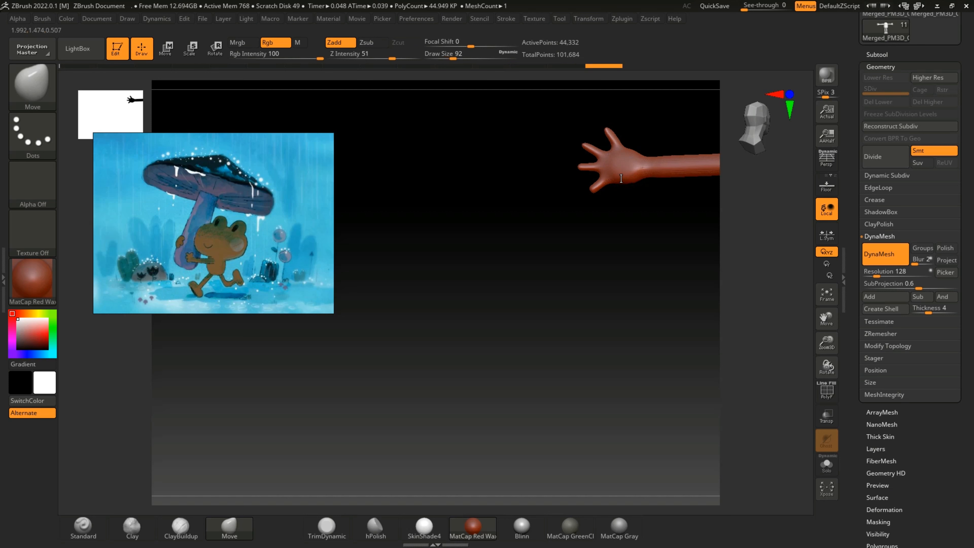
pyautogui.moveTo(585, 228); pyautogui.dragTo(676, 220)
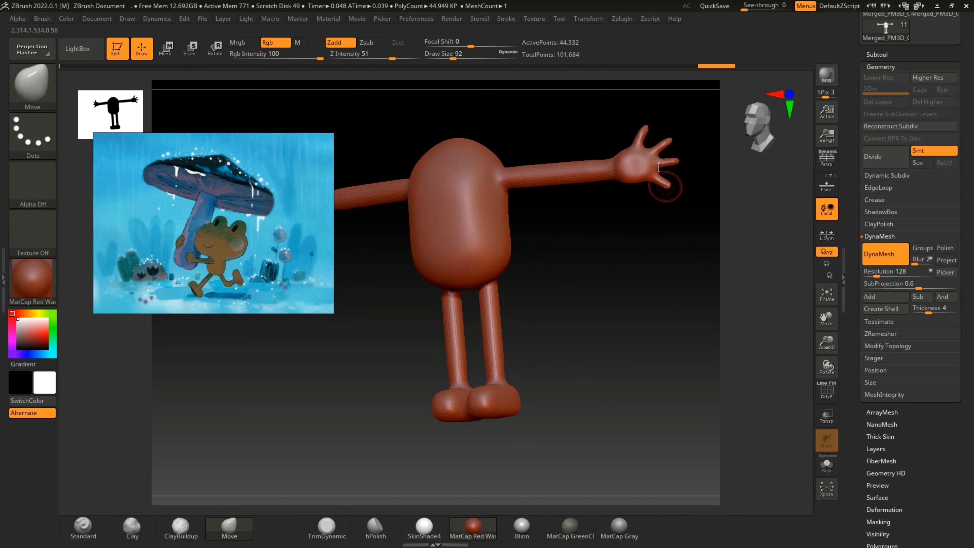
pyautogui.moveTo(640, 201); pyautogui.dragTo(657, 183)
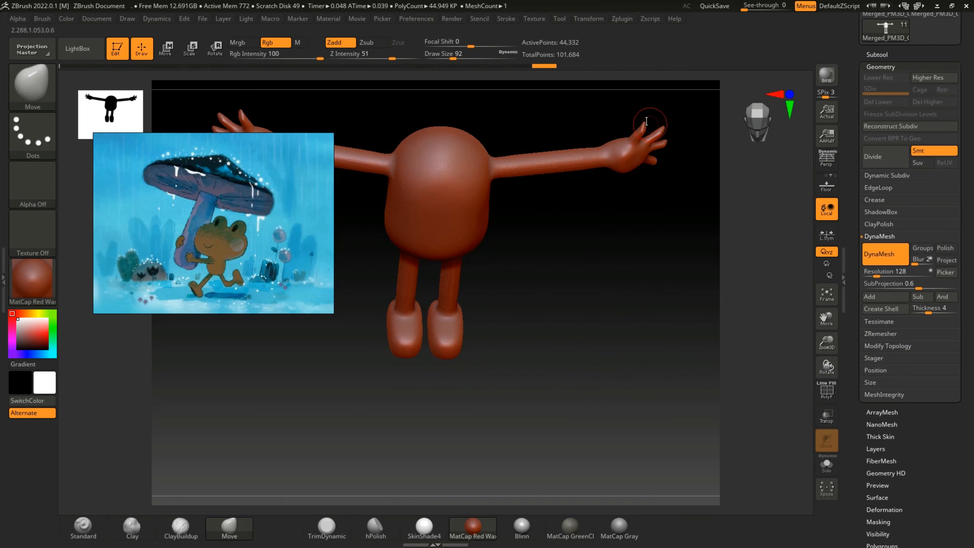
pyautogui.moveTo(647, 207); pyautogui.dragTo(631, 242)
# Step: Show the frog head subtool PM3D_frogf1 together with the body and merge the visible subtools into a new tool
pyautogui.moveTo(827, 345)
pyautogui.mouseDown()
pyautogui.moveTo(827, 323)
pyautogui.moveTo(823, 362)
pyautogui.mouseUp()
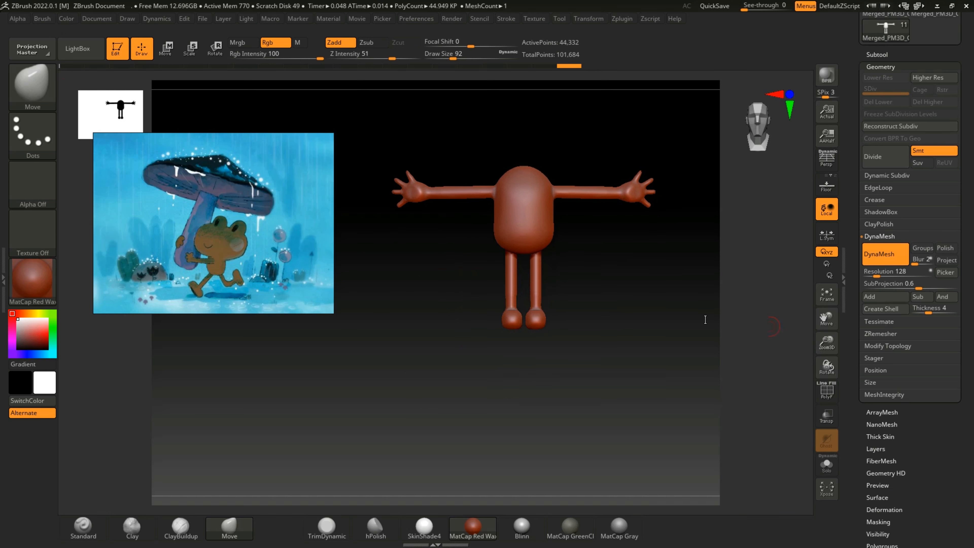
pyautogui.moveTo(671, 338); pyautogui.dragTo(636, 225)
pyautogui.moveTo(646, 265)
pyautogui.mouseDown()
pyautogui.moveTo(675, 246)
pyautogui.moveTo(610, 276)
pyautogui.moveTo(626, 303)
pyautogui.moveTo(661, 302)
pyautogui.moveTo(659, 279)
pyautogui.moveTo(671, 292)
pyautogui.moveTo(657, 290)
pyautogui.mouseUp()
pyautogui.click(886, 64)
pyautogui.click(884, 56)
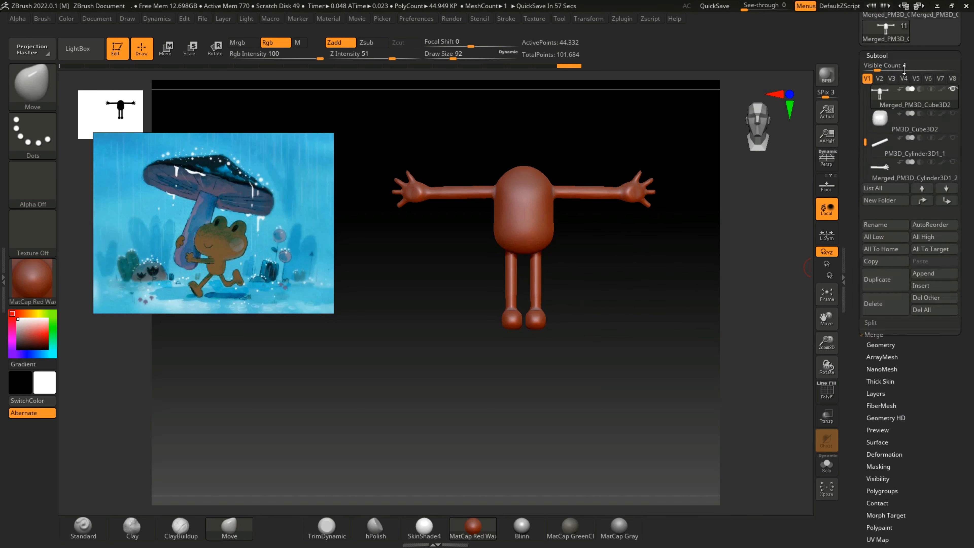
pyautogui.moveTo(865, 141); pyautogui.dragTo(866, 95)
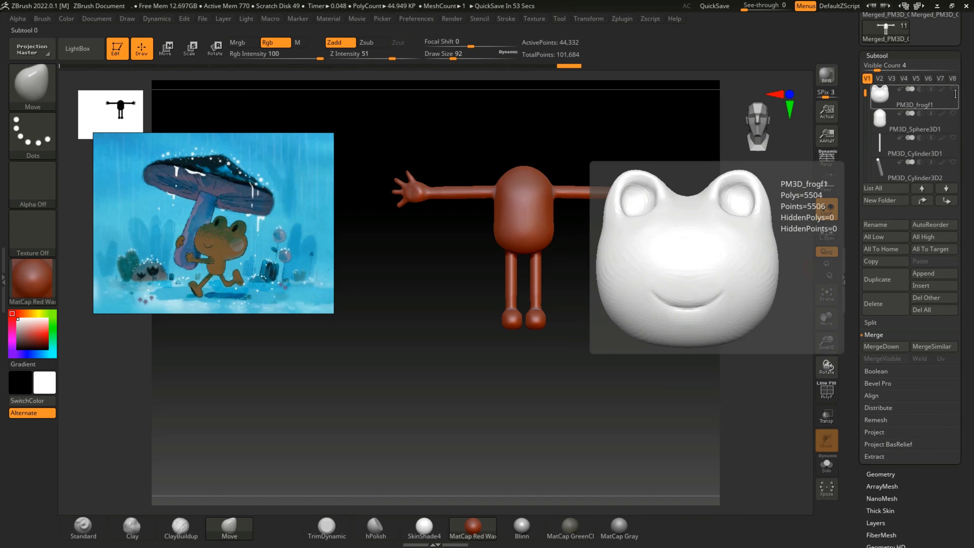
pyautogui.click(953, 89)
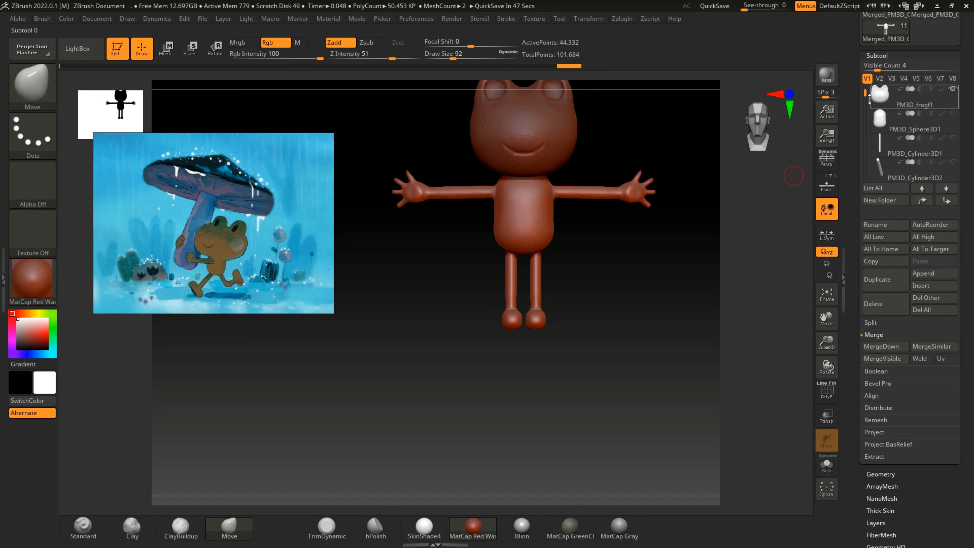
pyautogui.moveTo(866, 94); pyautogui.dragTo(877, 126)
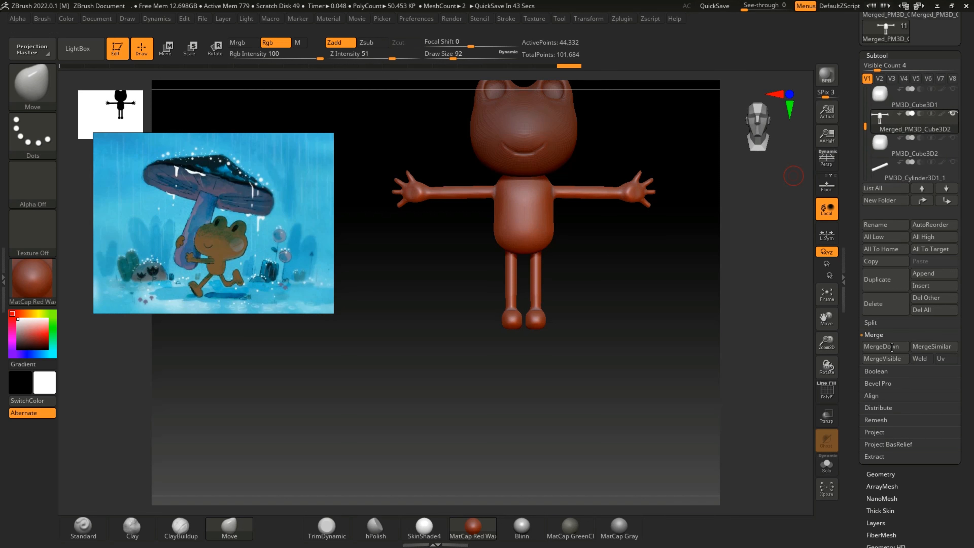
pyautogui.click(889, 358)
# Step: Insert the merged head-and-body frog mesh Merged_PM3D_Cube3D3 as a new subtool of the body tool
pyautogui.moveTo(866, 149); pyautogui.dragTo(866, 175)
pyautogui.click(954, 91)
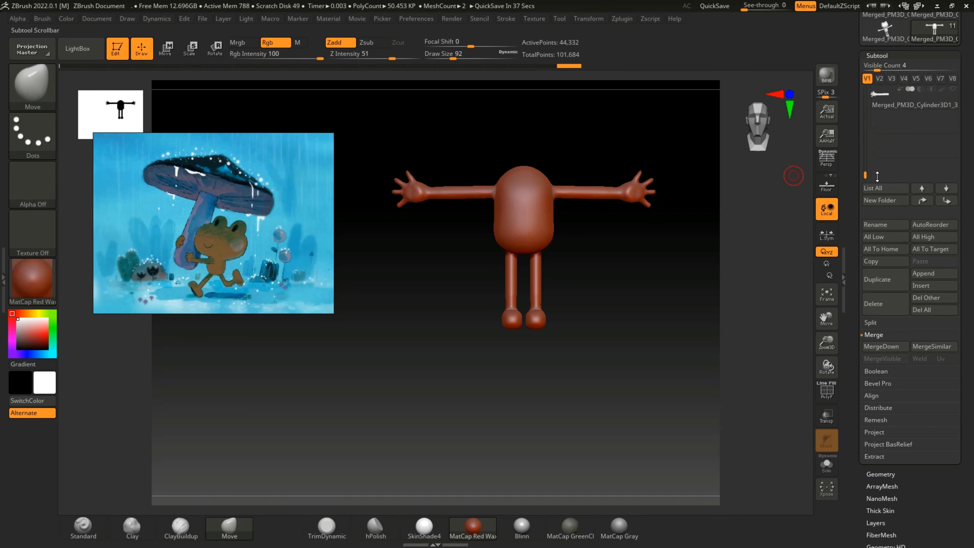
pyautogui.click(931, 287)
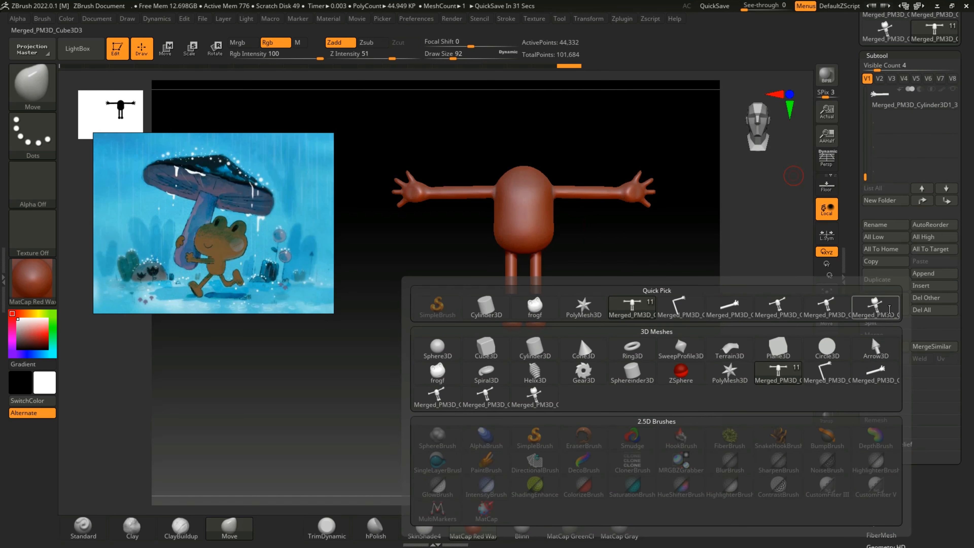
pyautogui.click(890, 309)
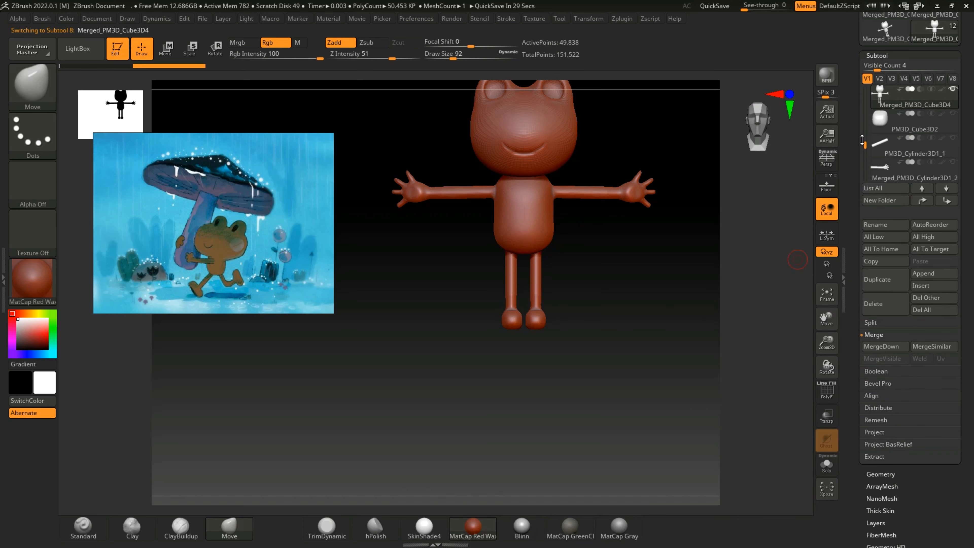
# Step: Duplicate the inserted frog subtool and fuse the copy into one mesh with DynaMesh at resolution 128
pyautogui.click(890, 284)
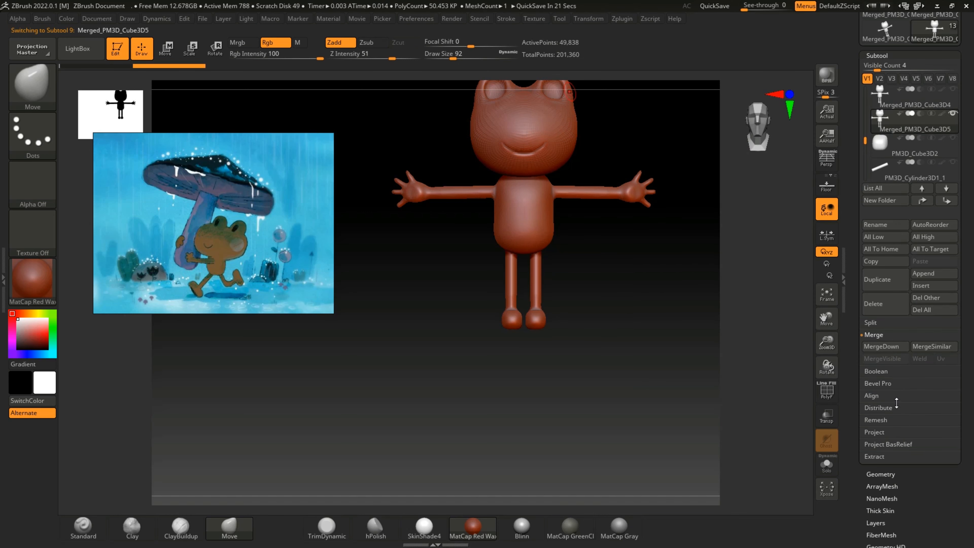
pyautogui.click(880, 474)
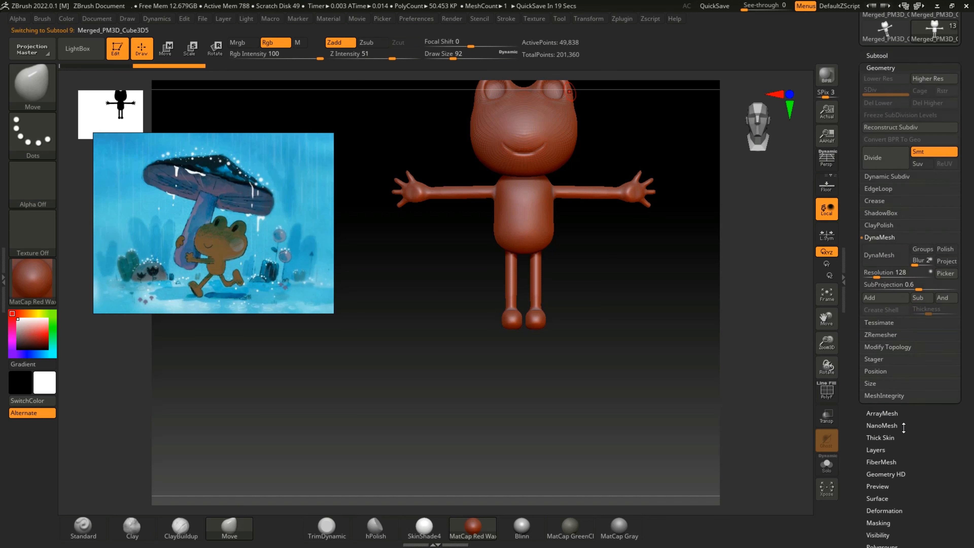
pyautogui.click(885, 255)
# Step: Smooth the seam where the frog's head meets the torso, working around the neck from front and back
pyautogui.moveTo(653, 315); pyautogui.dragTo(639, 267)
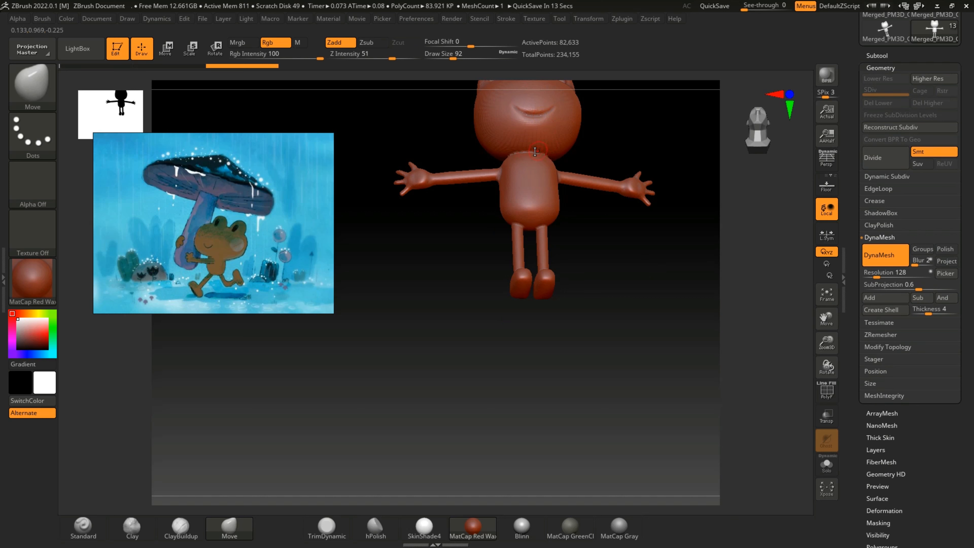
pyautogui.press('shift')
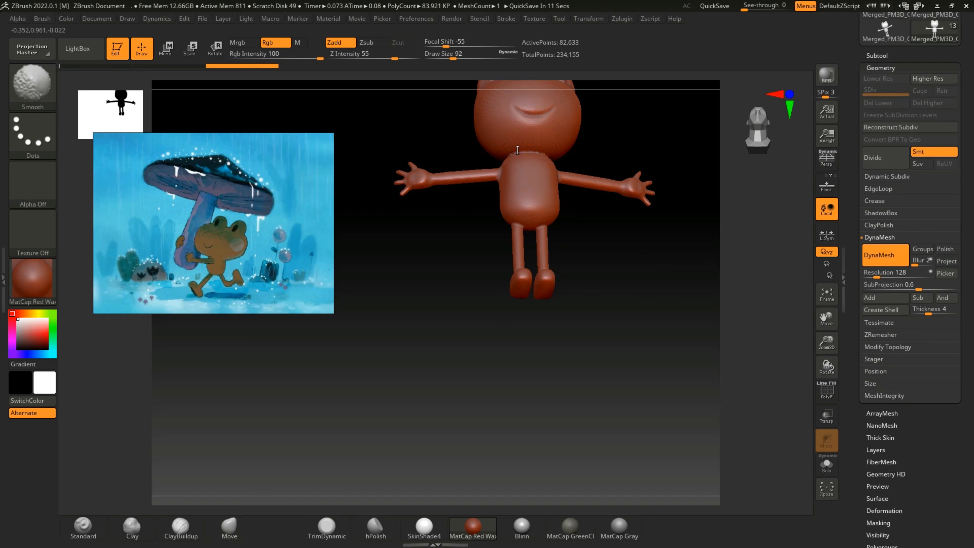
pyautogui.moveTo(563, 155); pyautogui.dragTo(495, 167)
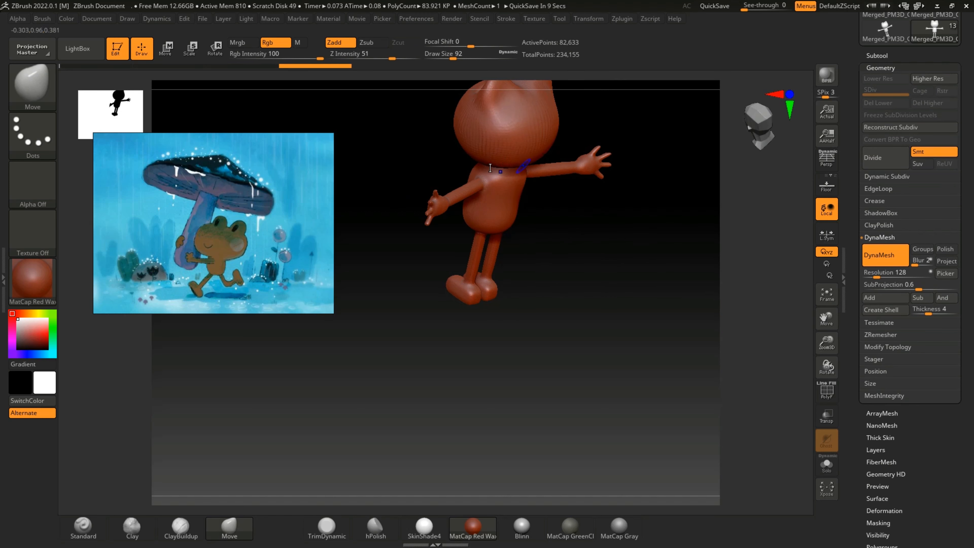
pyautogui.moveTo(553, 231); pyautogui.dragTo(512, 204)
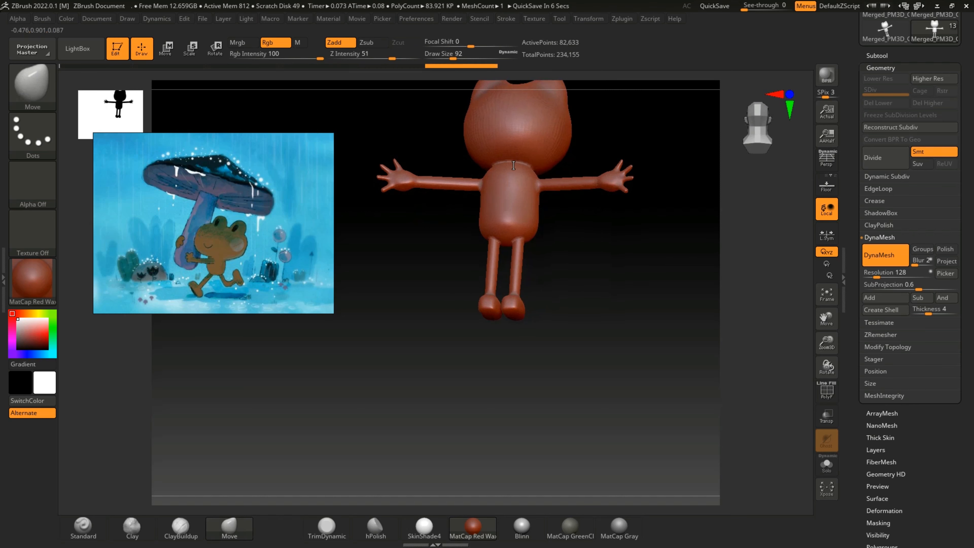
pyautogui.press('shift')
pyautogui.moveTo(429, 217); pyautogui.dragTo(549, 227)
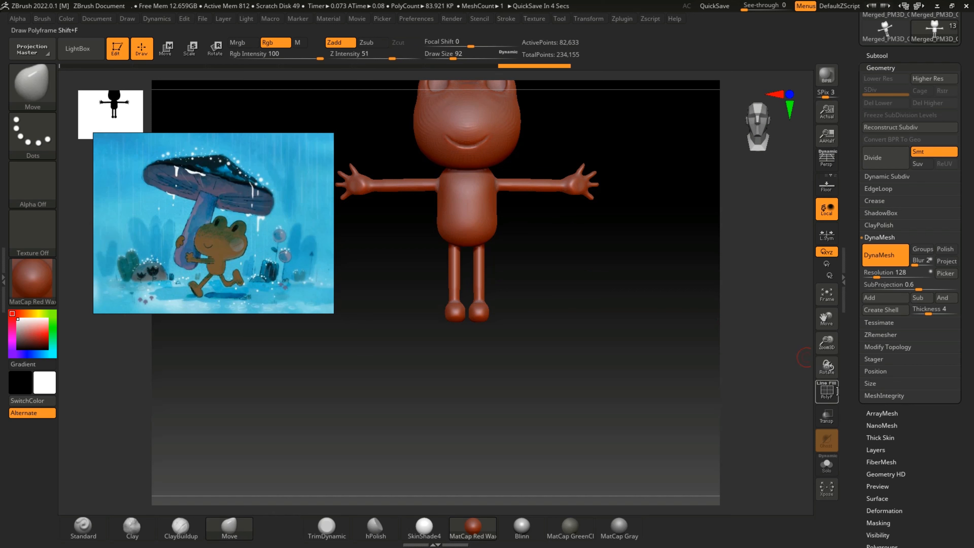
# Step: Inspect the fused frog's mesh and polygroups with the polyframe display, and switch the display off again
pyautogui.click(829, 392)
pyautogui.click(829, 392)
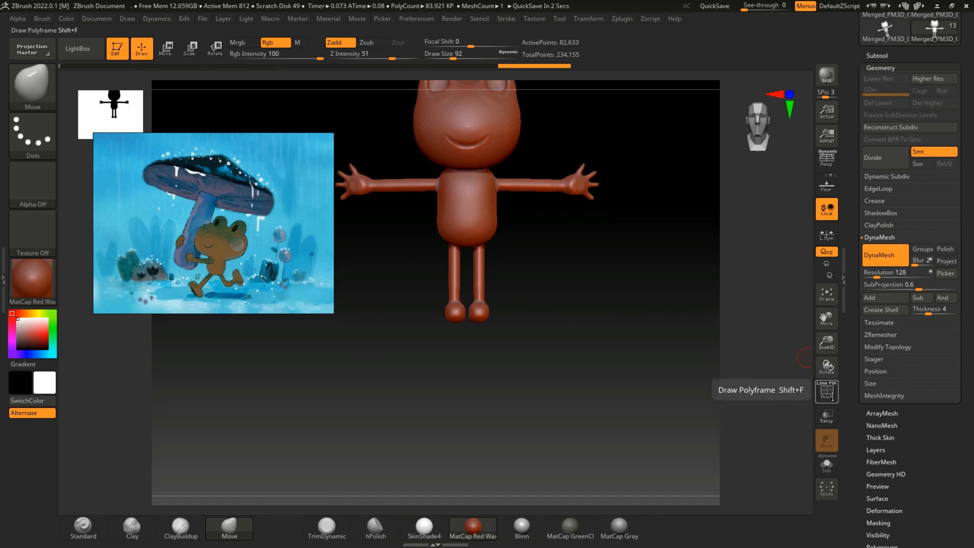
pyautogui.click(829, 392)
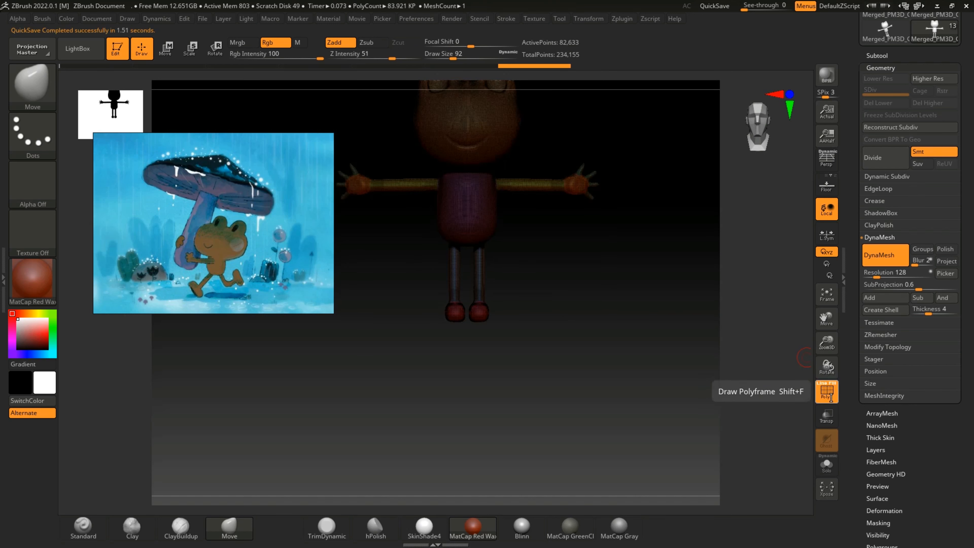
pyautogui.moveTo(833, 358); pyautogui.dragTo(836, 379)
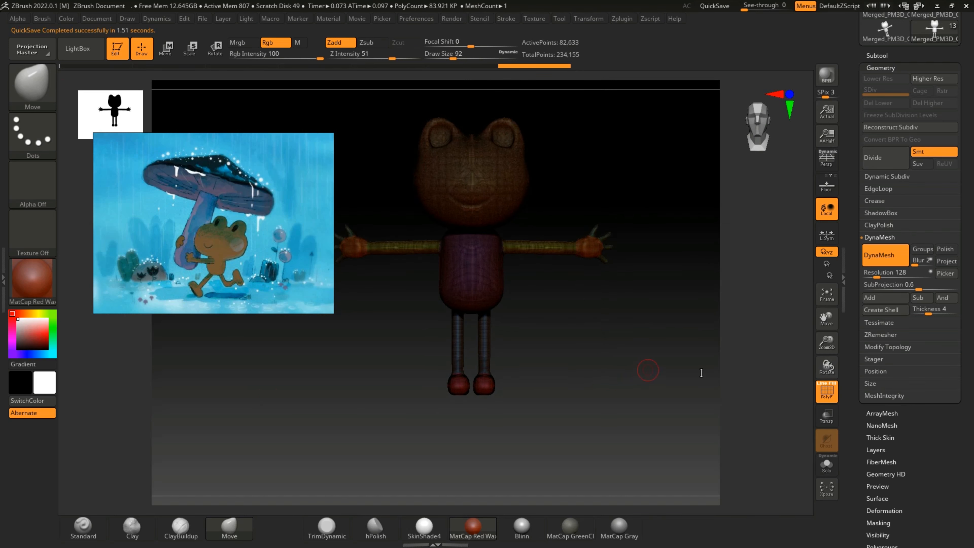
pyautogui.click(832, 398)
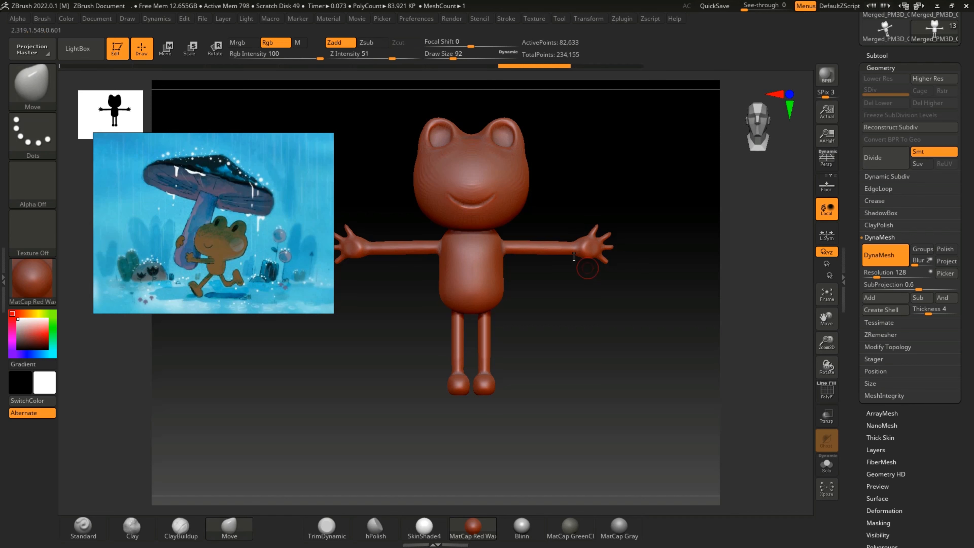
# Step: Shape the frog's palms with the Standard brush and smooth them
pyautogui.click(83, 526)
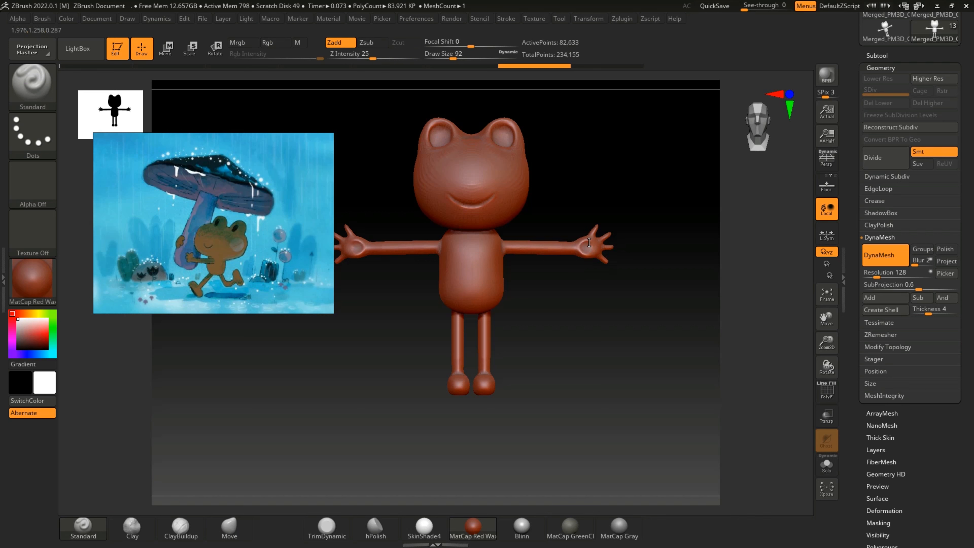
pyautogui.press('shift')
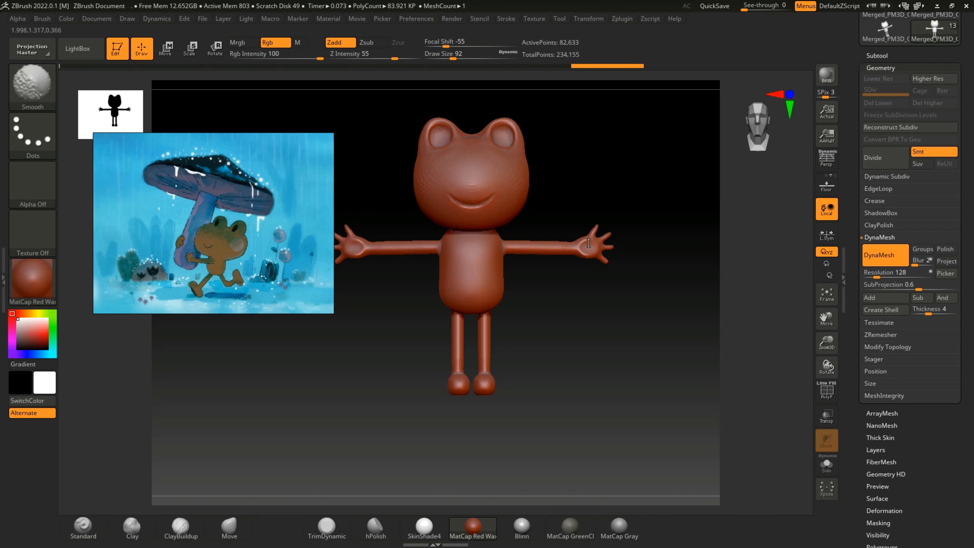
pyautogui.moveTo(585, 309)
pyautogui.mouseDown()
pyautogui.moveTo(576, 309)
pyautogui.moveTo(652, 307)
pyautogui.moveTo(578, 310)
pyautogui.moveTo(572, 279)
pyautogui.moveTo(563, 290)
pyautogui.moveTo(518, 249)
pyautogui.mouseUp()
# Step: Smooth the neck and shoulder transition further from behind and in front, raising the Smooth brush intensity
pyautogui.press('shift')
pyautogui.press('shift')
pyautogui.moveTo(580, 304)
pyautogui.mouseDown()
pyautogui.moveTo(543, 300)
pyautogui.moveTo(519, 283)
pyautogui.mouseUp()
pyautogui.press('shift')
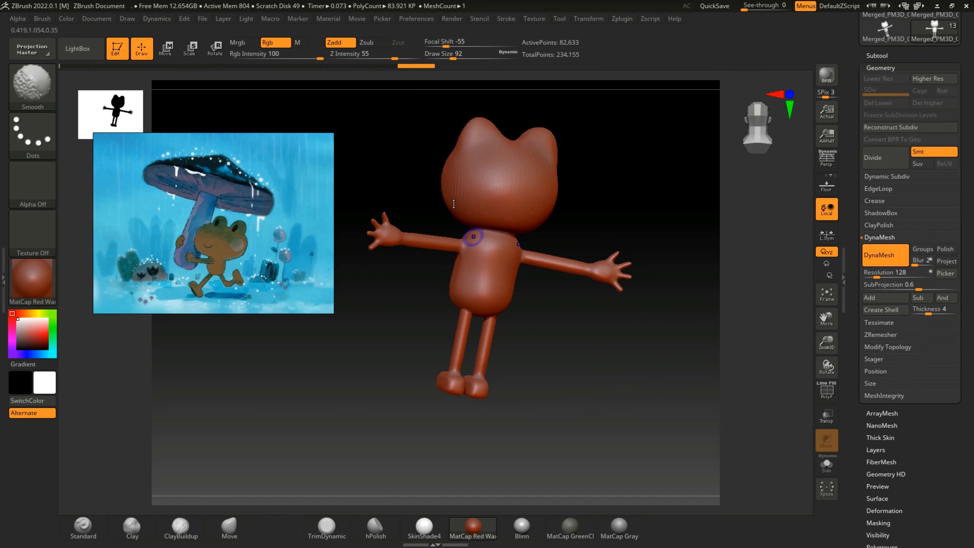
pyautogui.moveTo(395, 59); pyautogui.dragTo(422, 58)
pyautogui.keyDown('shift'); pyautogui.moveTo(511, 238); pyautogui.dragTo(463, 227); pyautogui.keyUp('shift')
pyautogui.moveTo(631, 365)
pyautogui.mouseDown()
pyautogui.moveTo(587, 361)
pyautogui.moveTo(587, 369)
pyautogui.mouseUp()
pyautogui.keyDown('shift'); pyautogui.moveTo(446, 229); pyautogui.dragTo(452, 240); pyautogui.keyUp('shift')
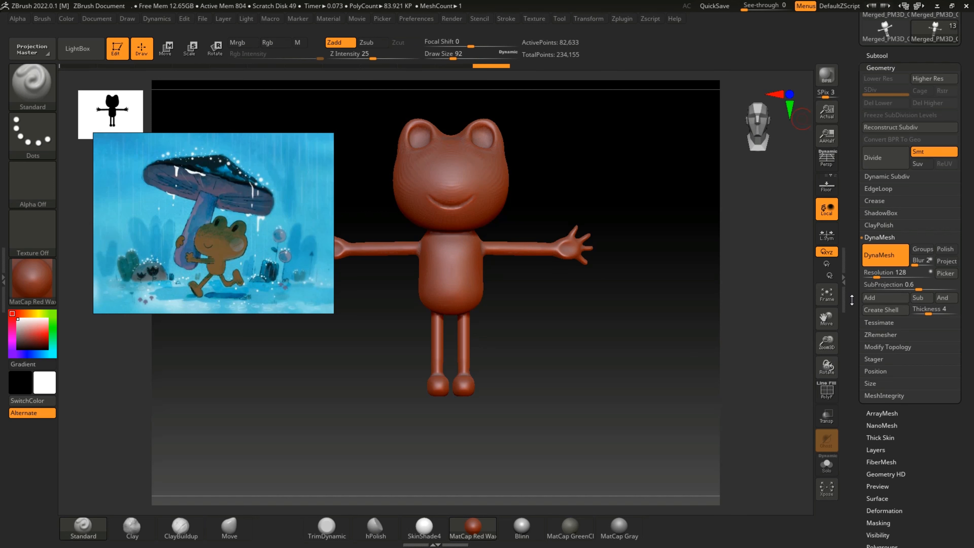
# Step: Retopologize the fused frog with ZRemesher at a target polygon count of 5 with adaptive density
pyautogui.moveTo(852, 287); pyautogui.dragTo(860, 318)
pyautogui.scroll(-5, 852, 281)
pyautogui.click(872, 214)
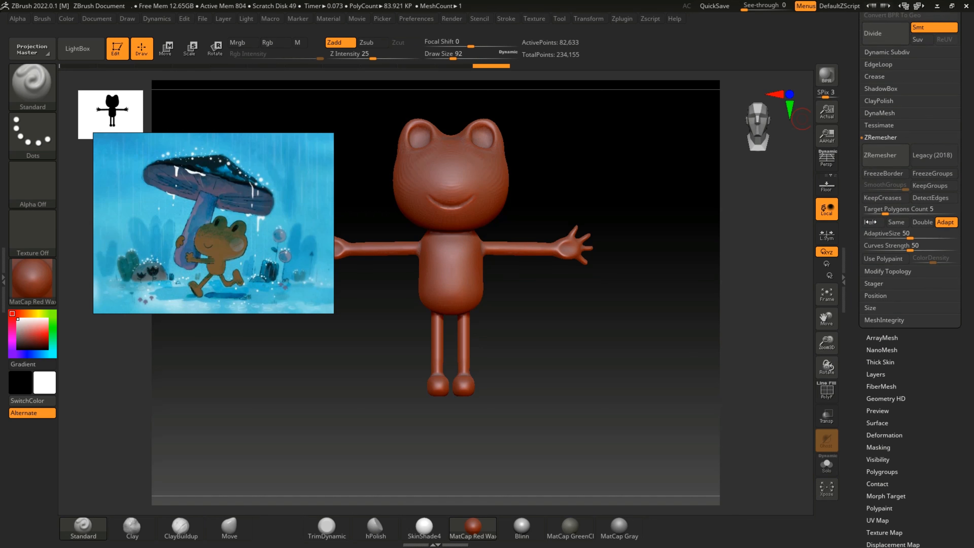
pyautogui.click(885, 161)
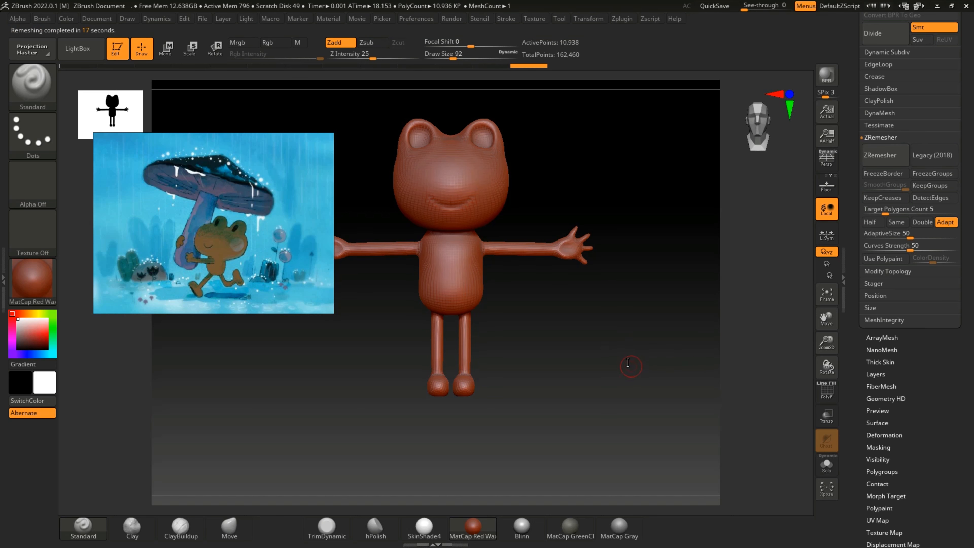
pyautogui.moveTo(610, 384)
pyautogui.mouseDown()
pyautogui.moveTo(545, 394)
pyautogui.moveTo(621, 375)
pyautogui.mouseUp()
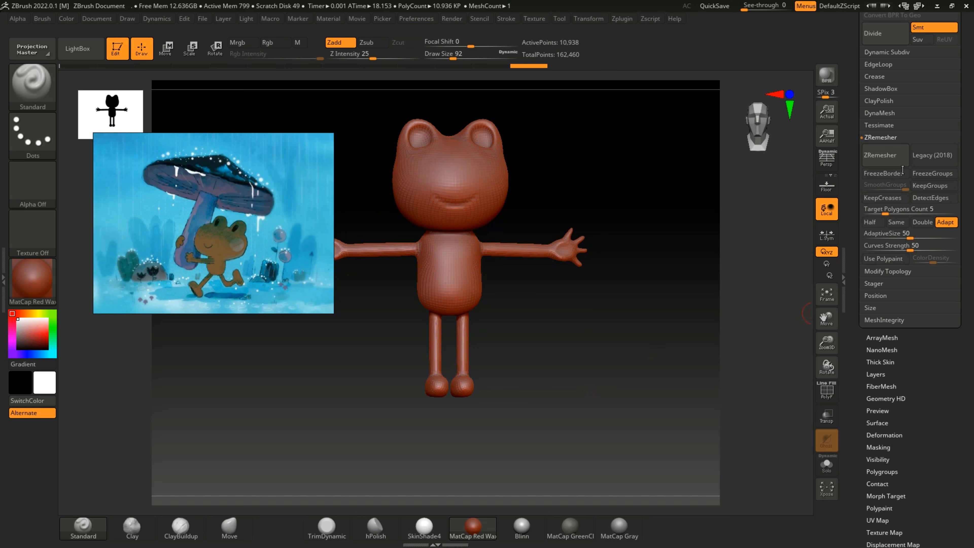
# Step: Subdivide the remeshed frog once to subdivision level 2 with smoothing on
pyautogui.scroll(5, 871, 88)
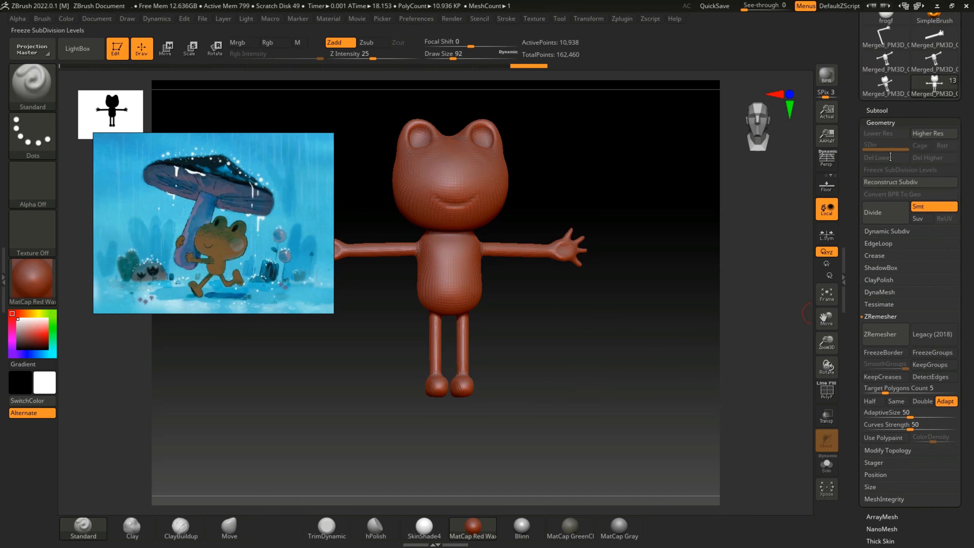
pyautogui.click(878, 110)
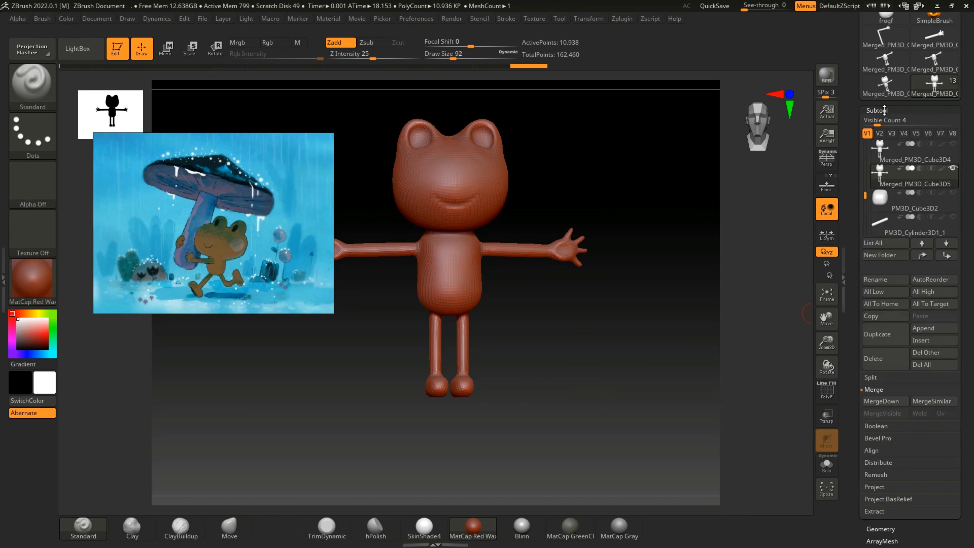
pyautogui.click(884, 110)
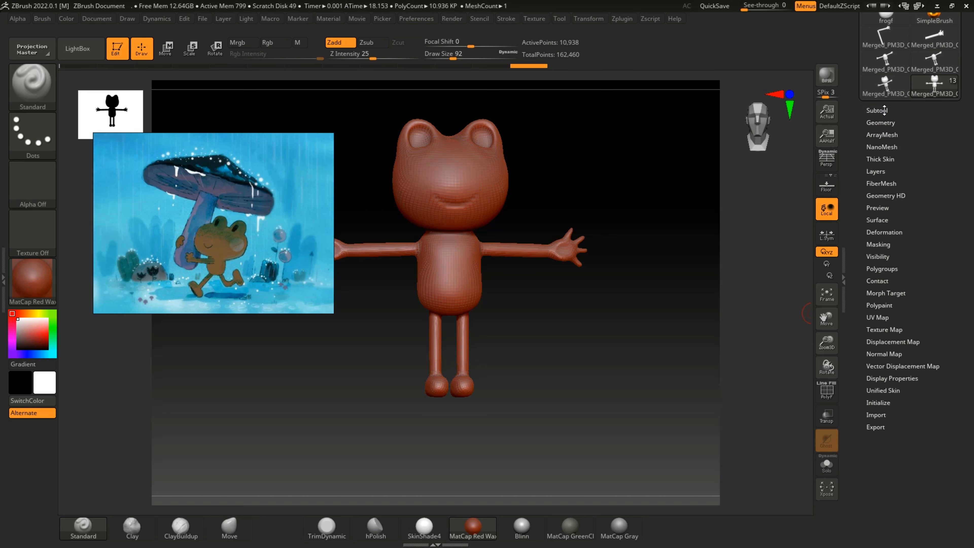
pyautogui.click(884, 111)
pyautogui.click(885, 110)
pyautogui.click(886, 122)
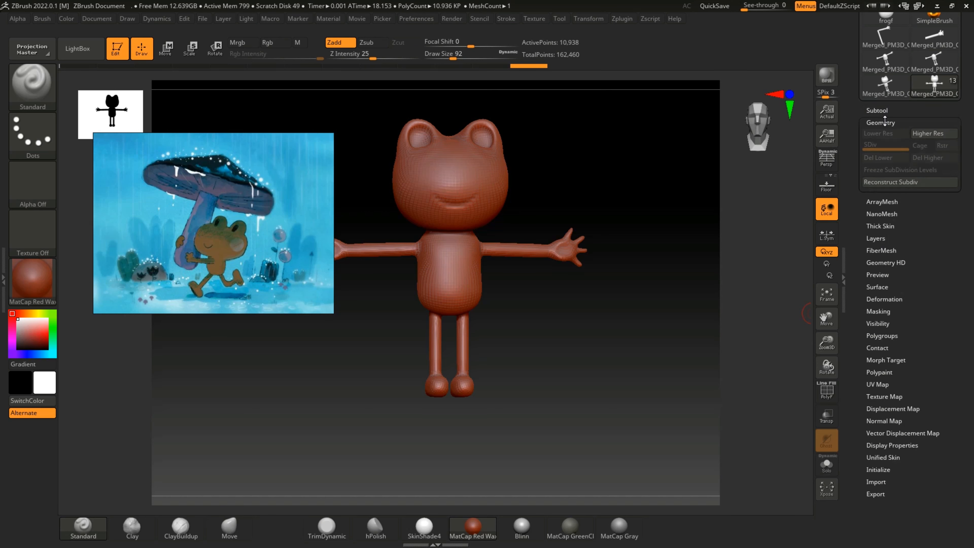
pyautogui.click(877, 209)
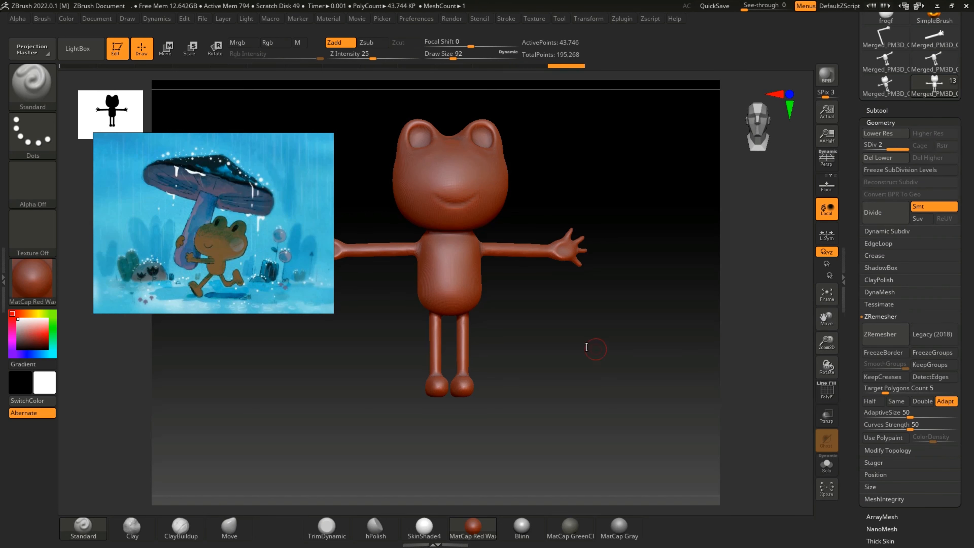
pyautogui.moveTo(587, 343)
pyautogui.mouseDown()
pyautogui.moveTo(582, 314)
pyautogui.moveTo(622, 324)
pyautogui.moveTo(622, 339)
pyautogui.moveTo(667, 343)
pyautogui.moveTo(589, 348)
pyautogui.mouseUp()
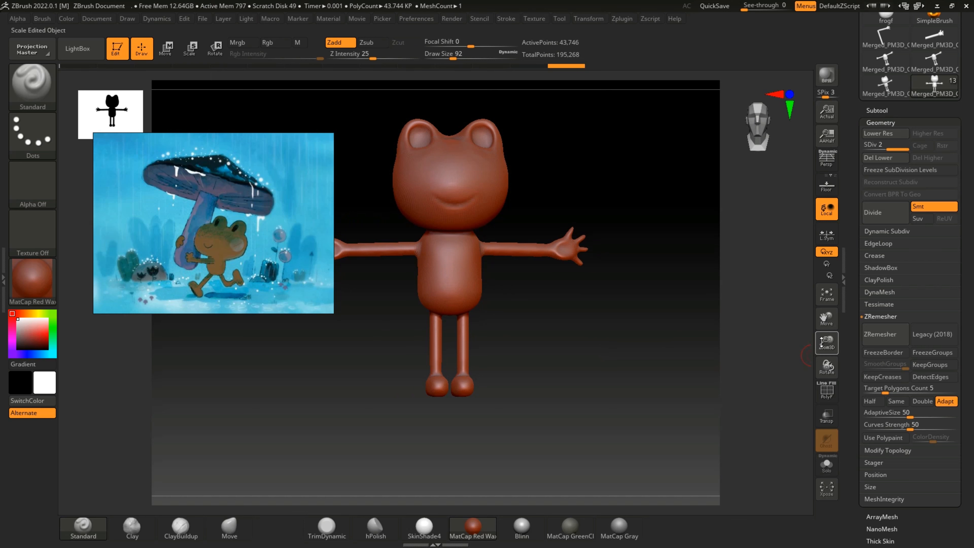
# Step: Carve the smile line across the frog's face with the DamStandard brush at a draw size of 32
pyautogui.moveTo(827, 342); pyautogui.dragTo(819, 378)
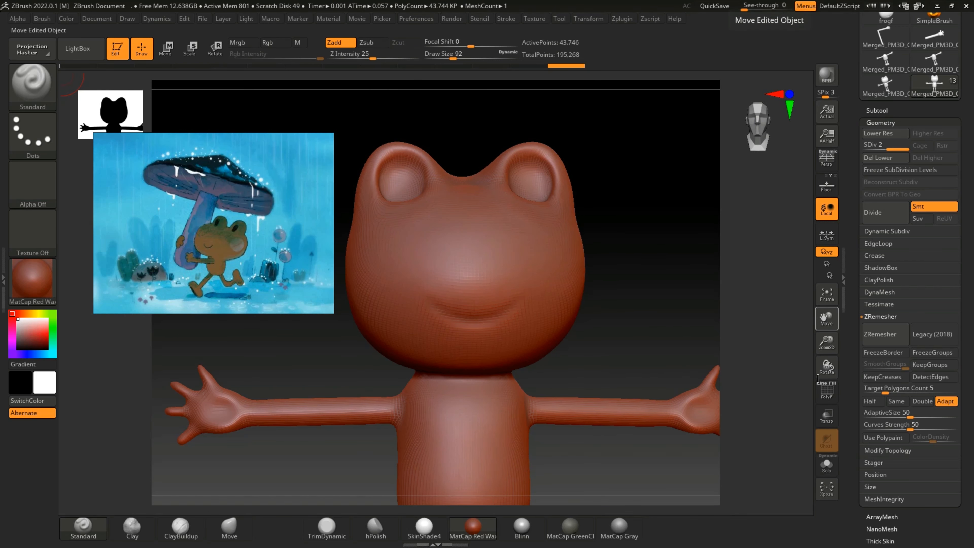
pyautogui.click(32, 83)
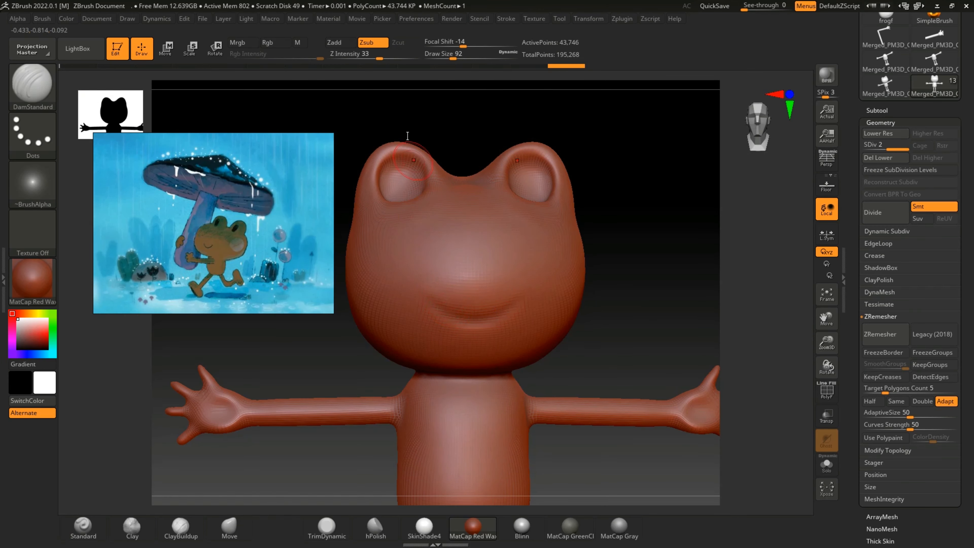
pyautogui.press('[')
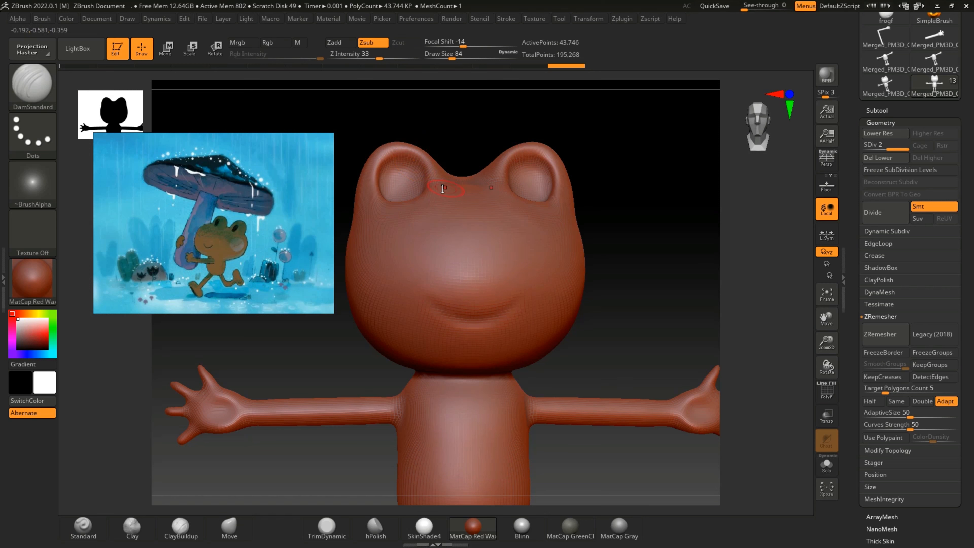
pyautogui.moveTo(441, 308)
pyautogui.mouseDown()
pyautogui.moveTo(500, 318)
pyautogui.moveTo(510, 308)
pyautogui.moveTo(488, 316)
pyautogui.moveTo(510, 307)
pyautogui.mouseUp()
pyautogui.moveTo(438, 307)
pyautogui.mouseDown()
pyautogui.moveTo(474, 319)
pyautogui.moveTo(506, 306)
pyautogui.mouseUp()
pyautogui.moveTo(438, 307)
pyautogui.mouseDown()
pyautogui.moveTo(479, 318)
pyautogui.moveTo(510, 306)
pyautogui.moveTo(492, 310)
pyautogui.mouseUp()
pyautogui.moveTo(425, 301); pyautogui.dragTo(448, 314)
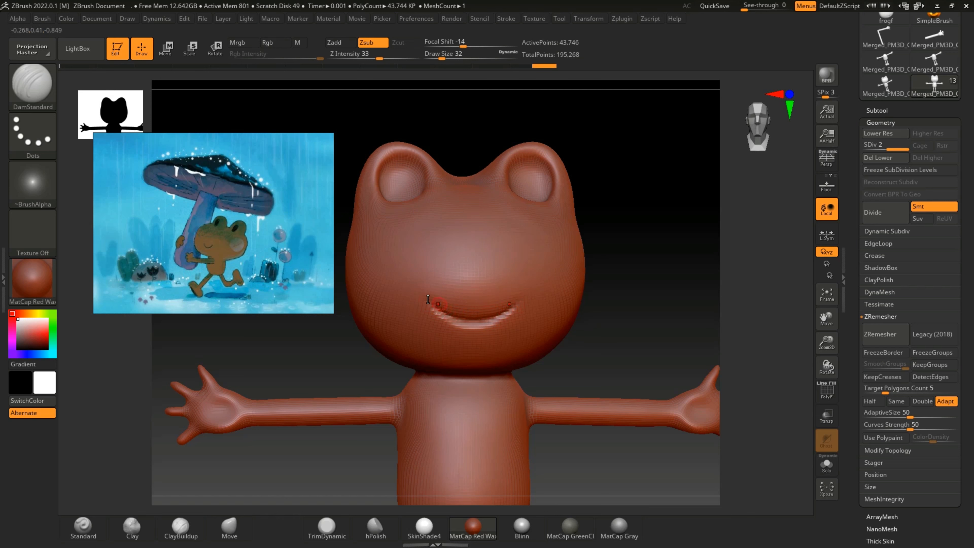
# Step: Subdivide the frog to level 3 and deepen the smile line with another DamStandard stroke
pyautogui.hotkey('ctrl', 'd')
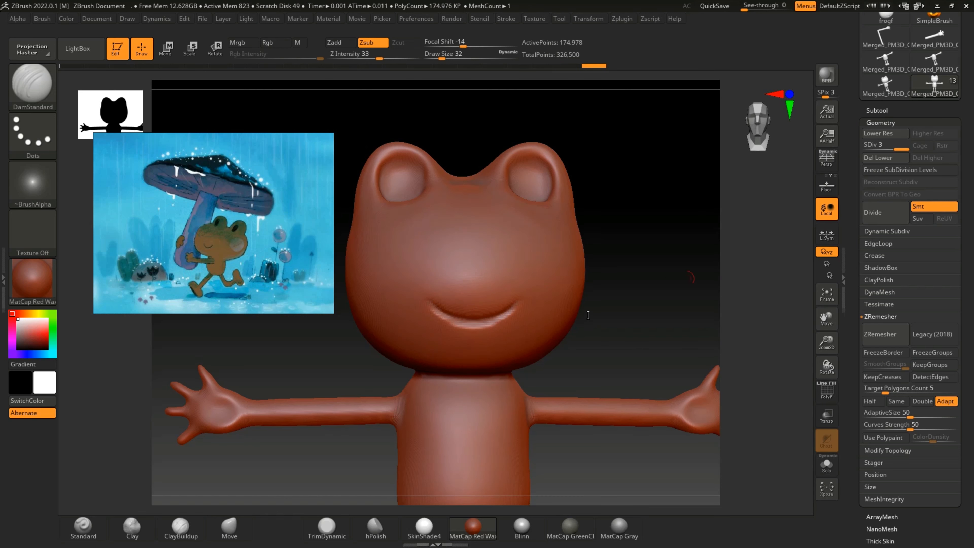
pyautogui.moveTo(639, 317); pyautogui.dragTo(606, 293)
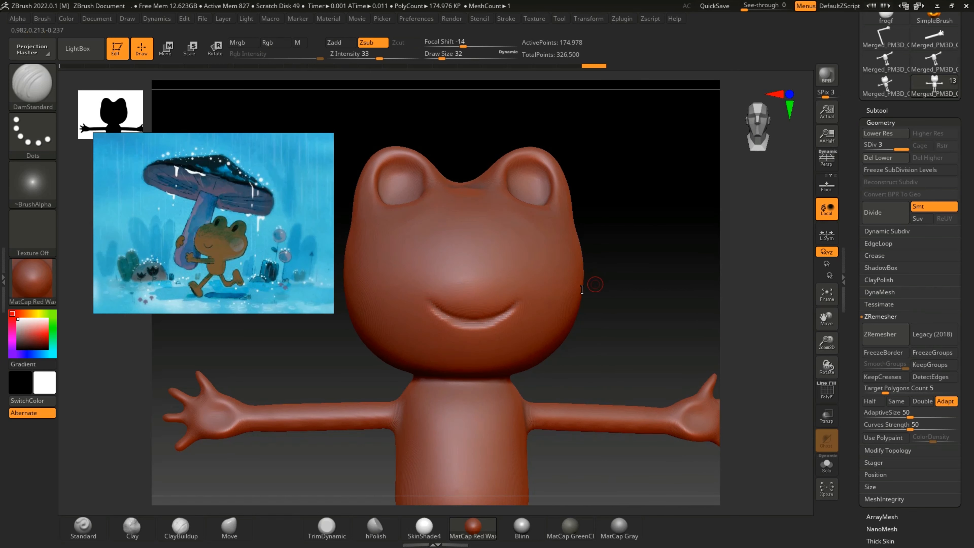
pyautogui.moveTo(430, 303)
pyautogui.mouseDown()
pyautogui.moveTo(510, 310)
pyautogui.moveTo(464, 323)
pyautogui.mouseUp()
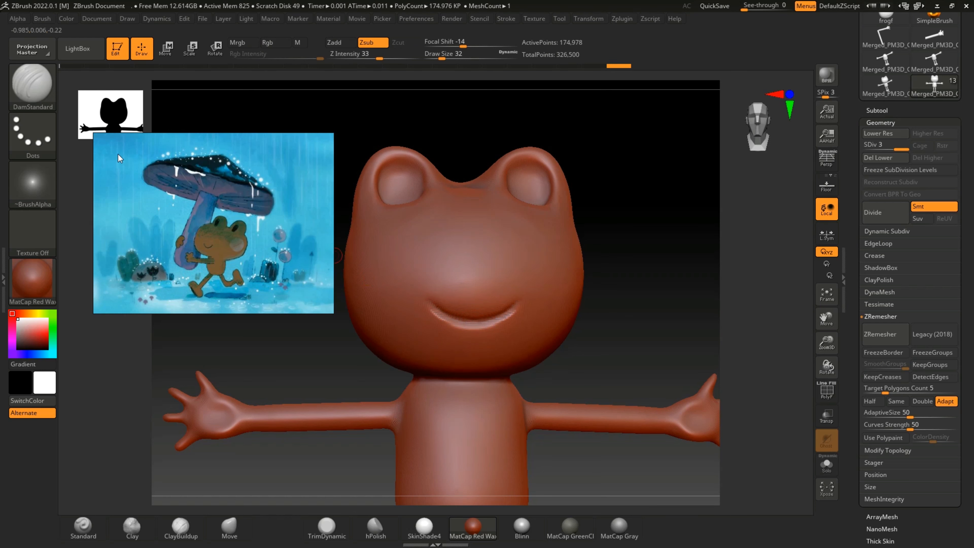
# Step: Tighten and sharpen the frog's smile line with Pinch brush strokes at a draw size of 104
pyautogui.press('b')
pyautogui.press('p')
pyautogui.press('i')
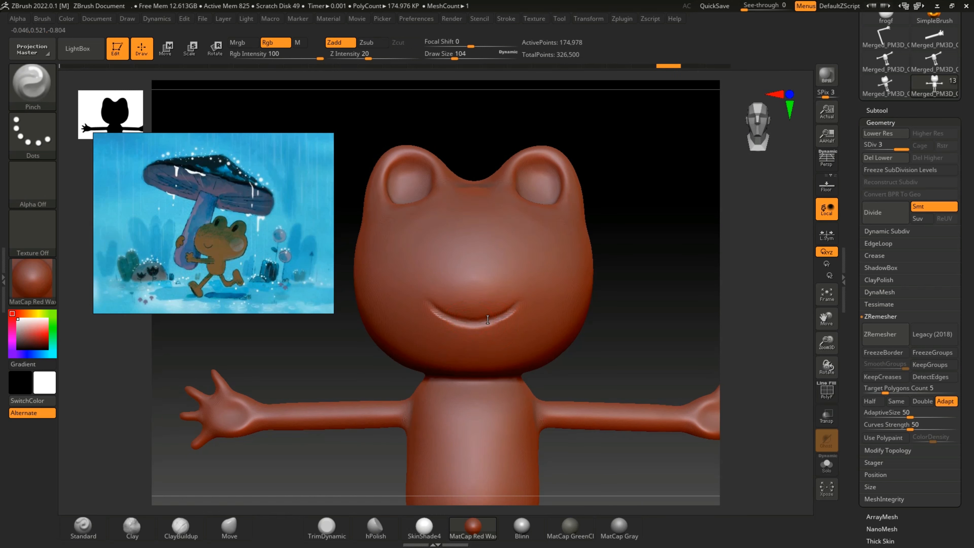
pyautogui.moveTo(476, 326)
pyautogui.mouseDown()
pyautogui.moveTo(515, 307)
pyautogui.moveTo(477, 323)
pyautogui.mouseUp()
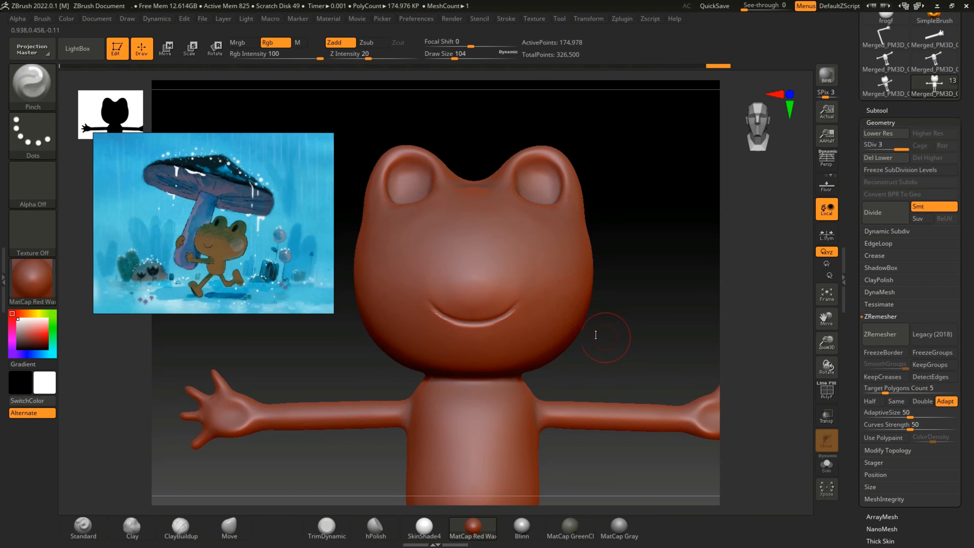
pyautogui.moveTo(596, 332)
pyautogui.mouseDown()
pyautogui.moveTo(643, 319)
pyautogui.moveTo(620, 347)
pyautogui.mouseUp()
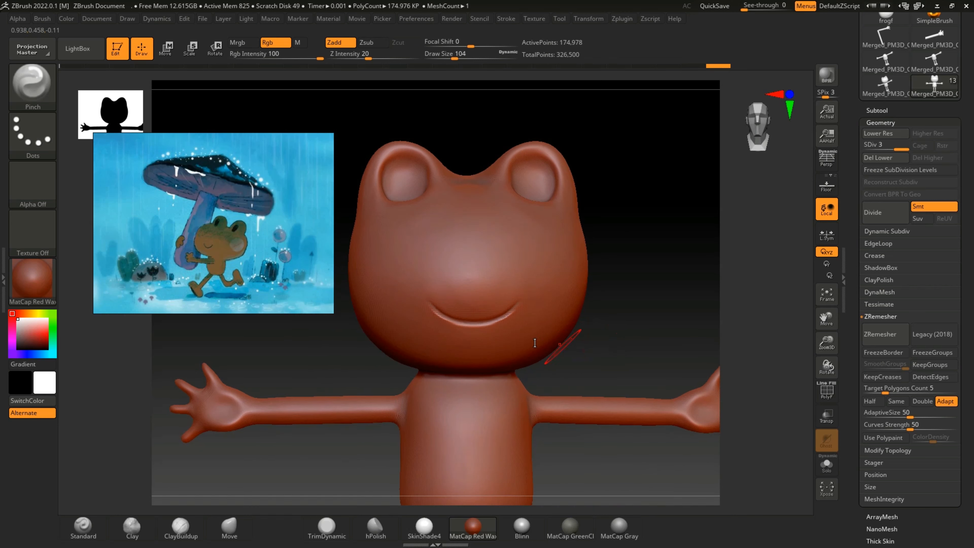
pyautogui.moveTo(464, 321)
pyautogui.keyDown('shift'); pyautogui.mouseDown()
pyautogui.moveTo(506, 320)
pyautogui.moveTo(522, 306)
pyautogui.mouseUp(); pyautogui.keyUp('shift')
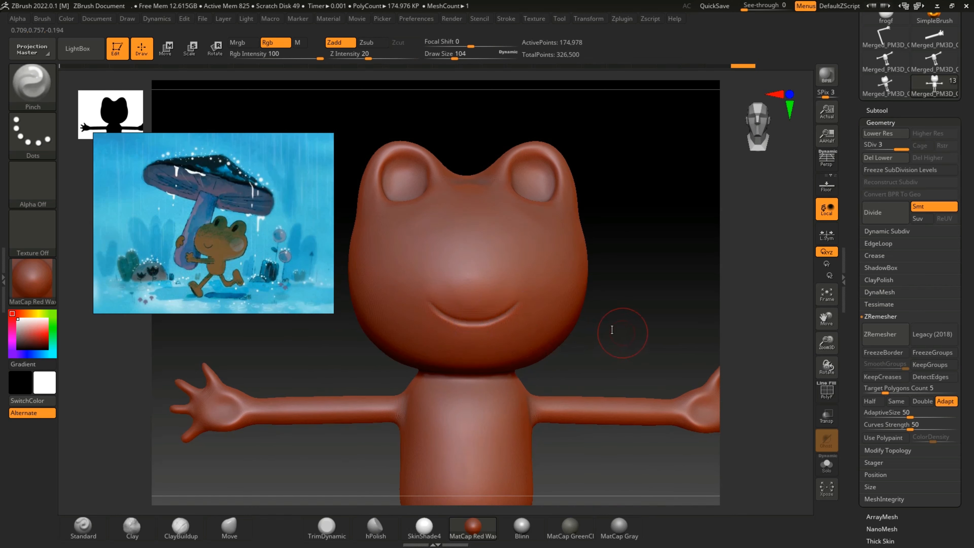
pyautogui.moveTo(622, 333); pyautogui.dragTo(622, 332)
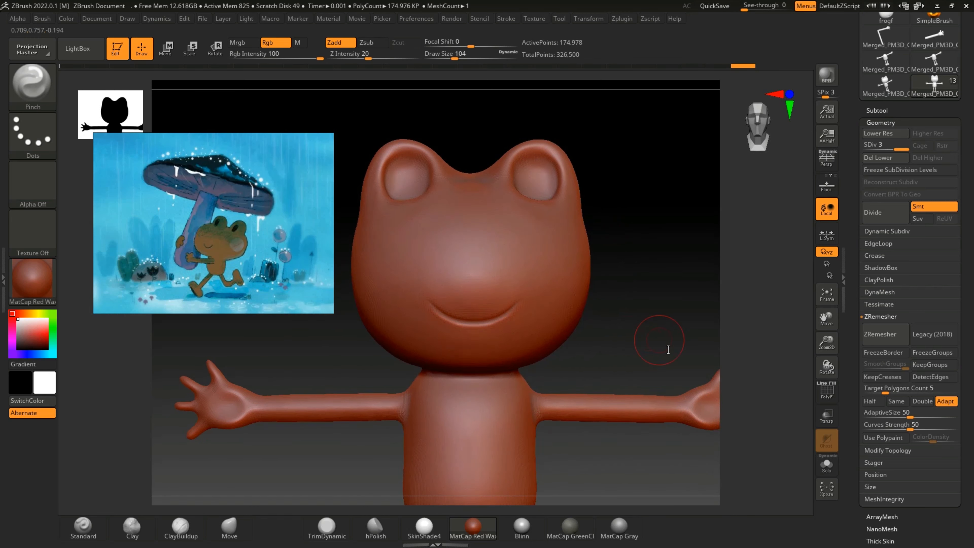
# Step: Subdivide the frog to level 4 and delete its lower subdivision levels
pyautogui.moveTo(827, 367); pyautogui.dragTo(813, 276)
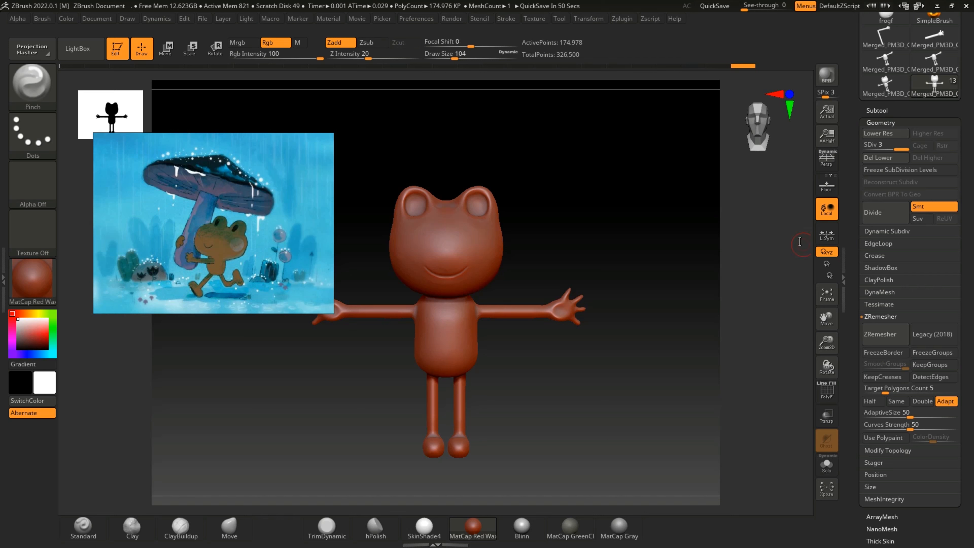
pyautogui.moveTo(701, 372); pyautogui.dragTo(734, 310)
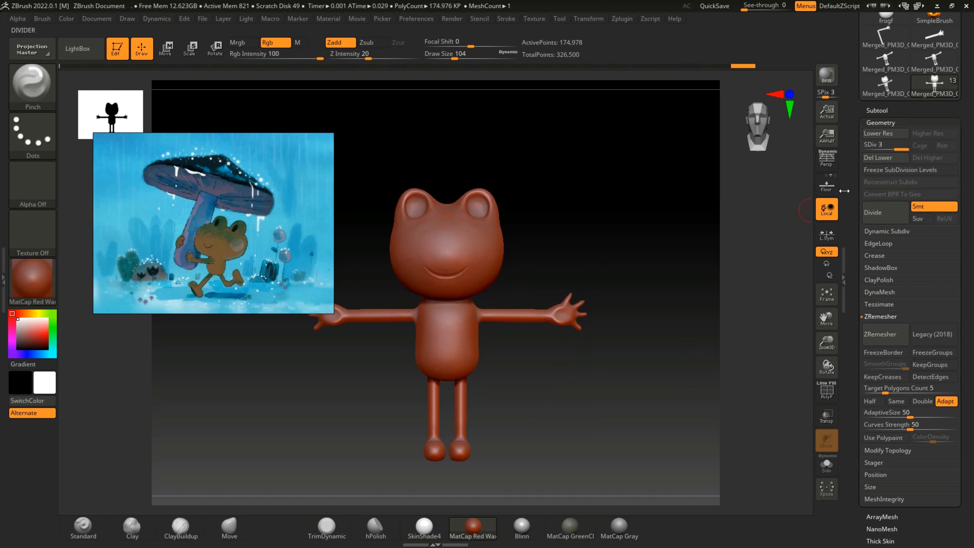
pyautogui.scroll(3, 849, 229)
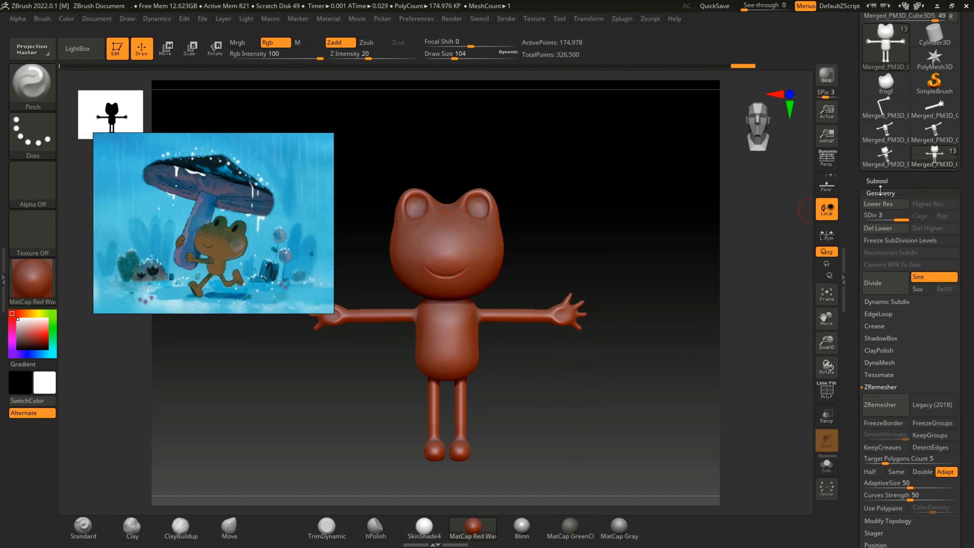
pyautogui.click(886, 286)
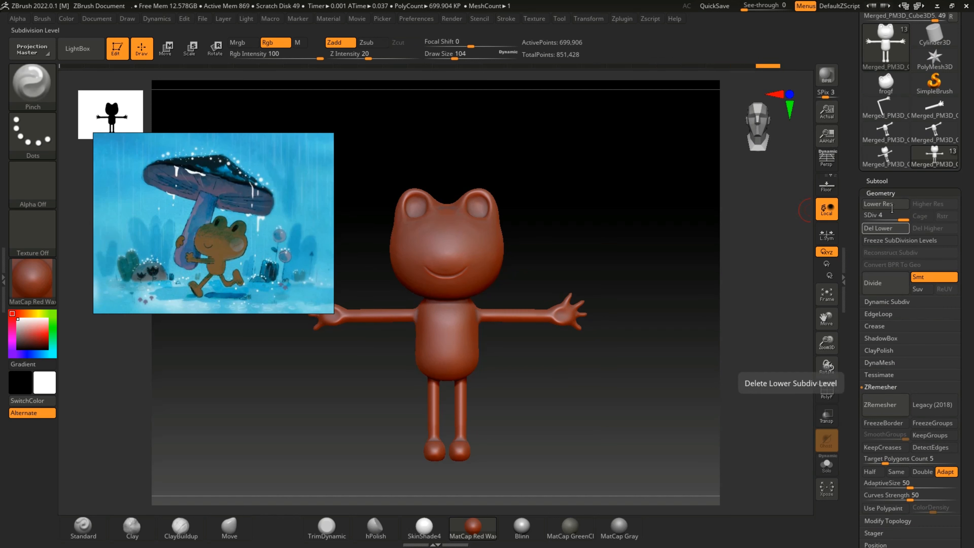
pyautogui.click(883, 228)
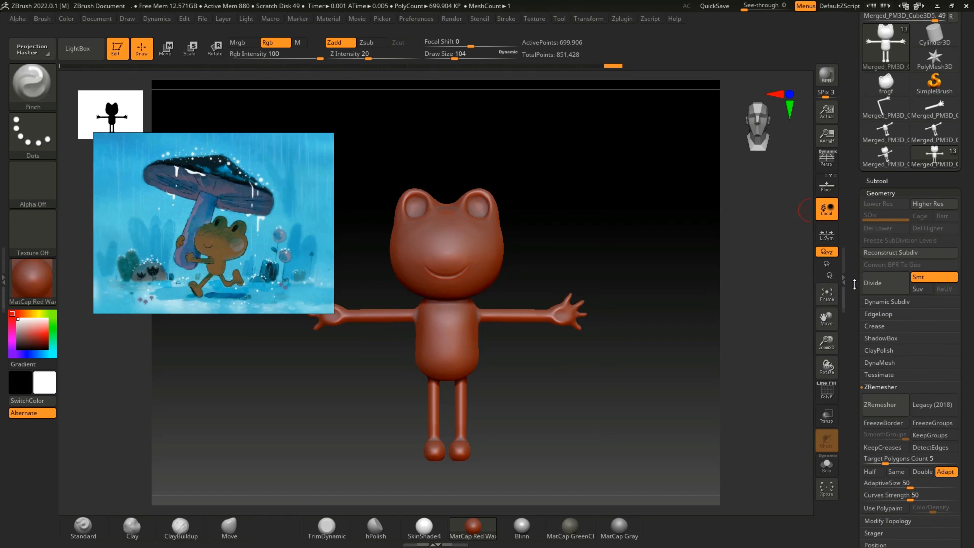
pyautogui.click(878, 193)
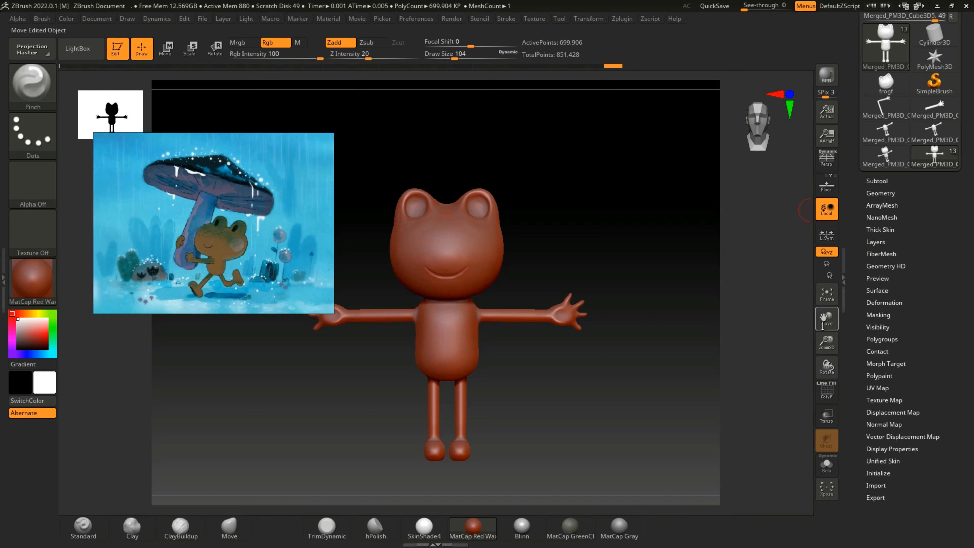
# Step: Trace the upper and lower edges of the smile with the Topology brush and undo the uneven curve around them
pyautogui.moveTo(827, 343); pyautogui.dragTo(805, 315)
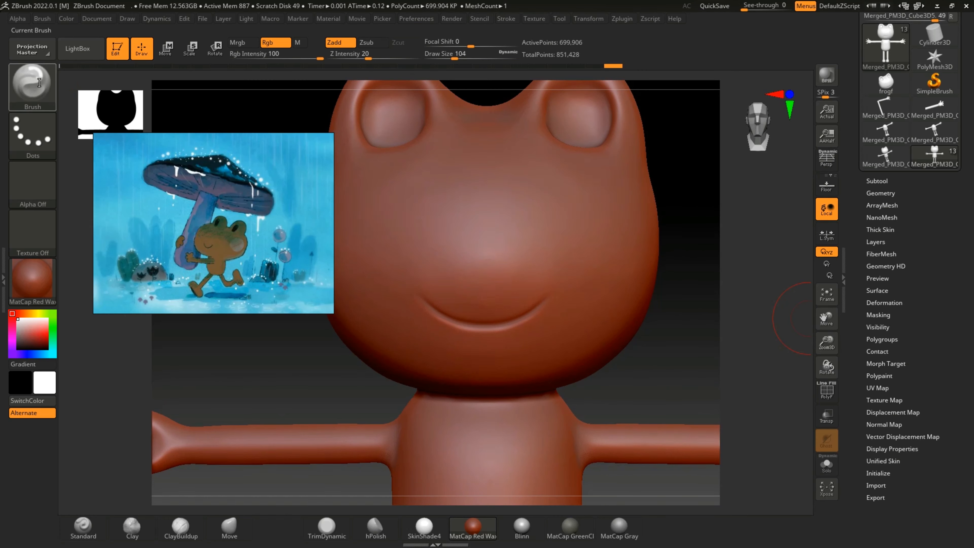
pyautogui.click(31, 84)
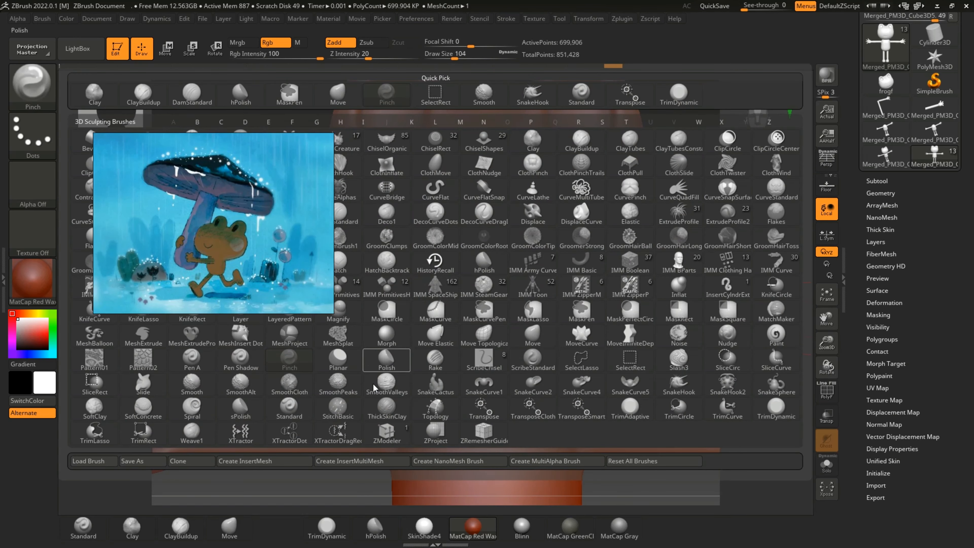
pyautogui.click(436, 408)
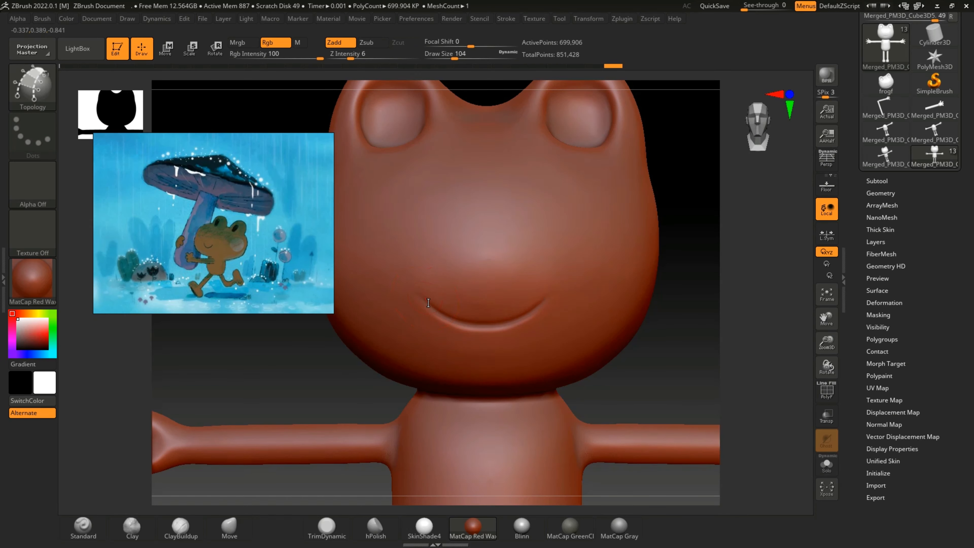
pyautogui.moveTo(491, 318); pyautogui.dragTo(549, 305)
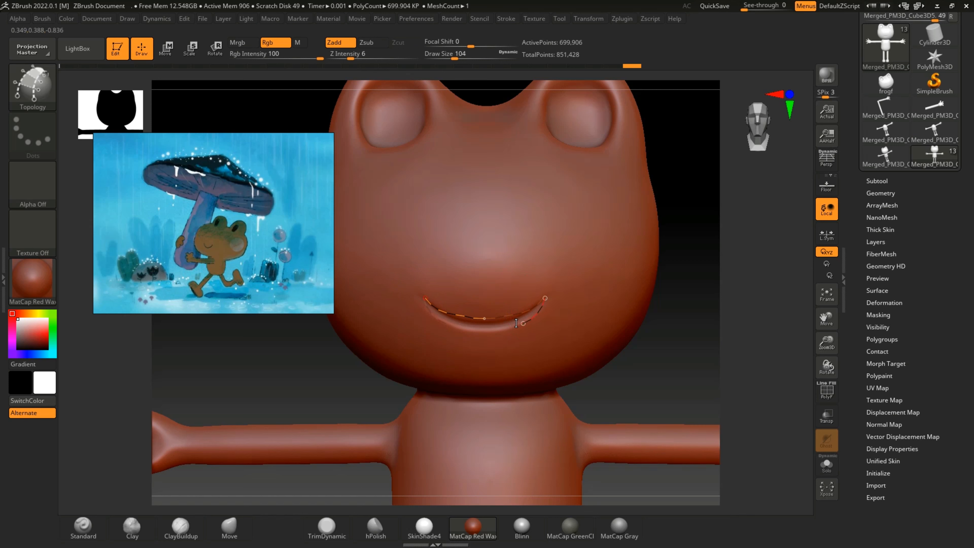
pyautogui.moveTo(483, 330); pyautogui.dragTo(484, 330)
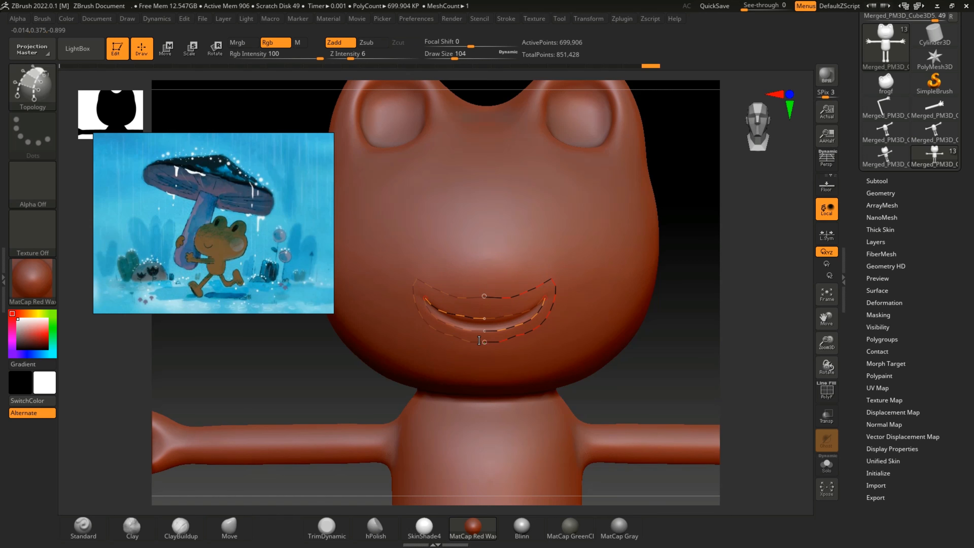
pyautogui.press('ctrl')
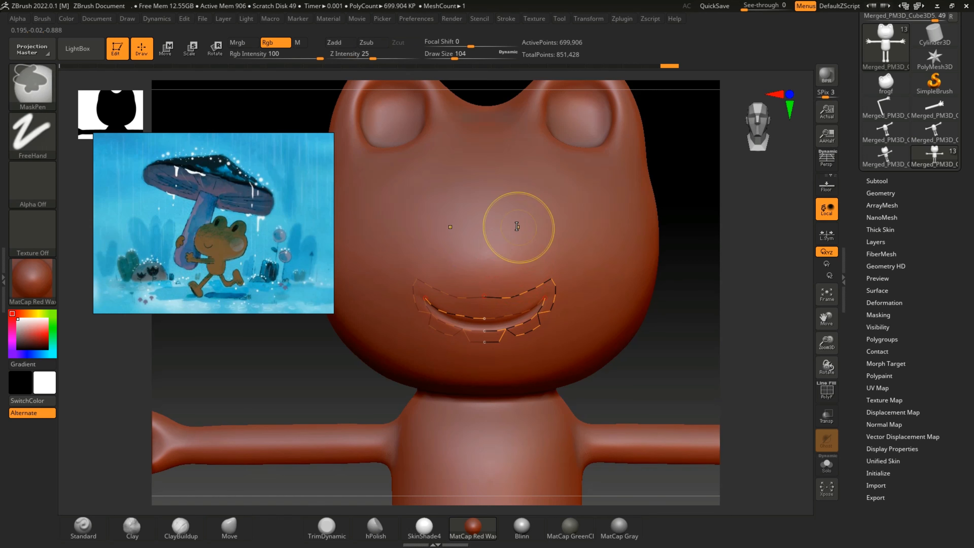
pyautogui.hotkey('ctrl', 'z')
# Step: Draw a smooth Topology loop around the traced mouth, undoing and redrawing its lower part
pyautogui.moveTo(828, 344); pyautogui.dragTo(821, 321)
pyautogui.moveTo(691, 352); pyautogui.dragTo(756, 334)
pyautogui.moveTo(826, 341); pyautogui.dragTo(827, 347)
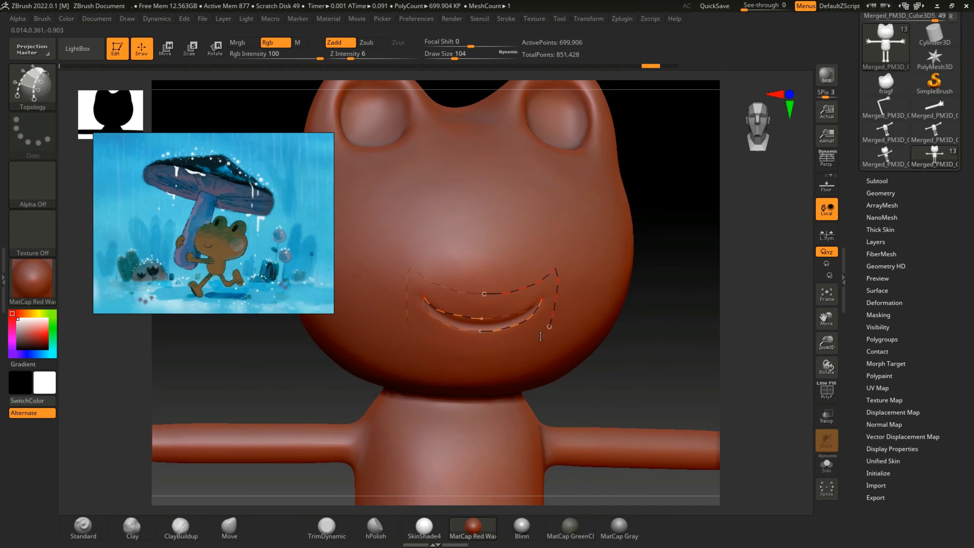
pyautogui.moveTo(466, 349); pyautogui.dragTo(465, 349)
pyautogui.moveTo(674, 375)
pyautogui.mouseDown()
pyautogui.moveTo(661, 373)
pyautogui.moveTo(641, 319)
pyautogui.mouseUp()
pyautogui.hotkey('ctrl', 'z')
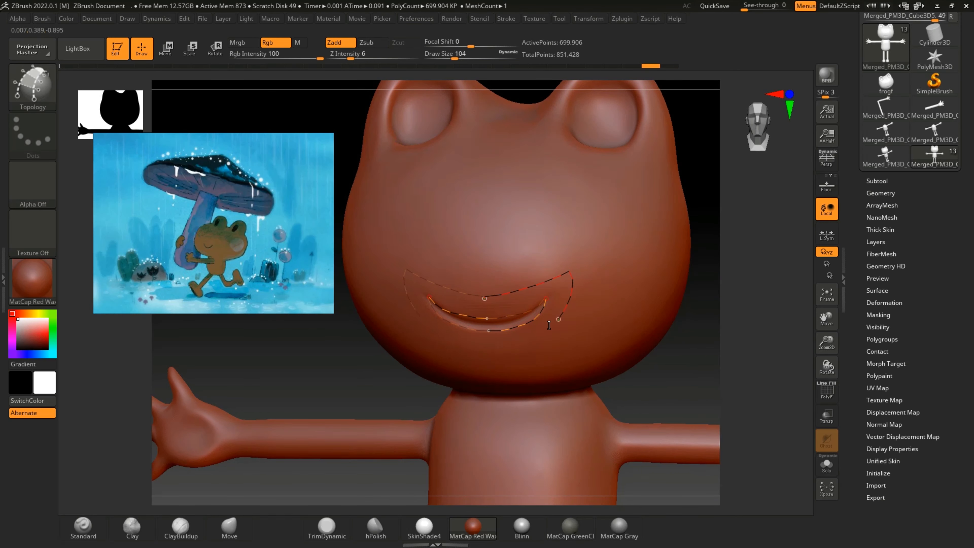
pyautogui.moveTo(491, 345); pyautogui.dragTo(484, 345)
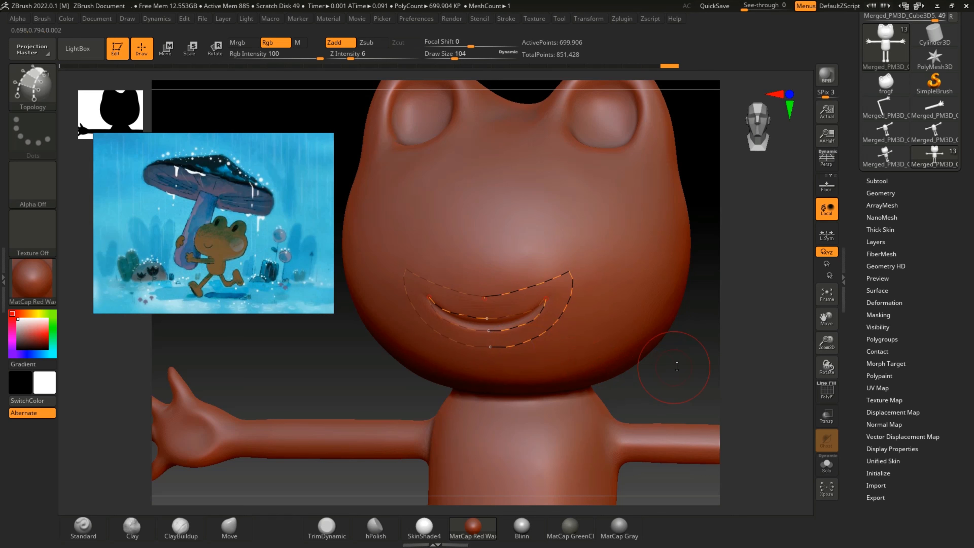
# Step: Draw a second, larger Topology loop around the existing mouth curves
pyautogui.moveTo(679, 365)
pyautogui.mouseDown()
pyautogui.moveTo(688, 361)
pyautogui.moveTo(623, 299)
pyautogui.mouseUp()
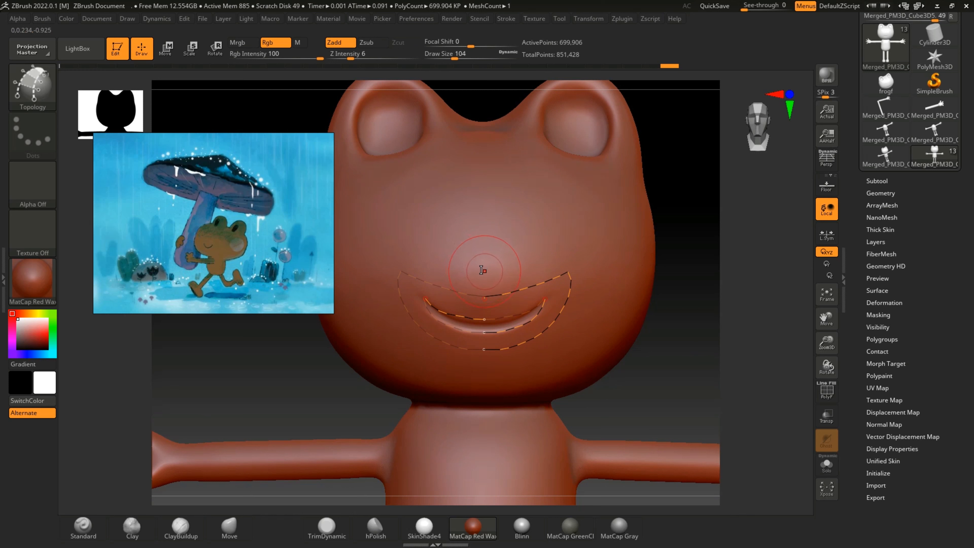
pyautogui.moveTo(482, 271); pyautogui.dragTo(495, 272)
pyautogui.moveTo(827, 343)
pyautogui.mouseDown()
pyautogui.moveTo(826, 333)
pyautogui.moveTo(828, 344)
pyautogui.mouseUp()
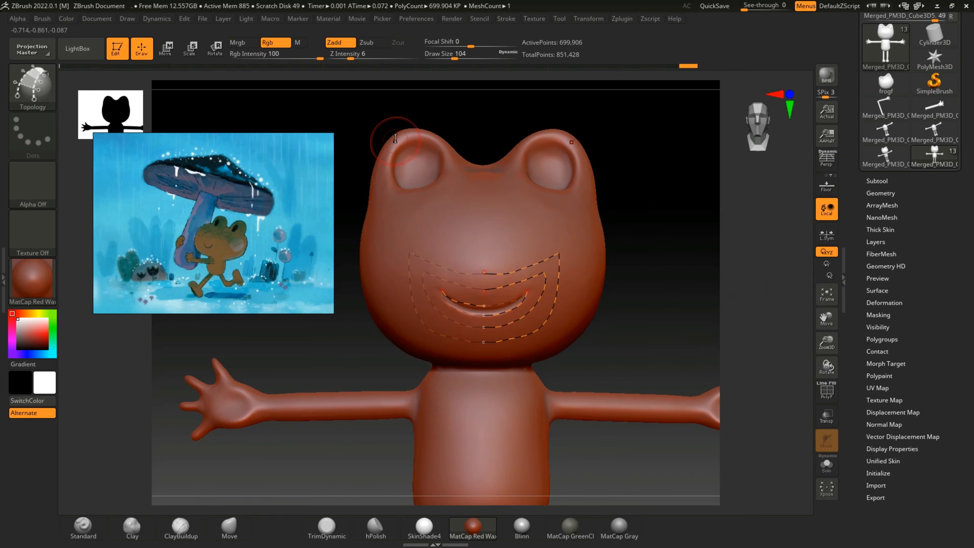
# Step: Draw a Topology curve around the frog's neck where the head meets the body, from front to back
pyautogui.moveTo(613, 226); pyautogui.dragTo(660, 188)
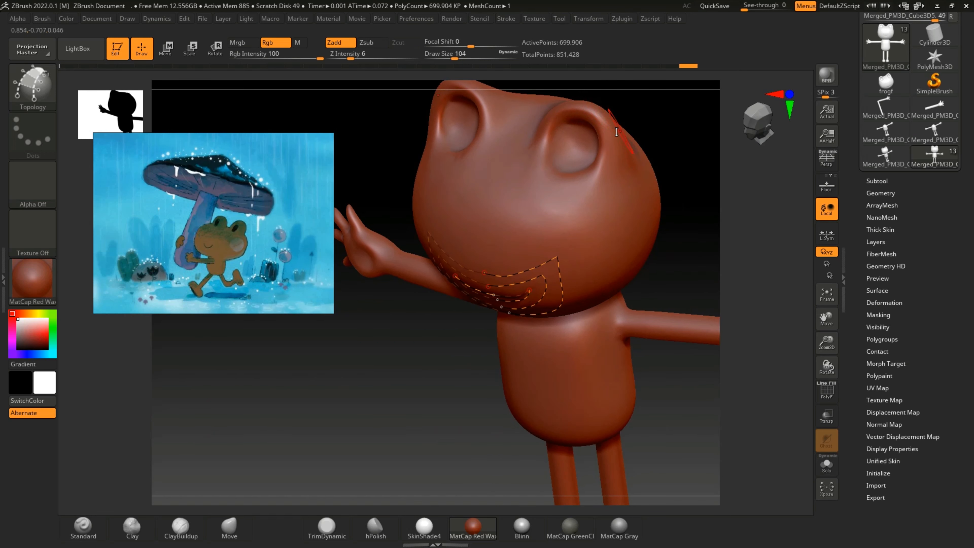
pyautogui.moveTo(827, 319); pyautogui.dragTo(672, 351)
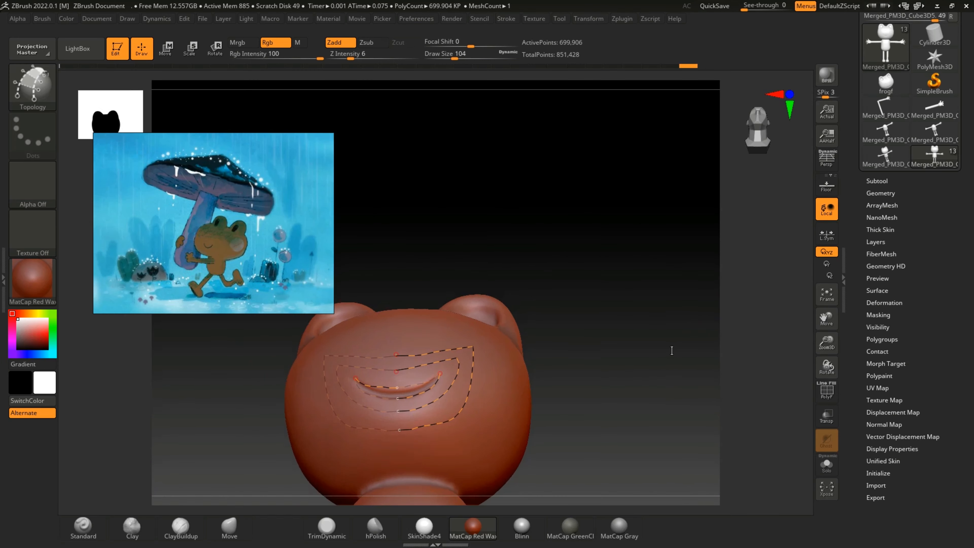
pyautogui.moveTo(827, 366)
pyautogui.mouseDown()
pyautogui.moveTo(833, 333)
pyautogui.moveTo(831, 350)
pyautogui.mouseUp()
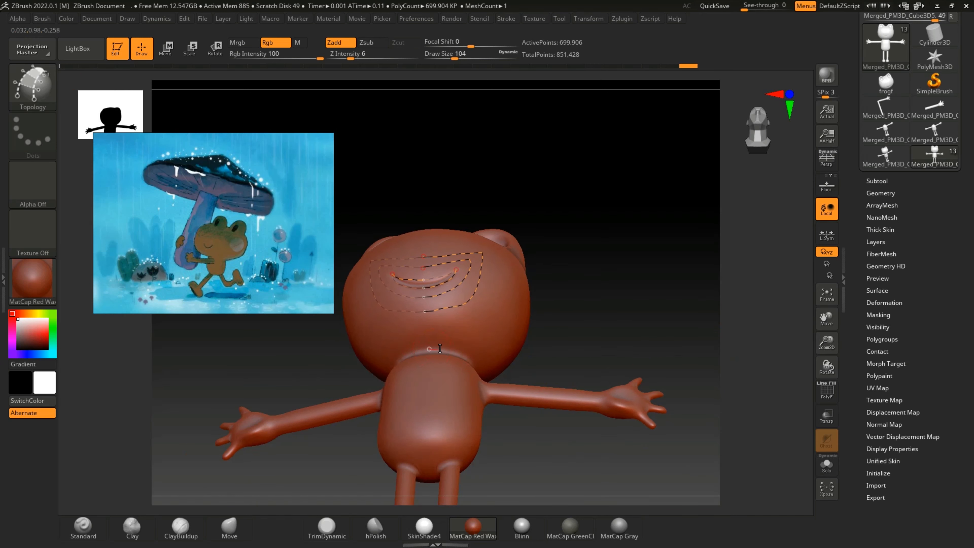
pyautogui.moveTo(461, 356); pyautogui.dragTo(467, 359)
pyautogui.moveTo(819, 372); pyautogui.dragTo(591, 380)
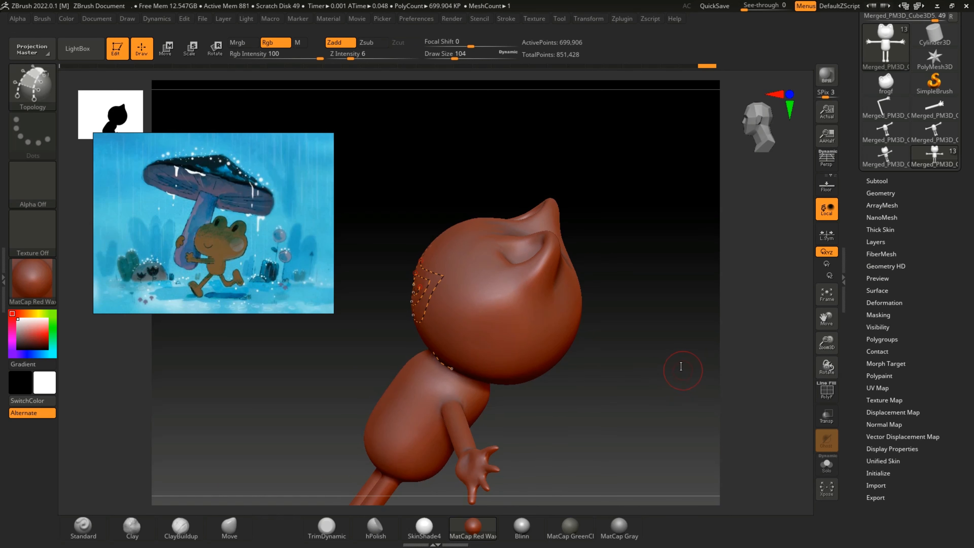
pyautogui.keyDown('shift'); pyautogui.moveTo(688, 359); pyautogui.dragTo(691, 353); pyautogui.keyUp('shift')
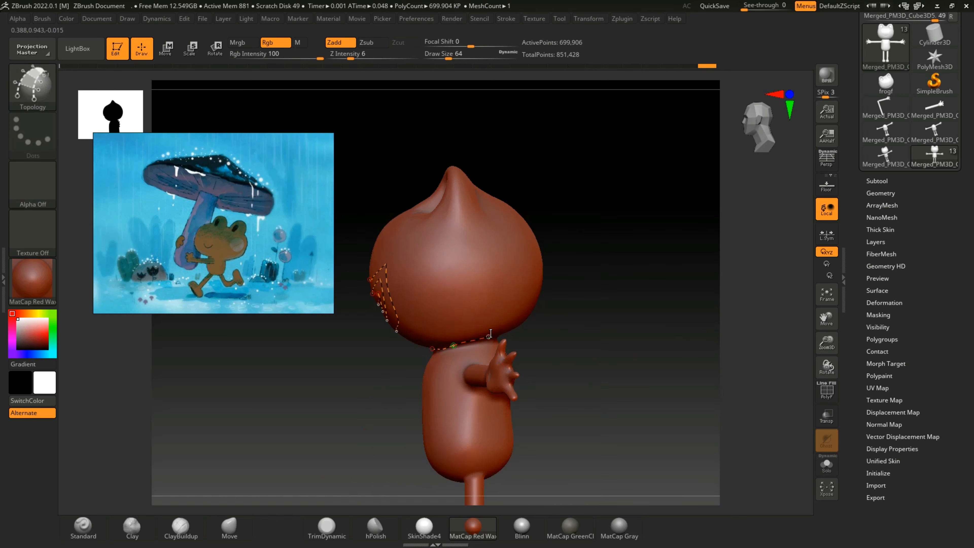
pyautogui.moveTo(827, 366); pyautogui.dragTo(780, 356)
pyautogui.moveTo(460, 333); pyautogui.dragTo(504, 331)
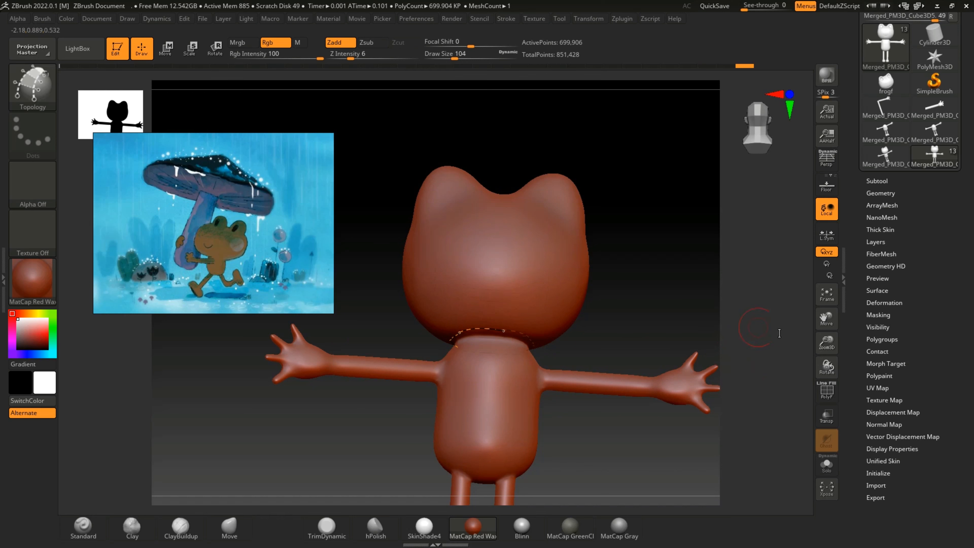
# Step: Try to enclose each eye bump in a mirrored Topology curve, and undo the attempt
pyautogui.moveTo(780, 333); pyautogui.dragTo(830, 359)
pyautogui.moveTo(827, 320); pyautogui.dragTo(843, 415)
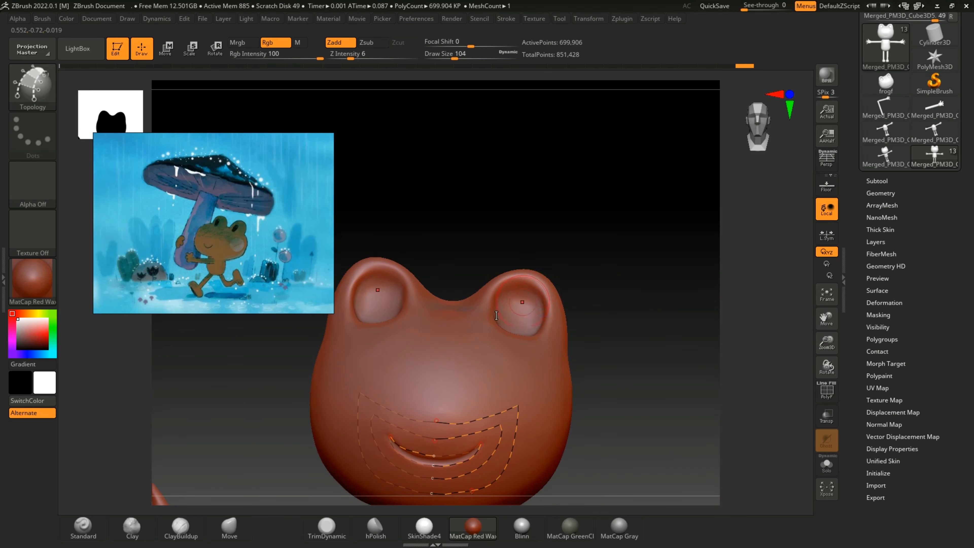
pyautogui.moveTo(644, 268); pyautogui.dragTo(492, 332)
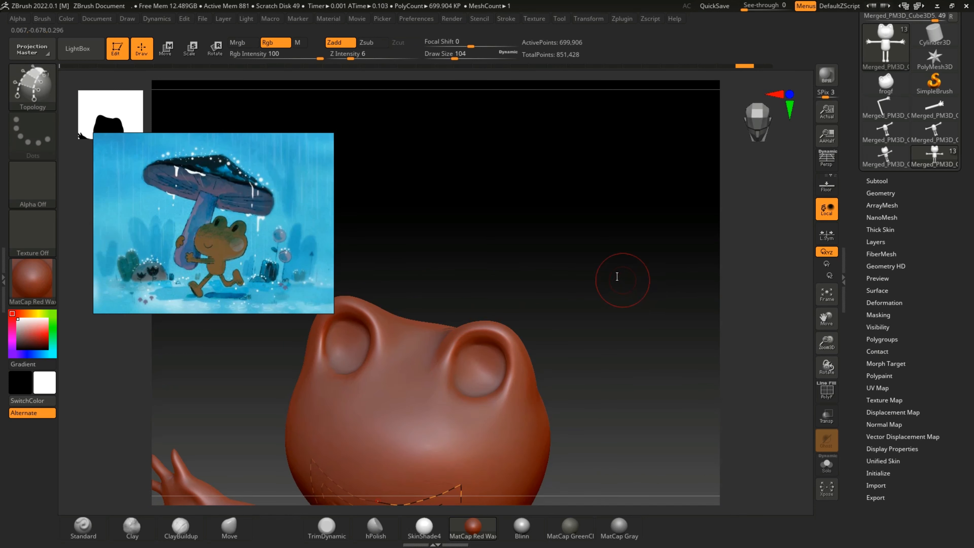
pyautogui.moveTo(620, 278); pyautogui.dragTo(598, 337)
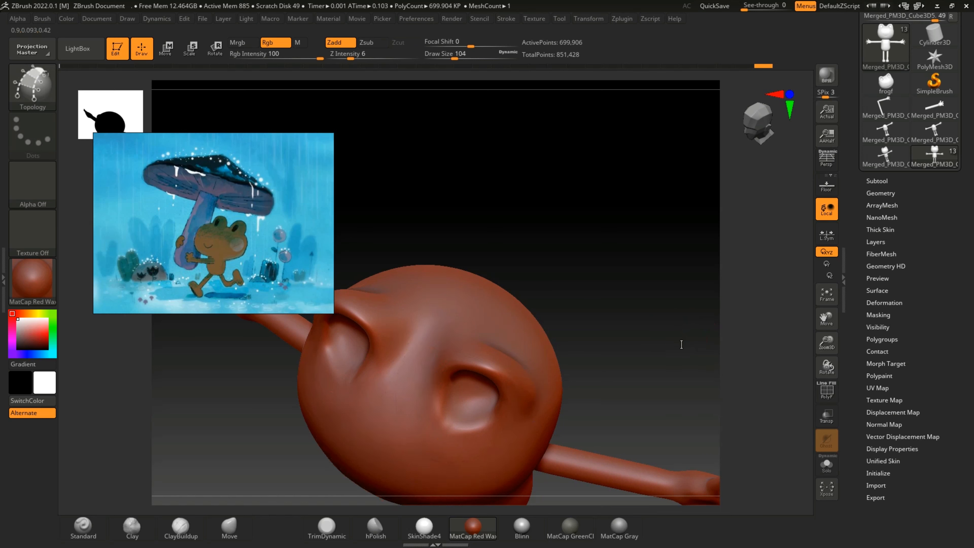
pyautogui.moveTo(553, 385)
pyautogui.mouseDown()
pyautogui.moveTo(668, 215)
pyautogui.moveTo(691, 257)
pyautogui.mouseUp()
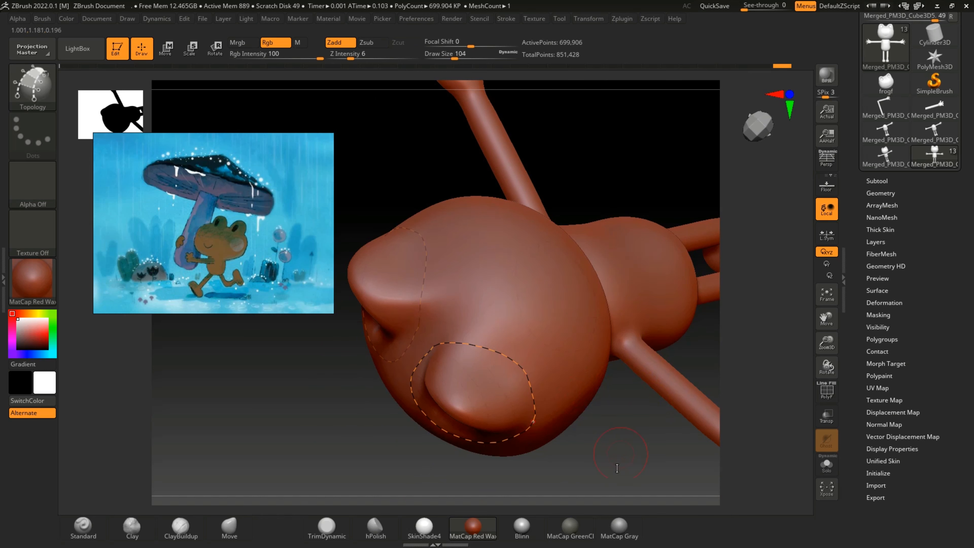
pyautogui.moveTo(618, 468); pyautogui.dragTo(660, 344)
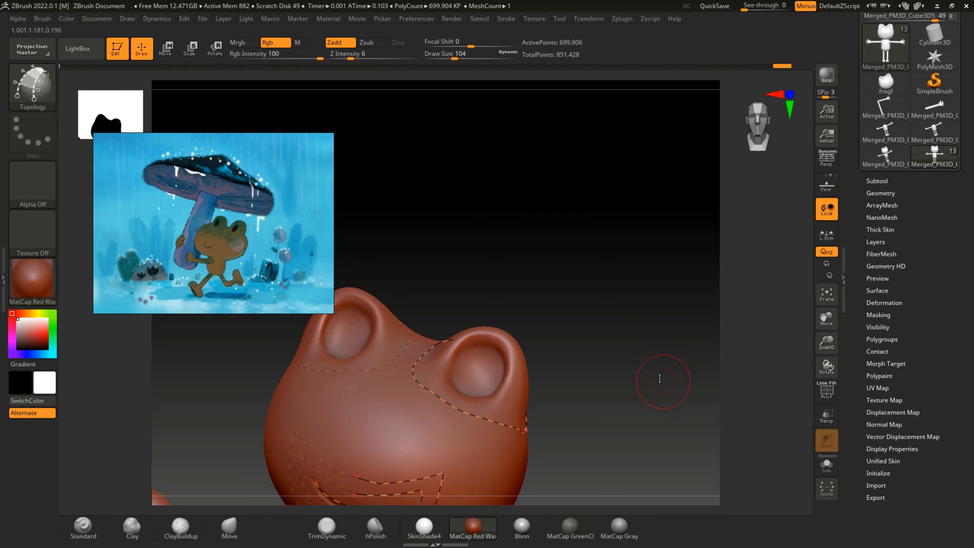
pyautogui.moveTo(660, 378); pyautogui.dragTo(638, 368)
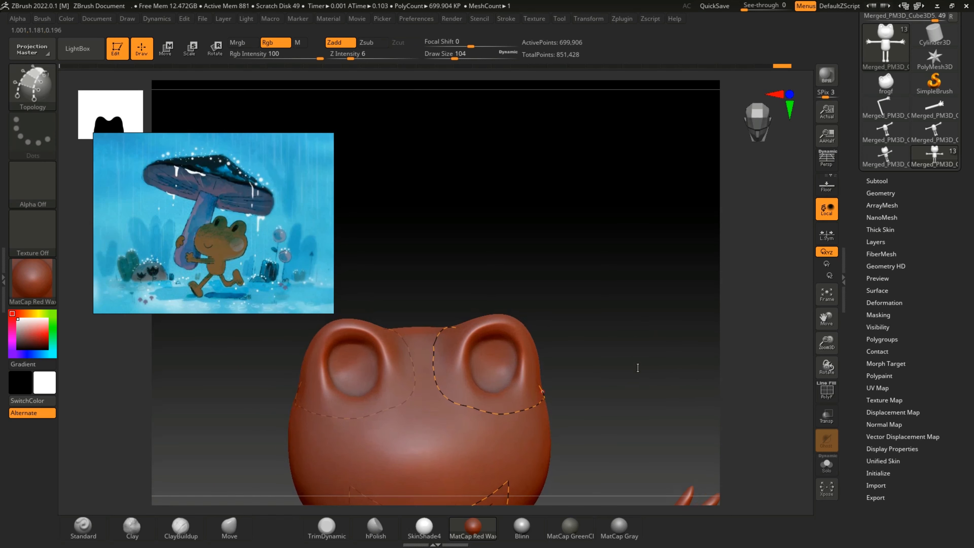
pyautogui.hotkey('ctrl', 'z')
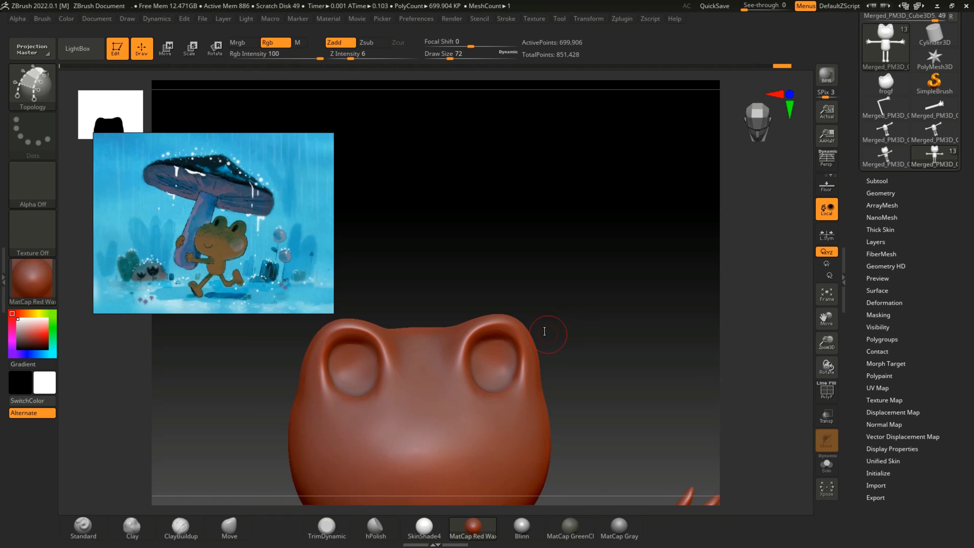
# Step: Try to trace a mirrored Topology curve beneath and over each eye bump, undoing the upper part
pyautogui.hotkey('ctrl', 'z')
pyautogui.moveTo(581, 282)
pyautogui.mouseDown()
pyautogui.moveTo(576, 343)
pyautogui.moveTo(526, 340)
pyautogui.mouseUp()
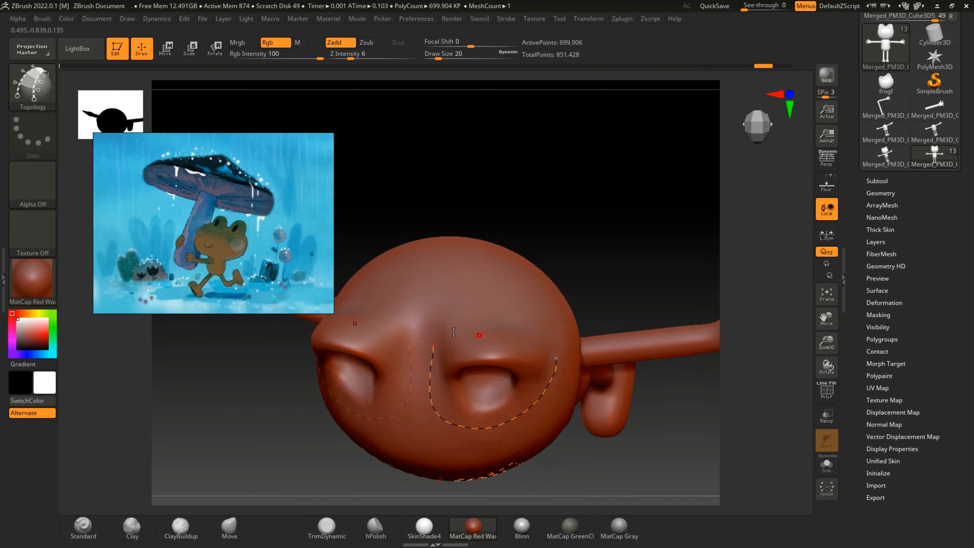
pyautogui.moveTo(433, 348); pyautogui.dragTo(455, 326)
pyautogui.moveTo(555, 355); pyautogui.dragTo(557, 358)
pyautogui.hotkey('ctrl', 'z')
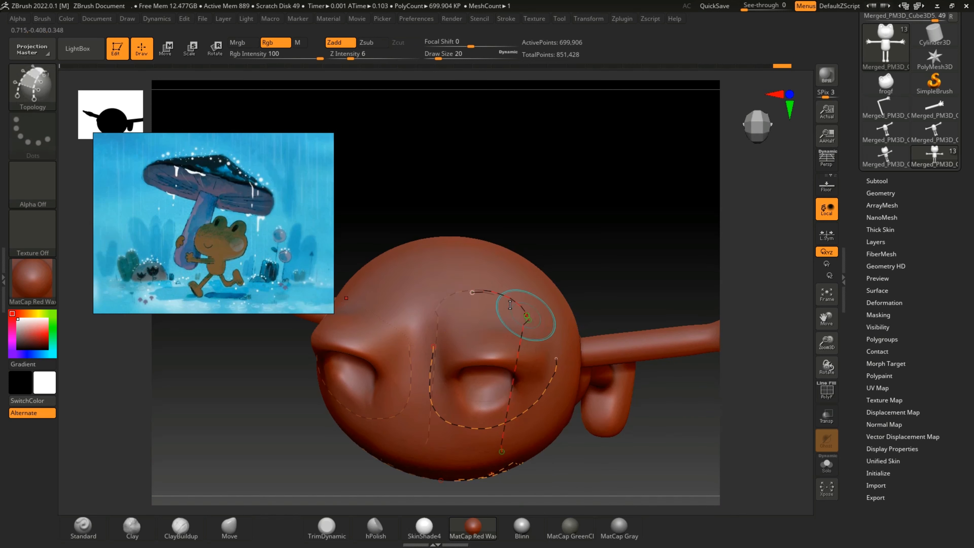
pyautogui.hotkey('ctrl', 'z')
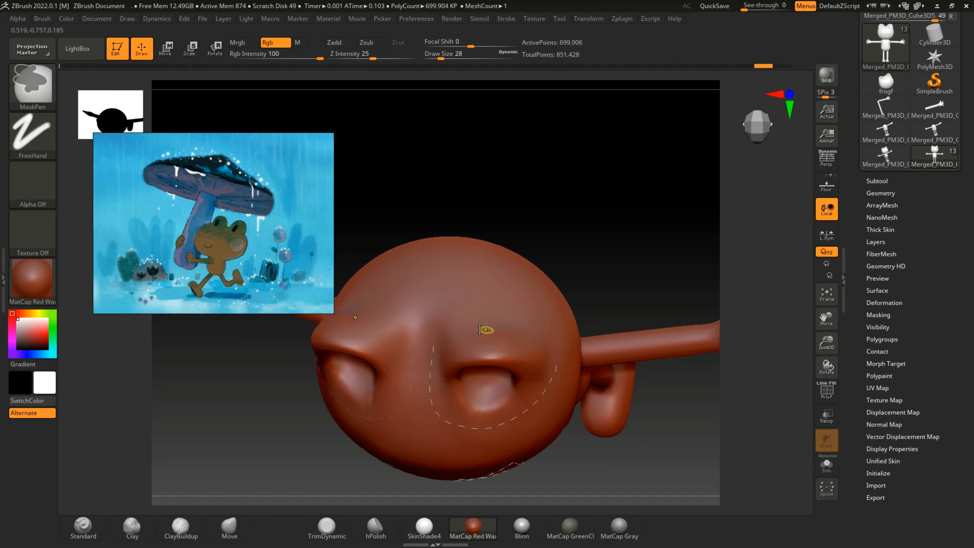
pyautogui.moveTo(602, 251); pyautogui.dragTo(509, 326)
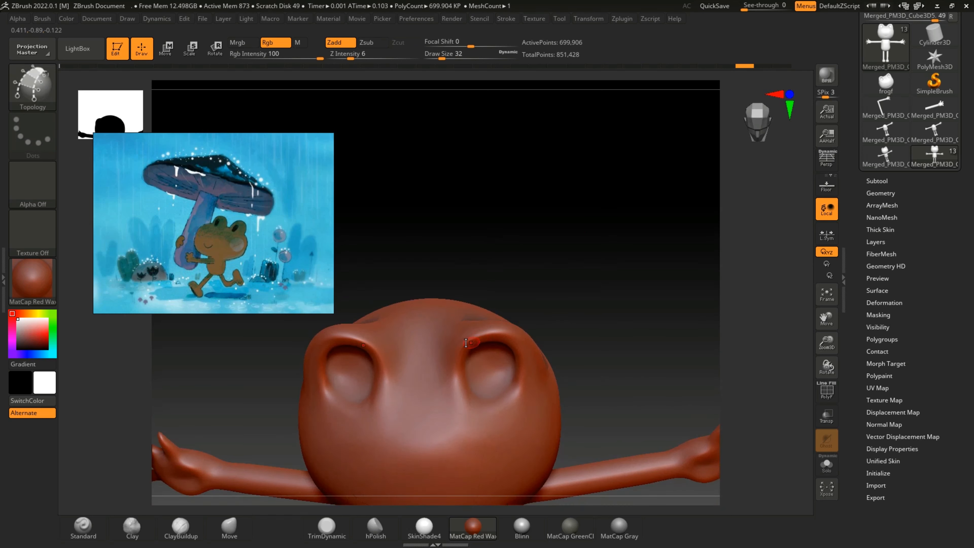
# Step: Step through the undo history to restore the Topology curve that runs beneath each eye bump
pyautogui.press(']')
pyautogui.moveTo(604, 298); pyautogui.dragTo(730, 137)
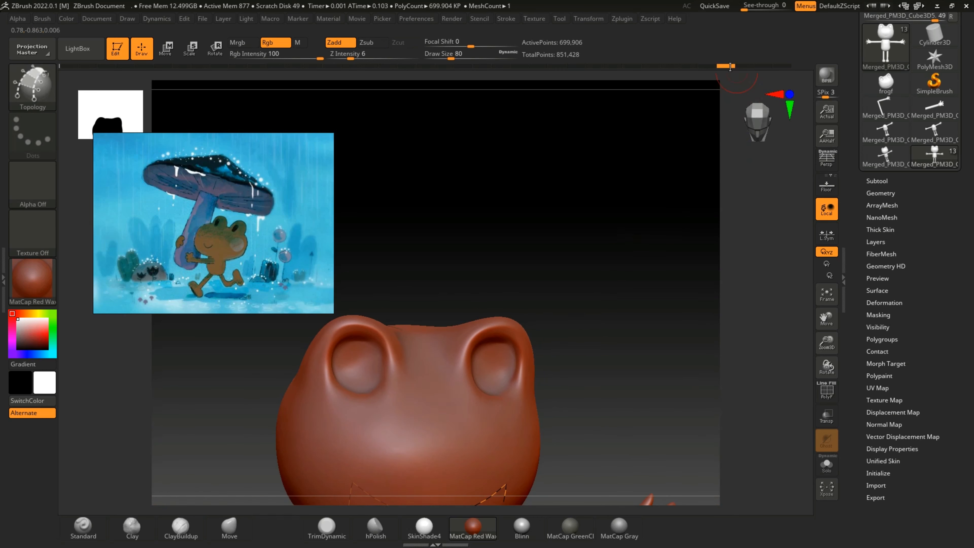
pyautogui.moveTo(730, 67); pyautogui.dragTo(763, 73)
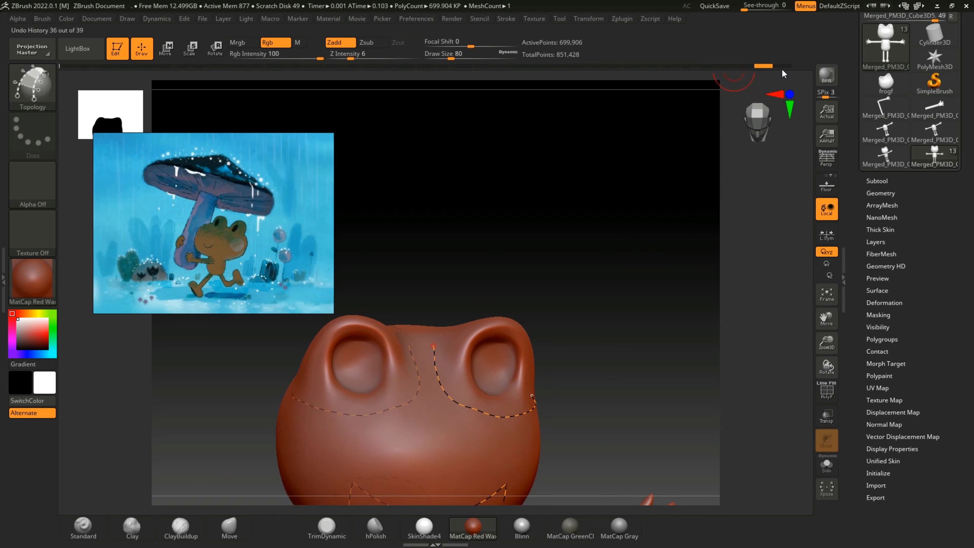
pyautogui.click(782, 69)
pyautogui.moveTo(643, 218)
pyautogui.mouseDown()
pyautogui.moveTo(624, 275)
pyautogui.moveTo(642, 241)
pyautogui.moveTo(642, 271)
pyautogui.mouseUp()
pyautogui.click(762, 68)
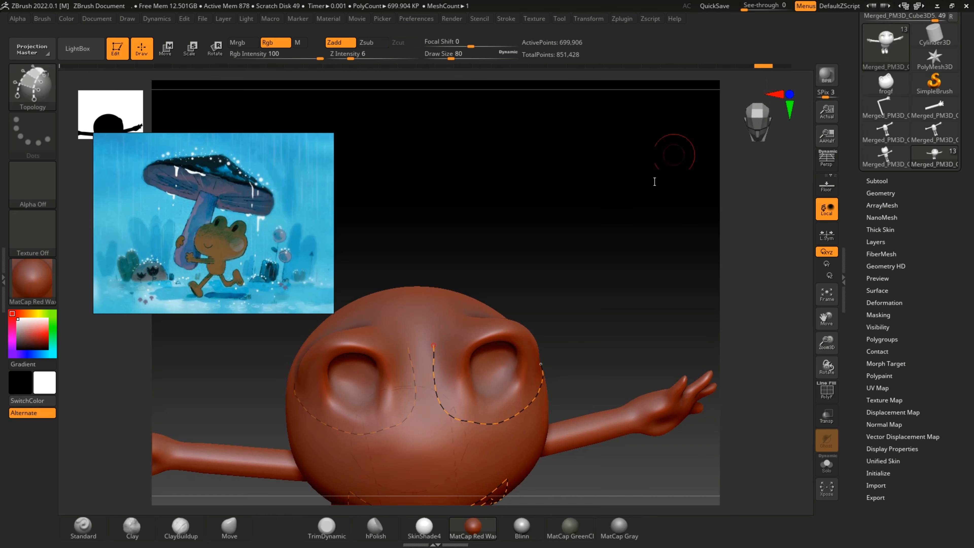
# Step: Close the Topology loop over the top of each eye bump and undo the stray stroke between the eyes
pyautogui.moveTo(655, 181); pyautogui.dragTo(628, 220)
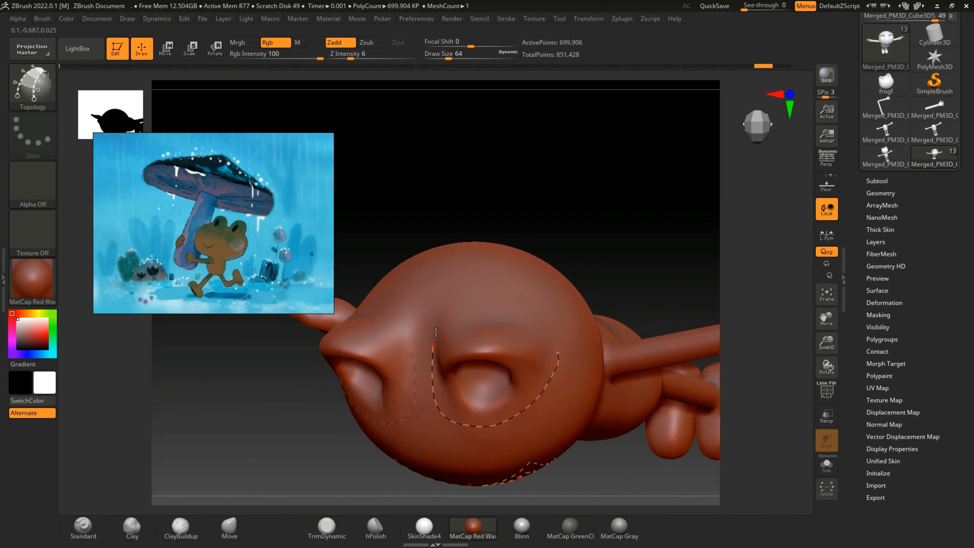
pyautogui.hotkey('ctrl', 'shift', 'z')
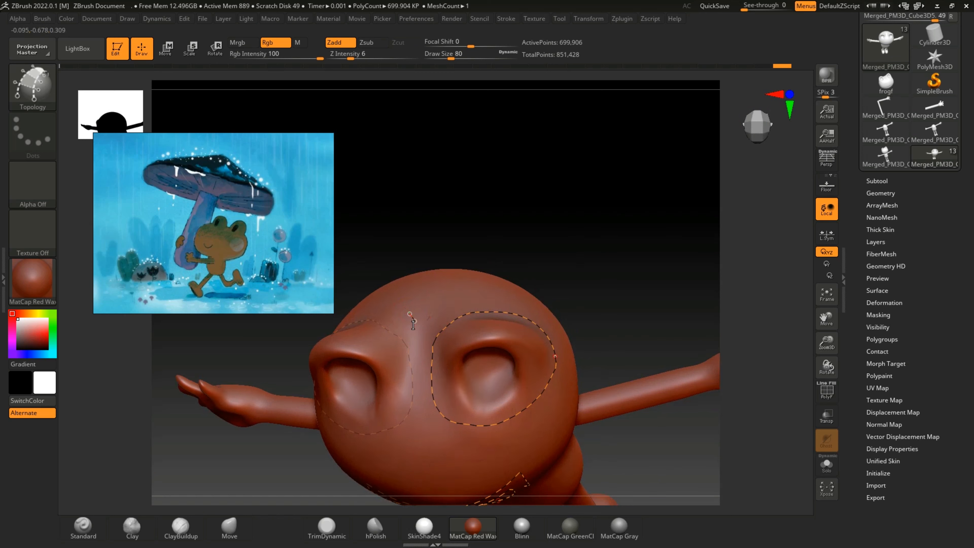
pyautogui.moveTo(416, 355); pyautogui.dragTo(421, 337)
pyautogui.hotkey('ctrl', 'z')
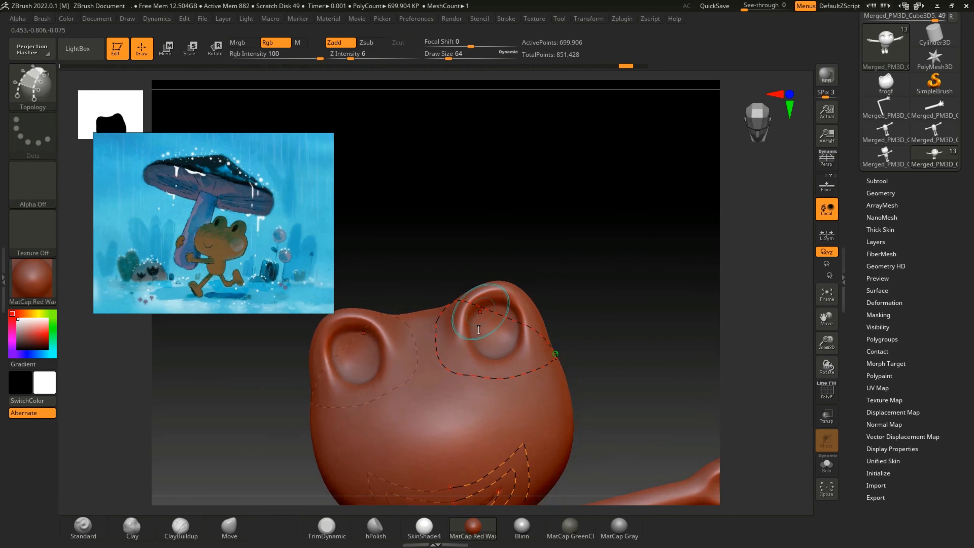
# Step: Draw an inner Topology loop along the rim of each eye socket
pyautogui.moveTo(827, 345); pyautogui.dragTo(826, 362)
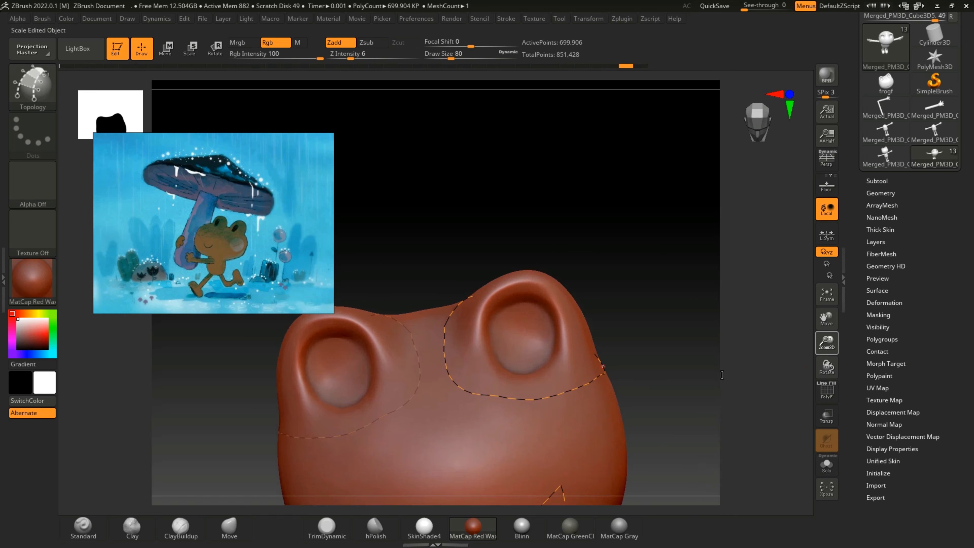
pyautogui.moveTo(687, 372); pyautogui.dragTo(653, 397)
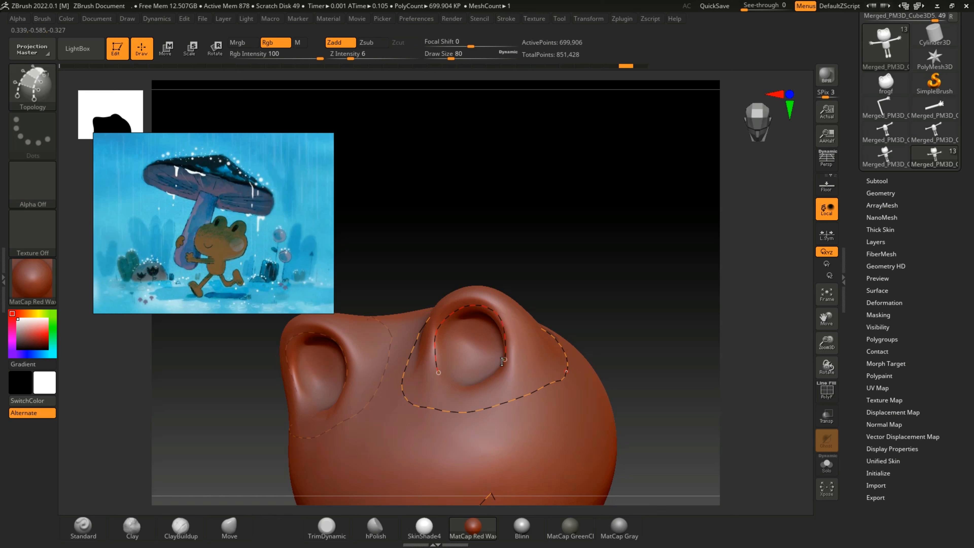
pyautogui.moveTo(827, 366); pyautogui.dragTo(623, 368)
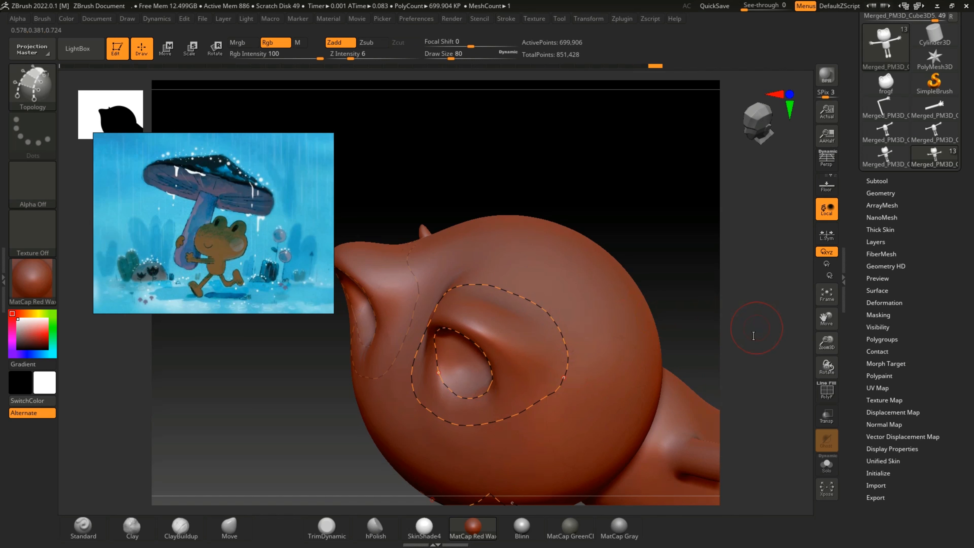
# Step: Draw a middle Topology loop between the socket rim loop and the outer loop of each eye
pyautogui.moveTo(781, 338)
pyautogui.mouseDown()
pyautogui.moveTo(783, 345)
pyautogui.moveTo(791, 327)
pyautogui.moveTo(766, 327)
pyautogui.mouseUp()
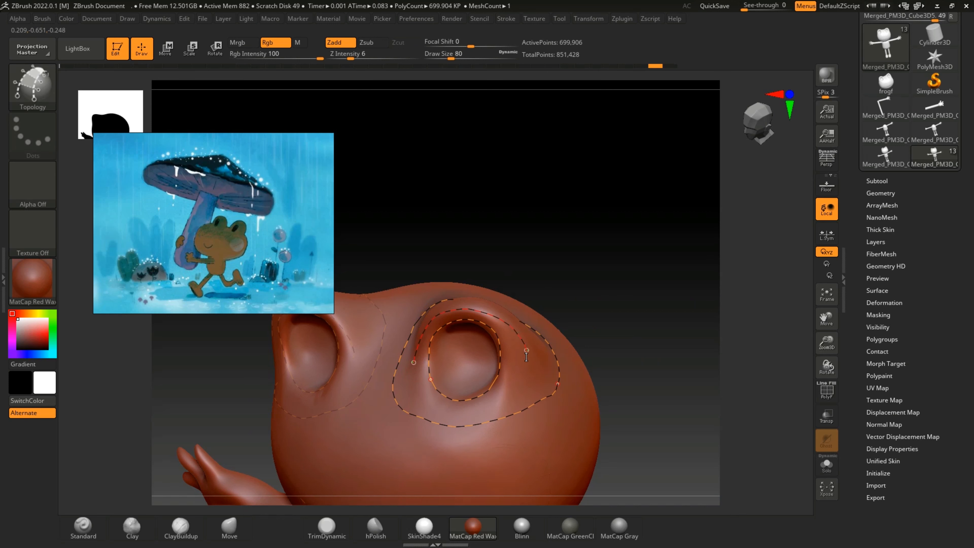
pyautogui.moveTo(751, 374); pyautogui.dragTo(555, 399)
pyautogui.press('[')
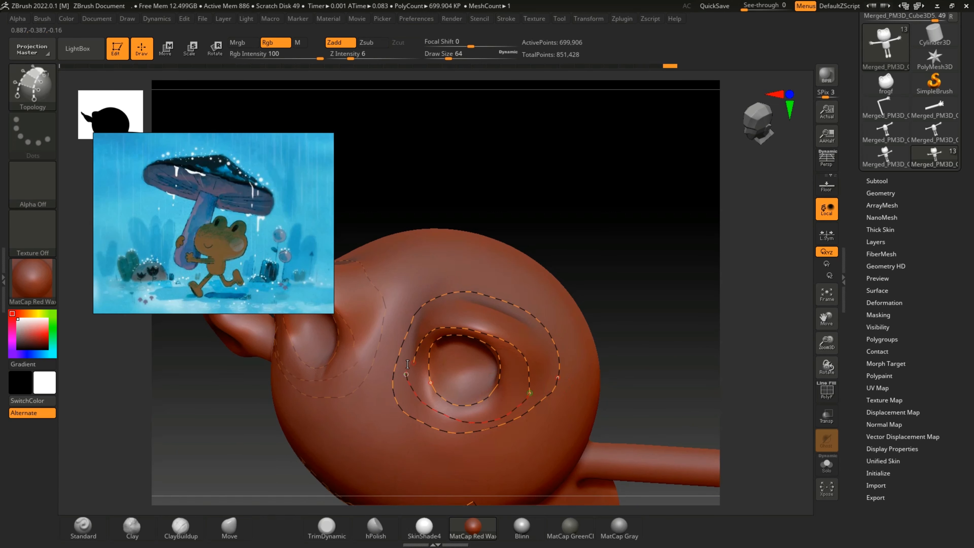
pyautogui.press(']')
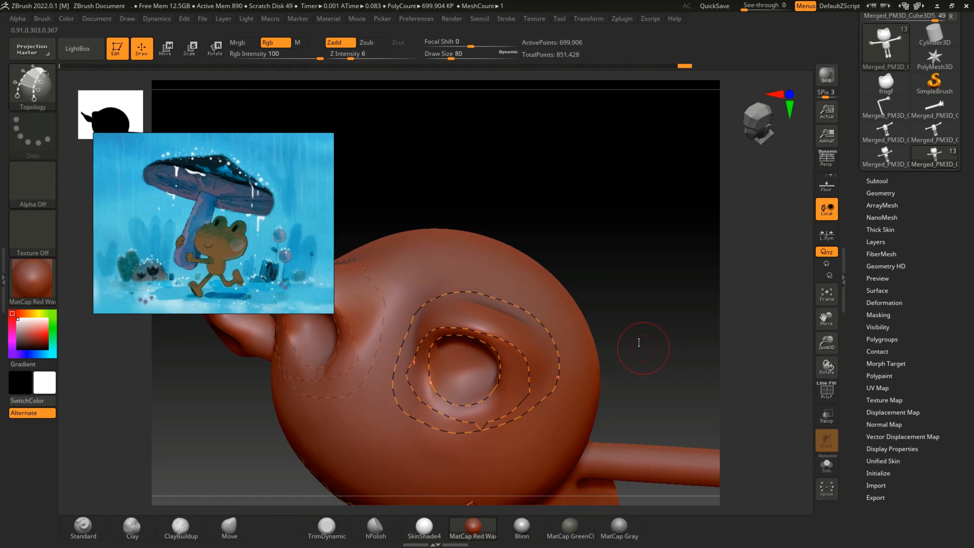
# Step: Undo the lower part of the middle eye loop and redraw it closer around the socket
pyautogui.hotkey('ctrl', 'z')
pyautogui.press('[')
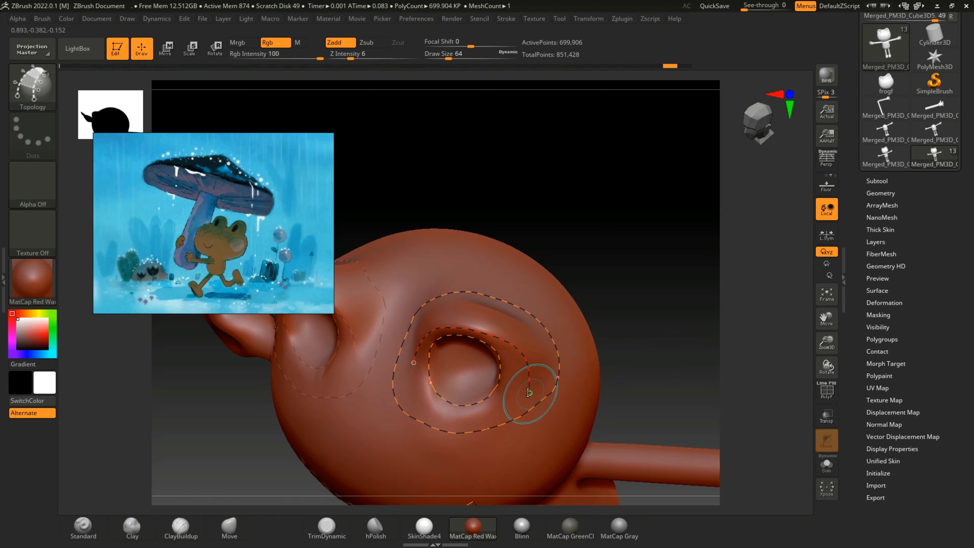
pyautogui.moveTo(523, 398); pyautogui.dragTo(506, 404)
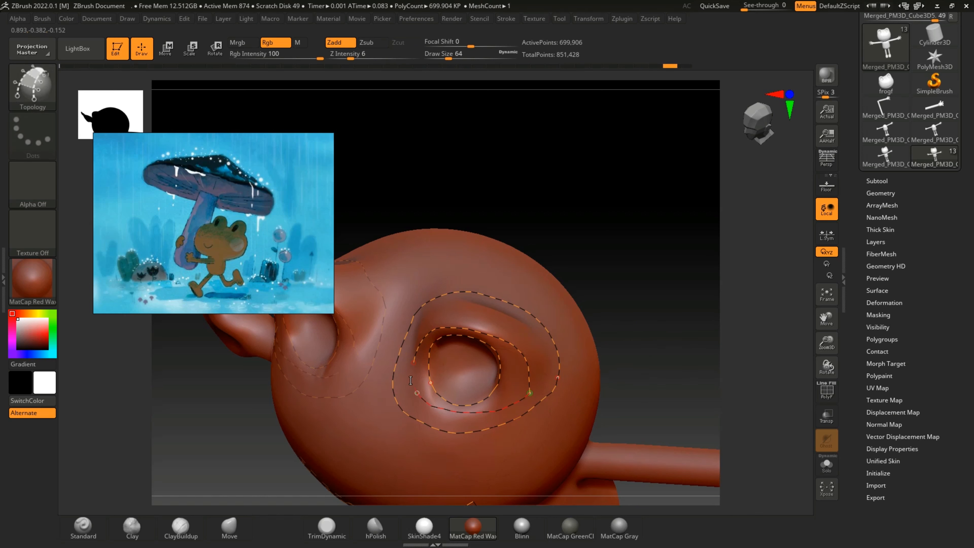
pyautogui.moveTo(411, 357); pyautogui.dragTo(412, 361)
pyautogui.press(']')
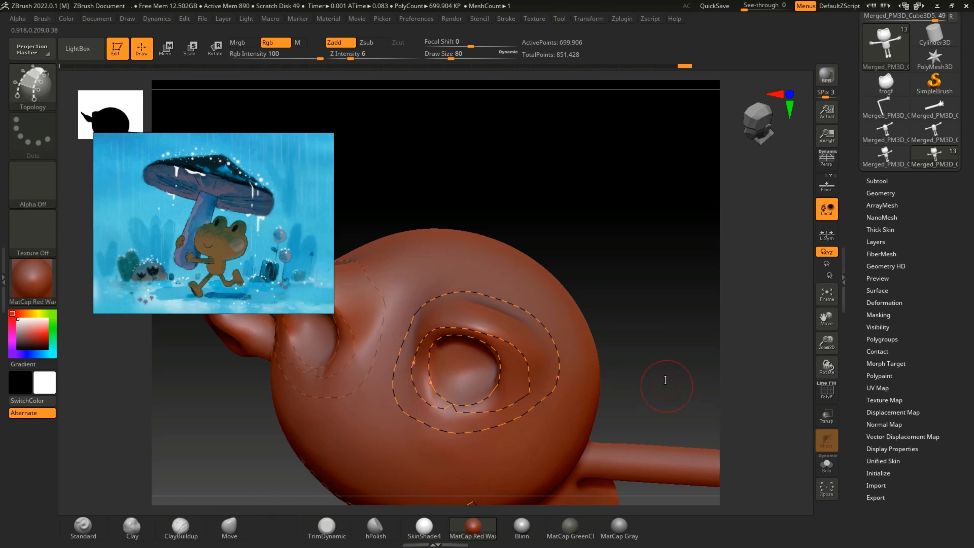
pyautogui.hotkey('ctrl', 'z')
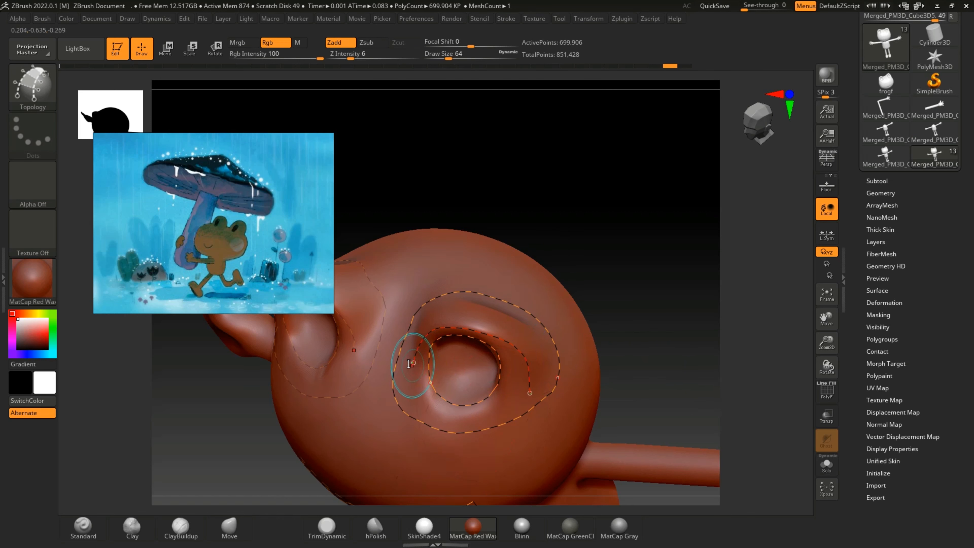
pyautogui.moveTo(413, 362); pyautogui.dragTo(406, 373)
pyautogui.moveTo(529, 390); pyautogui.dragTo(530, 392)
# Step: Step back through the undo history to remove the eye and cheek curves, keeping the mouth and neck curves
pyautogui.moveTo(667, 351); pyautogui.dragTo(686, 313)
pyautogui.moveTo(827, 344); pyautogui.dragTo(781, 342)
pyautogui.moveTo(677, 391); pyautogui.dragTo(648, 378)
pyautogui.moveTo(832, 342); pyautogui.dragTo(866, 175)
pyautogui.moveTo(659, 409); pyautogui.dragTo(685, 410)
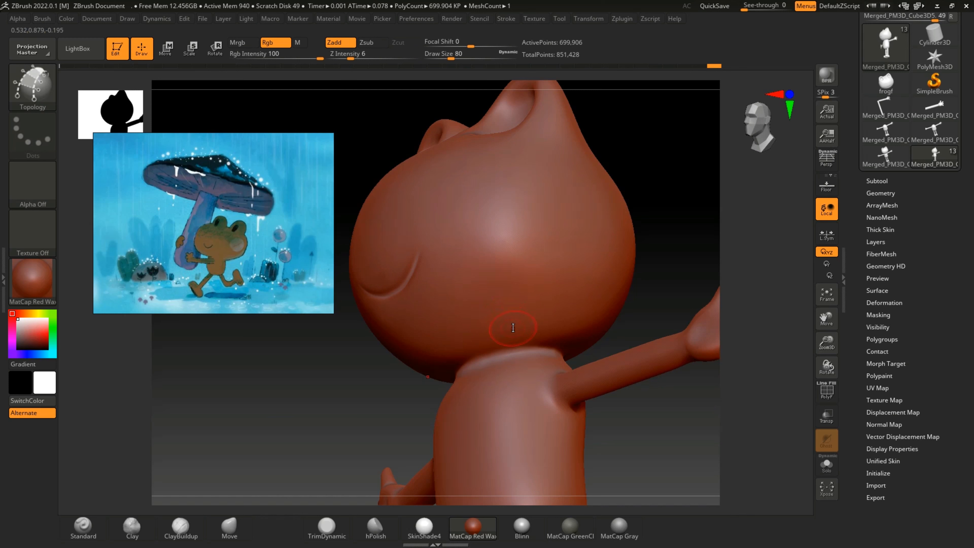
pyautogui.hotkey('ctrl', 'shift', 'z')
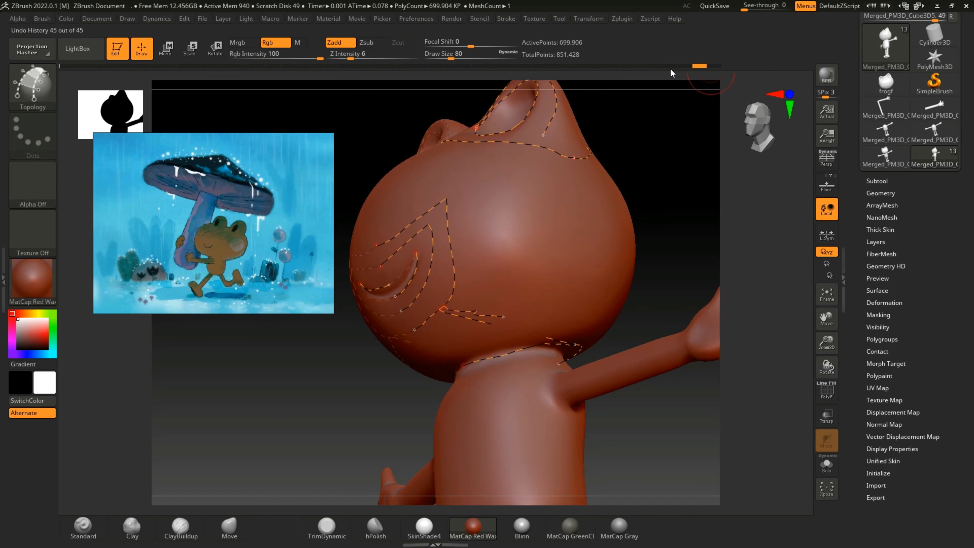
pyautogui.moveTo(670, 69); pyautogui.dragTo(636, 71)
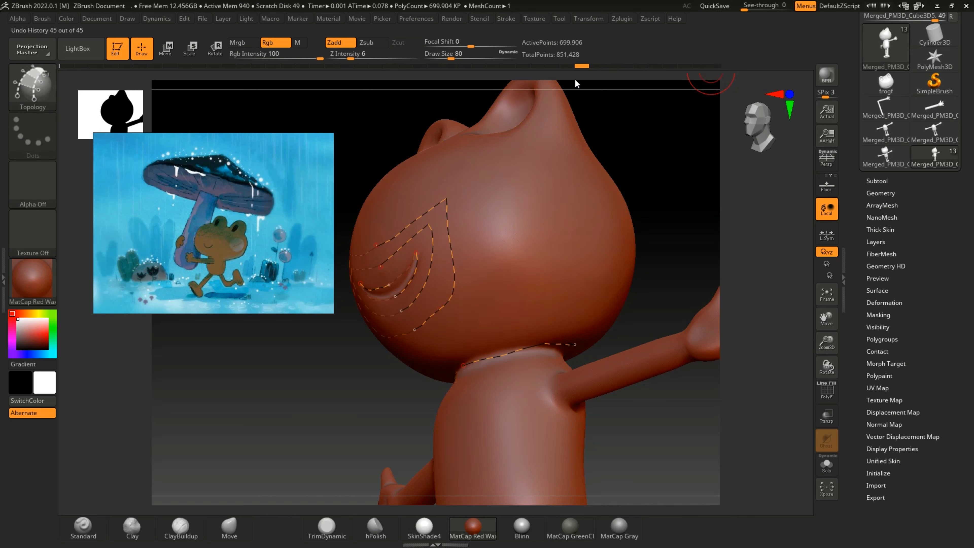
# Step: Extend the Topology curve across the back of the neck where the head meets the body
pyautogui.moveTo(672, 215)
pyautogui.mouseDown()
pyautogui.moveTo(612, 175)
pyautogui.moveTo(602, 191)
pyautogui.mouseUp()
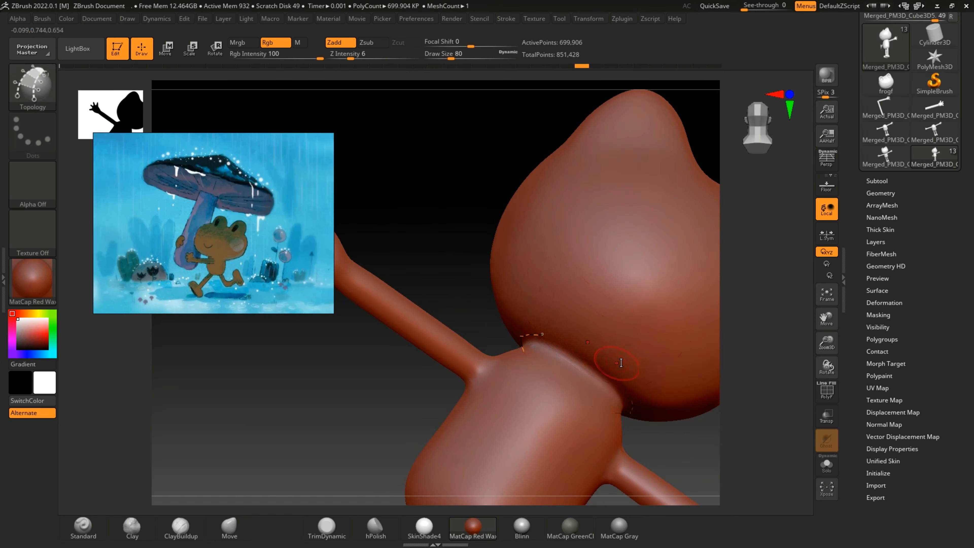
pyautogui.keyDown('shift'); pyautogui.moveTo(394, 274); pyautogui.dragTo(402, 250); pyautogui.keyUp('shift')
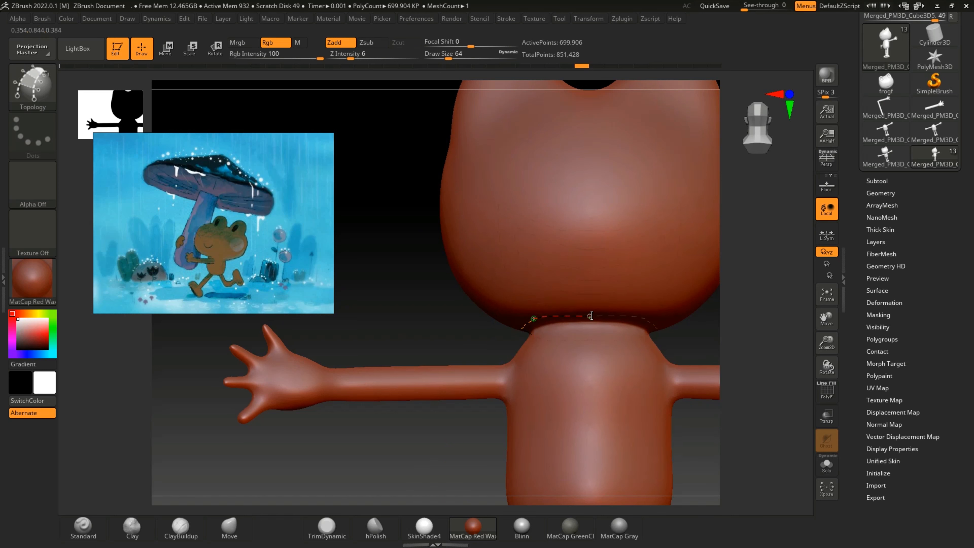
pyautogui.moveTo(381, 232); pyautogui.dragTo(648, 256)
# Step: Draw a closed, mirrored Topology loop along the inner rim of each eye socket
pyautogui.moveTo(827, 345)
pyautogui.mouseDown()
pyautogui.moveTo(829, 337)
pyautogui.moveTo(823, 354)
pyautogui.moveTo(825, 347)
pyautogui.mouseUp()
pyautogui.moveTo(724, 345); pyautogui.dragTo(704, 349)
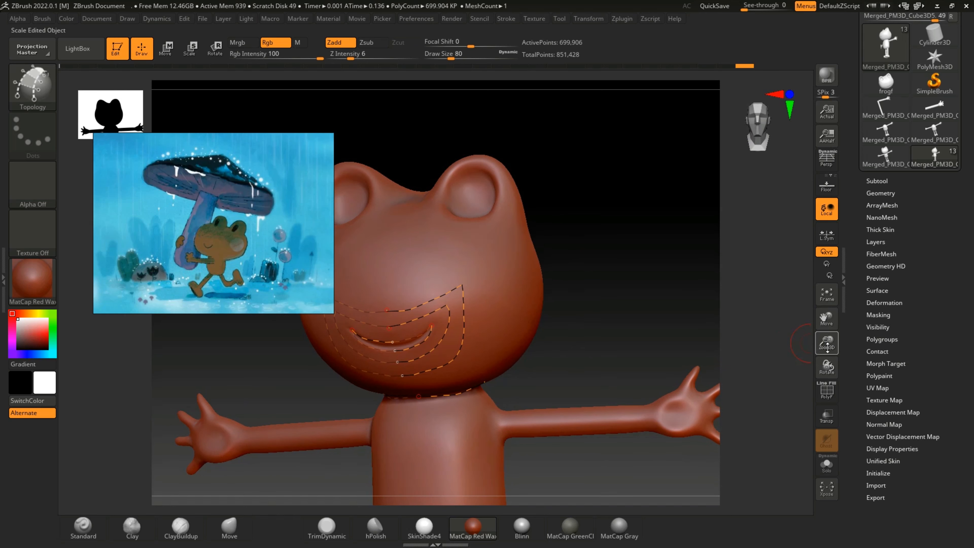
pyautogui.moveTo(827, 319); pyautogui.dragTo(832, 391)
pyautogui.moveTo(676, 342); pyautogui.dragTo(648, 352)
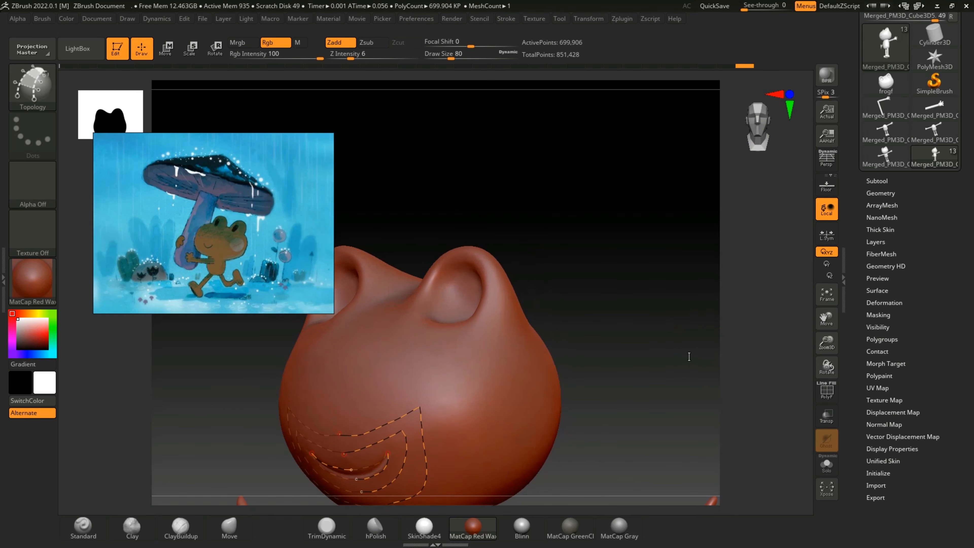
pyautogui.moveTo(823, 347); pyautogui.dragTo(824, 359)
pyautogui.moveTo(822, 321); pyautogui.dragTo(823, 344)
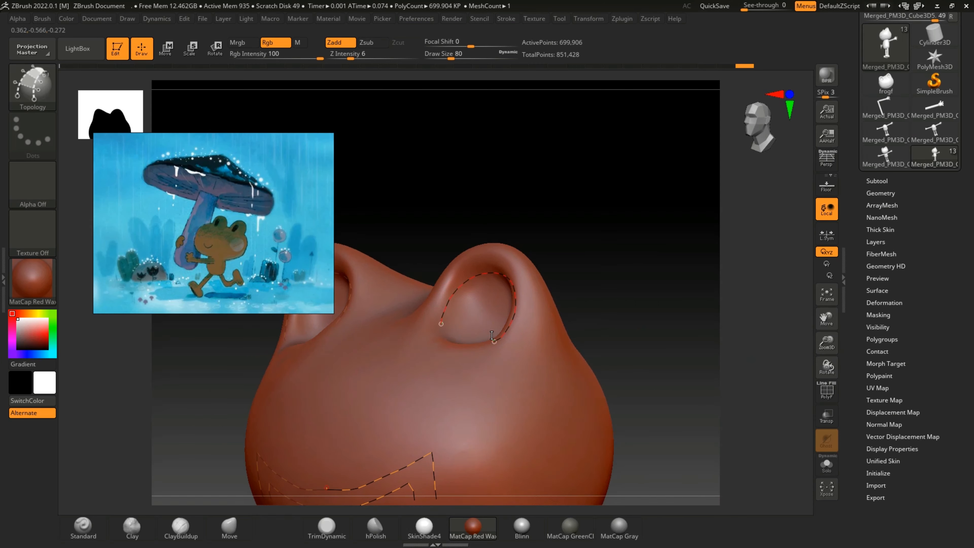
pyautogui.moveTo(492, 336); pyautogui.dragTo(494, 340)
pyautogui.moveTo(762, 345)
pyautogui.mouseDown()
pyautogui.moveTo(772, 372)
pyautogui.moveTo(738, 362)
pyautogui.mouseUp()
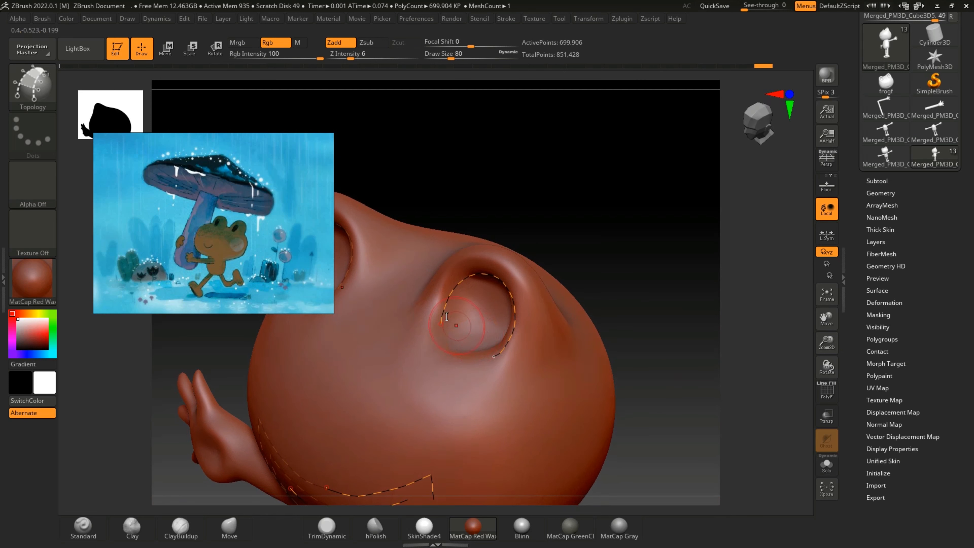
pyautogui.moveTo(442, 324); pyautogui.dragTo(439, 327)
pyautogui.moveTo(477, 359); pyautogui.dragTo(493, 357)
# Step: Draw a second, larger Topology loop around the socket loop of each eye
pyautogui.moveTo(533, 325); pyautogui.dragTo(530, 346)
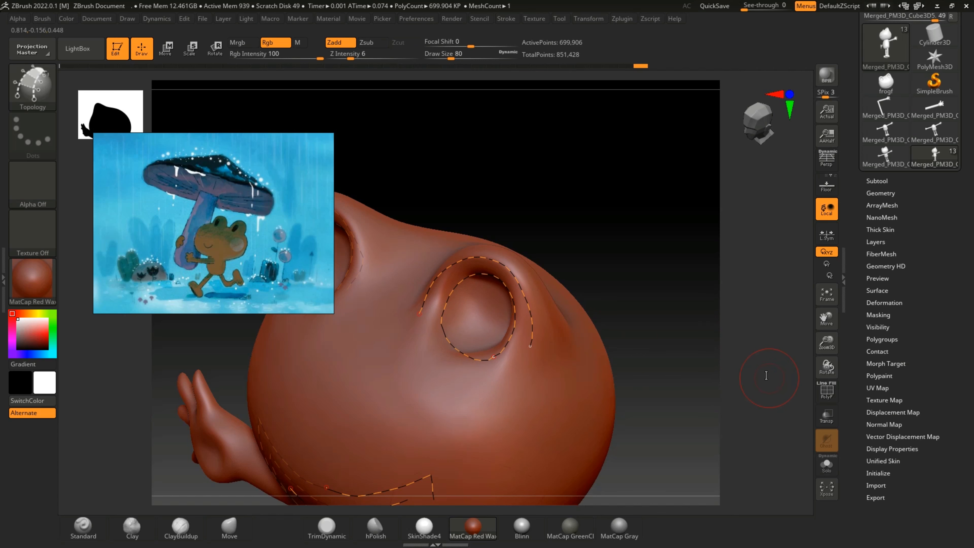
pyautogui.moveTo(769, 384); pyautogui.dragTo(665, 355)
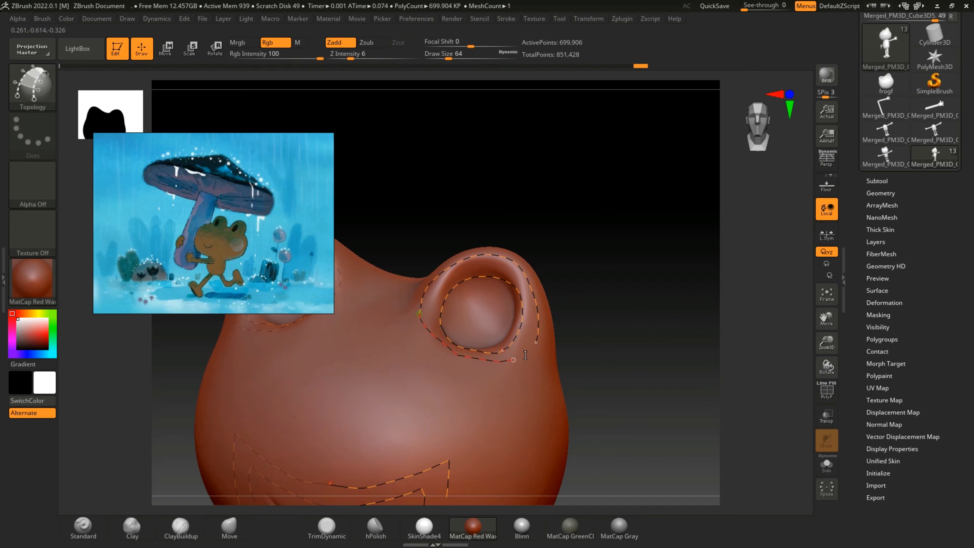
pyautogui.moveTo(653, 348); pyautogui.dragTo(659, 399)
# Step: Draw the front part of a third, larger mirrored Topology curve from the forehead beneath each eye to its outer side
pyautogui.moveTo(405, 321); pyautogui.dragTo(400, 285)
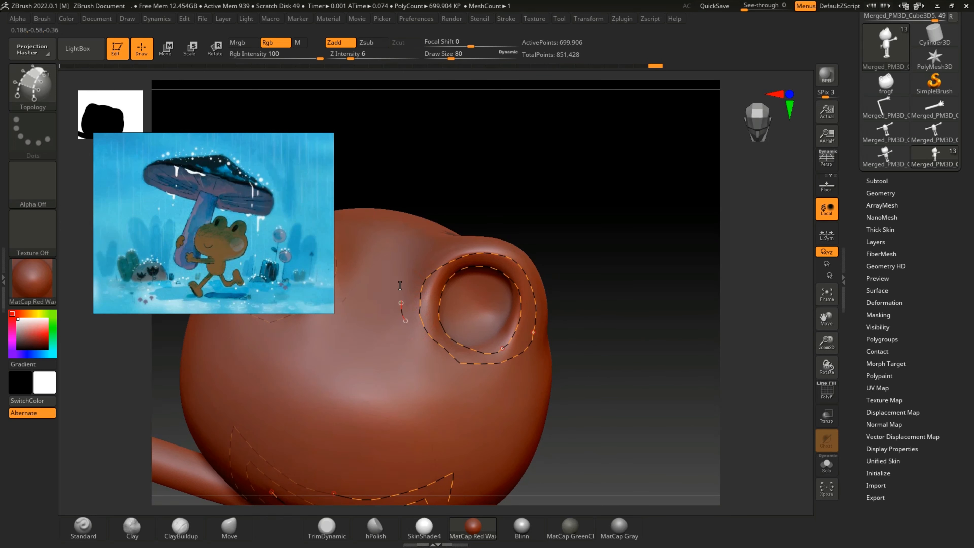
pyautogui.moveTo(428, 245); pyautogui.dragTo(434, 245)
pyautogui.moveTo(662, 314)
pyautogui.mouseDown()
pyautogui.moveTo(665, 345)
pyautogui.moveTo(670, 293)
pyautogui.moveTo(657, 268)
pyautogui.moveTo(648, 289)
pyautogui.mouseUp()
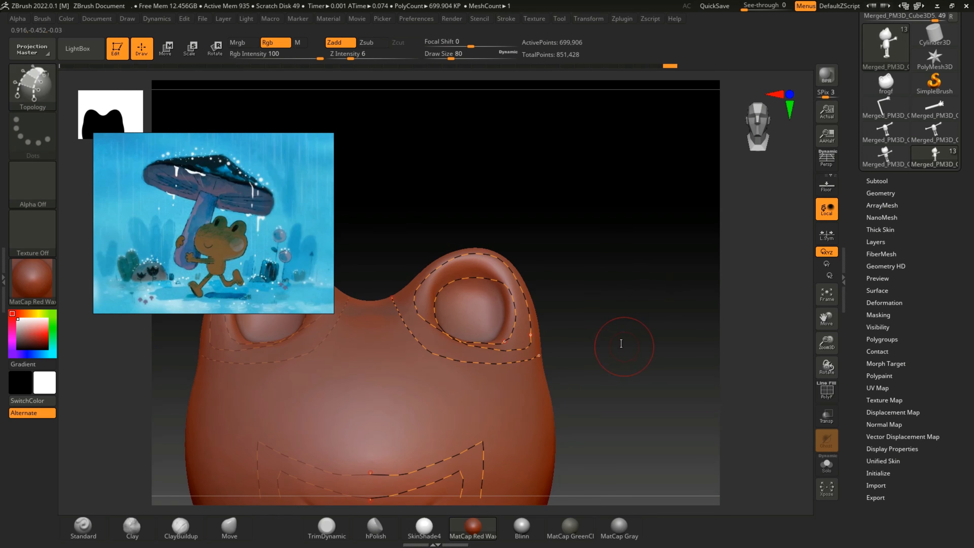
# Step: Continue the third eye curve around the back of each eye bulge to complete the larger loop
pyautogui.moveTo(620, 342); pyautogui.dragTo(371, 390)
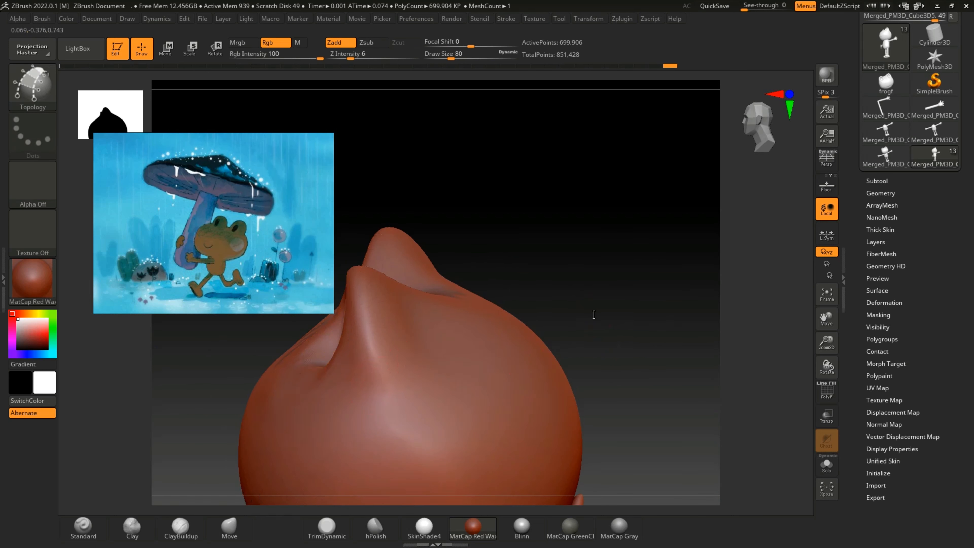
pyautogui.moveTo(593, 314); pyautogui.dragTo(579, 313)
pyautogui.moveTo(294, 386); pyautogui.dragTo(337, 362)
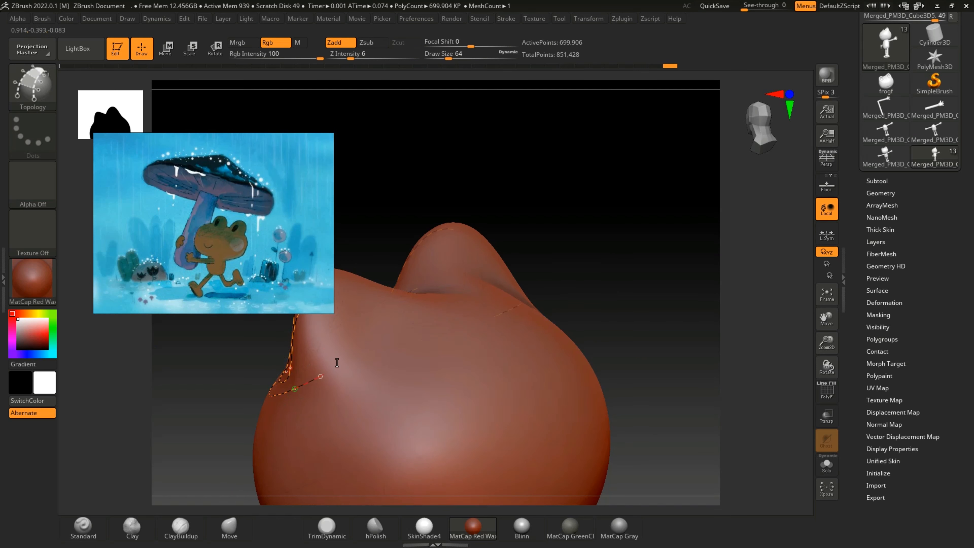
pyautogui.moveTo(400, 300); pyautogui.dragTo(401, 301)
pyautogui.moveTo(648, 248); pyautogui.dragTo(549, 285)
pyautogui.moveTo(385, 326); pyautogui.dragTo(399, 310)
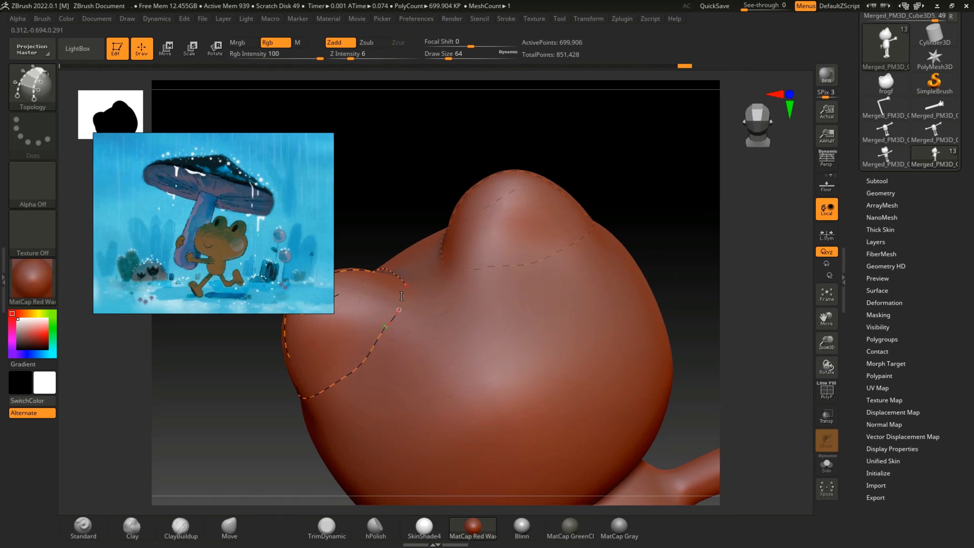
pyautogui.moveTo(691, 270); pyautogui.dragTo(655, 344)
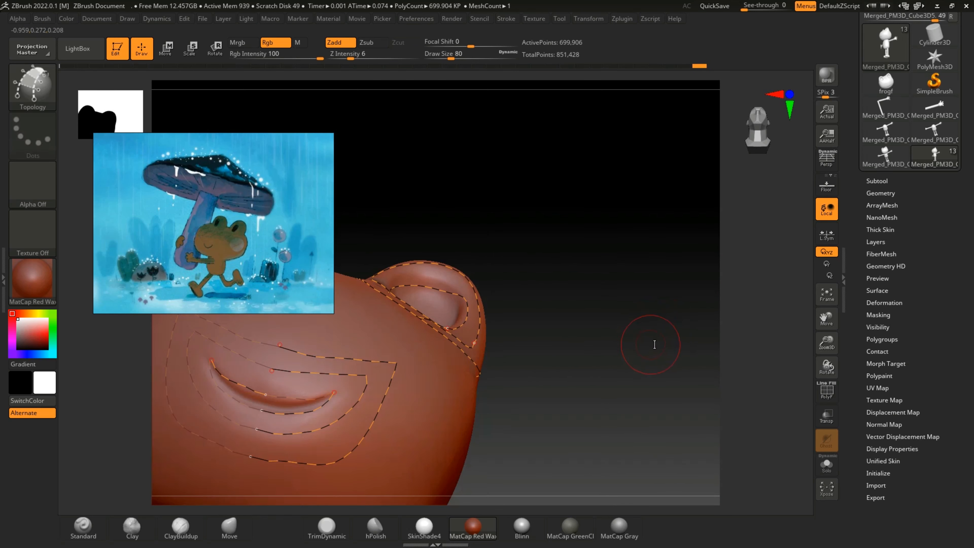
pyautogui.moveTo(619, 399); pyautogui.dragTo(628, 400)
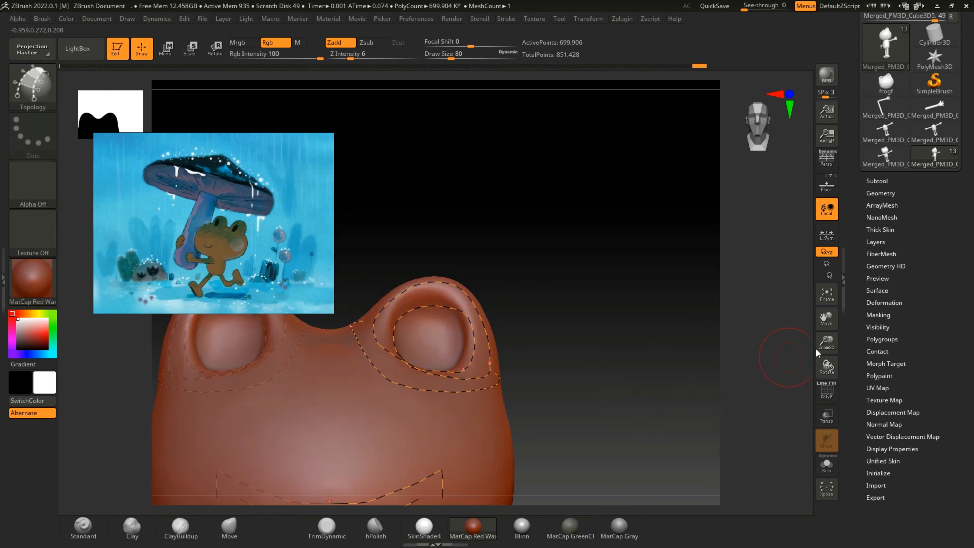
# Step: Save the project in the frog folder as frog1
pyautogui.moveTo(826, 344); pyautogui.dragTo(805, 316)
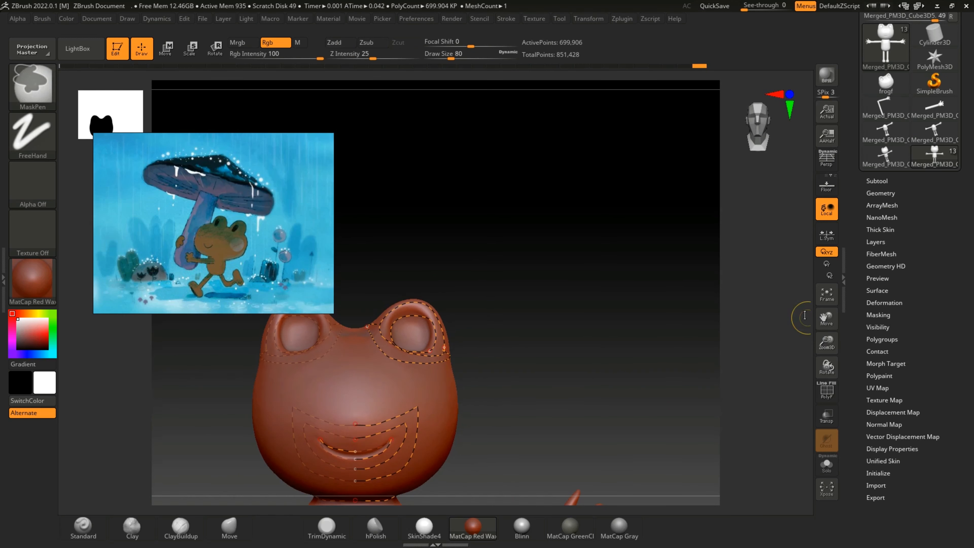
pyautogui.hotkey('ctrl', 's')
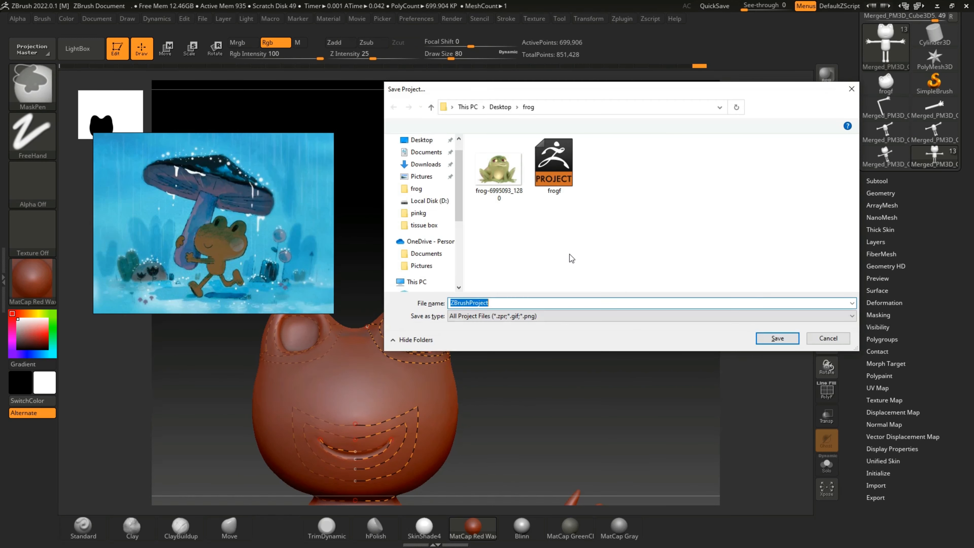
pyautogui.press('BackSpace')
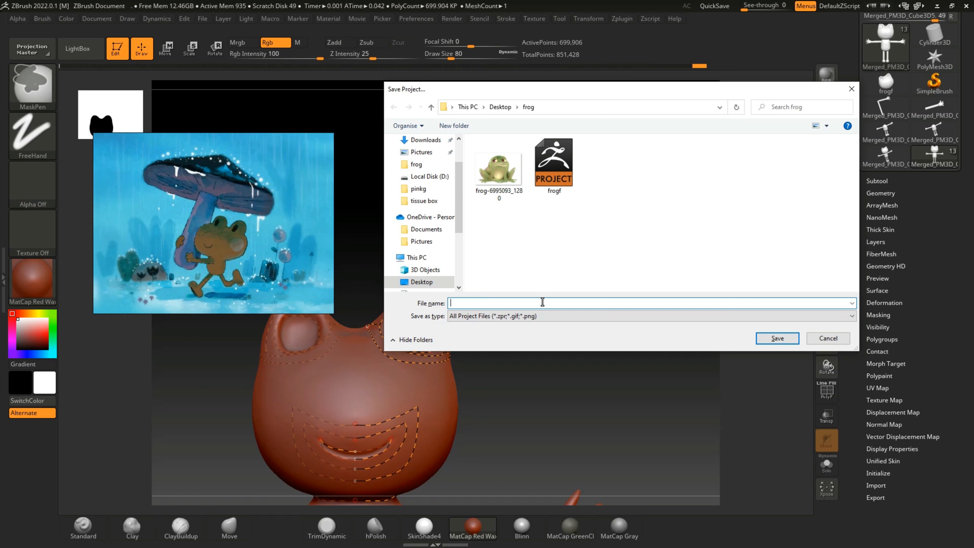
pyautogui.write('fro')
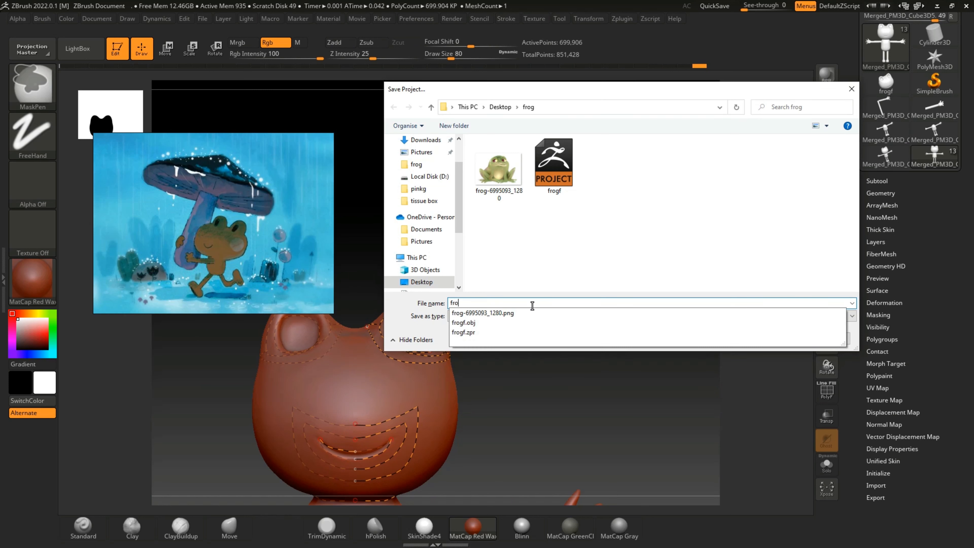
pyautogui.write('g2')
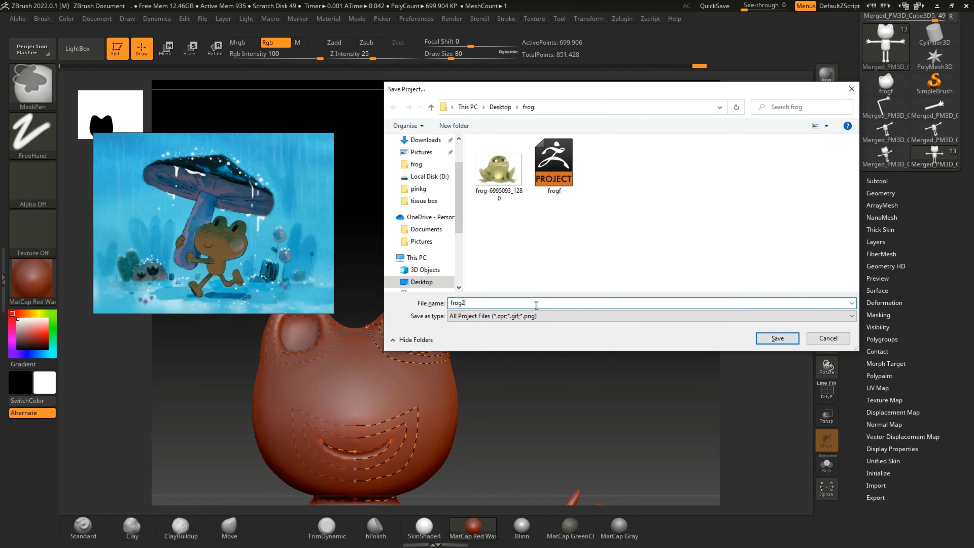
pyautogui.click(575, 315)
pyautogui.click(572, 318)
pyautogui.click(774, 338)
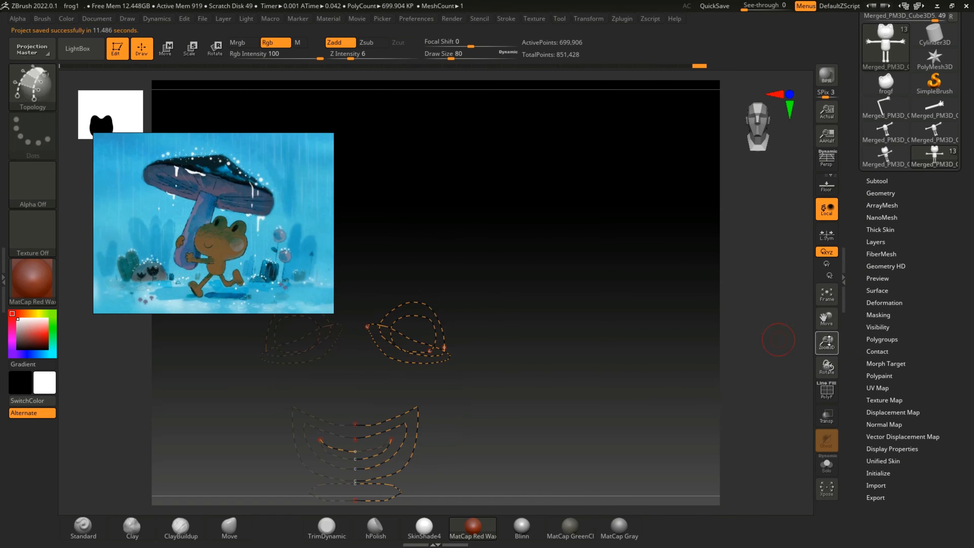
pyautogui.click(830, 304)
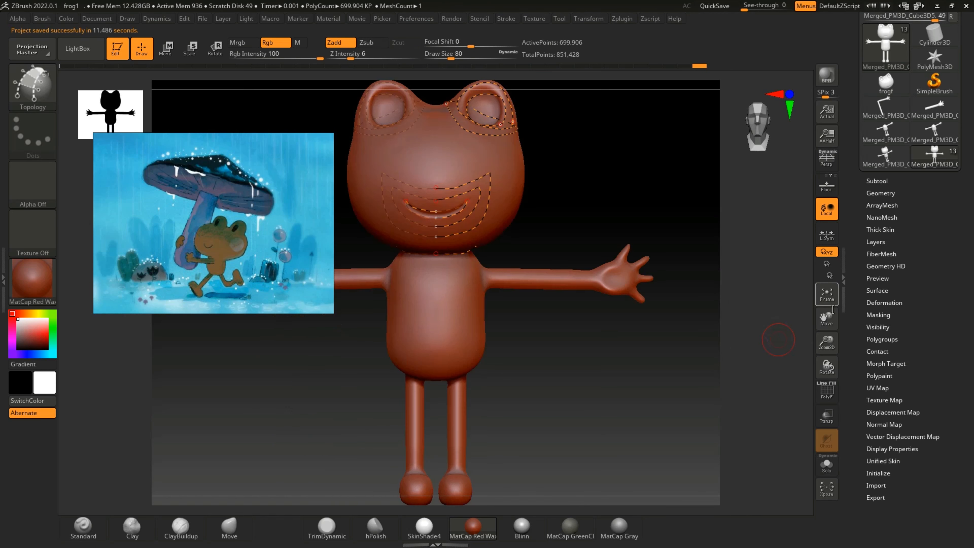
pyautogui.moveTo(827, 343)
pyautogui.mouseDown()
pyautogui.moveTo(824, 316)
pyautogui.moveTo(831, 358)
pyautogui.mouseUp()
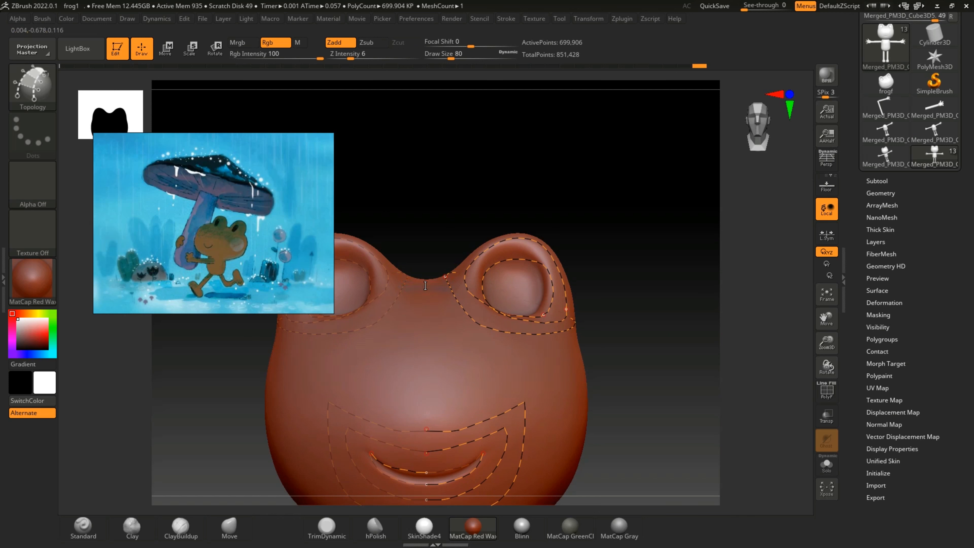
pyautogui.moveTo(442, 355); pyautogui.dragTo(443, 357)
pyautogui.hotkey('ctrl', 'z')
pyautogui.moveTo(680, 287); pyautogui.dragTo(412, 282)
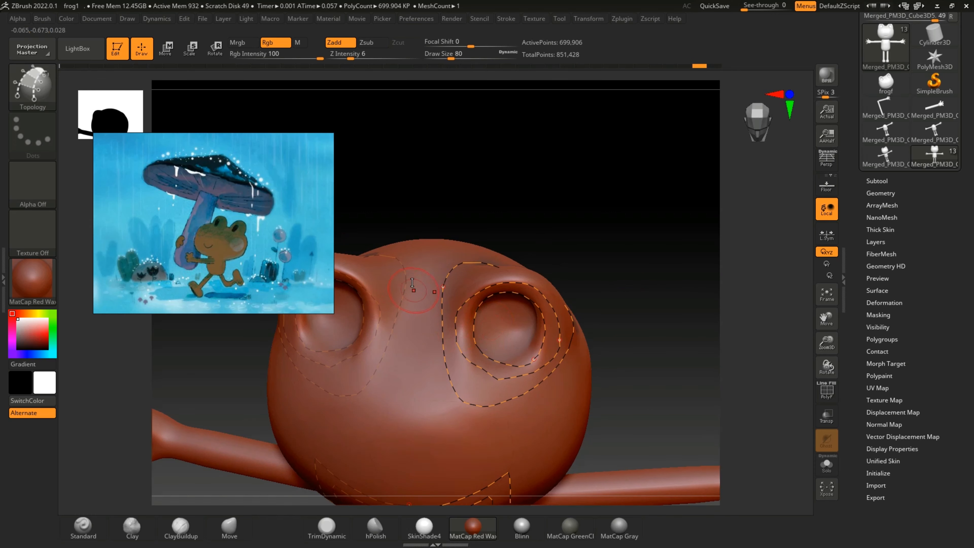
pyautogui.moveTo(399, 370); pyautogui.dragTo(400, 374)
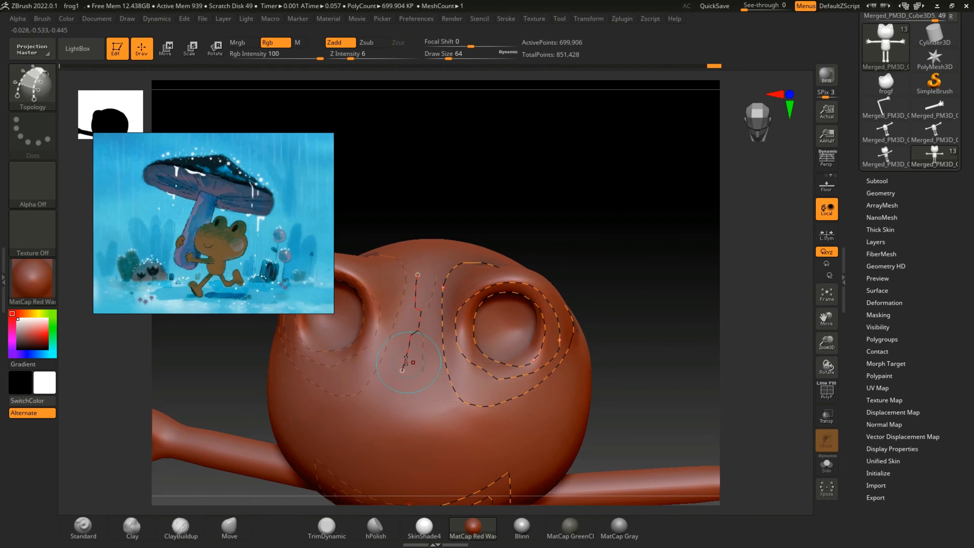
pyautogui.hotkey('ctrl', 'z')
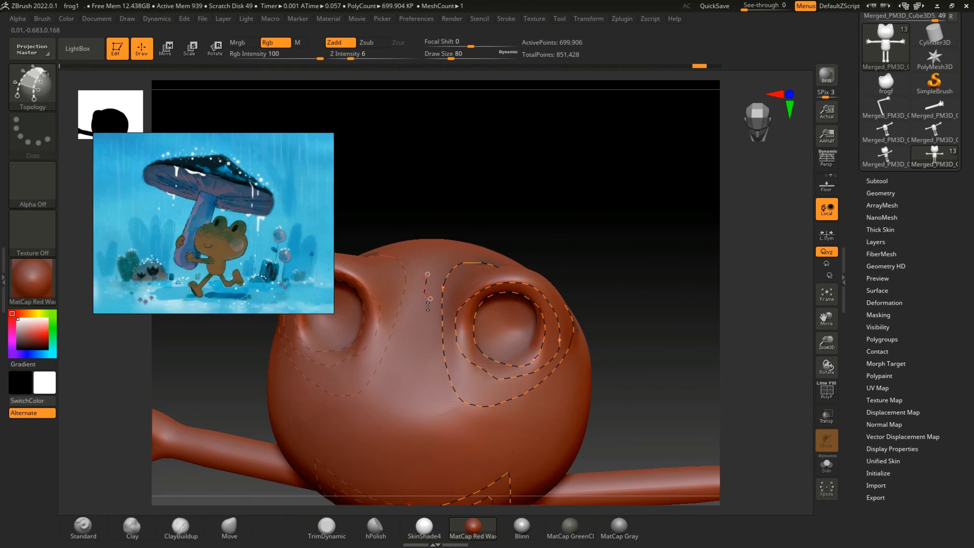
pyautogui.hotkey('ctrl', 'z')
pyautogui.moveTo(561, 199); pyautogui.dragTo(552, 261)
pyautogui.moveTo(511, 224); pyautogui.dragTo(486, 219)
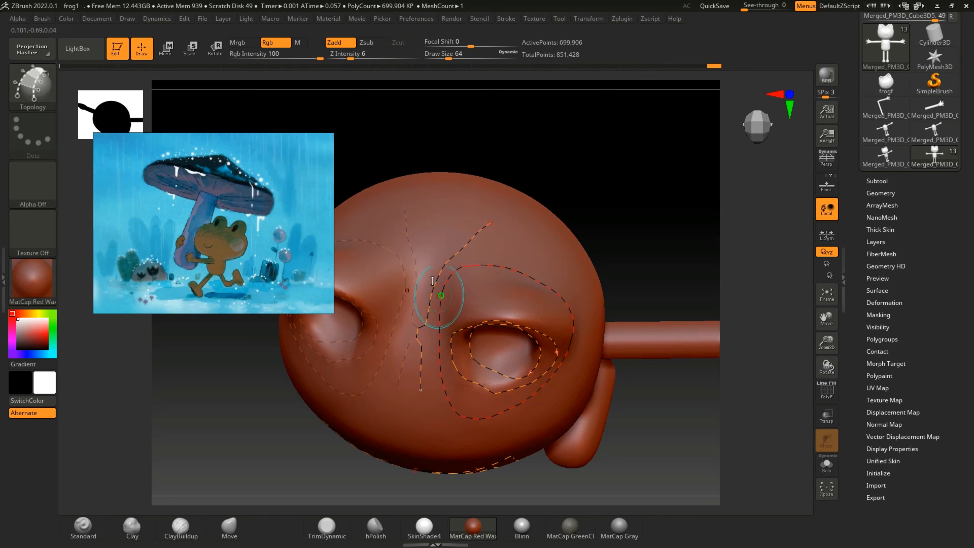
pyautogui.hotkey('ctrl', 'z')
# Step: Draw a mirrored Topology curve down the side of the head from behind the eye to beneath the chin
pyautogui.moveTo(630, 228); pyautogui.dragTo(628, 264)
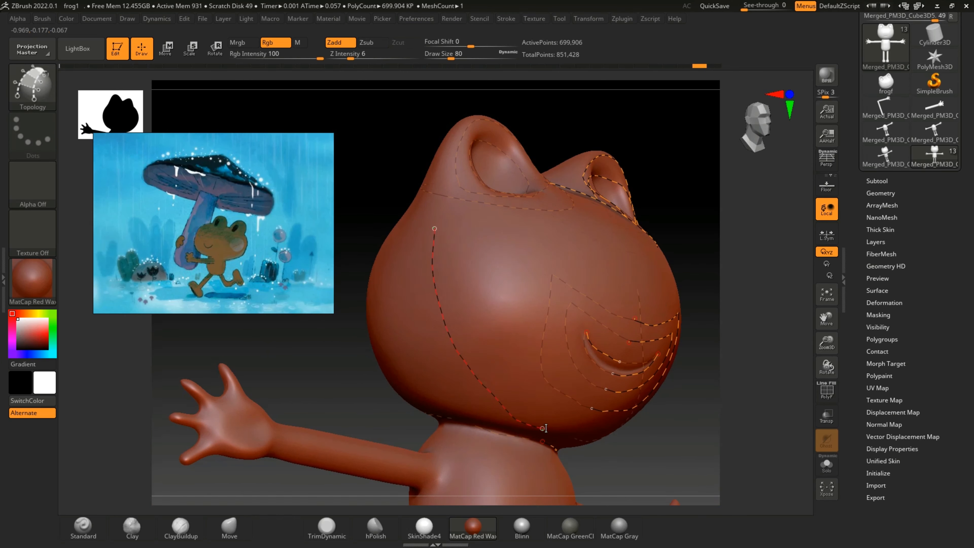
pyautogui.moveTo(556, 428); pyautogui.dragTo(560, 429)
pyautogui.moveTo(648, 442); pyautogui.dragTo(614, 393)
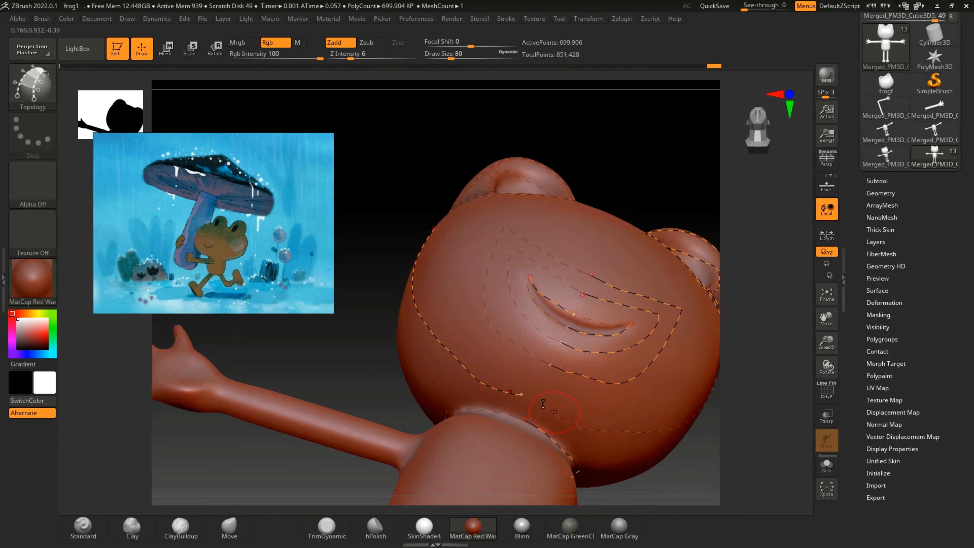
# Step: Draw a Topology curve from the top of the head's side curve across the face below the eyes to the centreline
pyautogui.press('[')
pyautogui.press(']')
pyautogui.moveTo(322, 343); pyautogui.dragTo(364, 396)
pyautogui.moveTo(652, 398); pyautogui.dragTo(587, 356)
pyautogui.press('[')
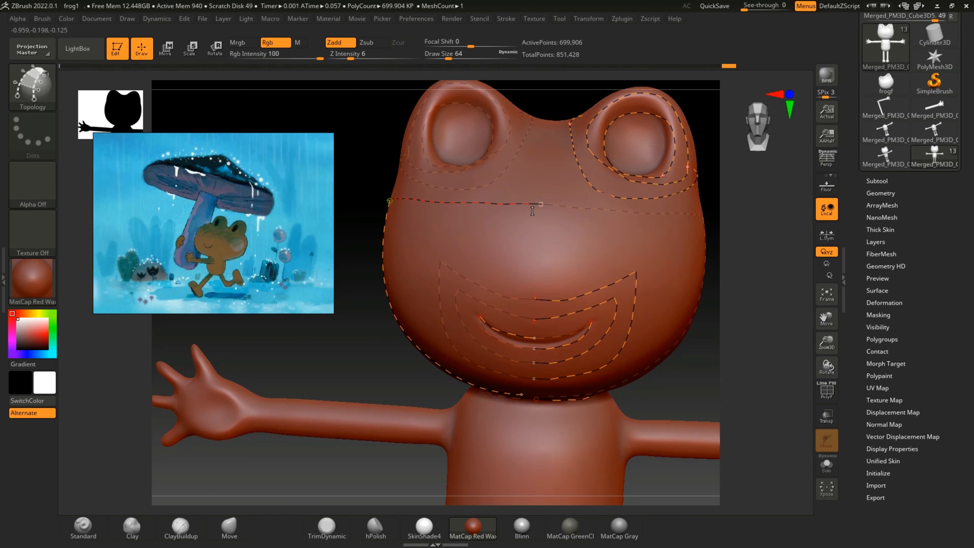
pyautogui.press(']')
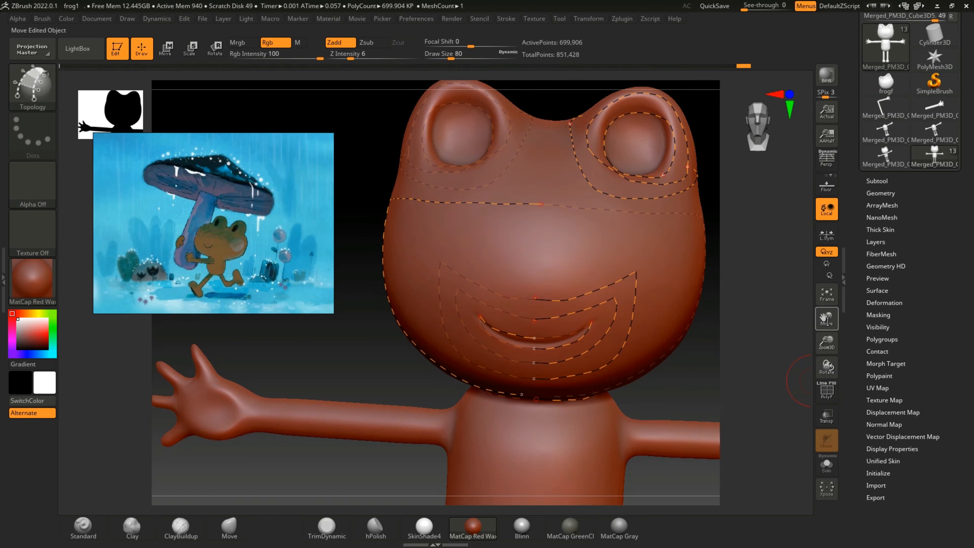
# Step: Start a wider Topology curve at the centreline above the mouth loops and undo its trial cheek segments
pyautogui.moveTo(826, 319); pyautogui.dragTo(798, 302)
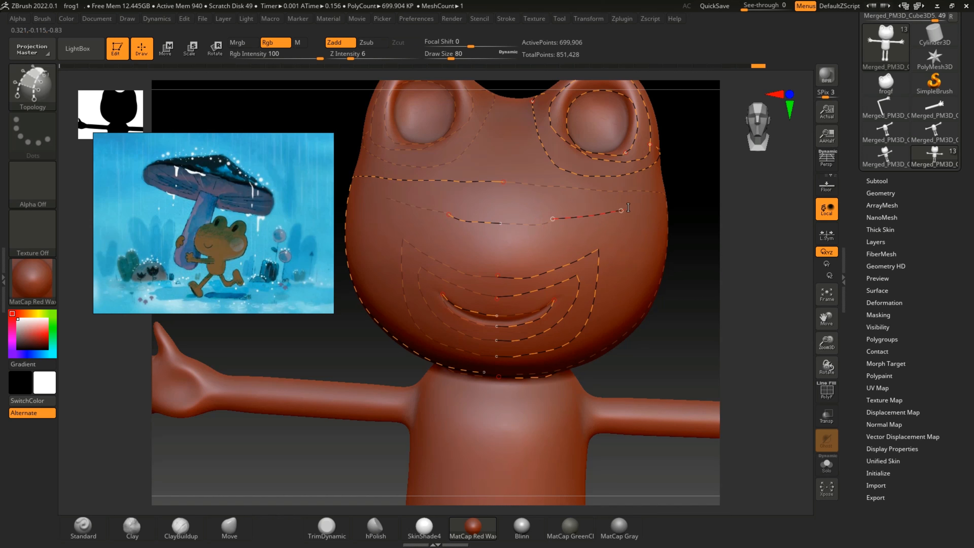
pyautogui.moveTo(606, 308); pyautogui.dragTo(606, 311)
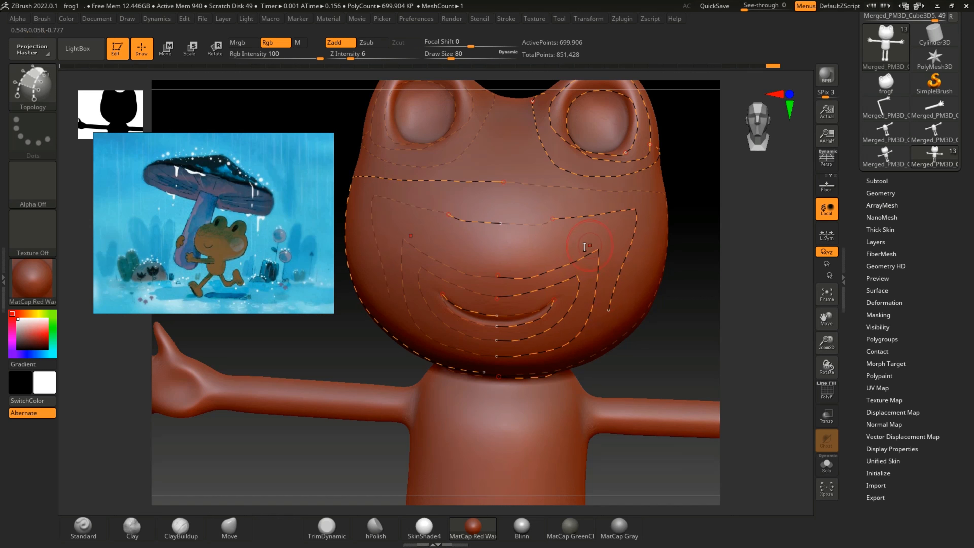
pyautogui.hotkey('ctrl', 'z')
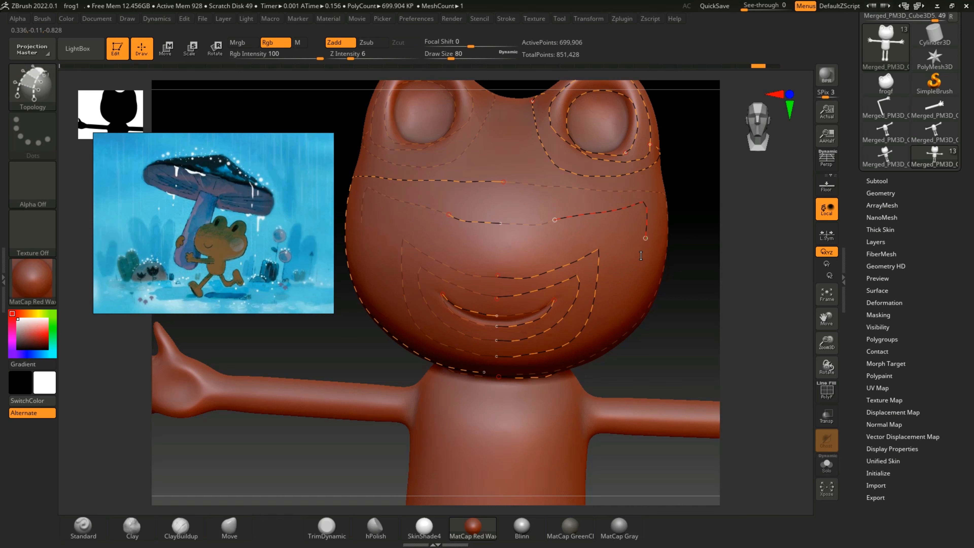
pyautogui.moveTo(685, 358); pyautogui.dragTo(376, 349)
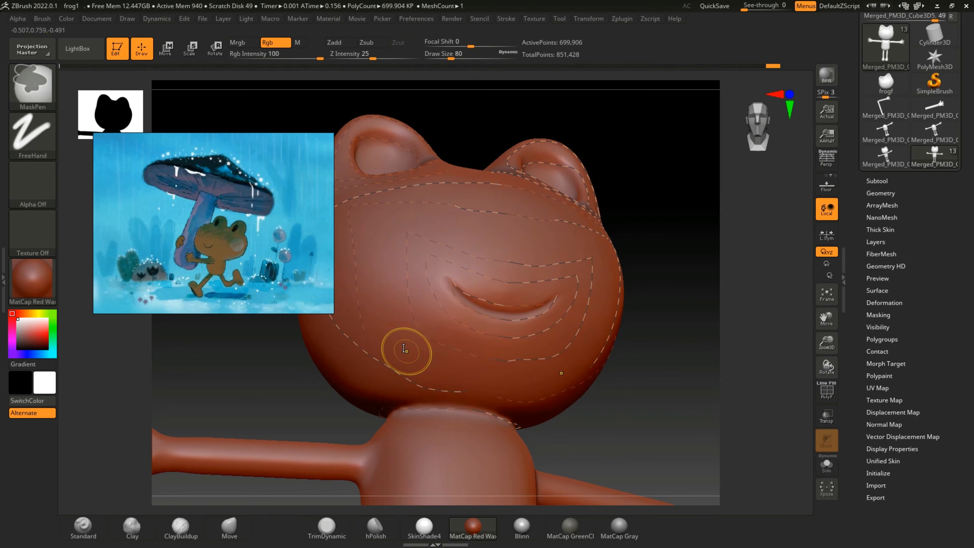
pyautogui.hotkey('ctrl', 'z')
# Step: Extend the wide mouth curve across the cheek and down around below the mouth loops to the centreline
pyautogui.click(436, 204)
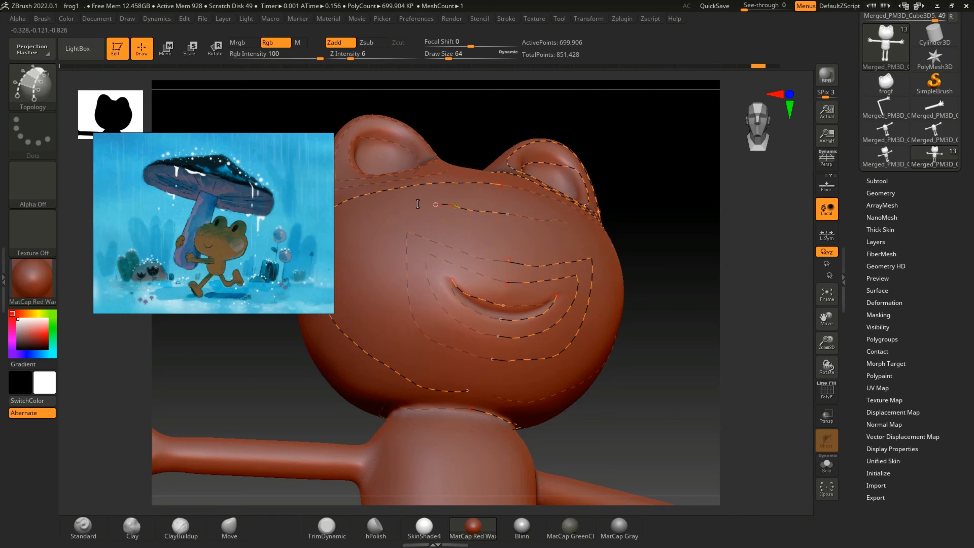
pyautogui.click(367, 211)
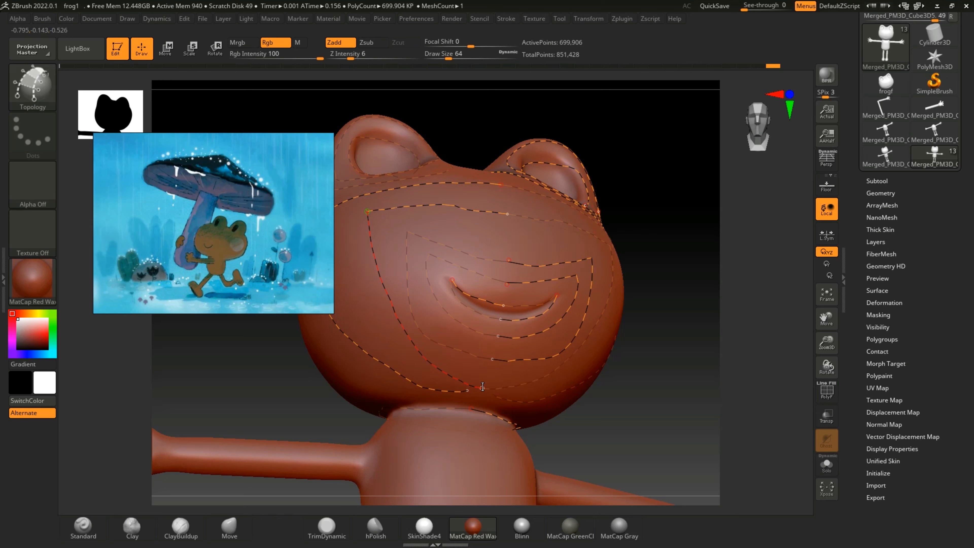
pyautogui.click(482, 387)
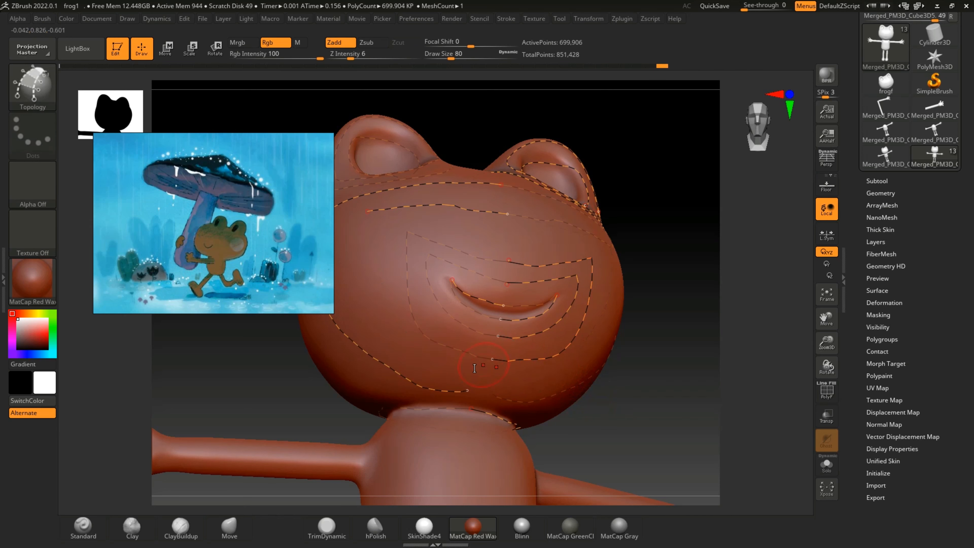
pyautogui.moveTo(467, 390); pyautogui.dragTo(479, 391)
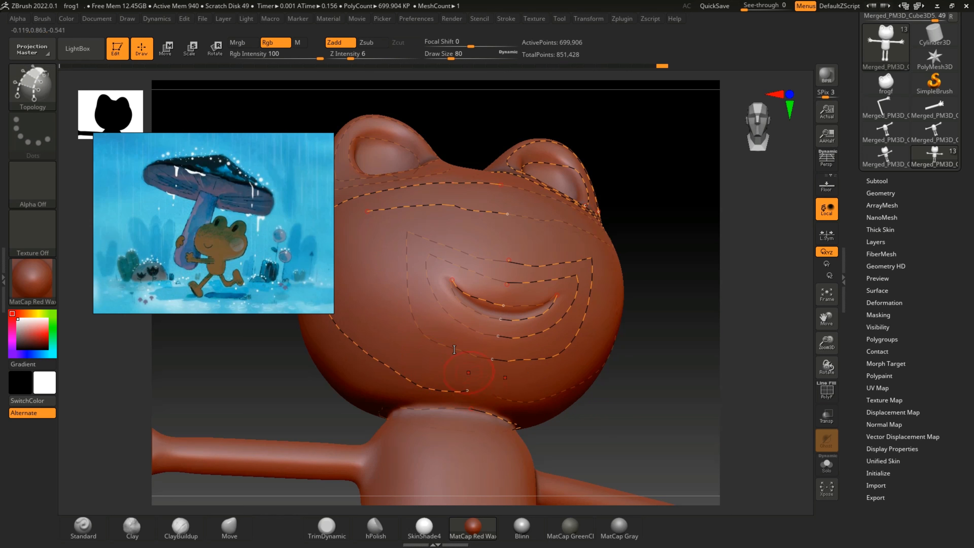
pyautogui.moveTo(367, 210); pyautogui.dragTo(365, 211)
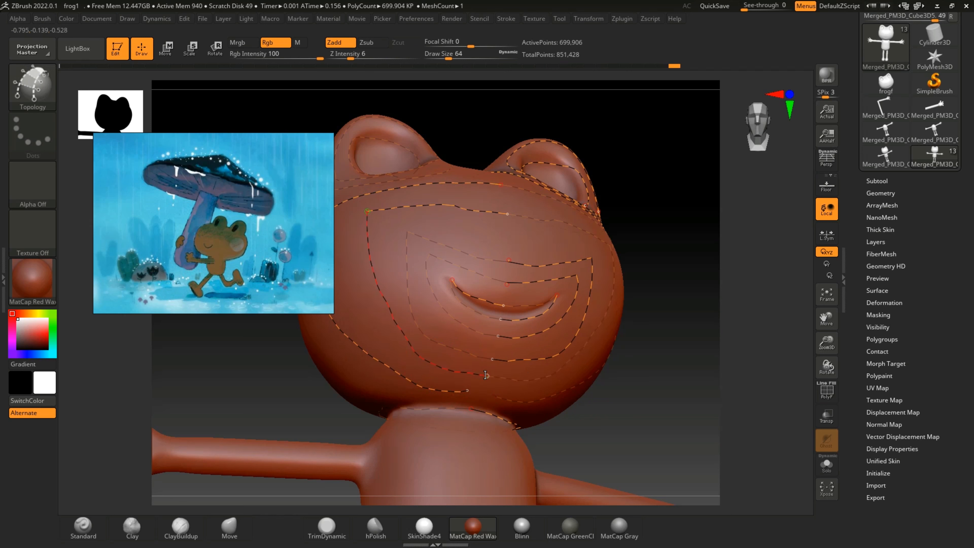
pyautogui.moveTo(485, 375); pyautogui.dragTo(484, 372)
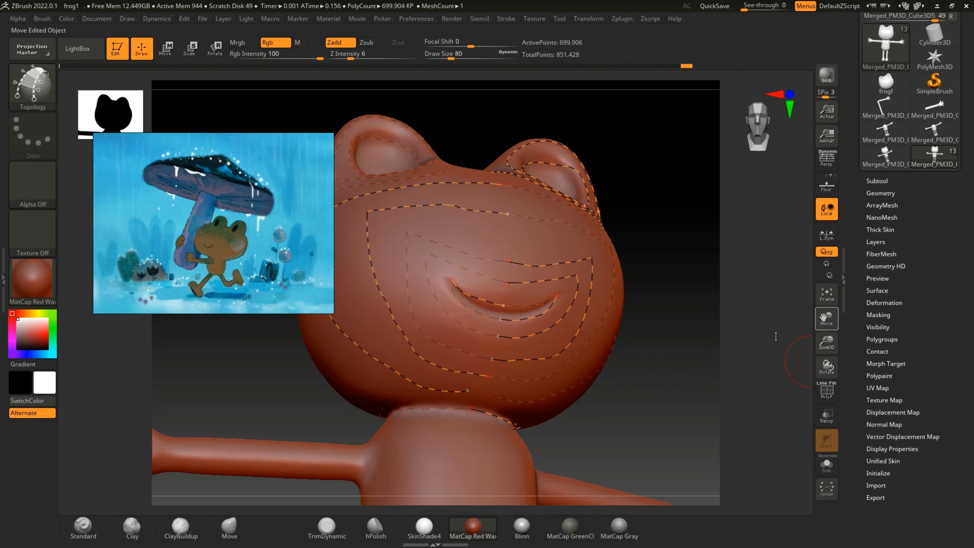
# Step: Draw a Topology curve loop around the shoulder where the arm joins the frog's torso
pyautogui.moveTo(825, 367)
pyautogui.mouseDown()
pyautogui.moveTo(802, 392)
pyautogui.moveTo(809, 375)
pyautogui.mouseUp()
pyautogui.moveTo(827, 319); pyautogui.dragTo(777, 275)
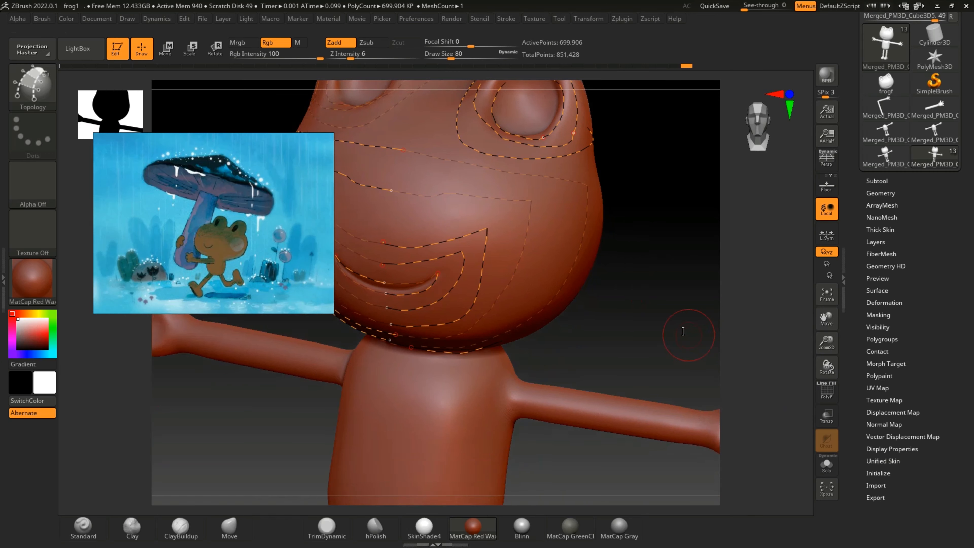
pyautogui.moveTo(684, 329); pyautogui.dragTo(664, 343)
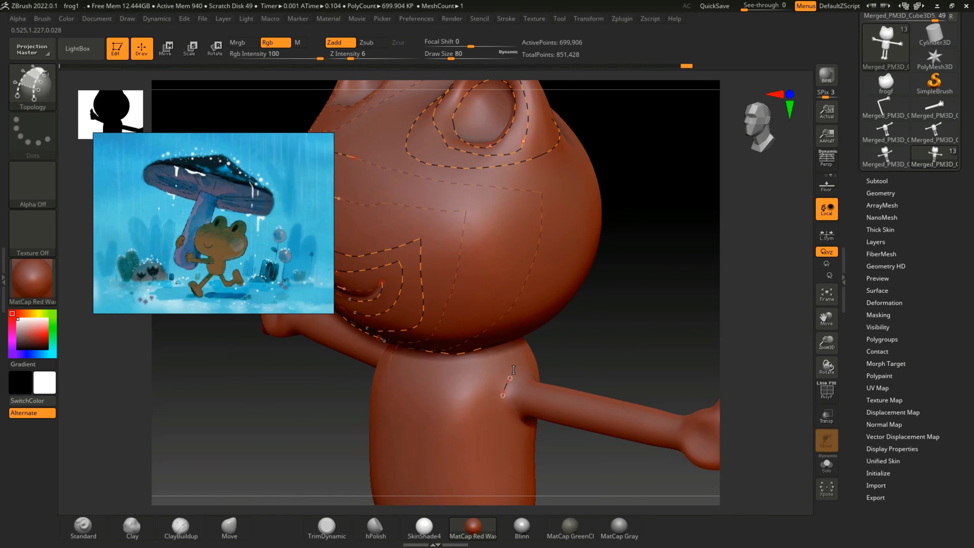
pyautogui.moveTo(827, 367); pyautogui.dragTo(775, 373)
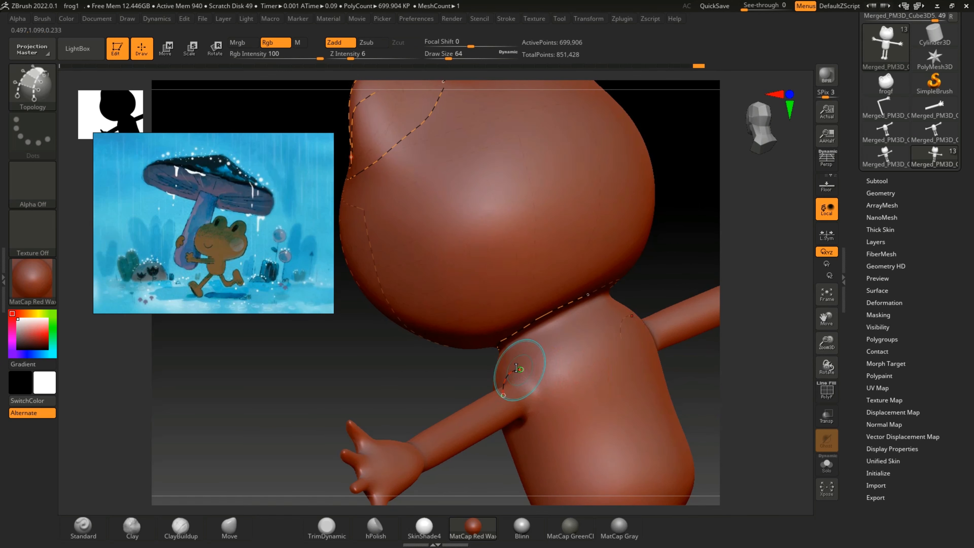
pyautogui.moveTo(538, 406); pyautogui.dragTo(541, 406)
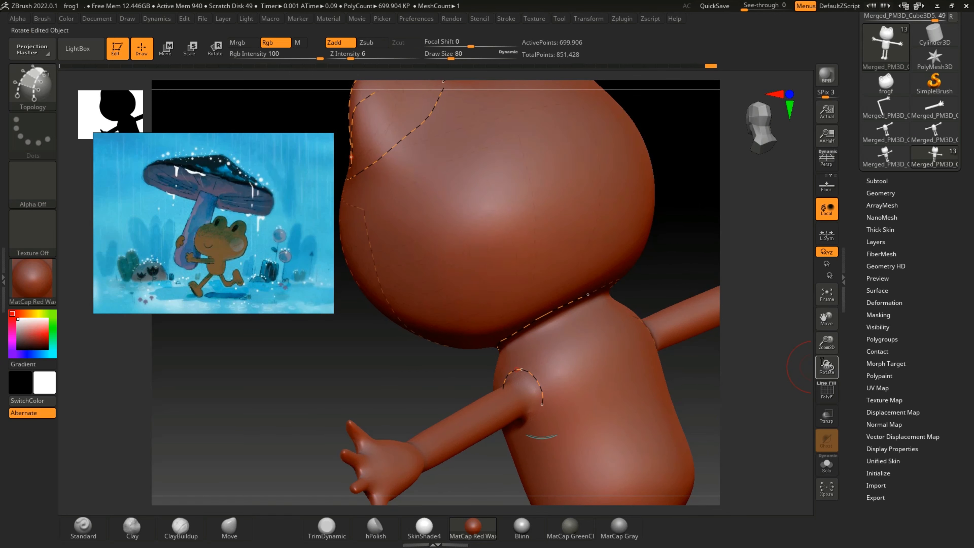
pyautogui.moveTo(823, 362); pyautogui.dragTo(664, 386)
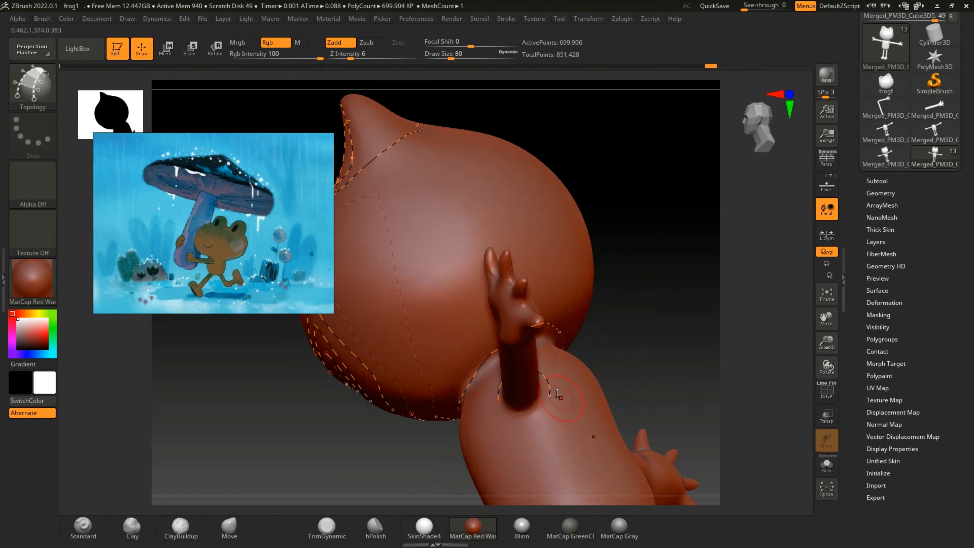
pyautogui.press('[')
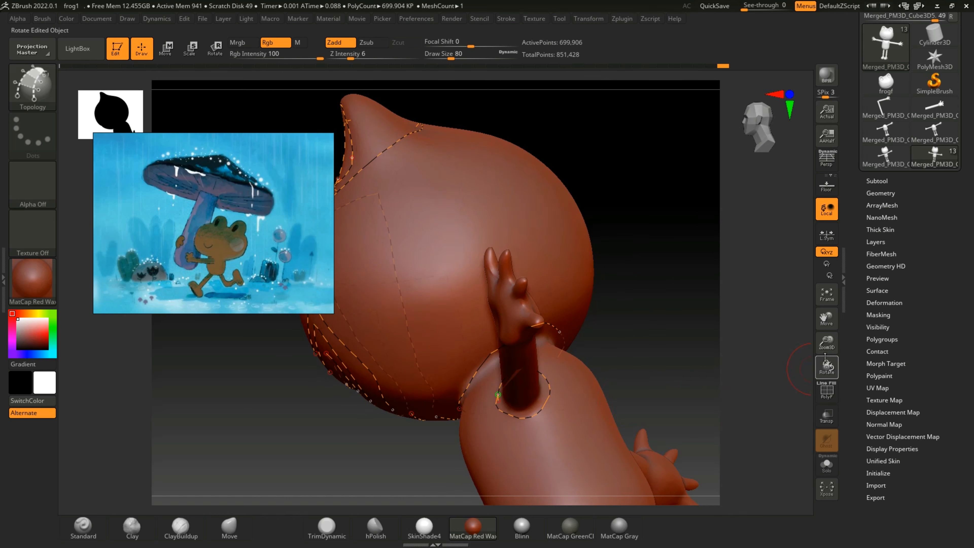
pyautogui.moveTo(825, 357); pyautogui.dragTo(818, 376)
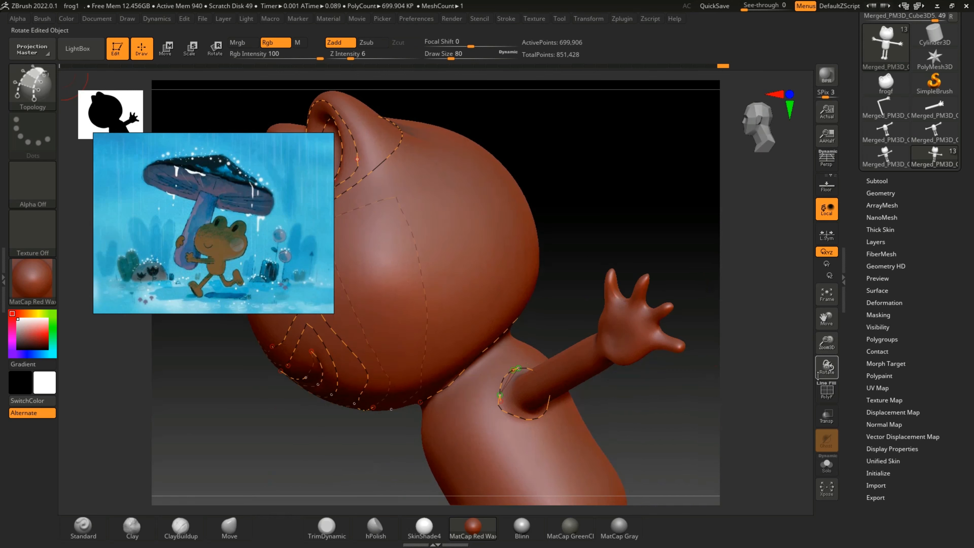
pyautogui.moveTo(607, 415); pyautogui.dragTo(545, 401)
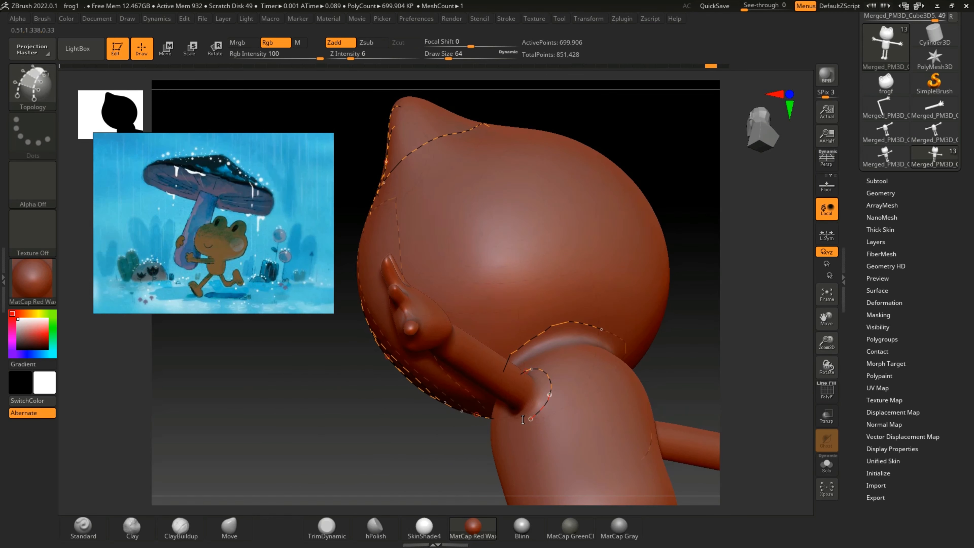
pyautogui.moveTo(825, 367); pyautogui.dragTo(835, 369)
pyautogui.moveTo(546, 418); pyautogui.dragTo(522, 401)
# Step: Draw a Topology curve ring around the middle of the same arm
pyautogui.moveTo(789, 398); pyautogui.dragTo(799, 399)
pyautogui.moveTo(828, 342); pyautogui.dragTo(827, 321)
pyautogui.moveTo(824, 316); pyautogui.dragTo(679, 359)
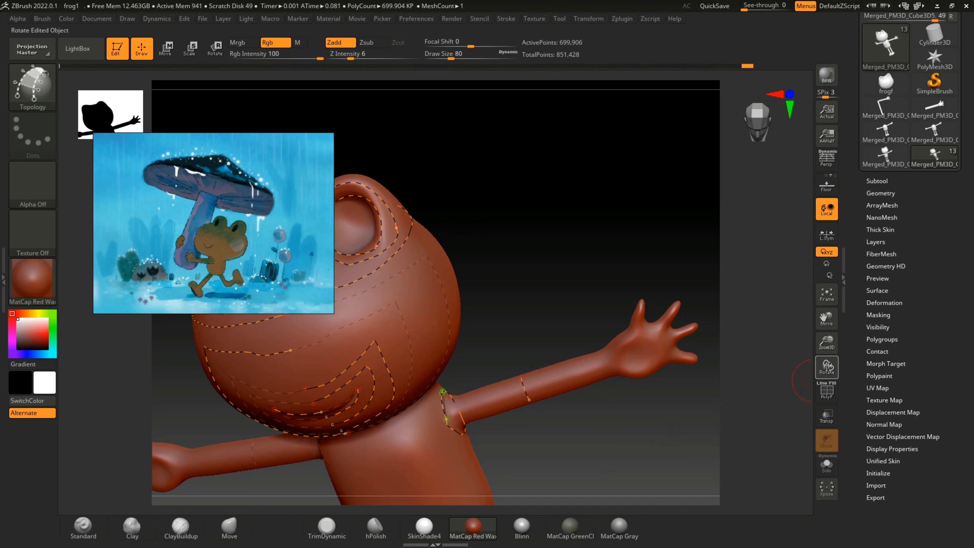
pyautogui.moveTo(826, 366); pyautogui.dragTo(800, 354)
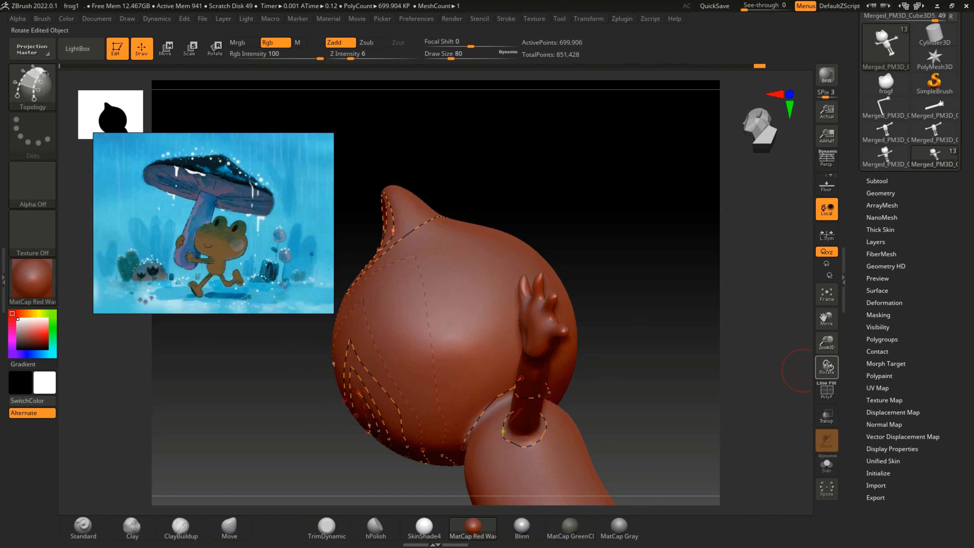
pyautogui.moveTo(827, 367); pyautogui.dragTo(758, 386)
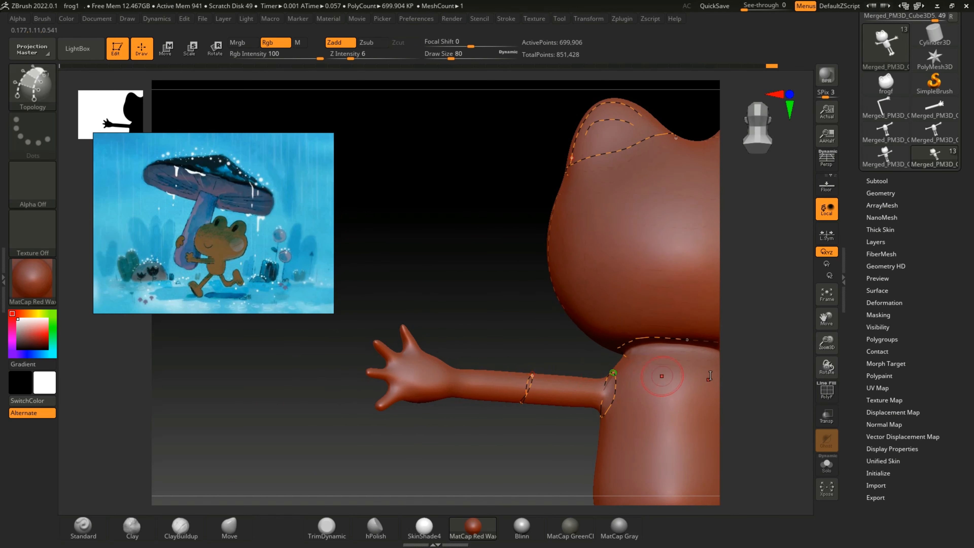
pyautogui.moveTo(827, 367); pyautogui.dragTo(859, 391)
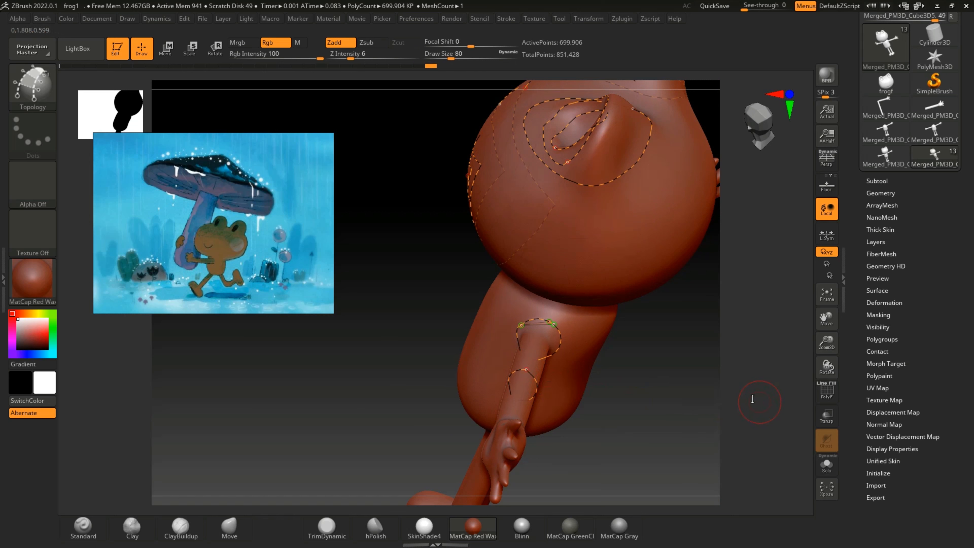
pyautogui.moveTo(752, 399); pyautogui.dragTo(776, 399)
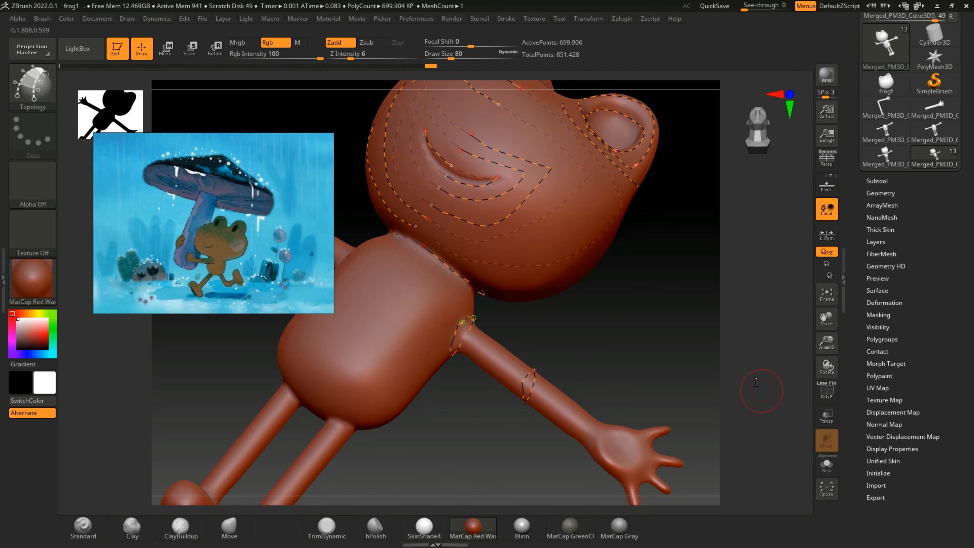
# Step: Draw a Topology curve ring around the wrist, just before the hand widens
pyautogui.keyDown('shift'); pyautogui.moveTo(759, 386); pyautogui.dragTo(770, 394); pyautogui.keyUp('shift')
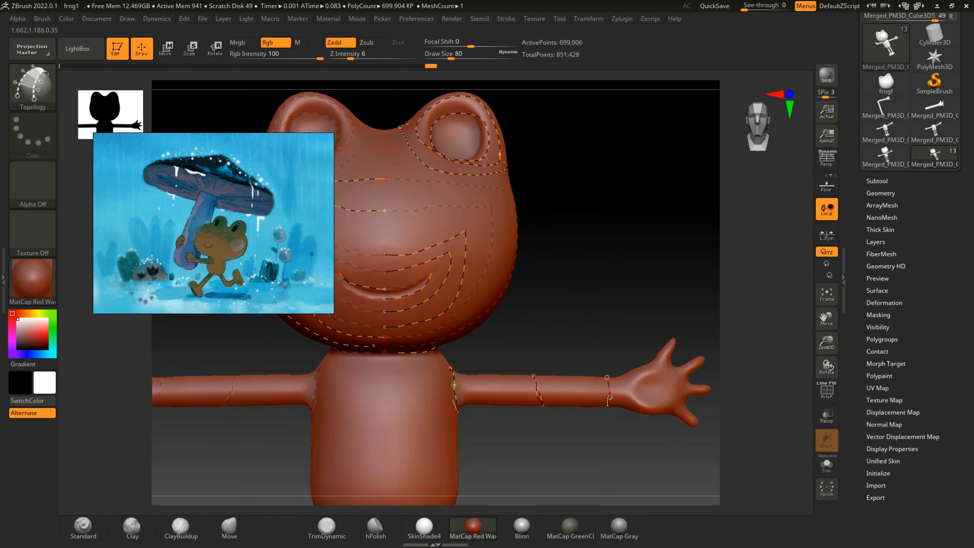
pyautogui.moveTo(759, 388)
pyautogui.mouseDown()
pyautogui.moveTo(690, 456)
pyautogui.moveTo(660, 449)
pyautogui.moveTo(706, 342)
pyautogui.moveTo(753, 372)
pyautogui.moveTo(750, 384)
pyautogui.mouseUp()
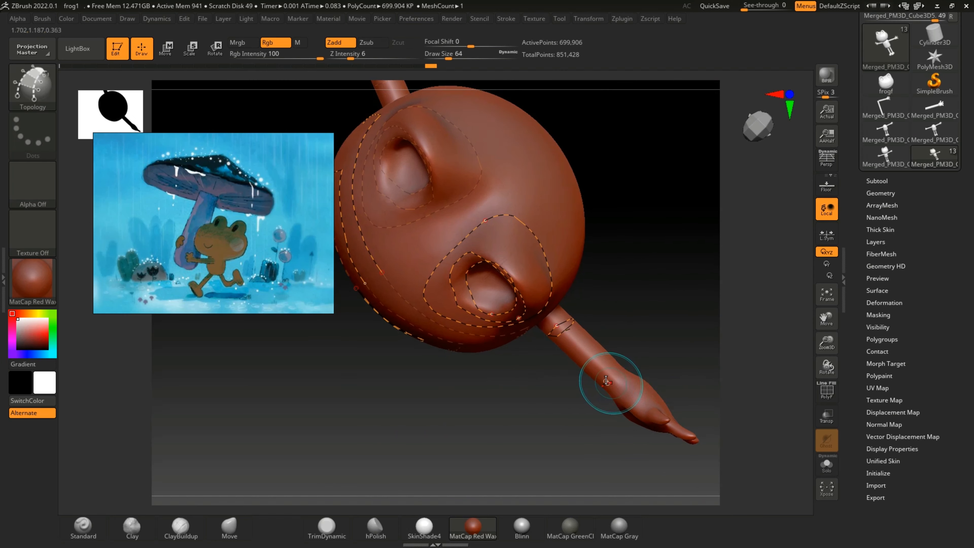
pyautogui.press('[')
pyautogui.moveTo(618, 365); pyautogui.dragTo(622, 363)
pyautogui.moveTo(749, 369); pyautogui.dragTo(678, 387)
pyautogui.press('[')
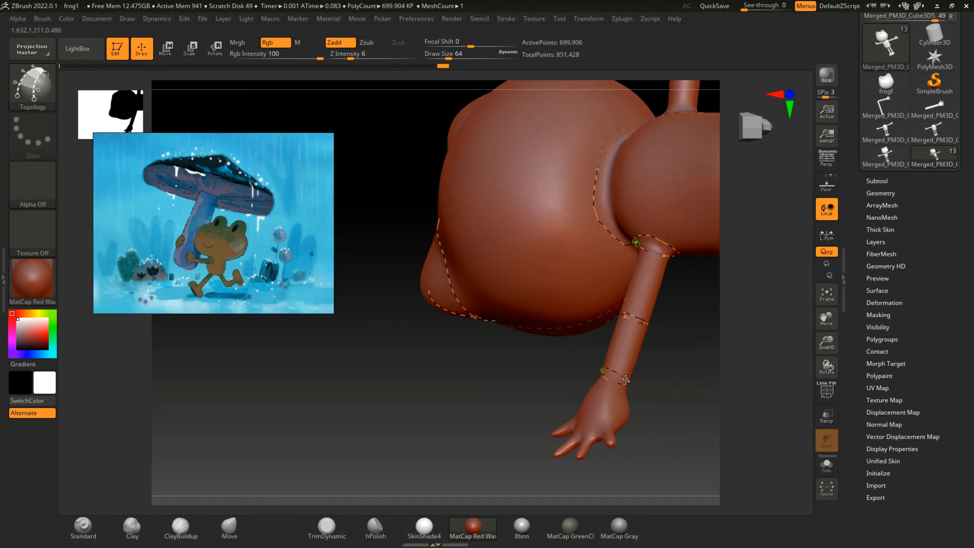
pyautogui.moveTo(756, 374); pyautogui.dragTo(801, 330)
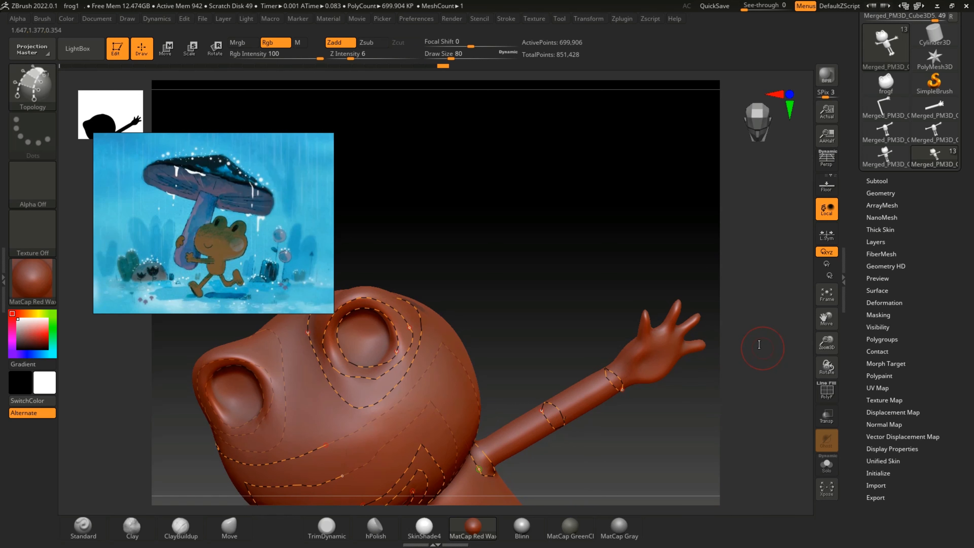
# Step: Draw Topology curve rings around the bases of the hand's two uppermost fingers
pyautogui.keyDown('shift'); pyautogui.moveTo(754, 335); pyautogui.dragTo(717, 352); pyautogui.keyUp('shift')
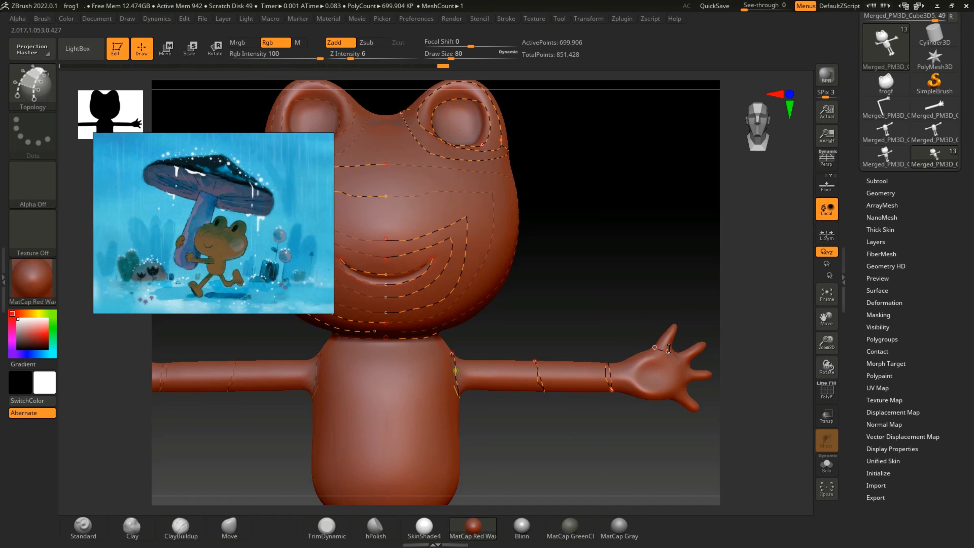
pyautogui.moveTo(669, 348); pyautogui.dragTo(670, 351)
pyautogui.moveTo(778, 331); pyautogui.dragTo(755, 375)
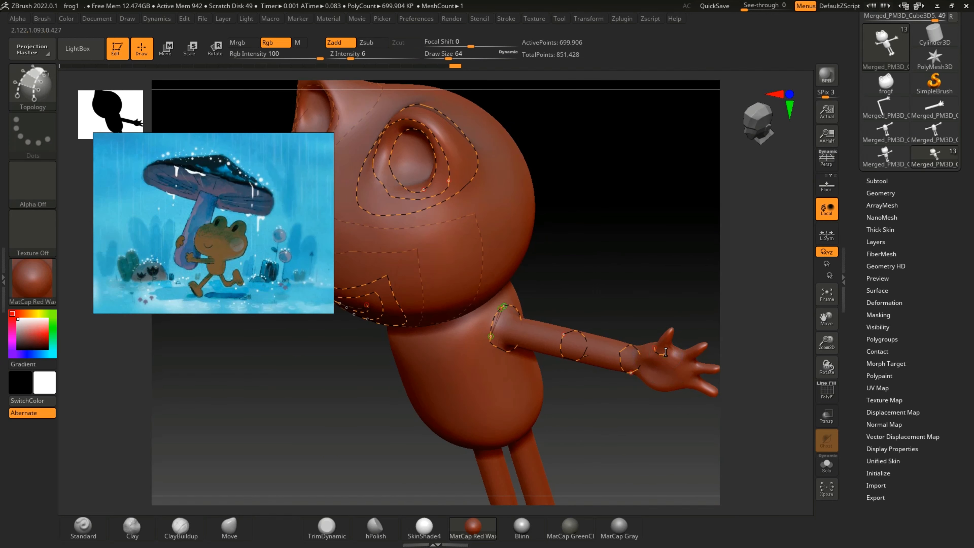
pyautogui.moveTo(748, 332)
pyautogui.mouseDown()
pyautogui.moveTo(736, 345)
pyautogui.moveTo(744, 322)
pyautogui.moveTo(777, 381)
pyautogui.moveTo(752, 365)
pyautogui.moveTo(775, 313)
pyautogui.moveTo(694, 359)
pyautogui.mouseUp()
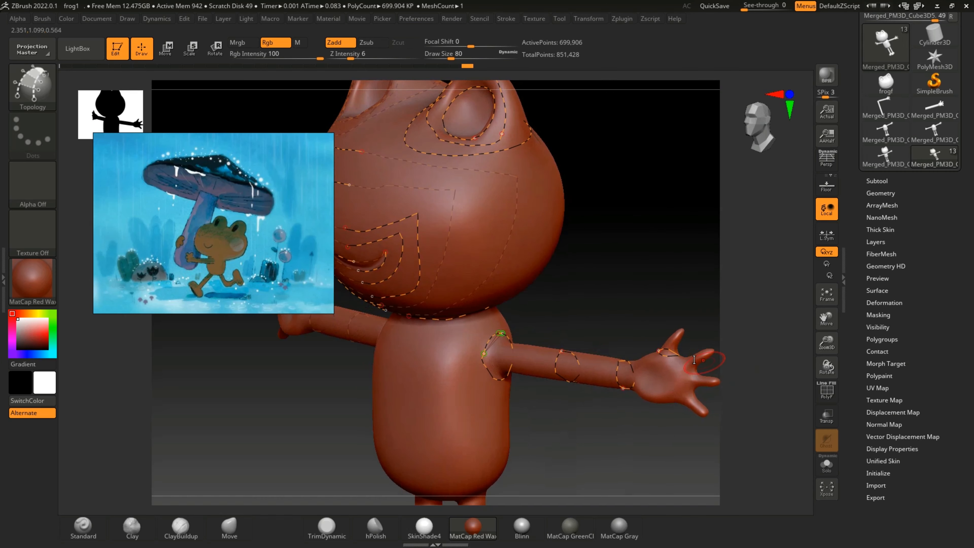
pyautogui.moveTo(766, 343); pyautogui.dragTo(692, 372)
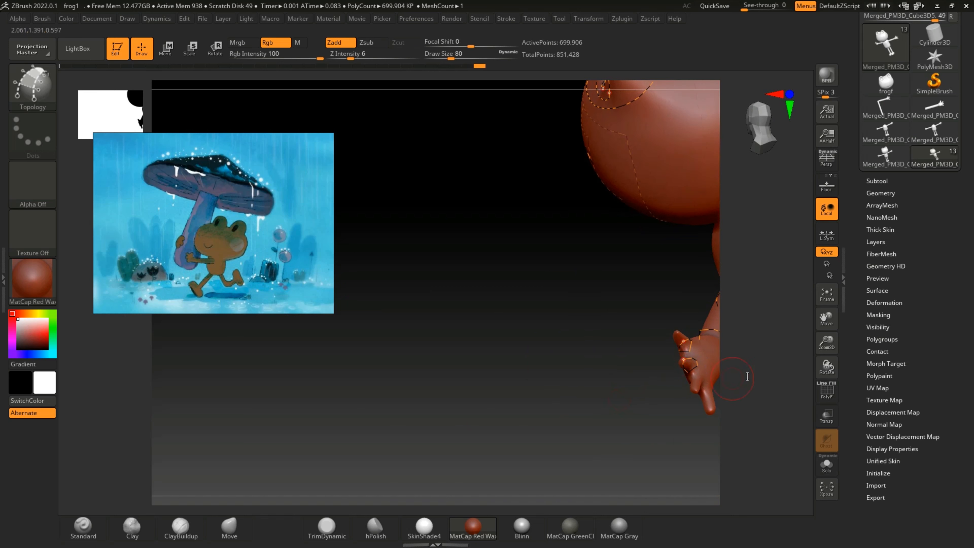
pyautogui.moveTo(765, 362); pyautogui.dragTo(798, 350)
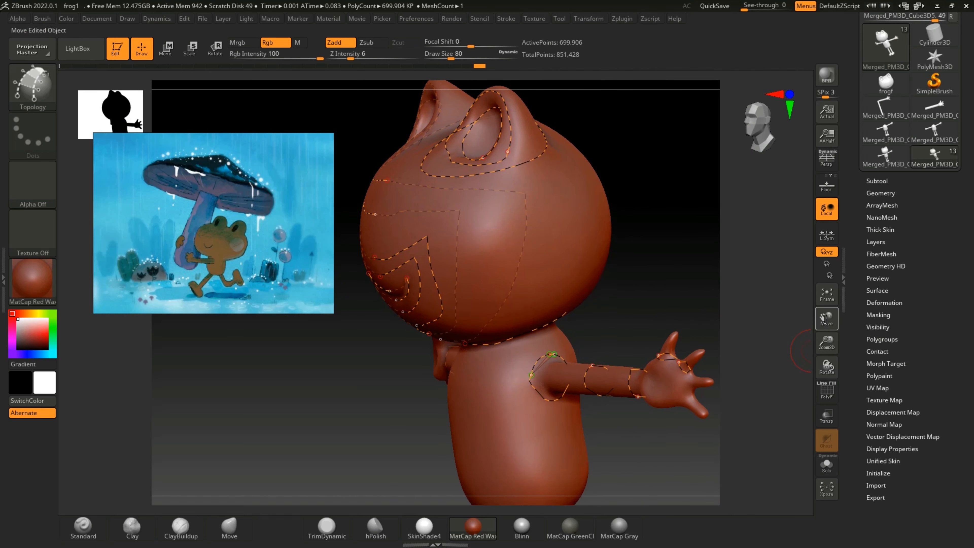
# Step: Draw a Topology curve ring around the base of the third finger, undoing the stray last segment
pyautogui.moveTo(823, 318); pyautogui.dragTo(644, 376)
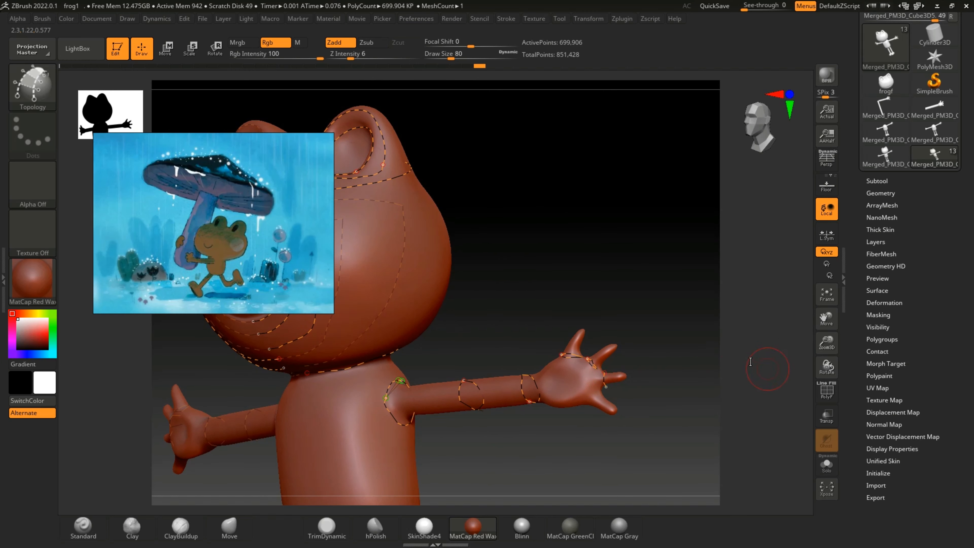
pyautogui.moveTo(750, 362); pyautogui.dragTo(648, 378)
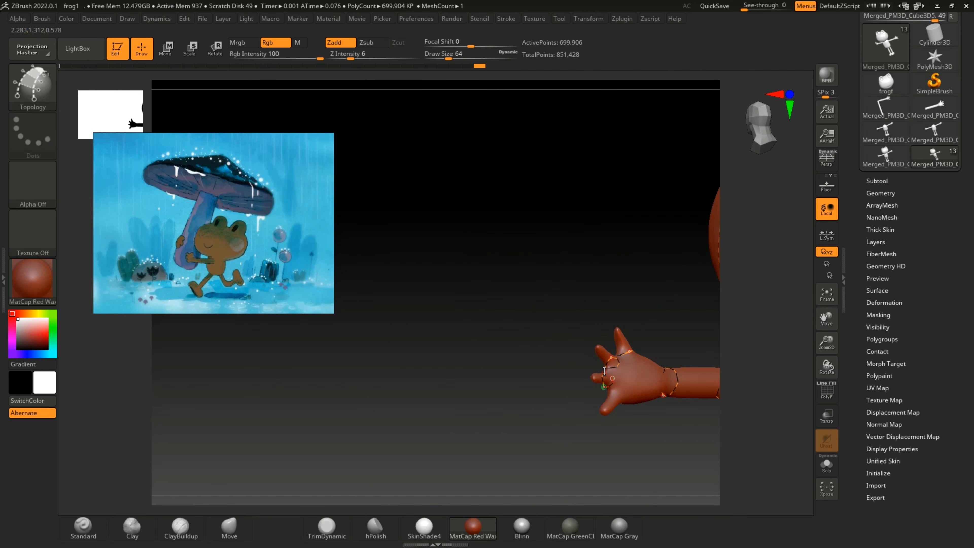
pyautogui.moveTo(761, 379)
pyautogui.mouseDown()
pyautogui.moveTo(792, 357)
pyautogui.moveTo(685, 371)
pyautogui.mouseUp()
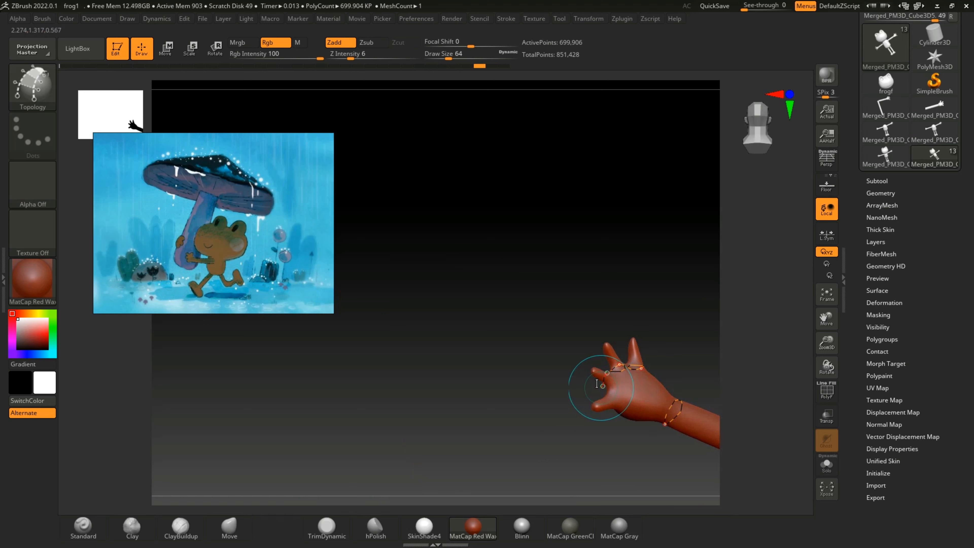
pyautogui.moveTo(599, 387); pyautogui.dragTo(621, 371)
pyautogui.moveTo(772, 365)
pyautogui.mouseDown()
pyautogui.moveTo(795, 426)
pyautogui.moveTo(794, 398)
pyautogui.moveTo(783, 398)
pyautogui.mouseUp()
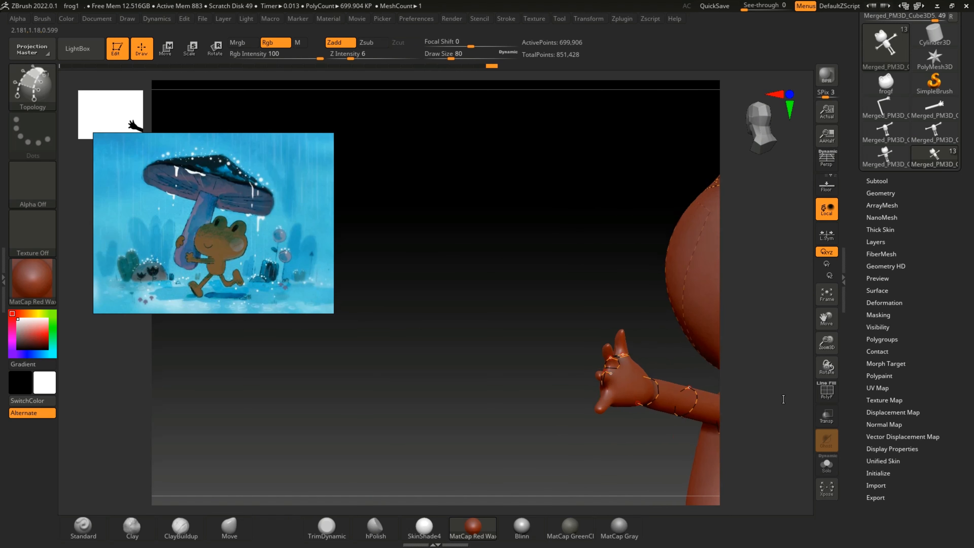
pyautogui.hotkey('ctrl', 'z')
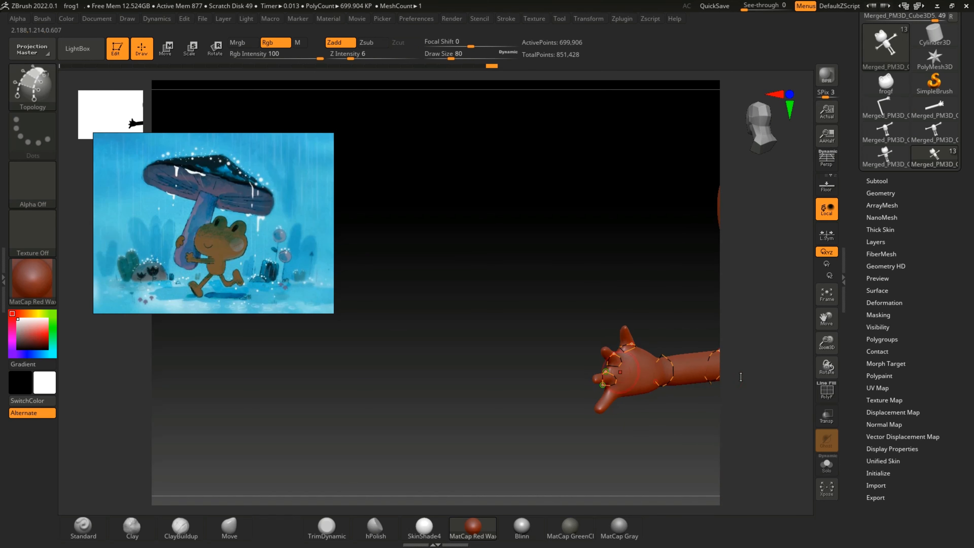
# Step: Draw a Topology curve ring around the base of the lowest finger on the same hand
pyautogui.moveTo(762, 373); pyautogui.dragTo(639, 385)
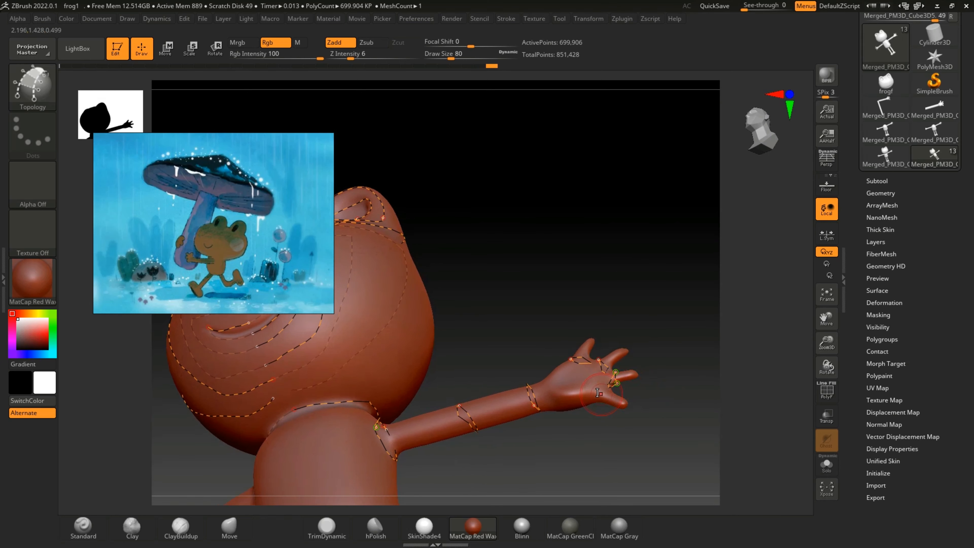
pyautogui.moveTo(769, 380); pyautogui.dragTo(619, 405)
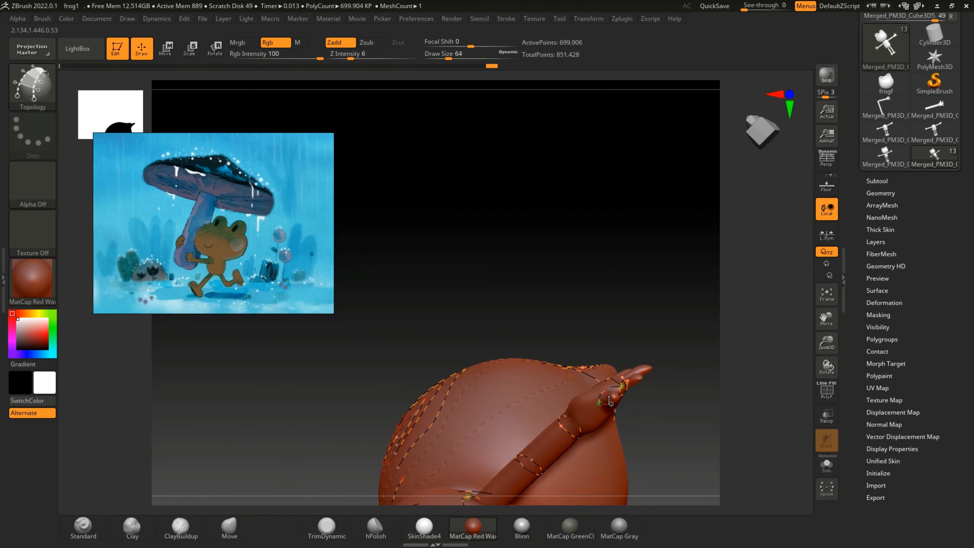
pyautogui.moveTo(764, 364); pyautogui.dragTo(701, 368)
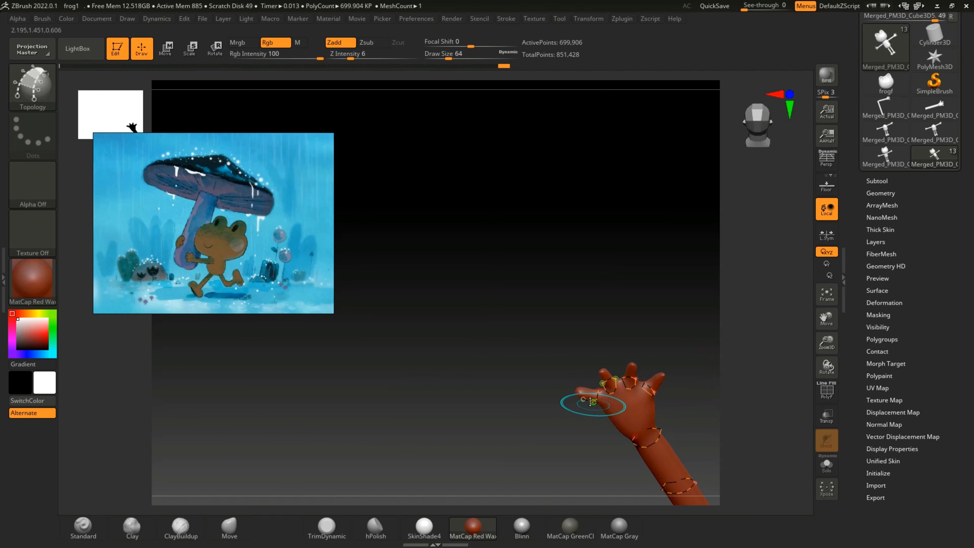
pyautogui.moveTo(783, 330); pyautogui.dragTo(798, 448)
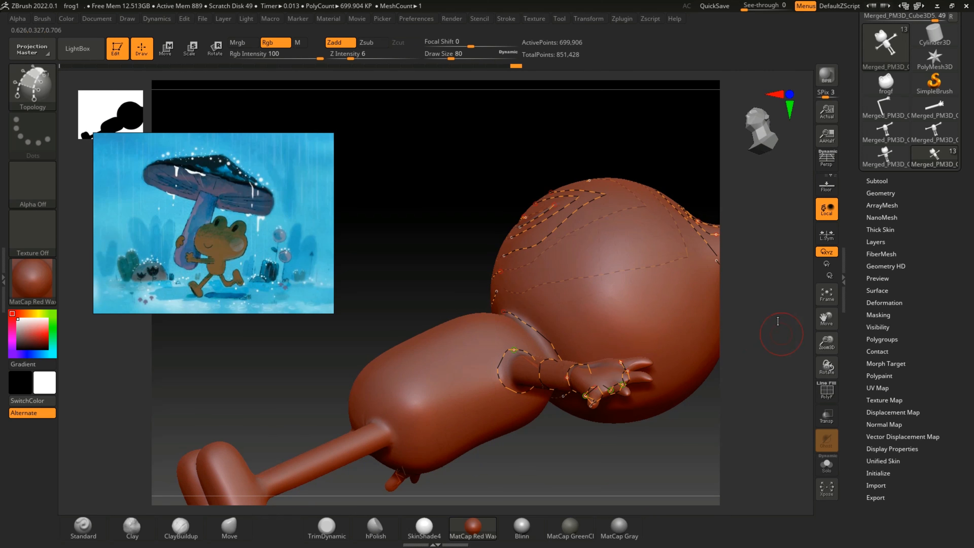
pyautogui.moveTo(777, 338)
pyautogui.mouseDown()
pyautogui.moveTo(769, 351)
pyautogui.moveTo(790, 368)
pyautogui.moveTo(830, 335)
pyautogui.moveTo(828, 326)
pyautogui.moveTo(752, 348)
pyautogui.mouseUp()
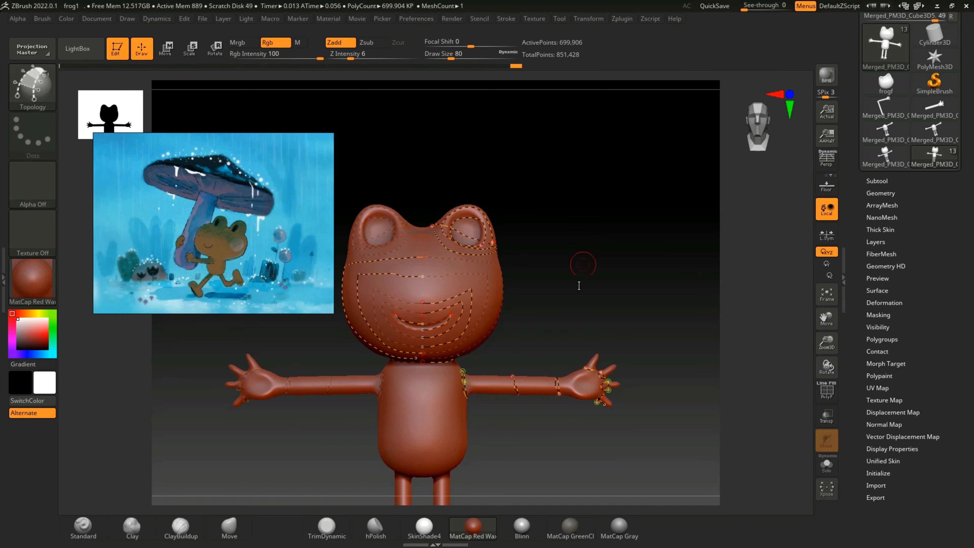
pyautogui.moveTo(542, 119); pyautogui.dragTo(513, 75)
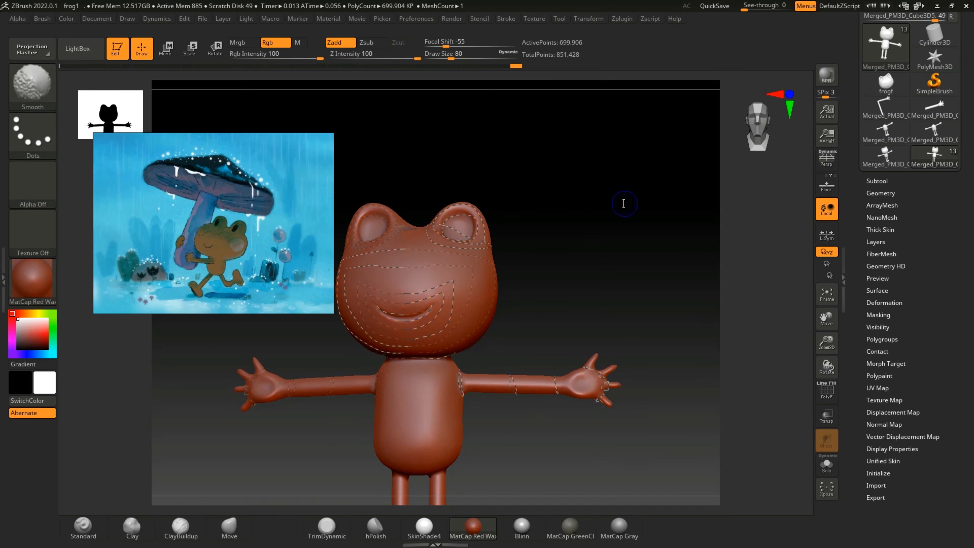
pyautogui.keyDown('shift'); pyautogui.moveTo(624, 203); pyautogui.dragTo(623, 210); pyautogui.keyUp('shift')
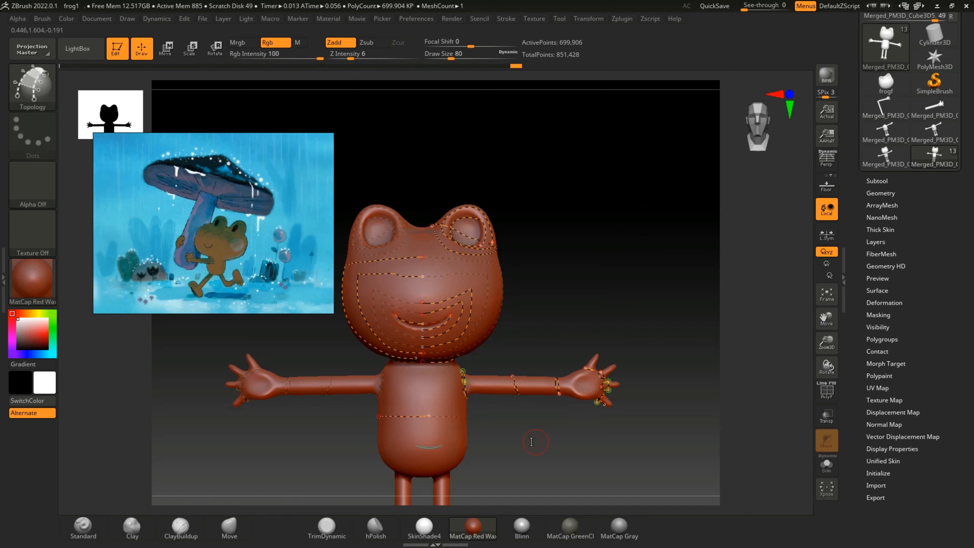
pyautogui.moveTo(531, 442); pyautogui.dragTo(530, 445)
pyautogui.moveTo(775, 424); pyautogui.dragTo(702, 433)
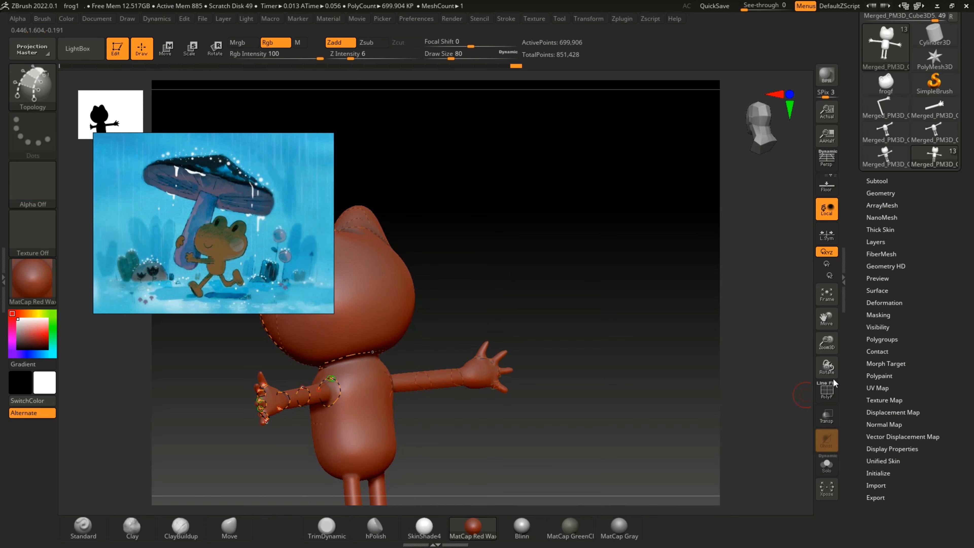
pyautogui.moveTo(827, 343); pyautogui.dragTo(844, 377)
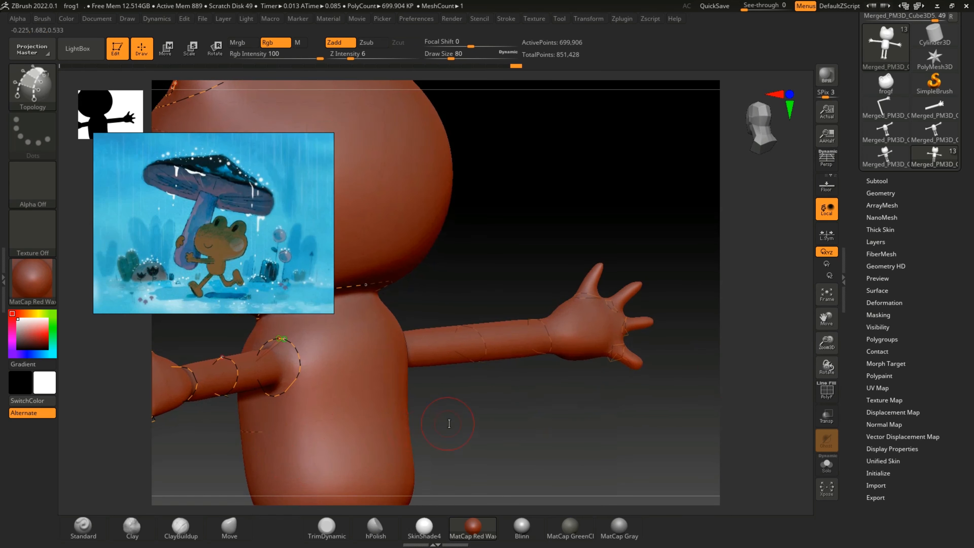
pyautogui.moveTo(379, 413); pyautogui.dragTo(260, 426)
pyautogui.moveTo(786, 411); pyautogui.dragTo(759, 413)
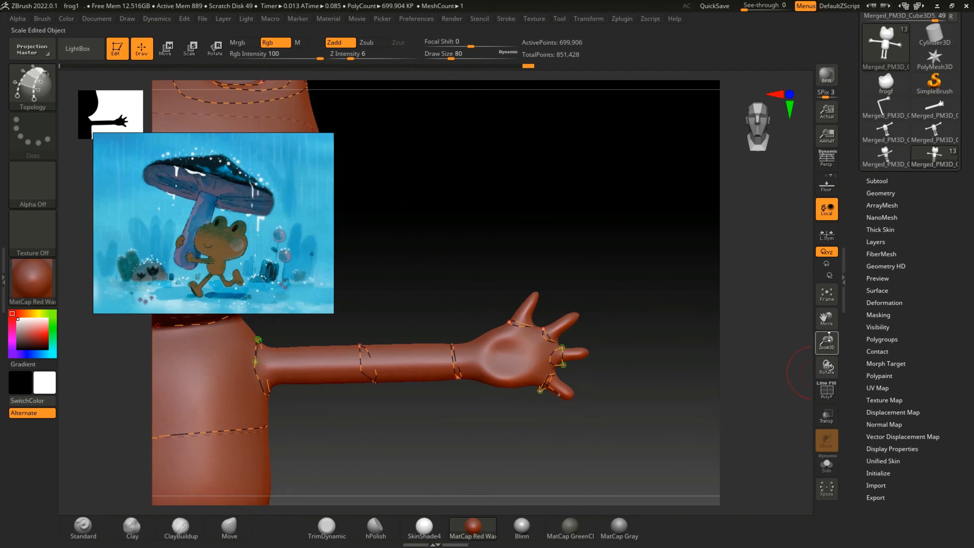
pyautogui.moveTo(825, 316); pyautogui.dragTo(821, 337)
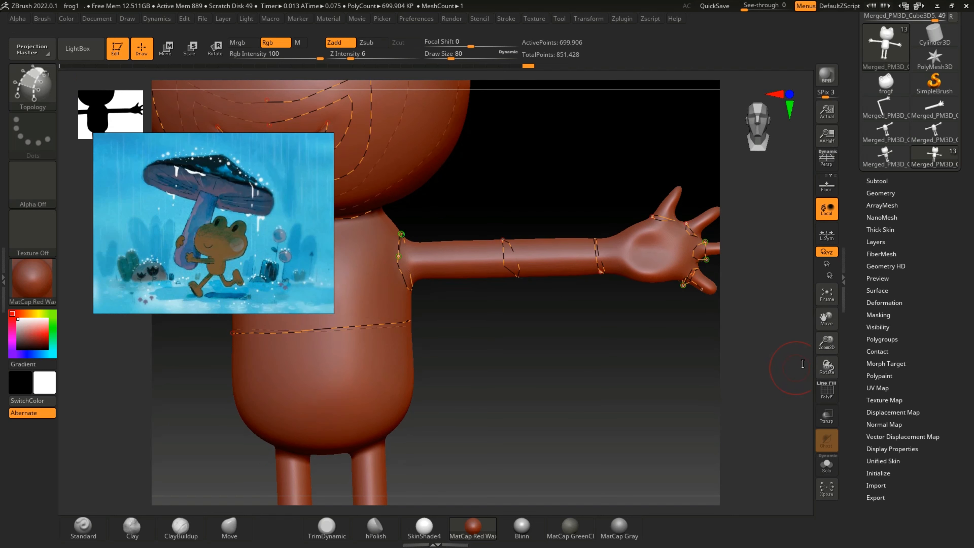
pyautogui.moveTo(828, 347); pyautogui.dragTo(777, 338)
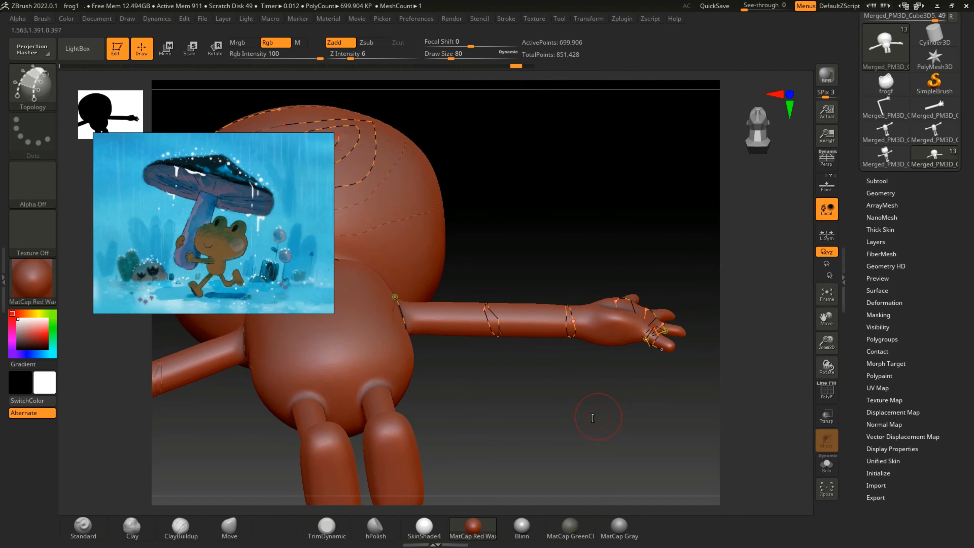
pyautogui.moveTo(587, 415); pyautogui.dragTo(773, 356)
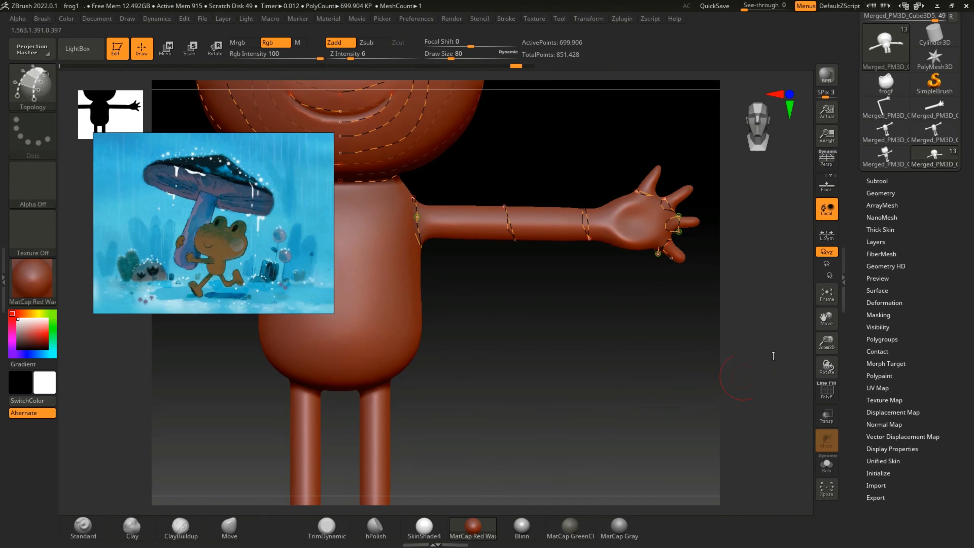
# Step: Draw a Topology curve ring around the middle of the torso, continuing it across the back
pyautogui.moveTo(827, 342); pyautogui.dragTo(898, 364)
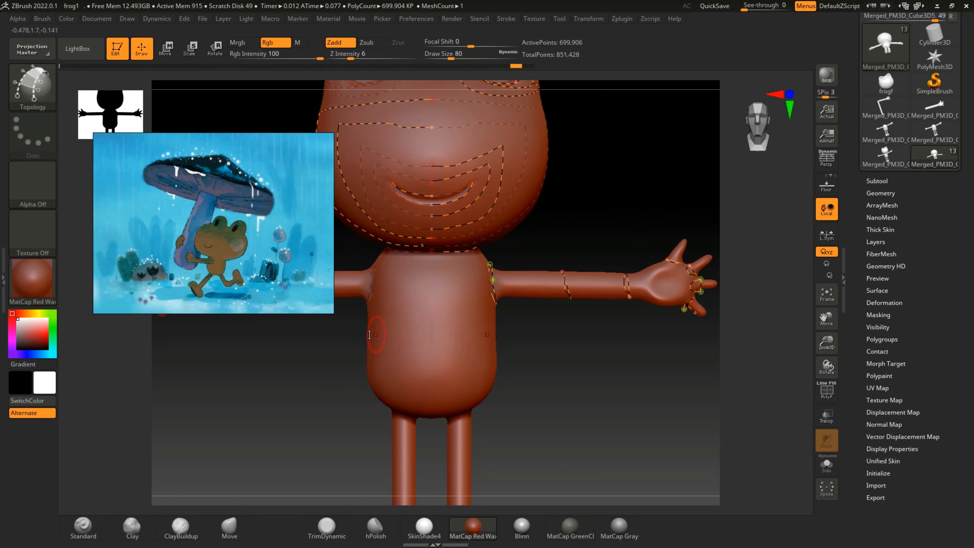
pyautogui.moveTo(573, 378); pyautogui.dragTo(506, 376)
pyautogui.moveTo(370, 336); pyautogui.dragTo(318, 333)
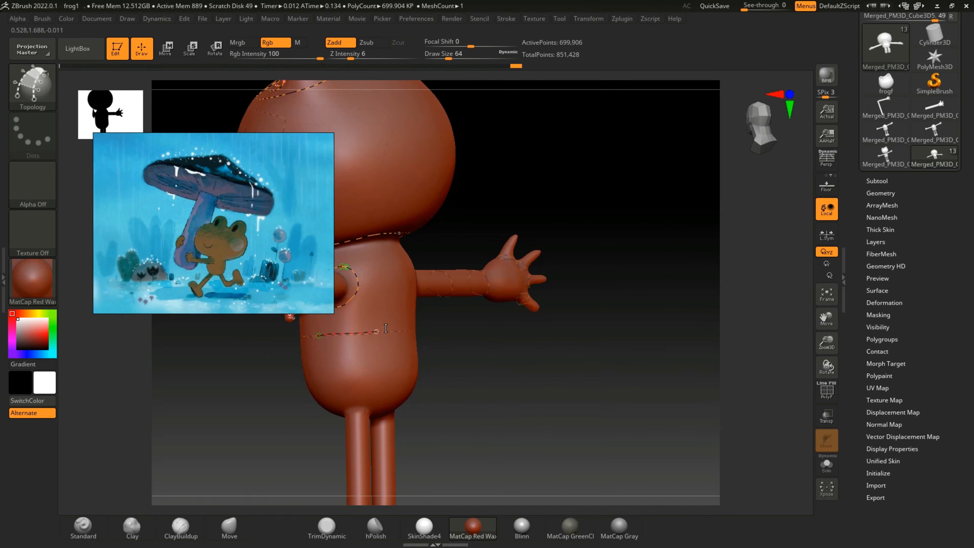
pyautogui.moveTo(537, 389); pyautogui.dragTo(506, 369)
pyautogui.moveTo(364, 330); pyautogui.dragTo(387, 326)
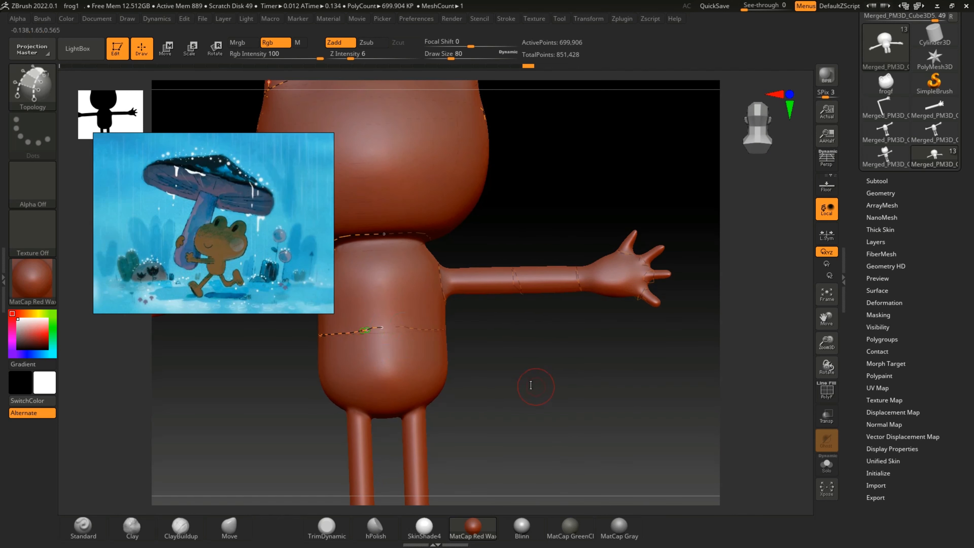
pyautogui.moveTo(533, 387)
pyautogui.mouseDown()
pyautogui.moveTo(550, 354)
pyautogui.moveTo(528, 292)
pyautogui.moveTo(527, 333)
pyautogui.mouseUp()
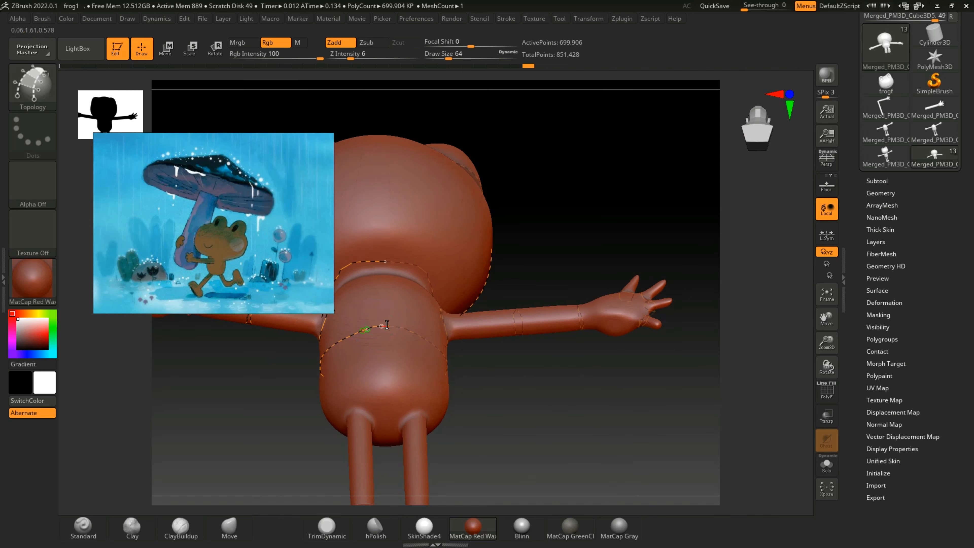
# Step: Draw a Topology curve ring around the top of the leg where it joins the torso, undoing and redrawing stray segments
pyautogui.moveTo(493, 409); pyautogui.dragTo(530, 327)
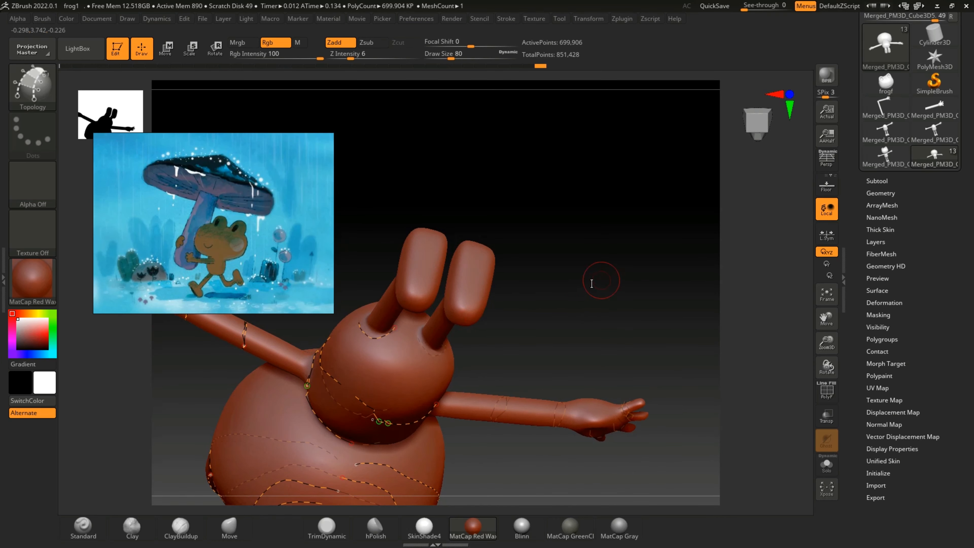
pyautogui.moveTo(592, 283); pyautogui.dragTo(571, 319)
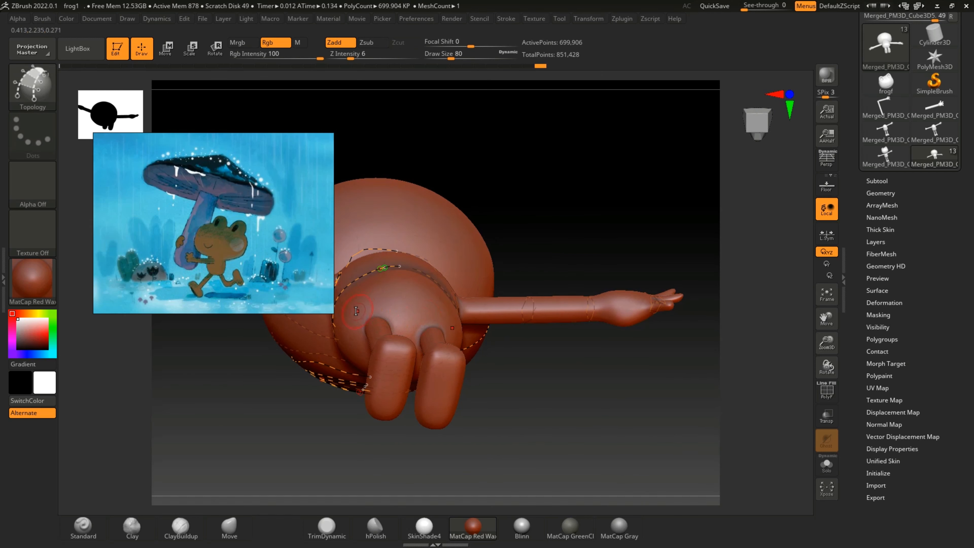
pyautogui.moveTo(515, 257); pyautogui.dragTo(492, 242)
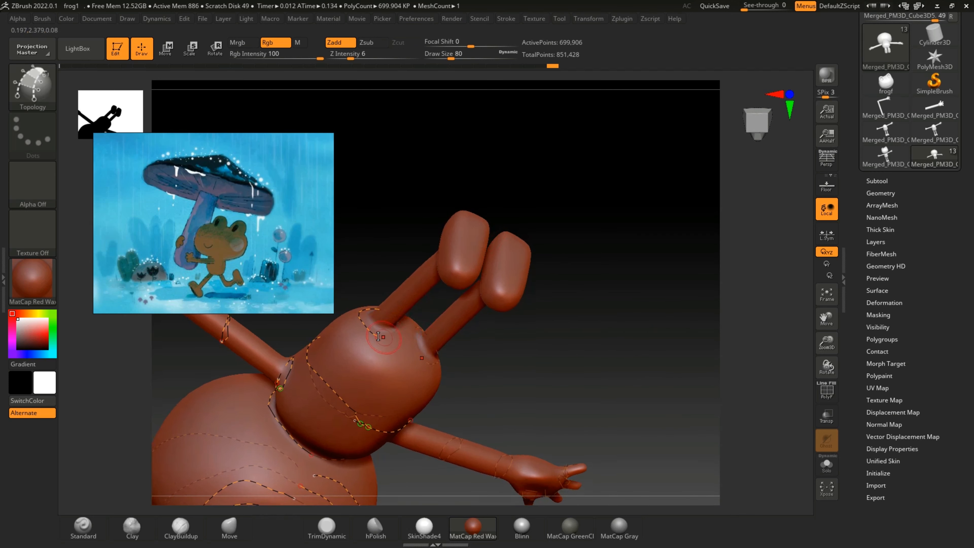
pyautogui.moveTo(586, 225); pyautogui.dragTo(396, 321)
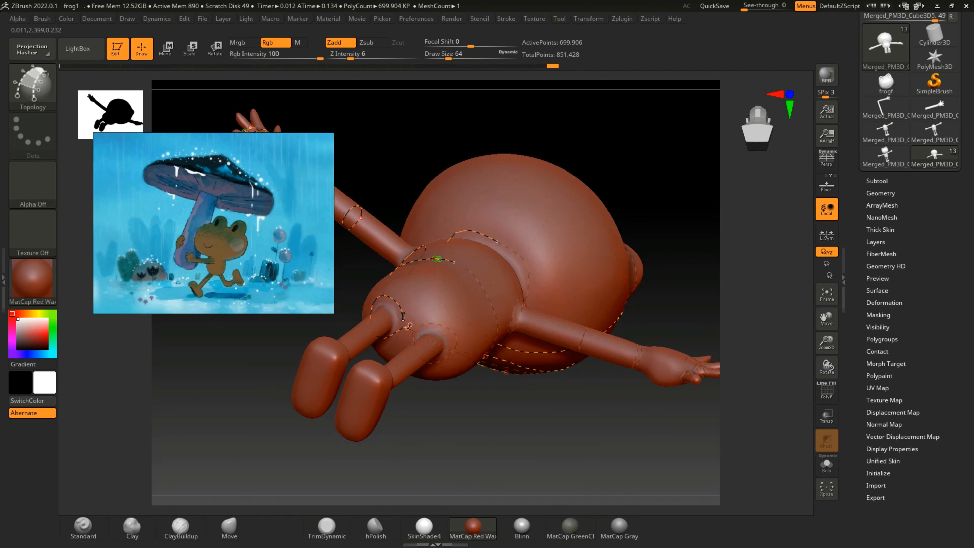
pyautogui.press('ctrl')
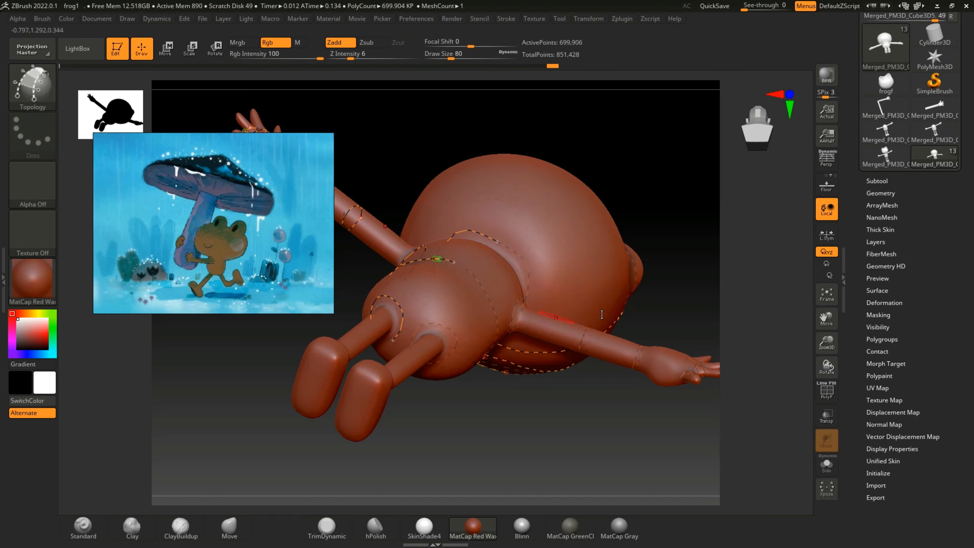
pyautogui.moveTo(664, 293); pyautogui.dragTo(629, 243)
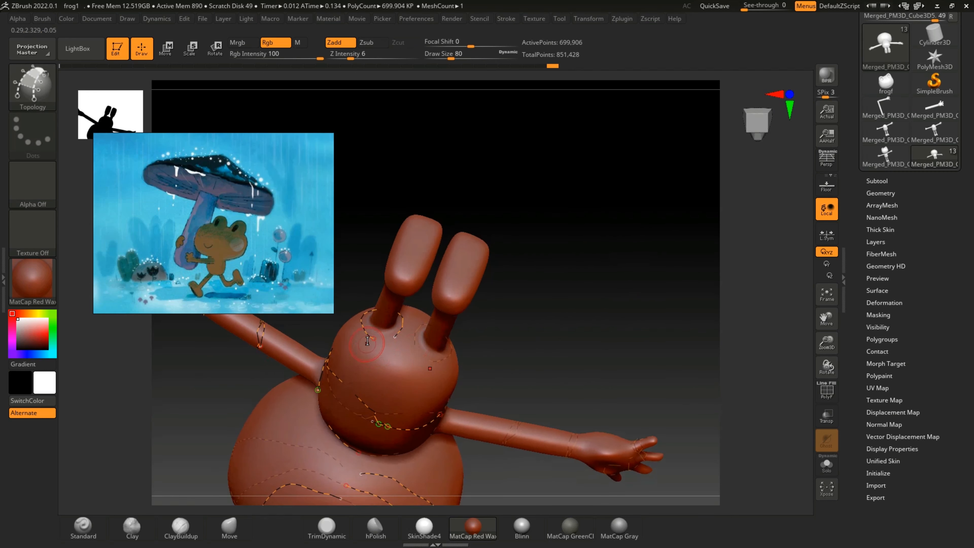
pyautogui.moveTo(570, 309); pyautogui.dragTo(546, 369)
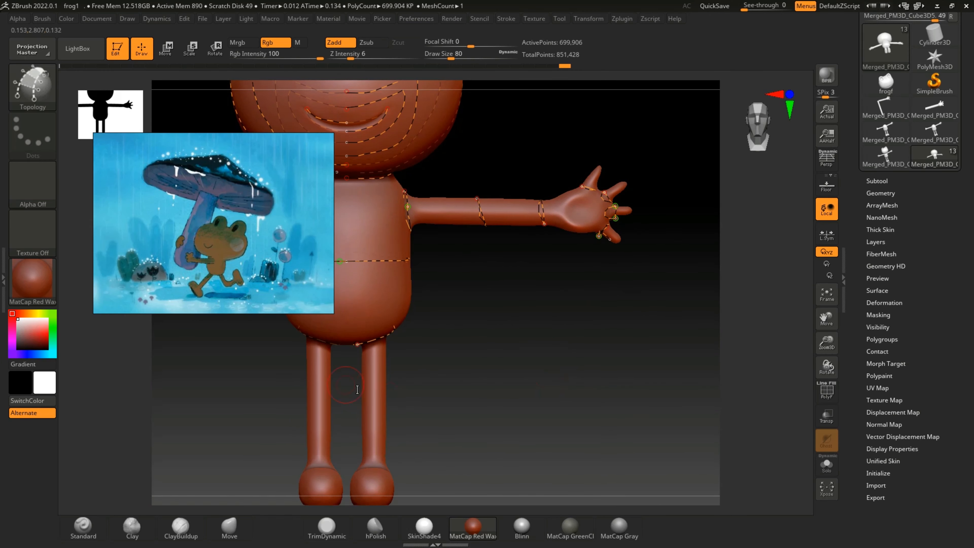
# Step: Draw a Topology curve ring around the middle of the leg, undoing the stray segment at the back
pyautogui.moveTo(468, 387); pyautogui.dragTo(365, 401)
pyautogui.moveTo(495, 381); pyautogui.dragTo(456, 392)
pyautogui.moveTo(529, 378); pyautogui.dragTo(501, 385)
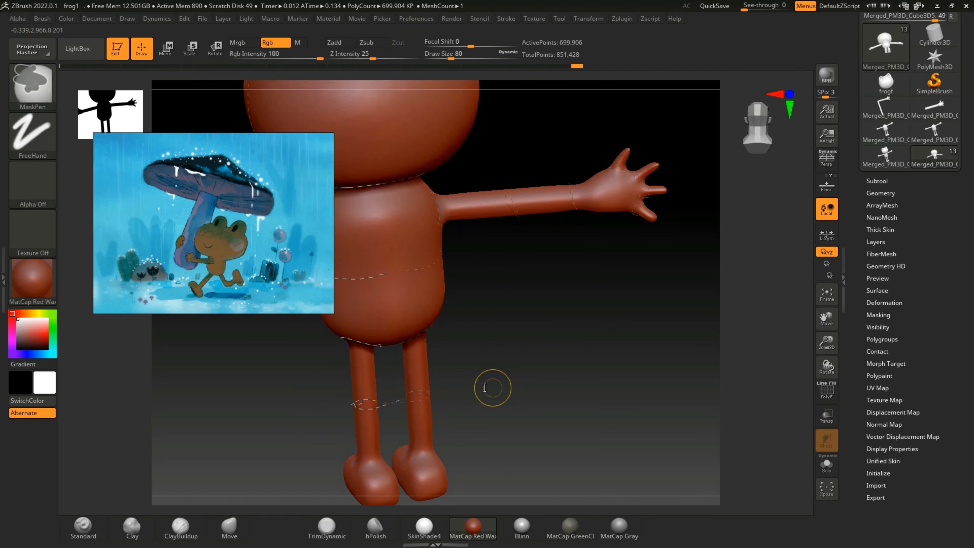
pyautogui.hotkey('ctrl', 'z')
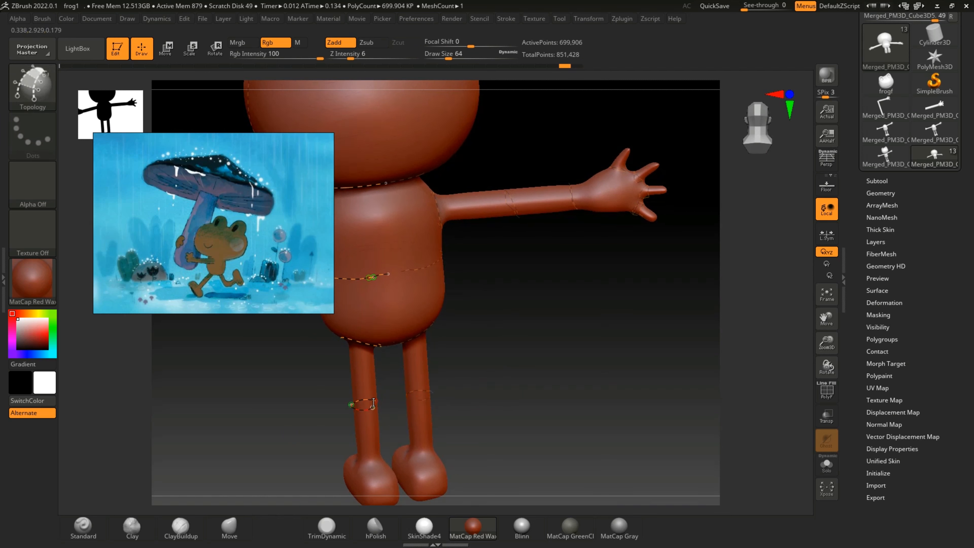
# Step: Draw a Topology curve ring around the ankle, redrawing the segment that strays onto the other foot
pyautogui.moveTo(508, 383)
pyautogui.mouseDown()
pyautogui.moveTo(477, 394)
pyautogui.moveTo(567, 355)
pyautogui.moveTo(515, 413)
pyautogui.moveTo(479, 414)
pyautogui.moveTo(510, 417)
pyautogui.moveTo(473, 406)
pyautogui.moveTo(392, 422)
pyautogui.moveTo(330, 459)
pyautogui.mouseUp()
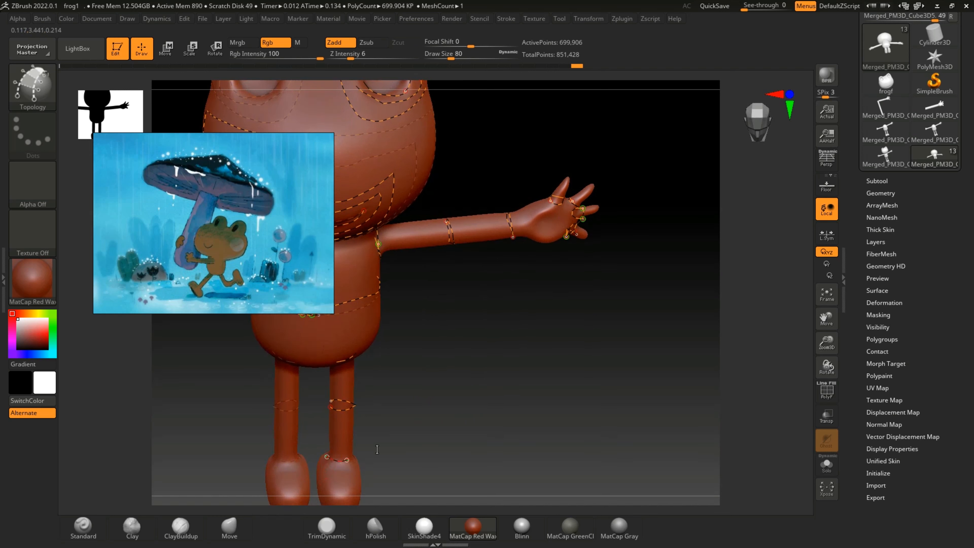
pyautogui.moveTo(422, 441); pyautogui.dragTo(336, 447)
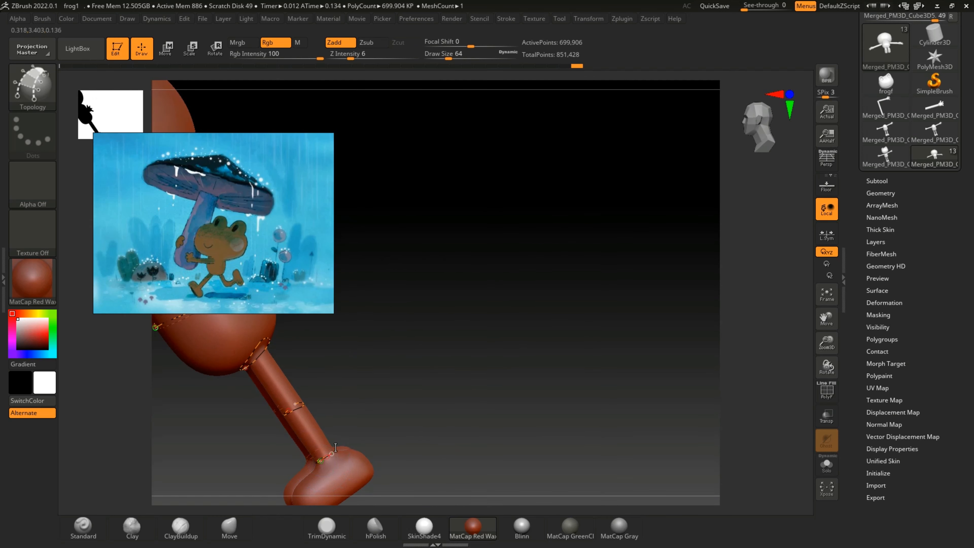
pyautogui.moveTo(448, 412); pyautogui.dragTo(420, 444)
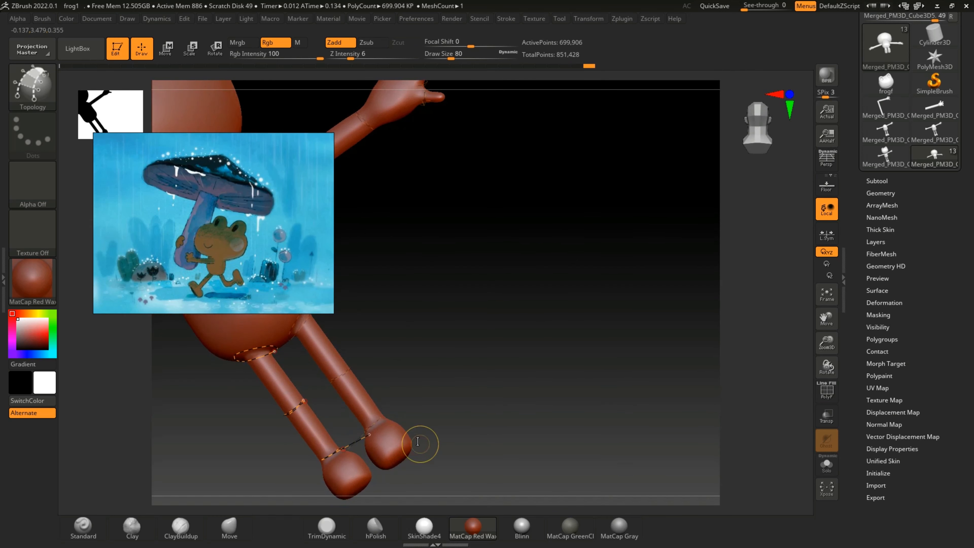
pyautogui.moveTo(508, 321); pyautogui.dragTo(358, 453)
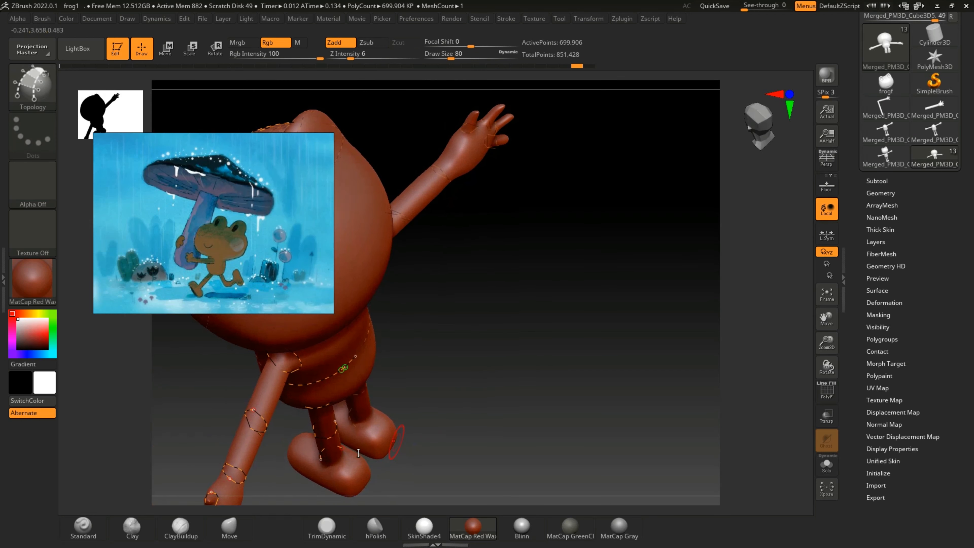
pyautogui.click(341, 448)
pyautogui.moveTo(481, 421); pyautogui.dragTo(516, 424)
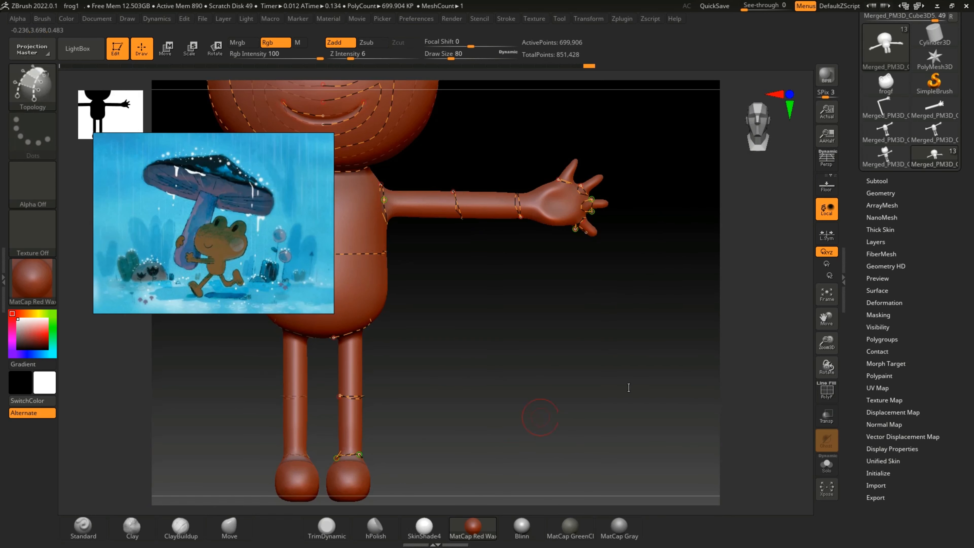
# Step: Draw Topology curves around the same foot below the ankle, undoing the misplaced segment near the sole
pyautogui.moveTo(829, 349); pyautogui.dragTo(896, 289)
pyautogui.moveTo(668, 382); pyautogui.dragTo(455, 444)
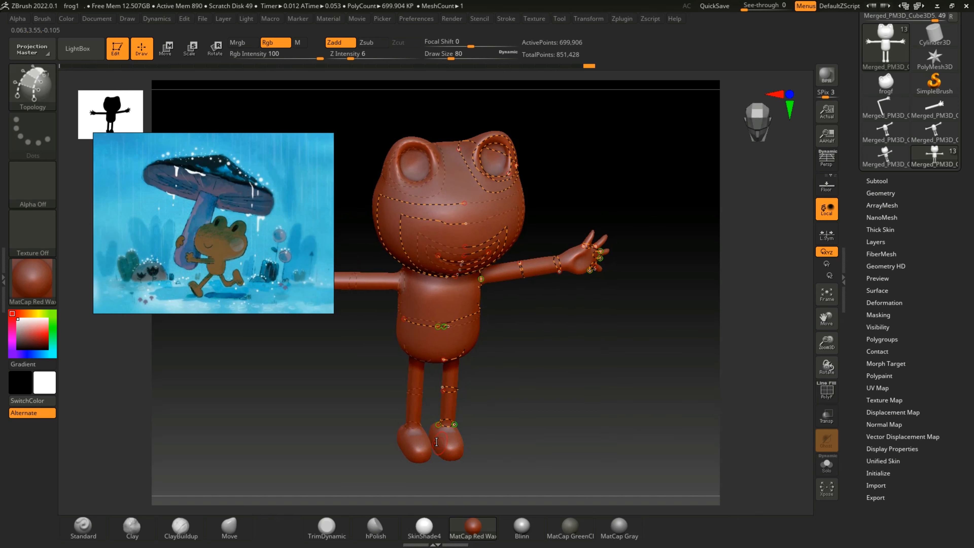
pyautogui.moveTo(533, 446); pyautogui.dragTo(460, 436)
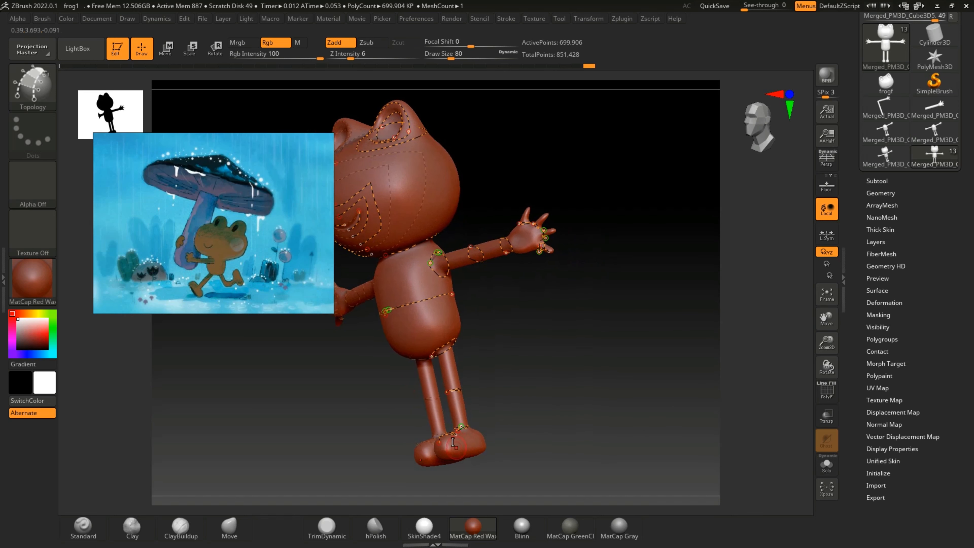
pyautogui.moveTo(539, 447); pyautogui.dragTo(468, 438)
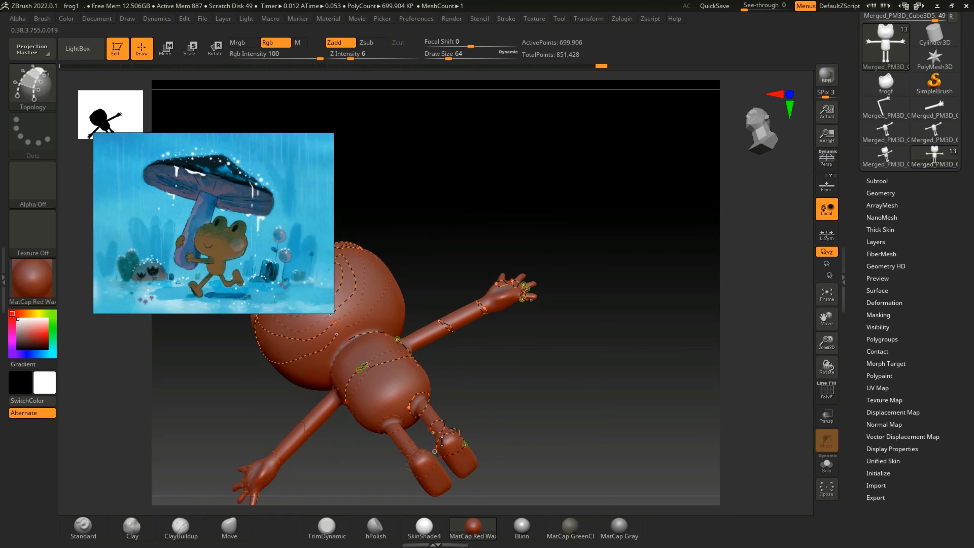
pyautogui.hotkey('ctrl', 'z')
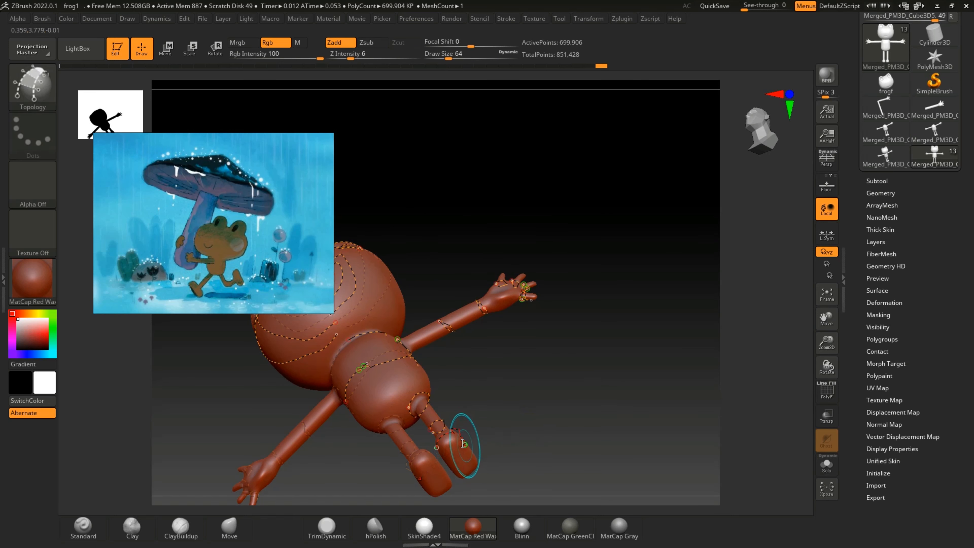
pyautogui.moveTo(465, 445)
pyautogui.mouseDown()
pyautogui.moveTo(452, 449)
pyautogui.moveTo(460, 434)
pyautogui.mouseUp()
pyautogui.moveTo(535, 399)
pyautogui.mouseDown()
pyautogui.moveTo(539, 445)
pyautogui.moveTo(466, 439)
pyautogui.mouseUp()
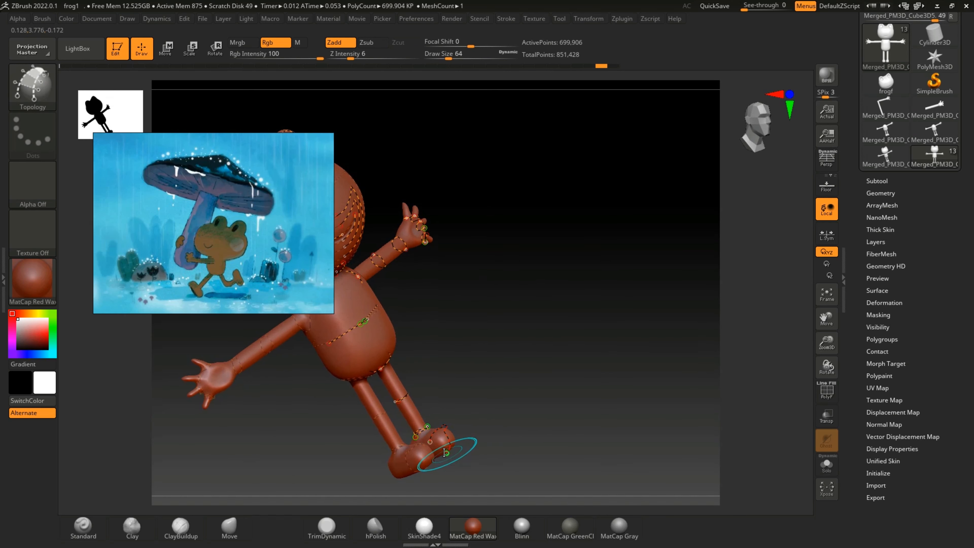
pyautogui.moveTo(540, 427); pyautogui.dragTo(602, 363)
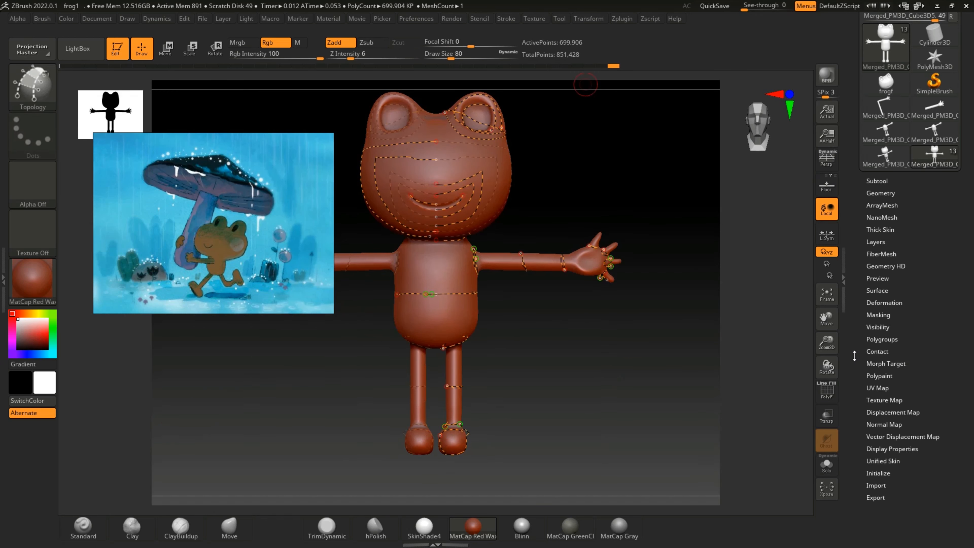
# Step: Expand the ZRemesher settings and hide the polyframe on the frog mesh
pyautogui.moveTo(827, 341); pyautogui.dragTo(828, 353)
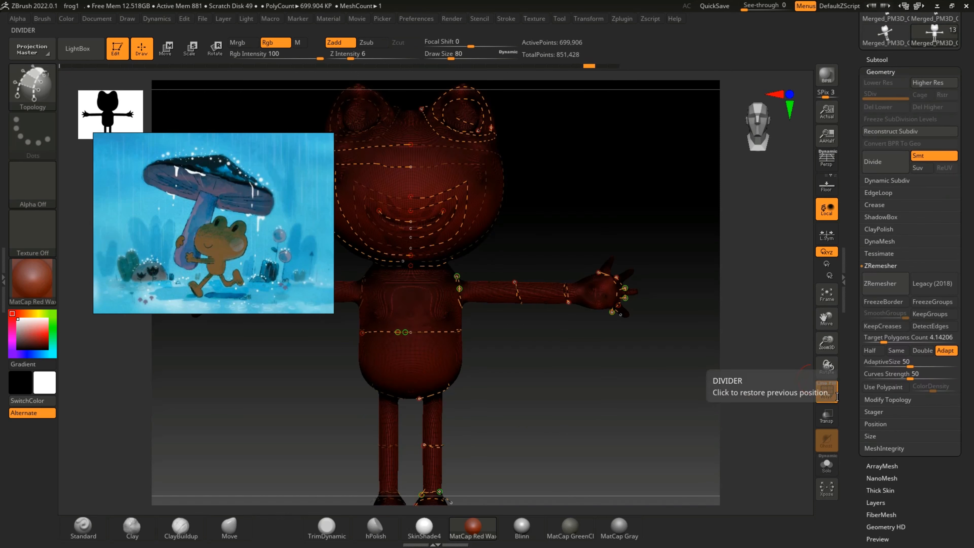
pyautogui.click(828, 396)
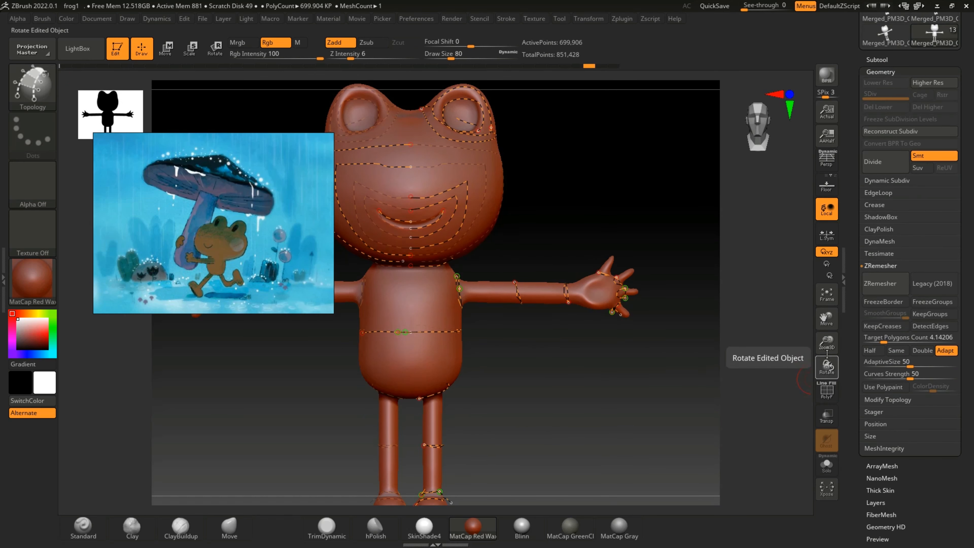
pyautogui.moveTo(830, 342); pyautogui.dragTo(856, 250)
pyautogui.moveTo(638, 427)
pyautogui.mouseDown()
pyautogui.moveTo(631, 443)
pyautogui.moveTo(639, 436)
pyautogui.mouseUp()
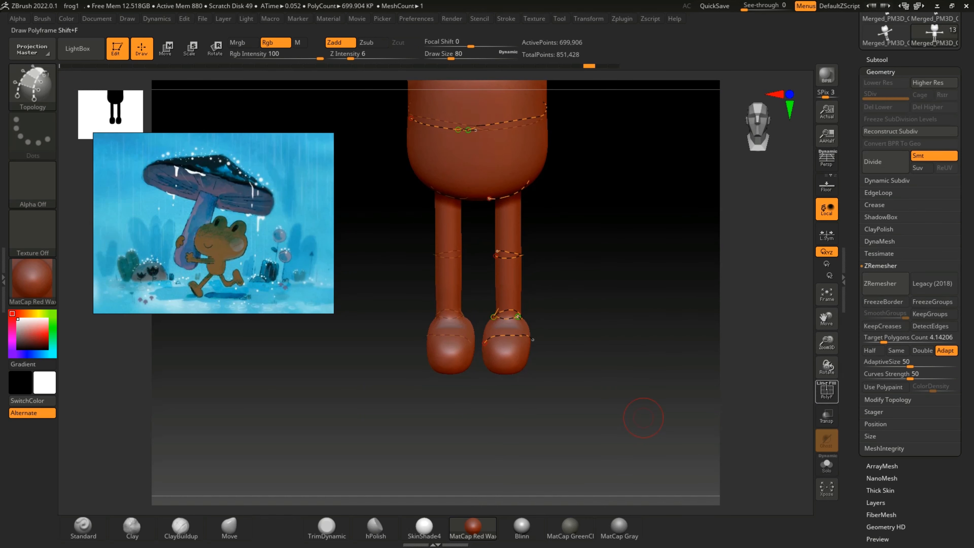
# Step: Rework the Topology curve just below the ankle ring on the foot, undoing the segments that snap to that ring
pyautogui.moveTo(826, 366); pyautogui.dragTo(831, 337)
pyautogui.moveTo(828, 317); pyautogui.dragTo(807, 331)
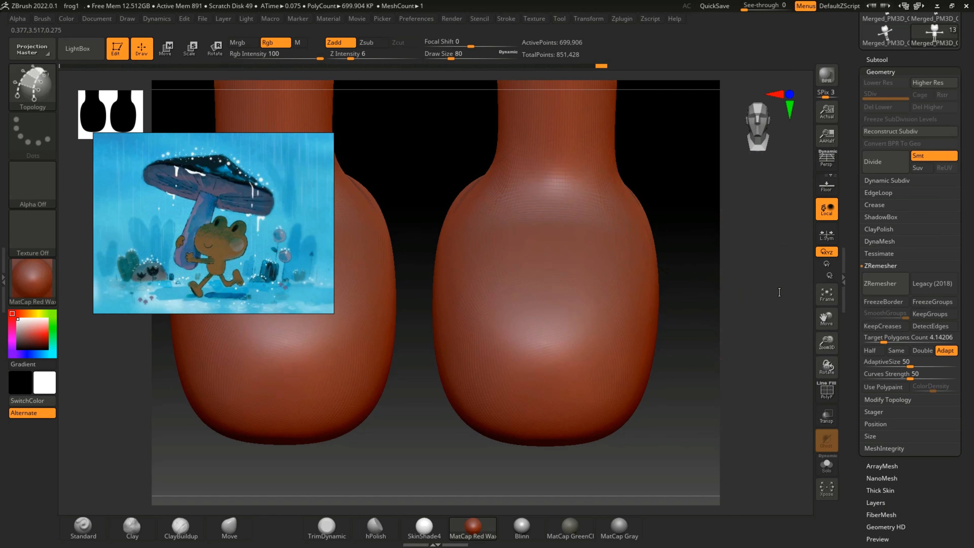
pyautogui.moveTo(779, 292)
pyautogui.mouseDown()
pyautogui.moveTo(747, 294)
pyautogui.moveTo(783, 317)
pyautogui.mouseUp()
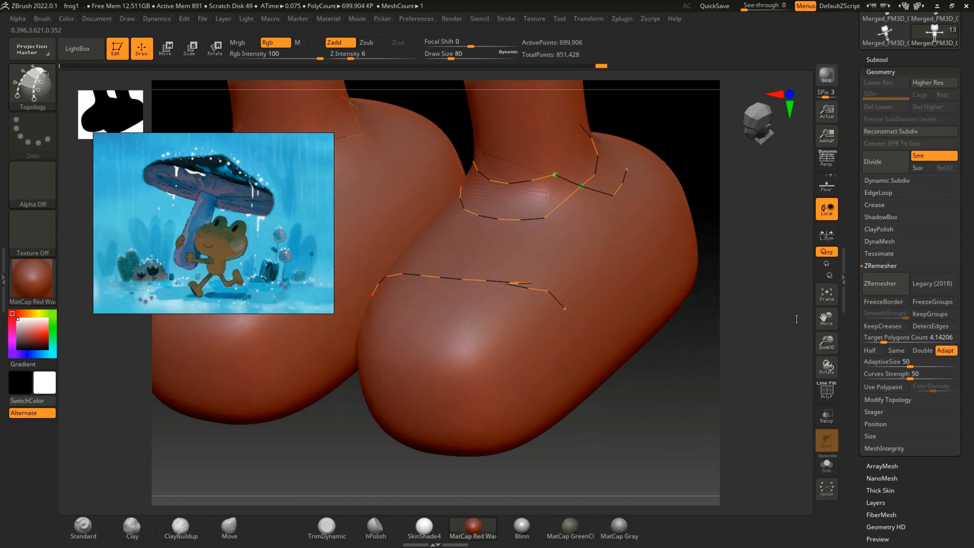
pyautogui.press('ctrl')
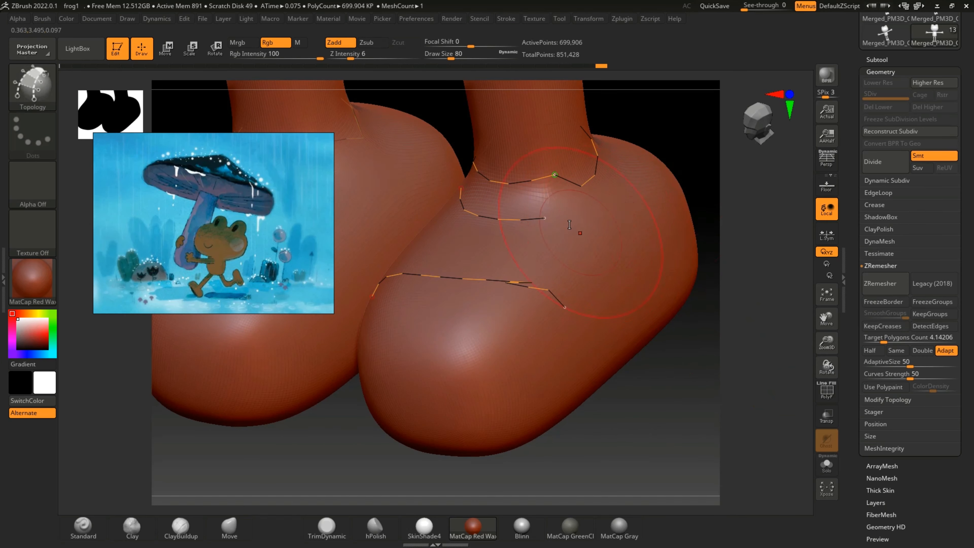
pyautogui.moveTo(634, 174); pyautogui.dragTo(635, 166)
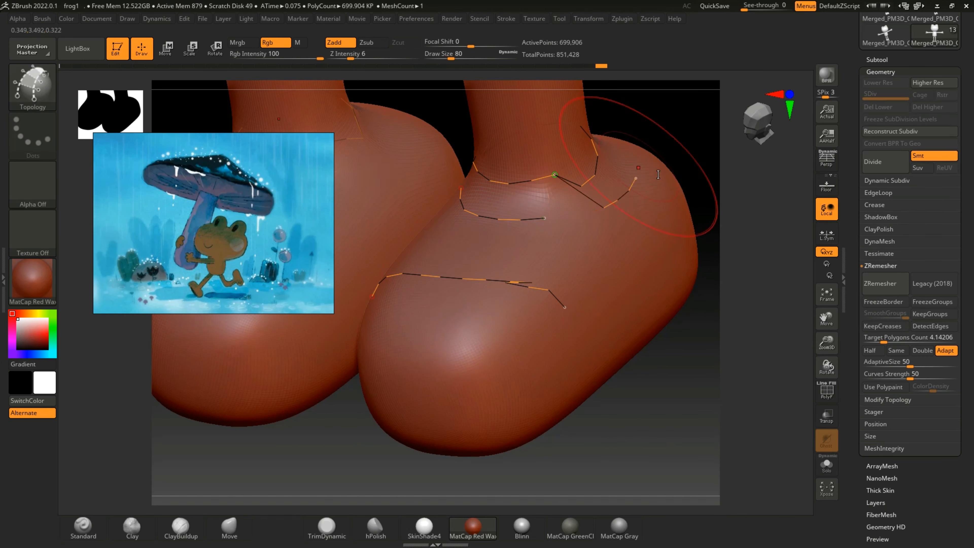
pyautogui.hotkey('ctrl', 'z')
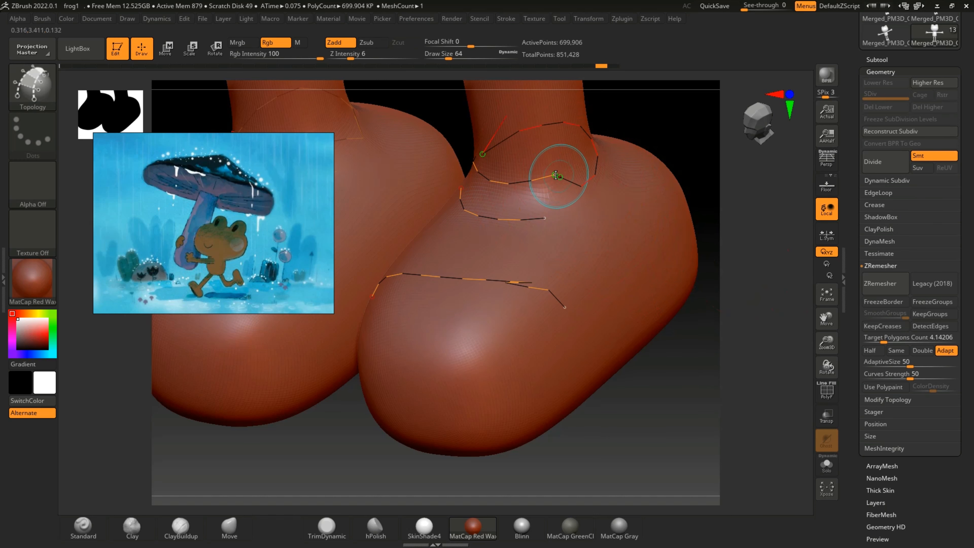
# Step: Tidy the Topology curve ring around the ankle and try extending the curve just below it, undoing the stray segment
pyautogui.moveTo(551, 174); pyautogui.dragTo(554, 169)
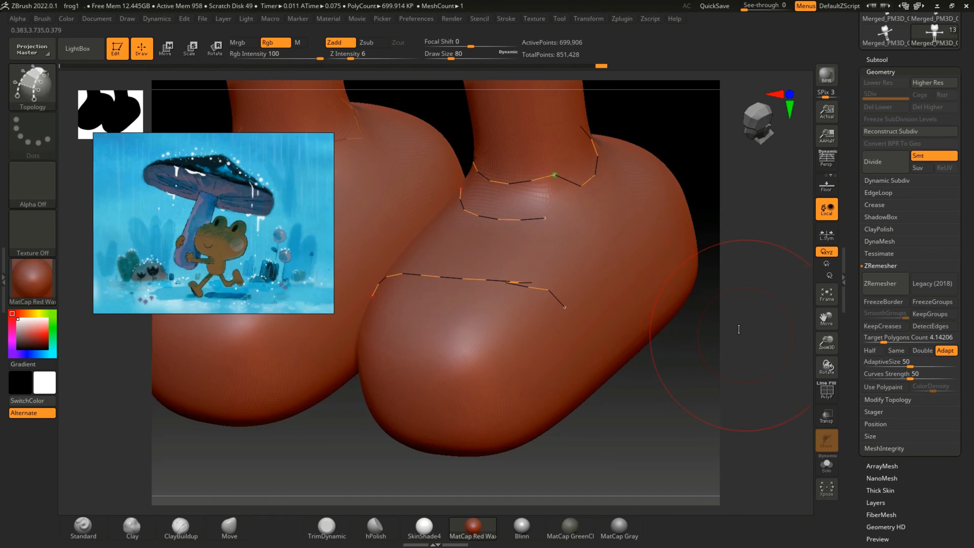
pyautogui.moveTo(772, 261); pyautogui.dragTo(716, 252)
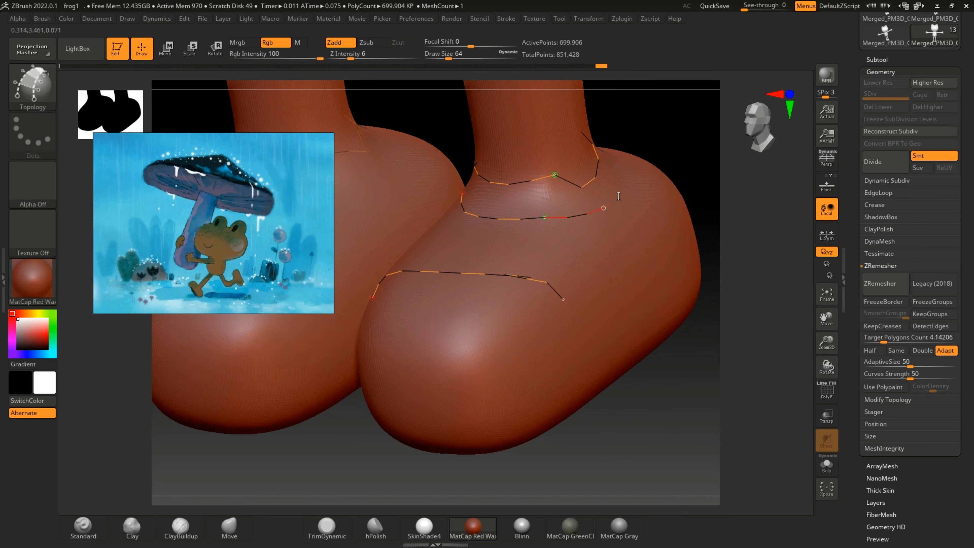
pyautogui.moveTo(632, 180); pyautogui.dragTo(636, 174)
pyautogui.hotkey('ctrl', 'z')
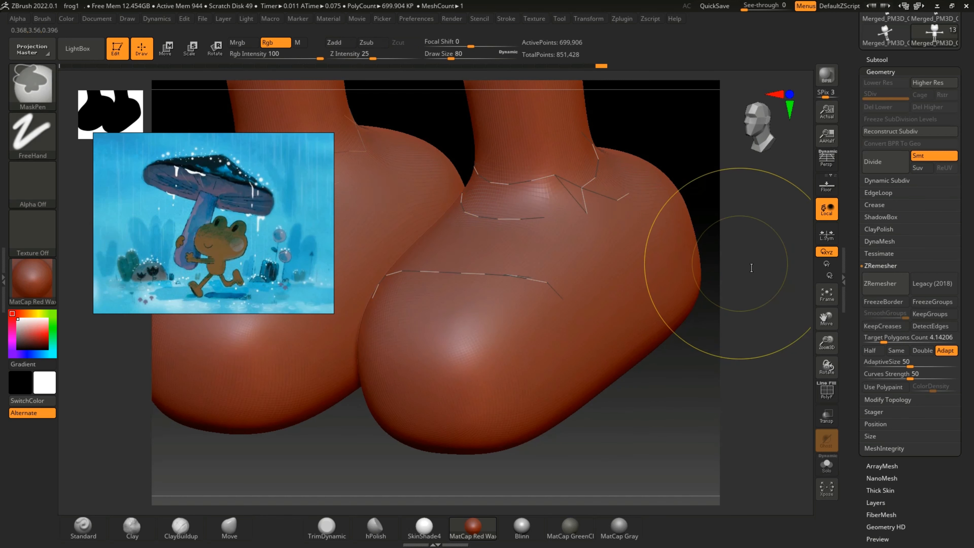
# Step: Draw the Topology curve around the heel below the ankle ring, undoing and redrawing the segment that snaps to the ring
pyautogui.moveTo(759, 319)
pyautogui.mouseDown()
pyautogui.moveTo(804, 381)
pyautogui.moveTo(798, 368)
pyautogui.mouseUp()
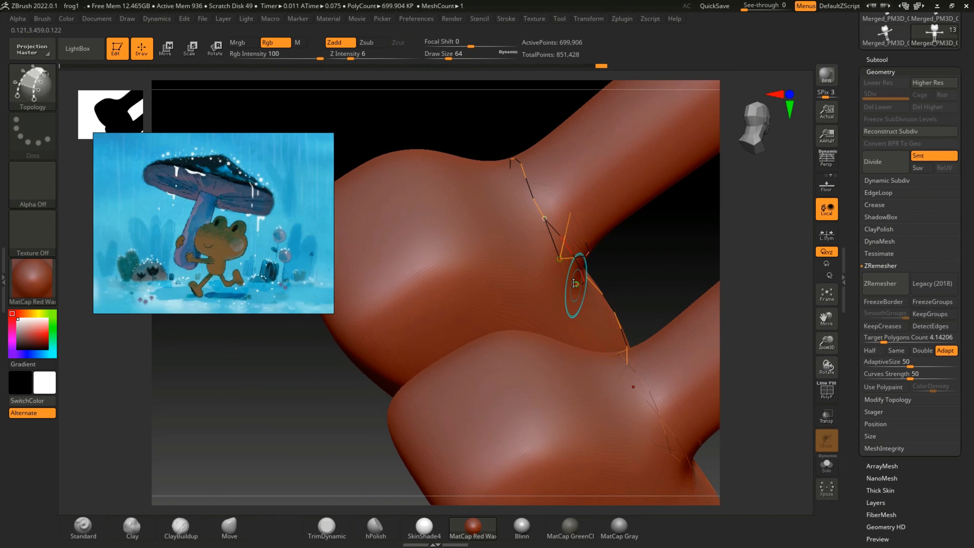
pyautogui.moveTo(575, 284)
pyautogui.mouseDown()
pyautogui.moveTo(543, 290)
pyautogui.moveTo(503, 263)
pyautogui.moveTo(462, 167)
pyautogui.mouseUp()
pyautogui.moveTo(786, 345)
pyautogui.mouseDown()
pyautogui.moveTo(721, 409)
pyautogui.moveTo(776, 289)
pyautogui.moveTo(785, 326)
pyautogui.mouseUp()
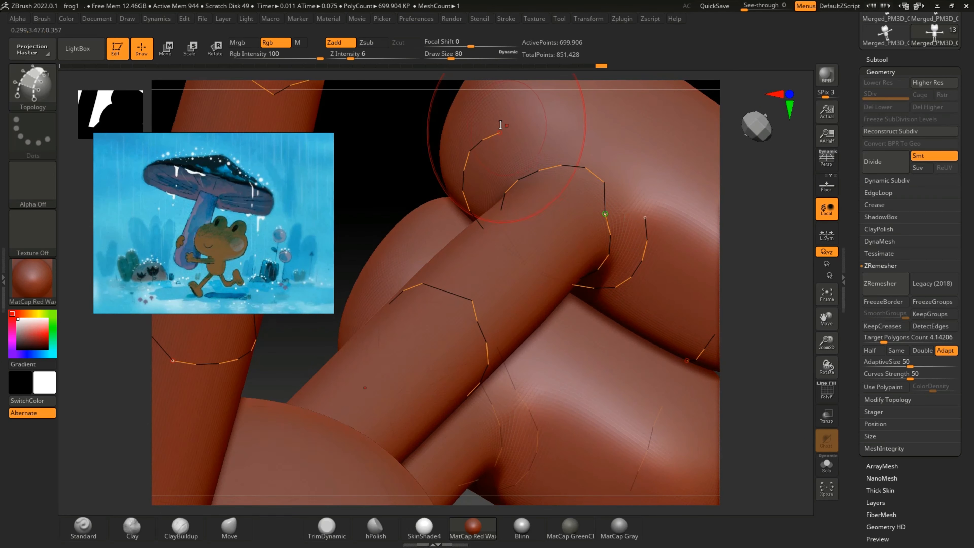
pyautogui.moveTo(507, 127)
pyautogui.mouseDown()
pyautogui.moveTo(561, 131)
pyautogui.moveTo(642, 199)
pyautogui.moveTo(666, 241)
pyautogui.mouseUp()
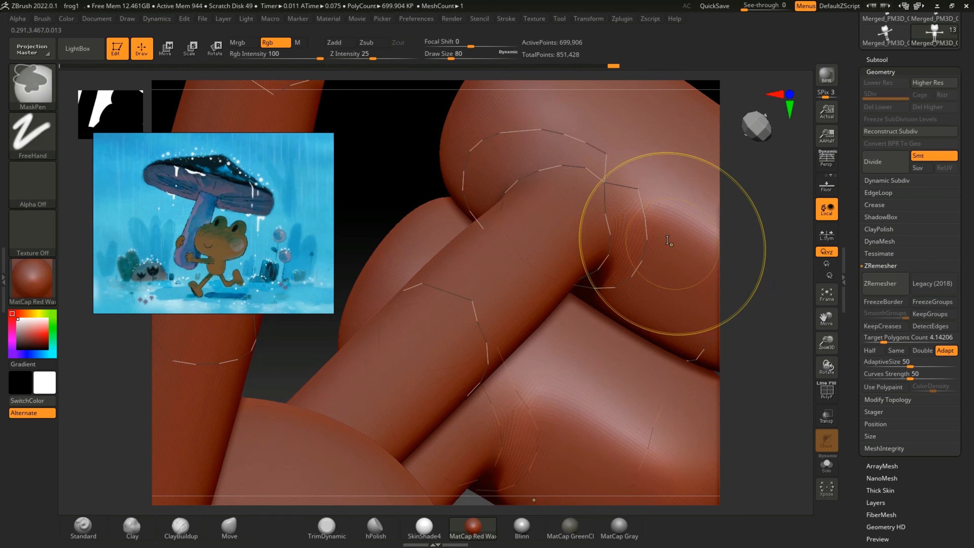
pyautogui.hotkey('ctrl', 'z')
pyautogui.moveTo(500, 132)
pyautogui.mouseDown()
pyautogui.moveTo(587, 134)
pyautogui.moveTo(645, 218)
pyautogui.mouseUp()
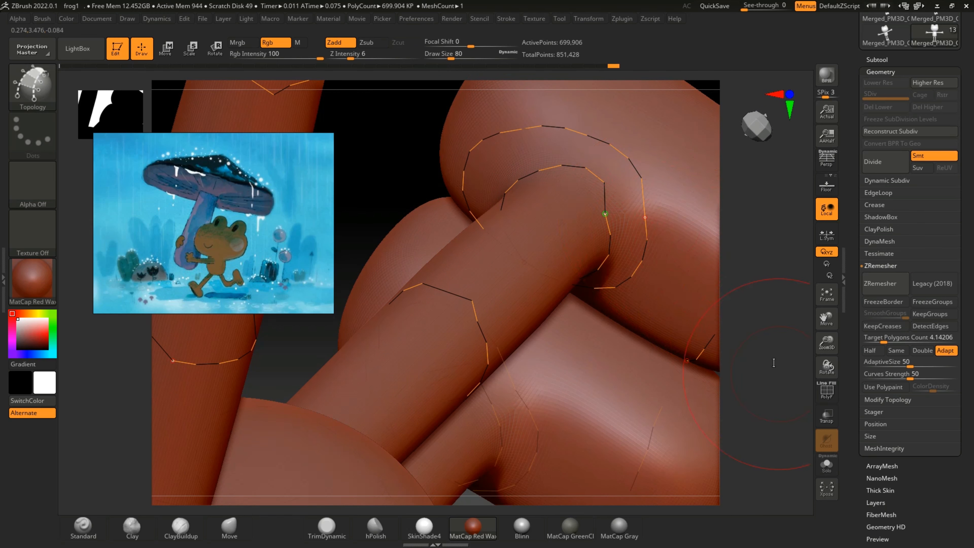
# Step: Extend the Topology curve across the front of the foot down its sides and under the sole, joining it to the top segment
pyautogui.moveTo(774, 363)
pyautogui.mouseDown()
pyautogui.moveTo(798, 358)
pyautogui.moveTo(800, 370)
pyautogui.moveTo(775, 379)
pyautogui.moveTo(792, 370)
pyautogui.moveTo(783, 368)
pyautogui.moveTo(778, 387)
pyautogui.moveTo(804, 376)
pyautogui.mouseUp()
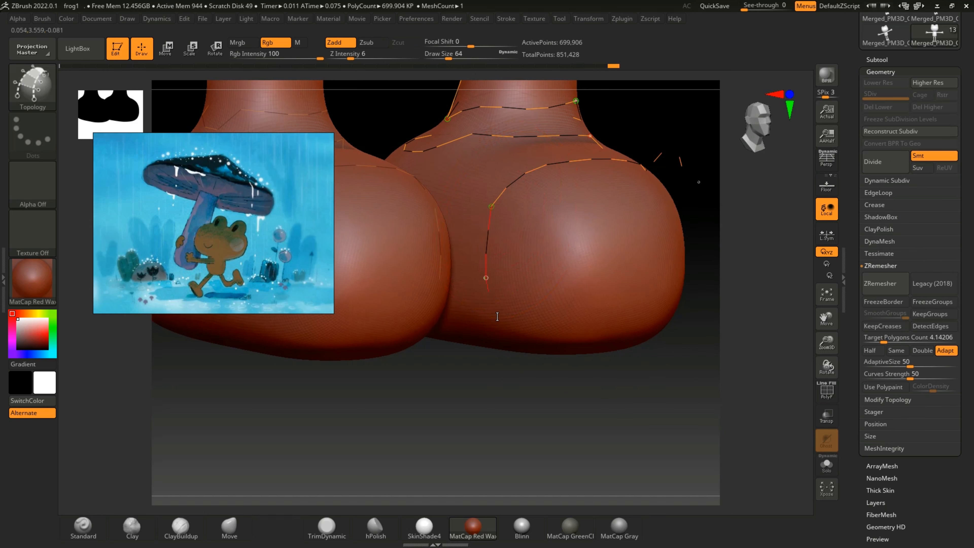
pyautogui.moveTo(622, 382); pyautogui.dragTo(590, 388)
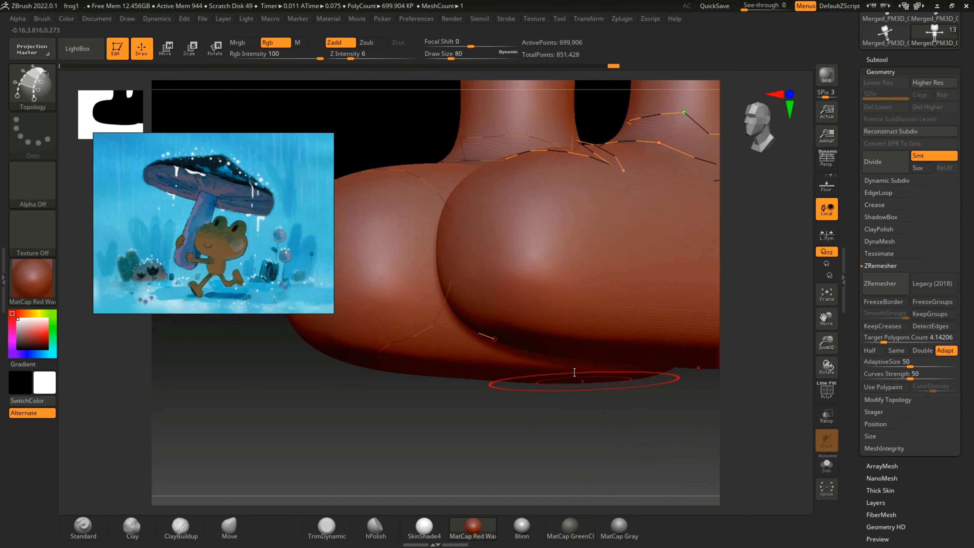
pyautogui.moveTo(611, 251); pyautogui.dragTo(622, 171)
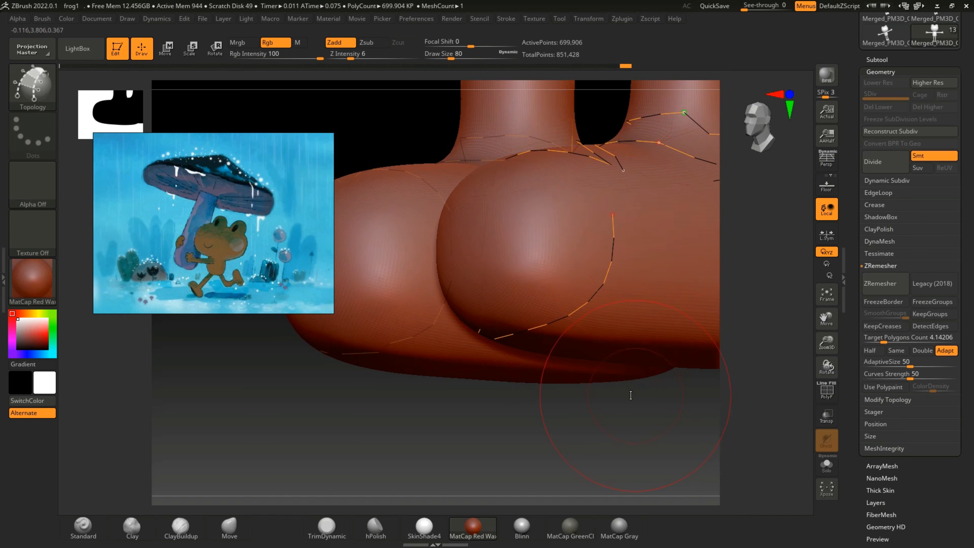
pyautogui.moveTo(630, 394); pyautogui.dragTo(637, 448)
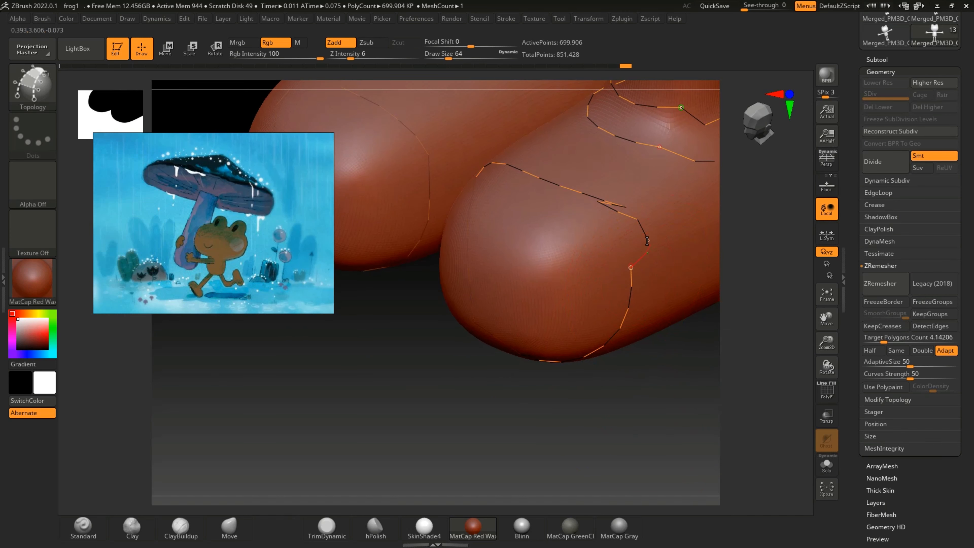
pyautogui.press('[')
pyautogui.moveTo(609, 200); pyautogui.dragTo(614, 202)
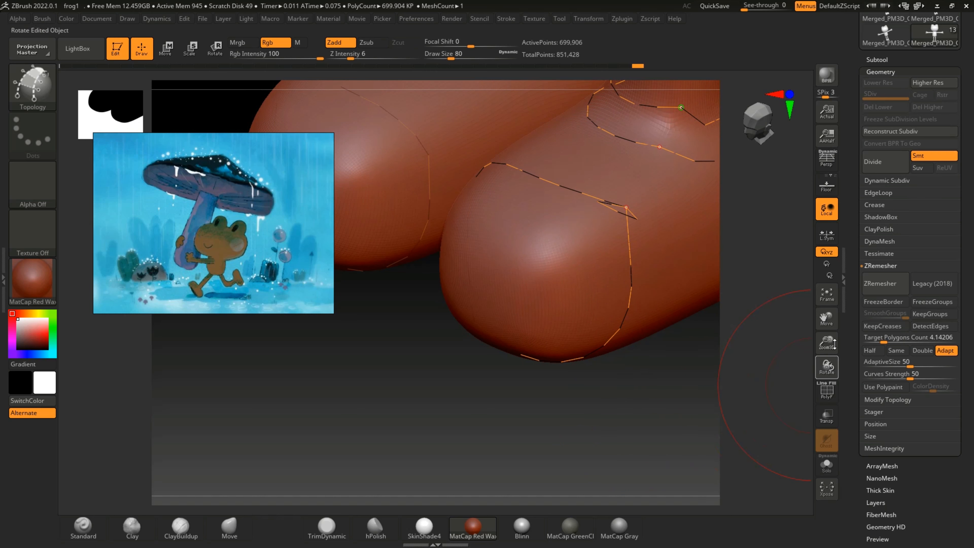
# Step: Save the project as frog1 in the frog folder, replacing the existing file
pyautogui.moveTo(828, 365); pyautogui.dragTo(800, 280)
pyautogui.keyDown('shift'); pyautogui.moveTo(636, 376); pyautogui.dragTo(667, 375); pyautogui.keyUp('shift')
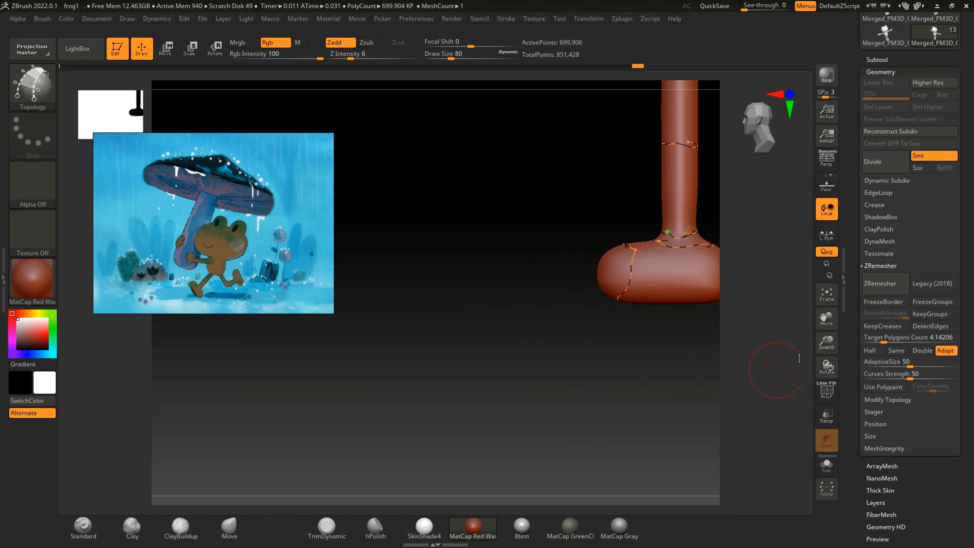
pyautogui.moveTo(827, 344); pyautogui.dragTo(727, 313)
pyautogui.keyDown('shift'); pyautogui.moveTo(615, 363); pyautogui.dragTo(660, 361); pyautogui.keyUp('shift')
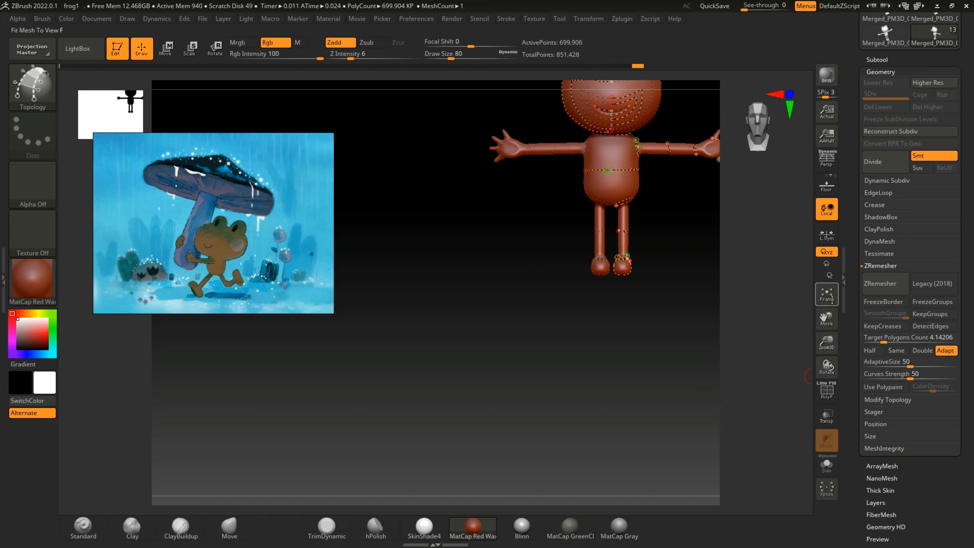
pyautogui.moveTo(824, 315); pyautogui.dragTo(784, 347)
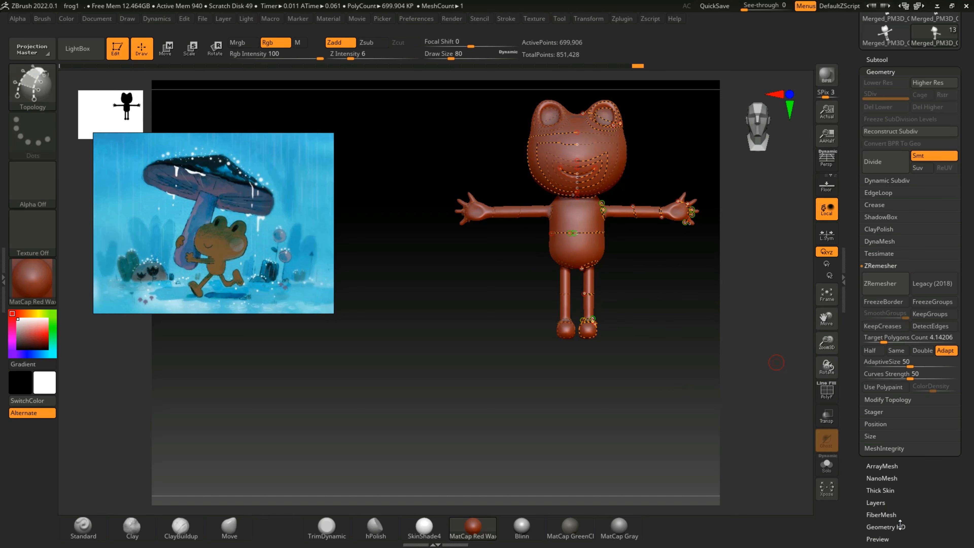
pyautogui.hotkey('ctrl', 's')
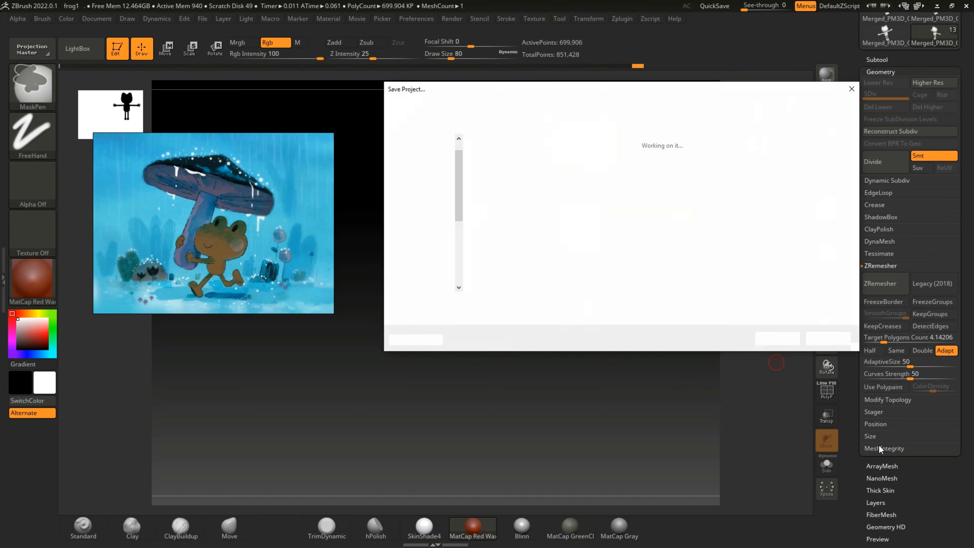
pyautogui.click(778, 338)
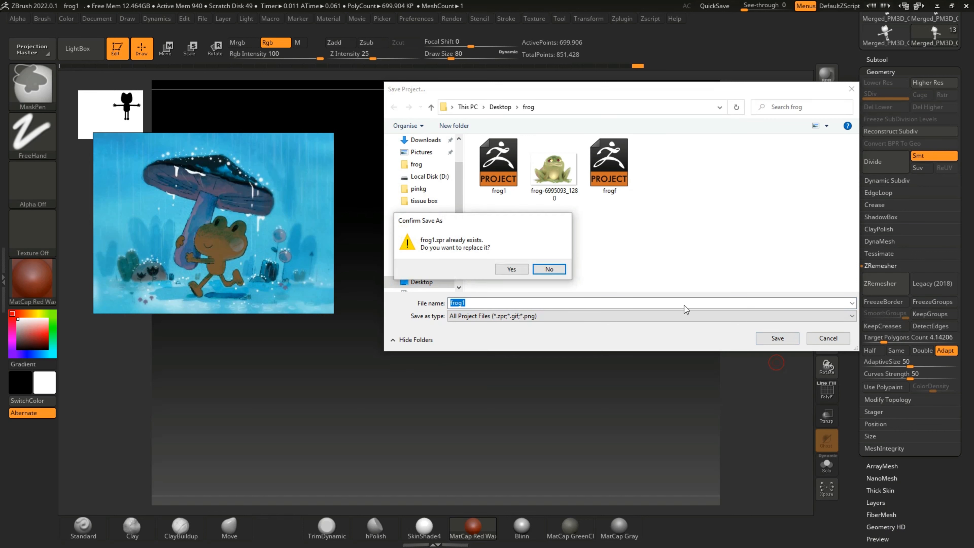
pyautogui.click(514, 271)
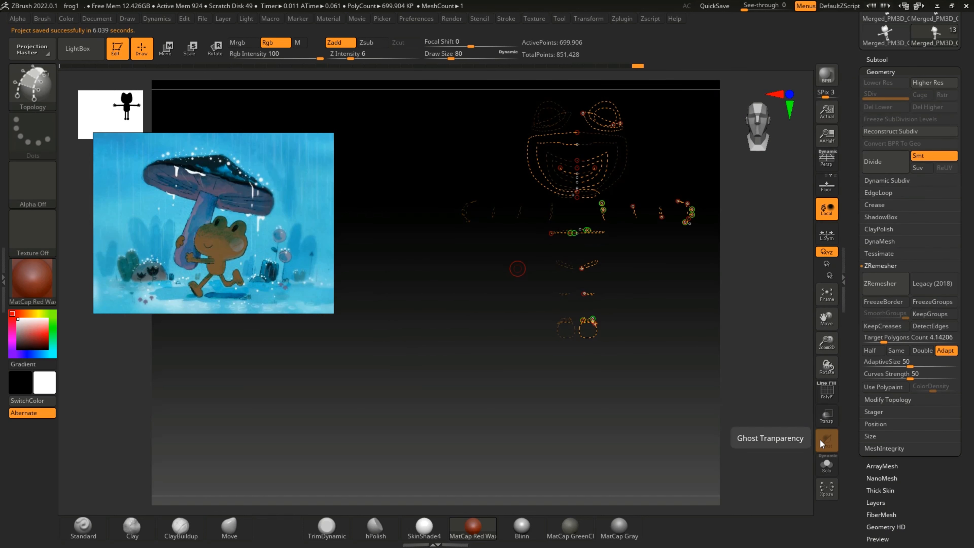
# Step: Try remeshing the frog with ZRemesher at a Target Polygons Count of 8.68237 and inspect the result
pyautogui.click(827, 295)
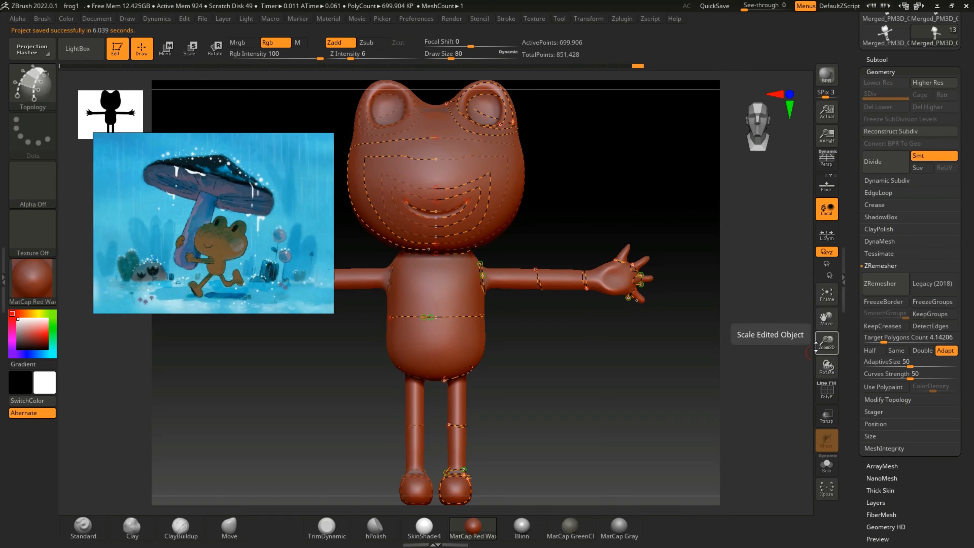
pyautogui.moveTo(817, 344); pyautogui.dragTo(820, 355)
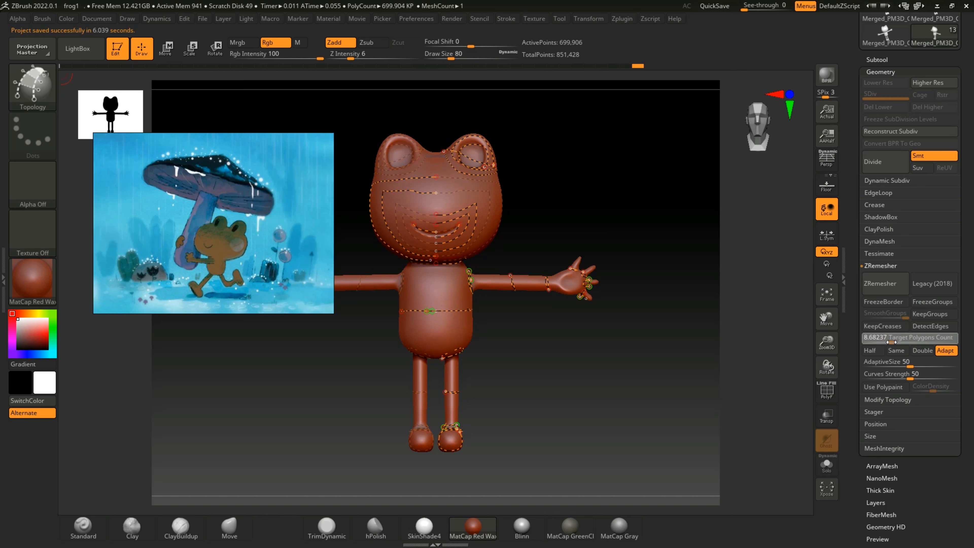
pyautogui.click(882, 284)
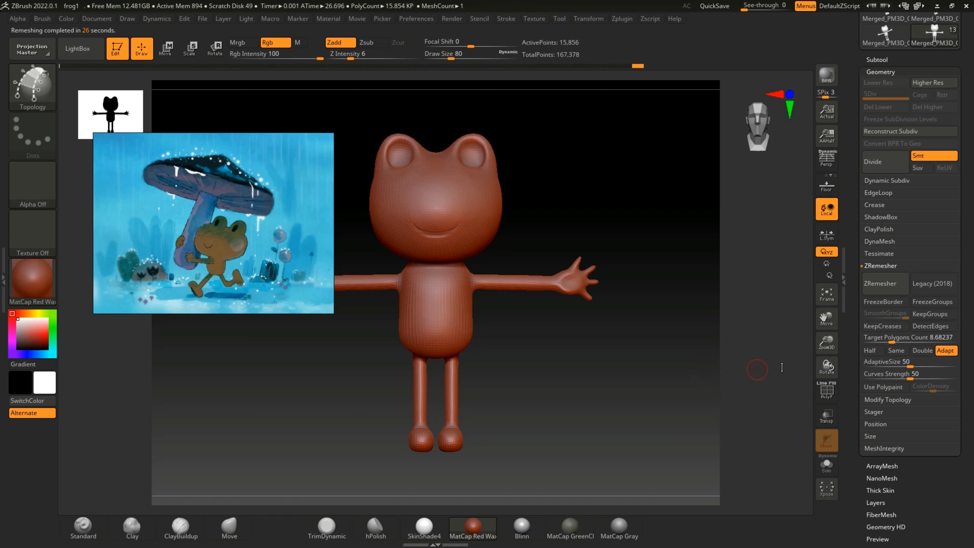
pyautogui.moveTo(827, 343); pyautogui.dragTo(827, 369)
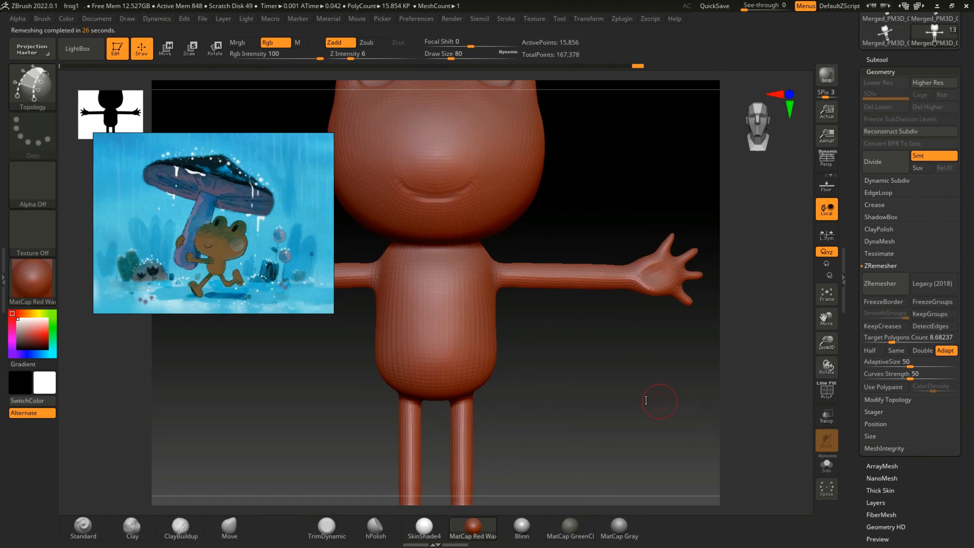
pyautogui.moveTo(659, 398)
pyautogui.mouseDown()
pyautogui.moveTo(629, 400)
pyautogui.moveTo(650, 398)
pyautogui.mouseUp()
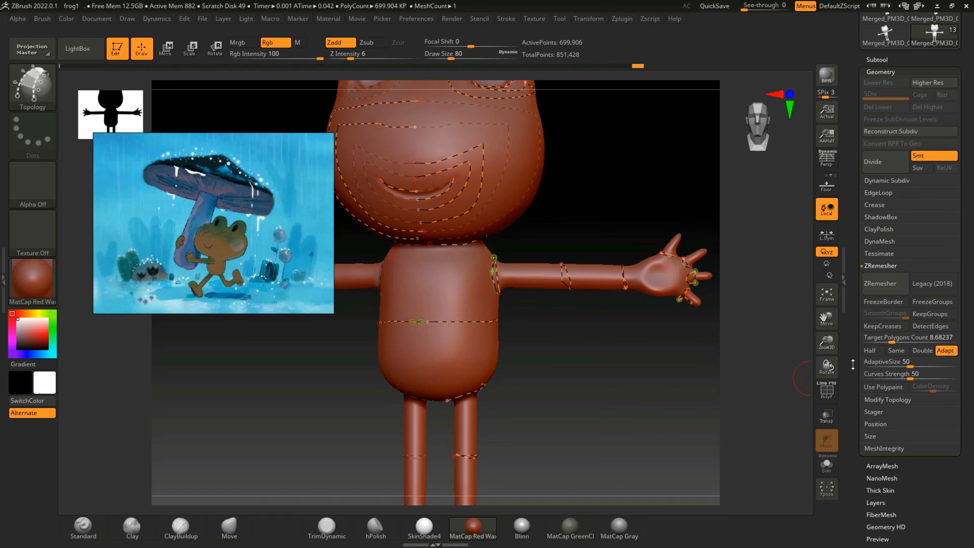
# Step: Set the Target Polygons Count to 5 and run ZRemesher on the frog mesh with its guide curves
pyautogui.click(829, 296)
pyautogui.moveTo(888, 336); pyautogui.dragTo(881, 339)
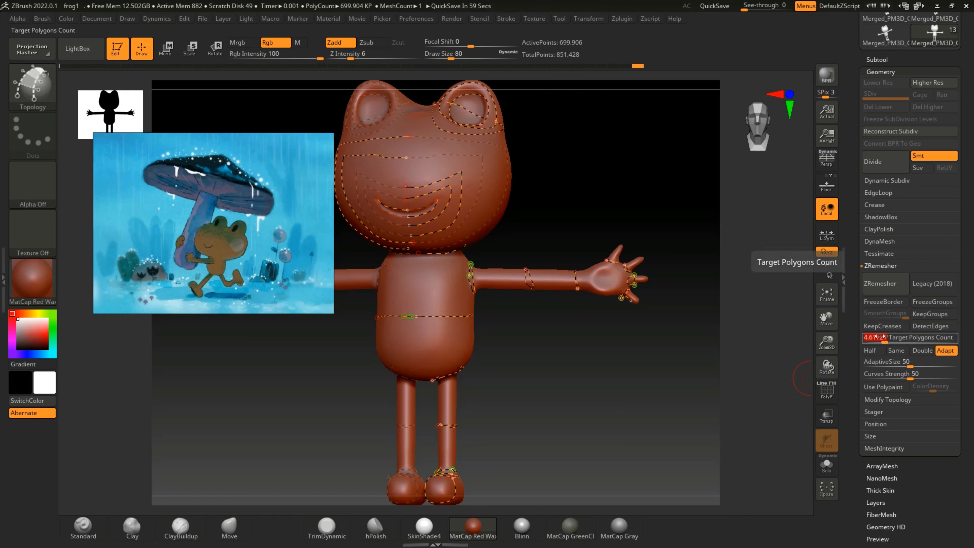
pyautogui.click(881, 338)
pyautogui.write('5')
pyautogui.press('Return')
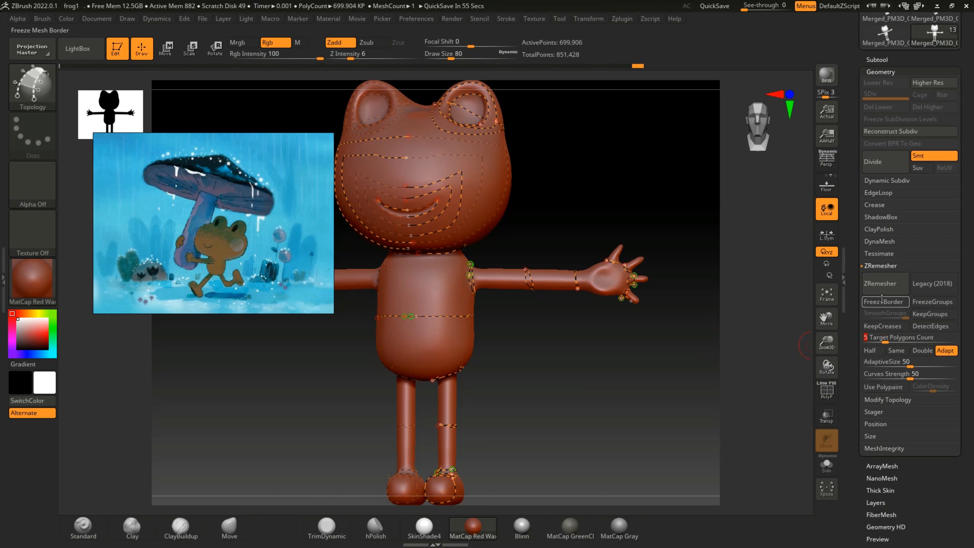
pyautogui.click(880, 283)
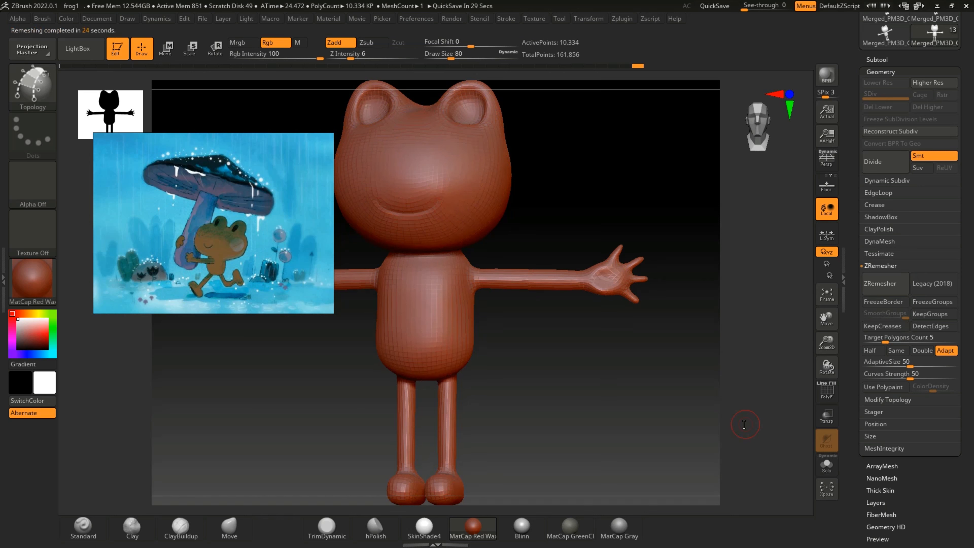
# Step: Show the polyframe to examine the remeshed topology on the frog's head, arms and body, and hide it again
pyautogui.click(827, 390)
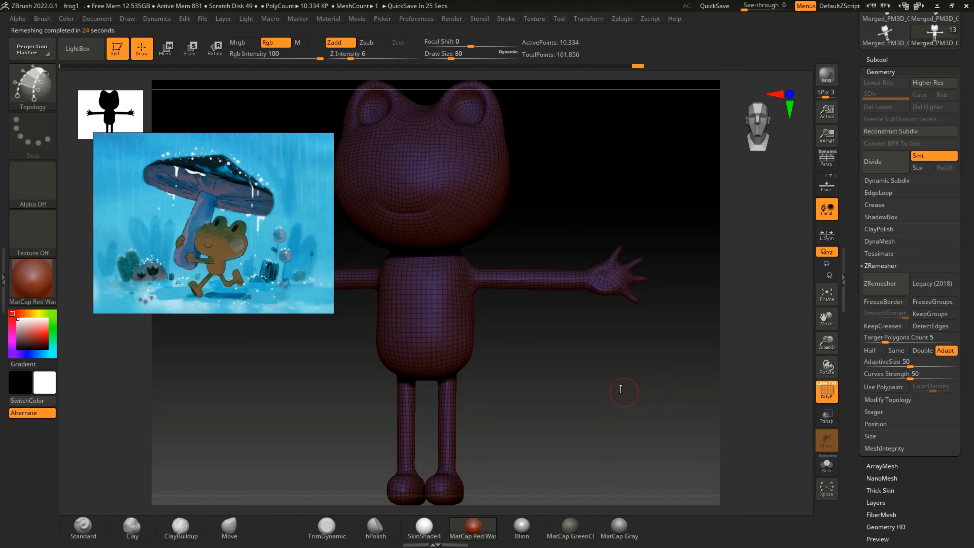
pyautogui.moveTo(624, 398); pyautogui.dragTo(537, 389)
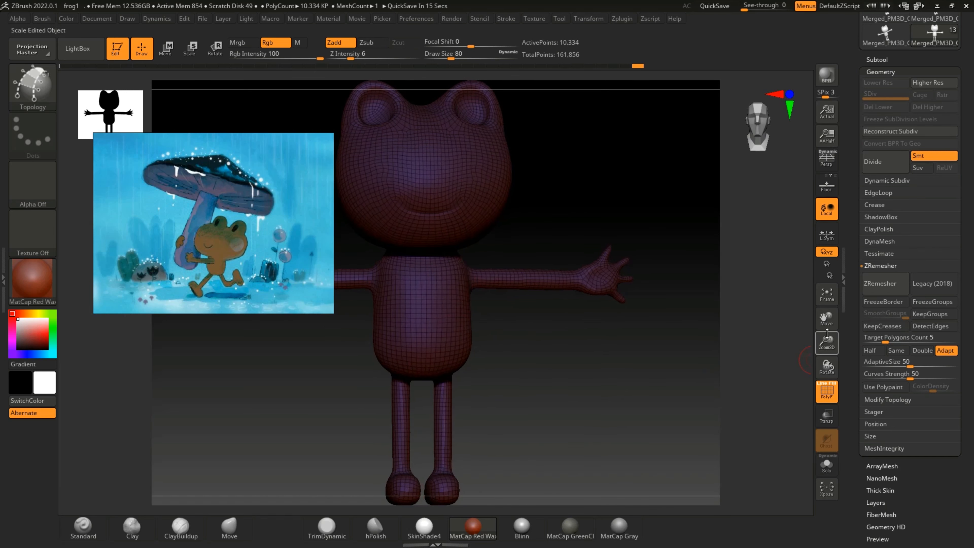
pyautogui.moveTo(824, 316); pyautogui.dragTo(851, 395)
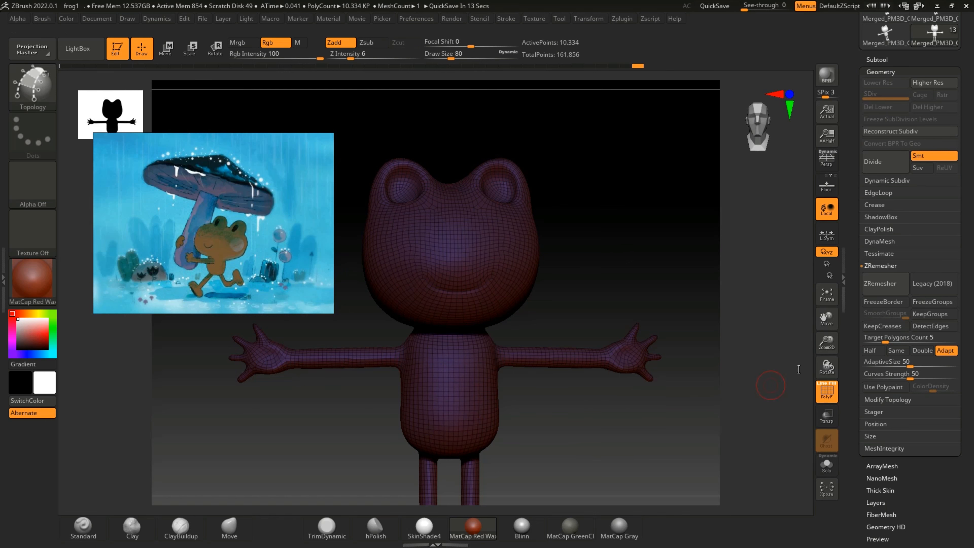
pyautogui.moveTo(827, 343); pyautogui.dragTo(668, 392)
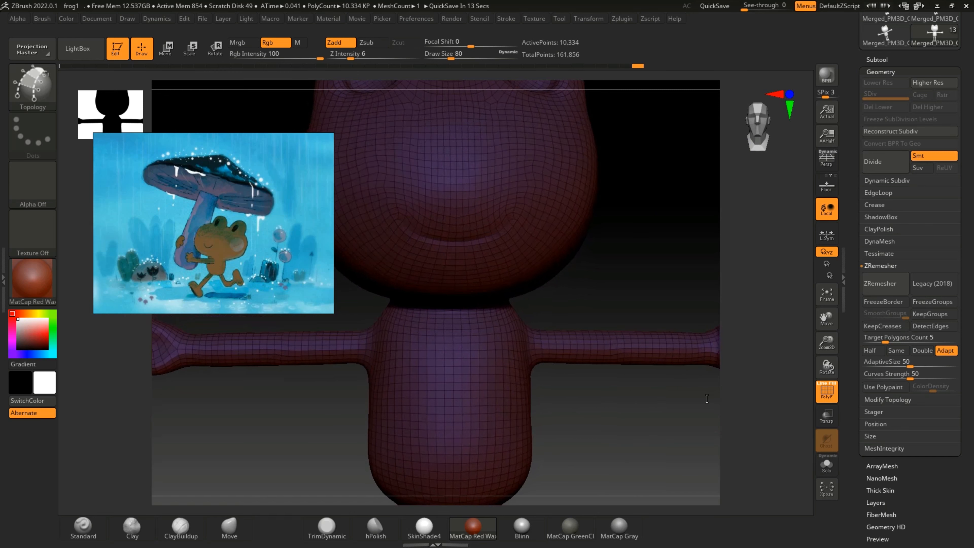
pyautogui.click(827, 398)
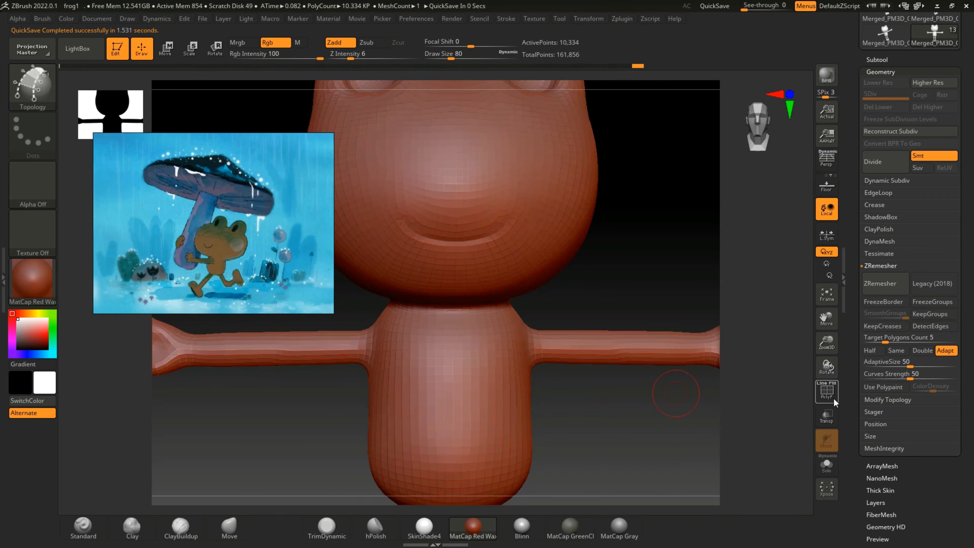
# Step: Export the remeshed frog in OBJ format as Merged_PM3D_Cube3D5 to the frog folder on the desktop
pyautogui.moveTo(827, 343); pyautogui.dragTo(805, 306)
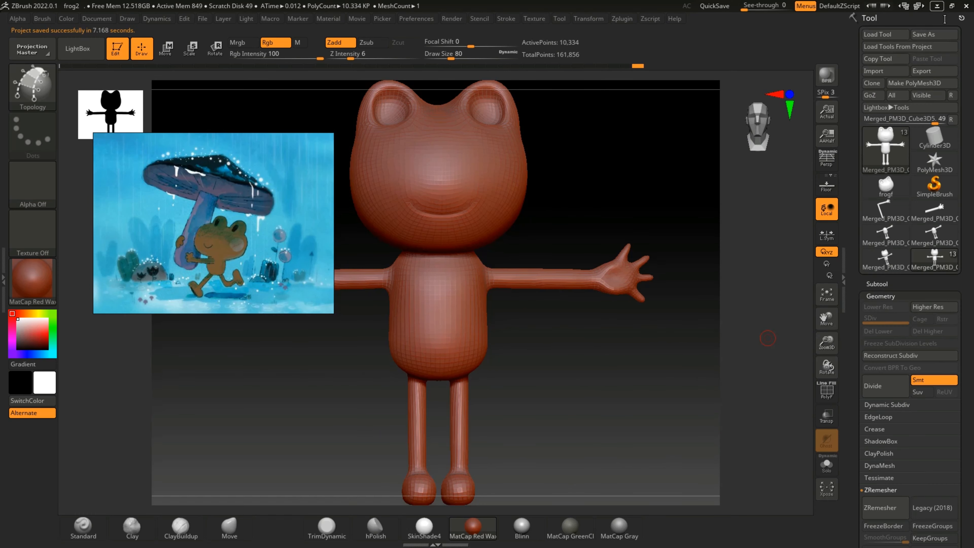
pyautogui.click(927, 69)
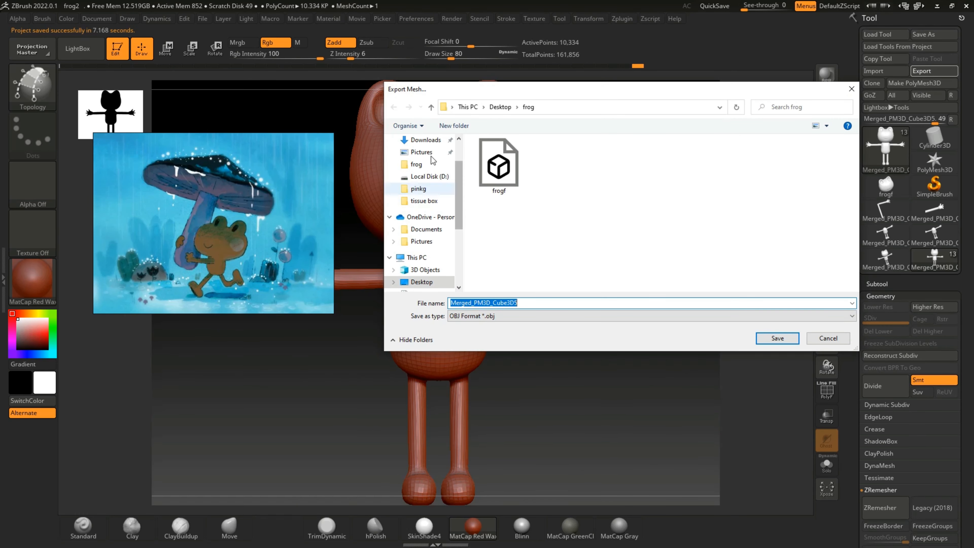
pyautogui.click(769, 340)
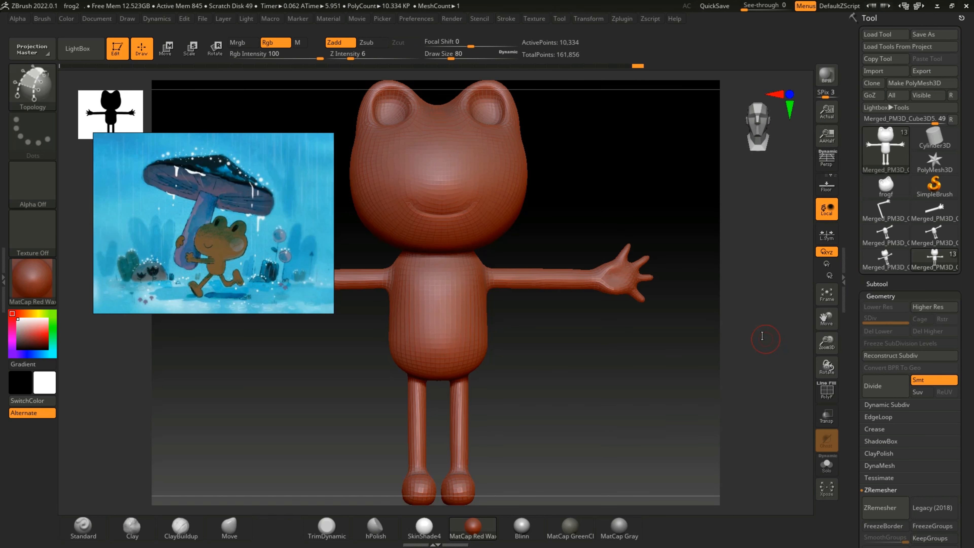